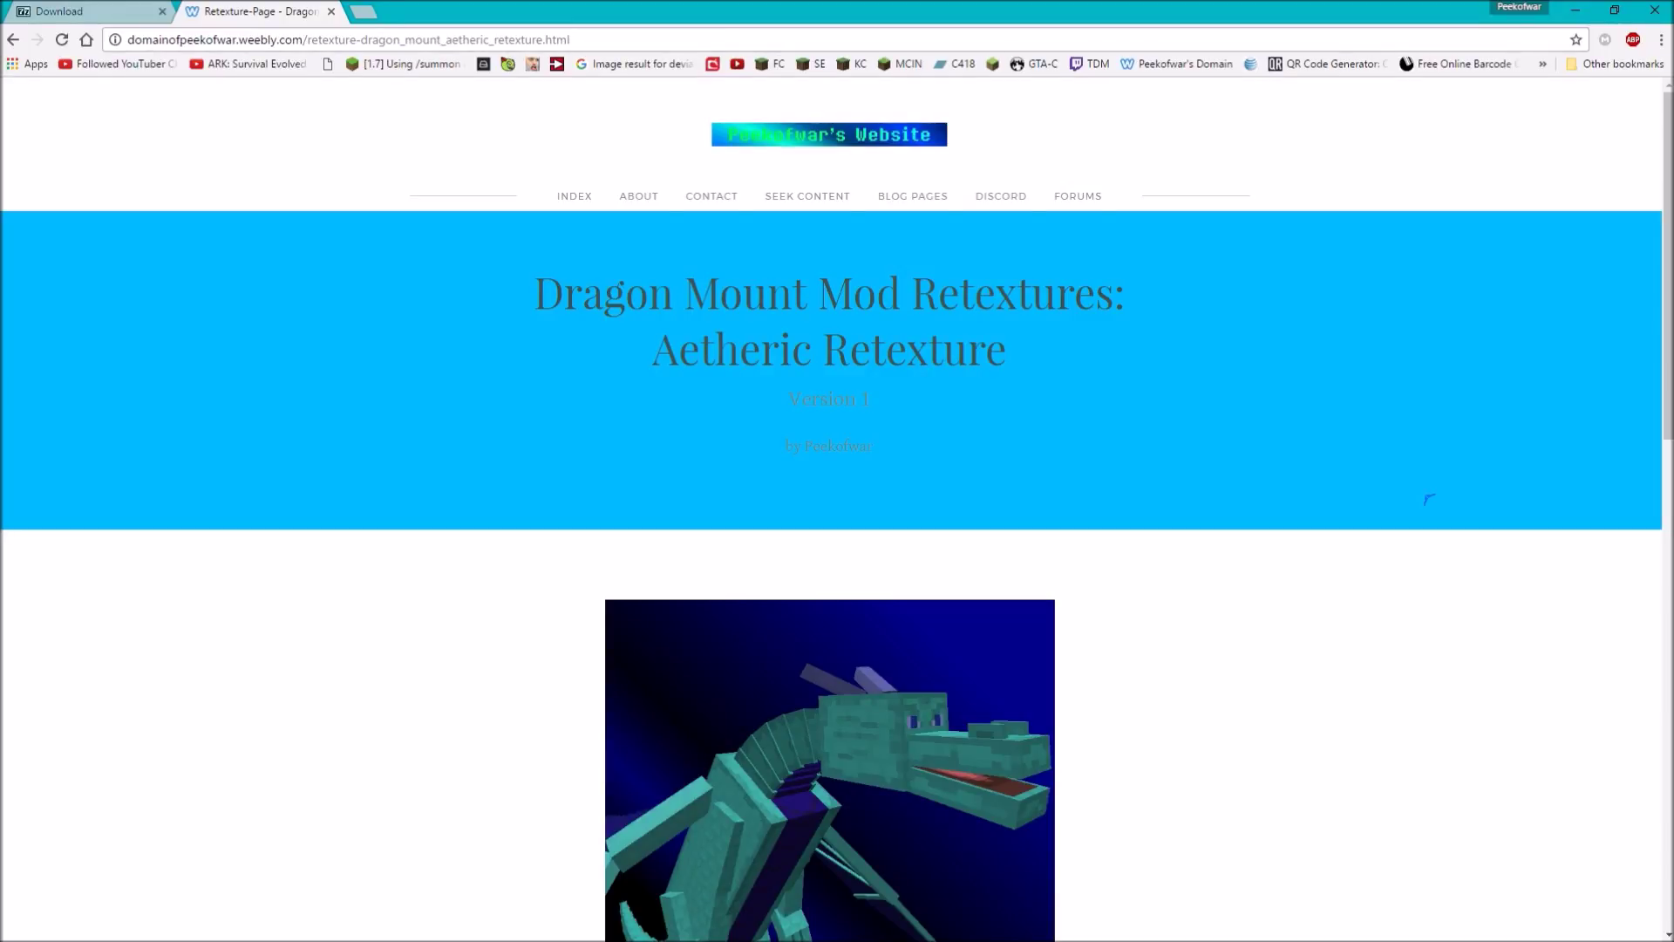
# Look through the Aetheric Retexture page, from the preview images and description to the download and comment sections
pyautogui.scroll(-6, 1395, 499)
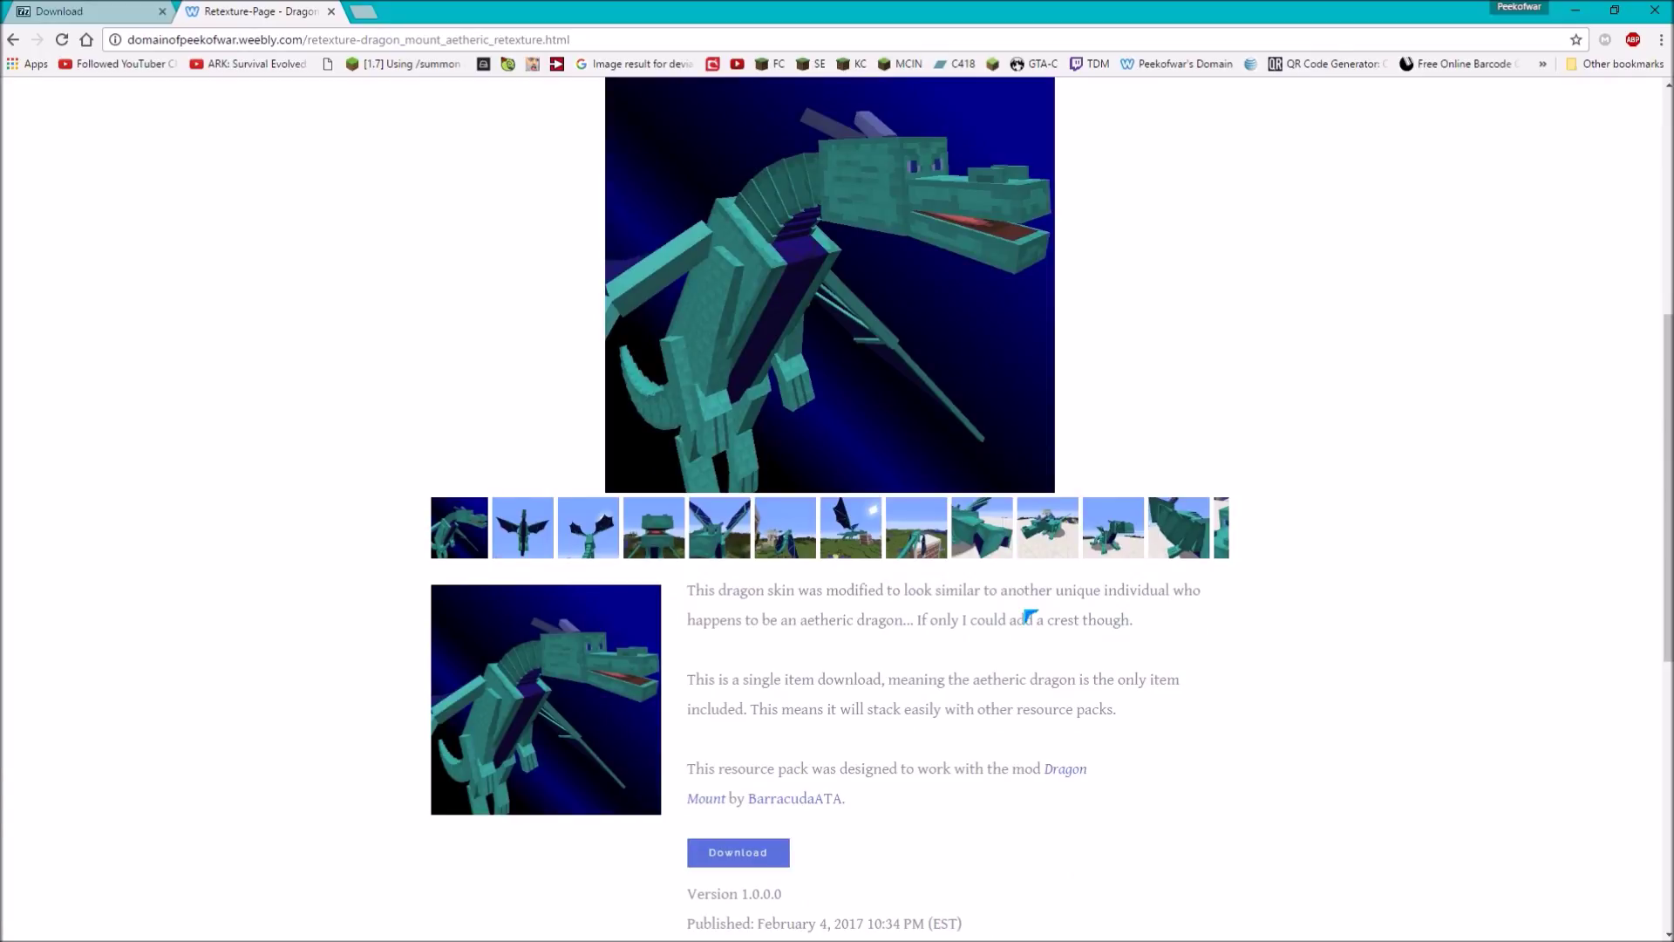
pyautogui.scroll(-7, 1029, 617)
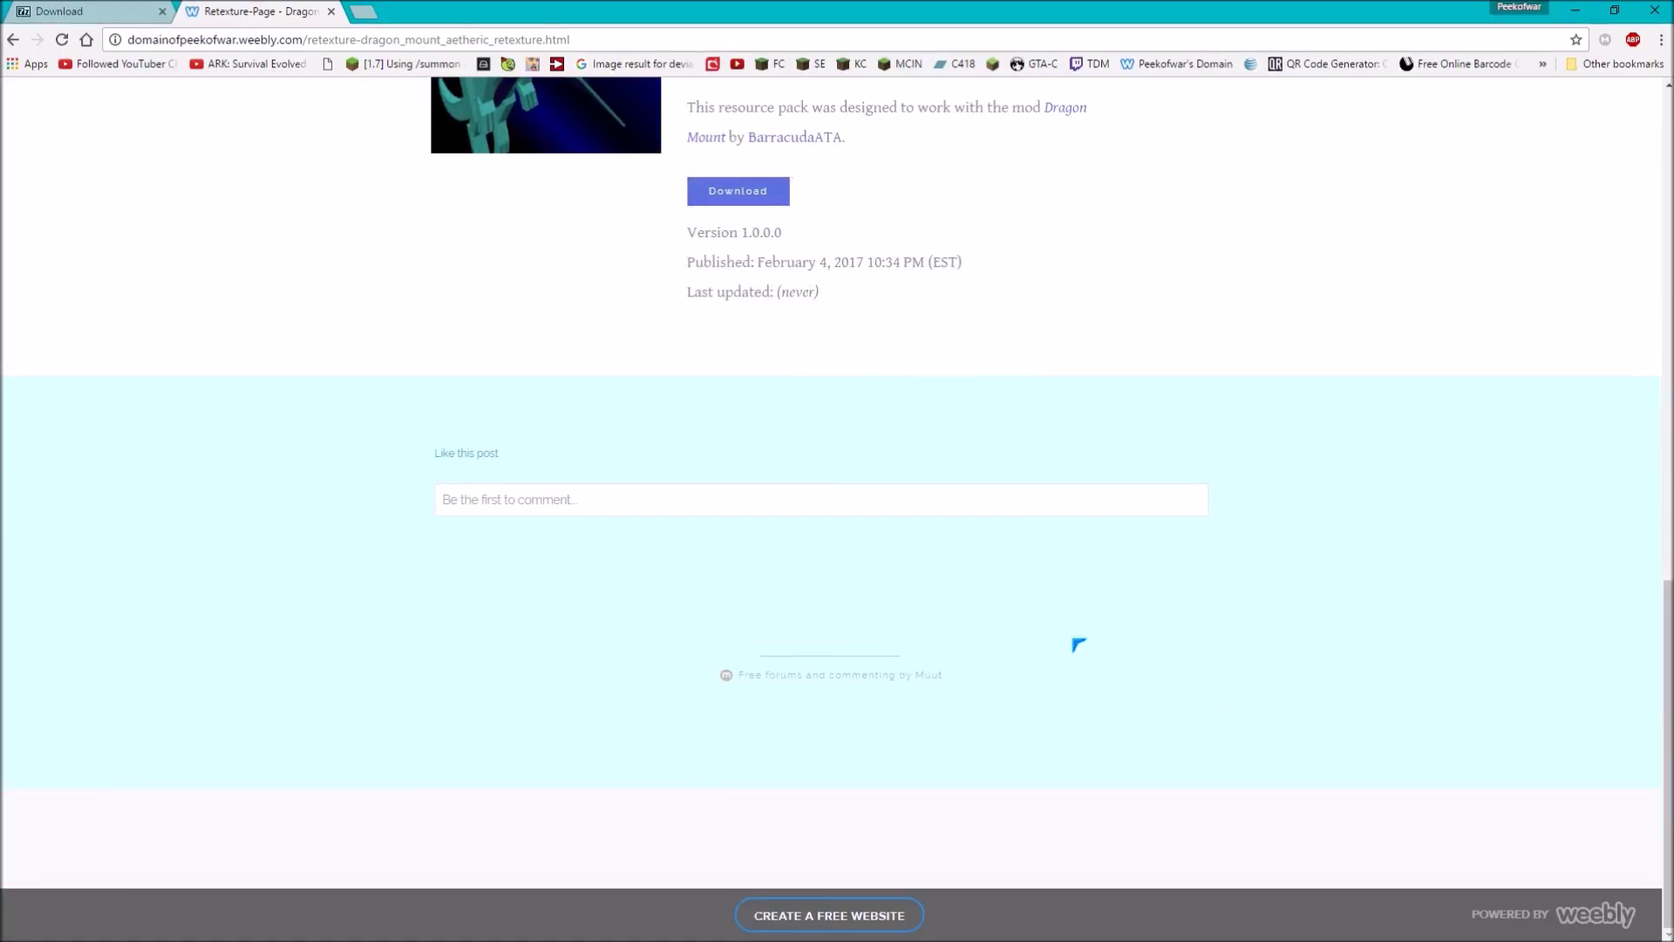
pyautogui.scroll(15, 912, 597)
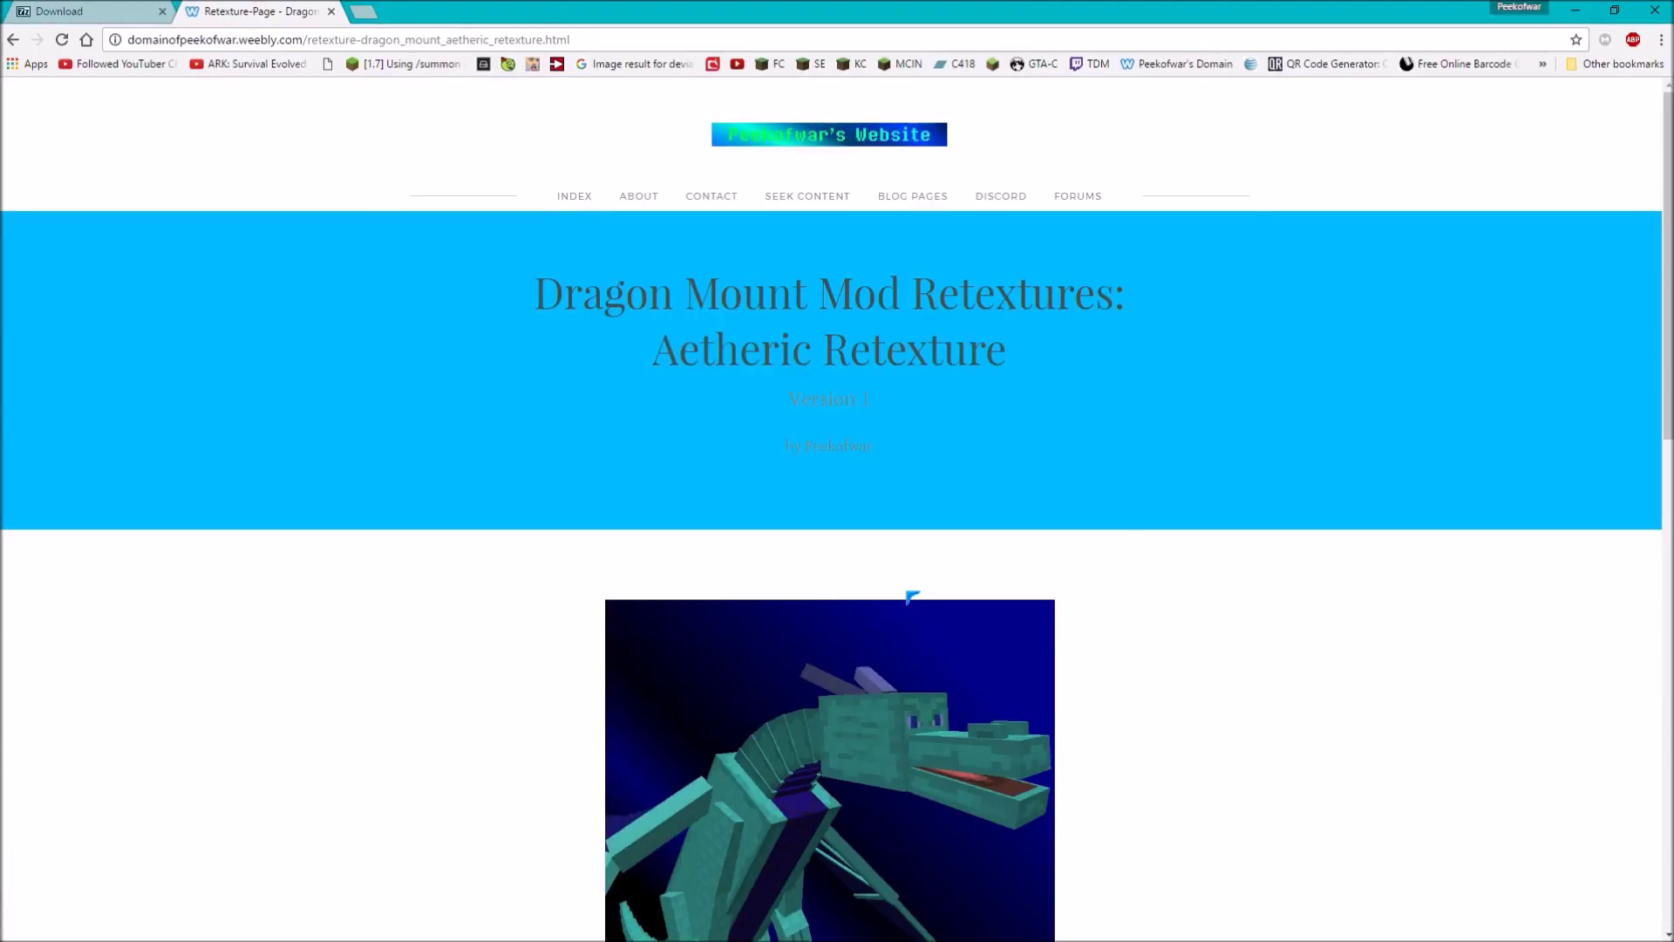
# Switch to a new File Explorer window and go to the %appdata% location
pyautogui.press('super')
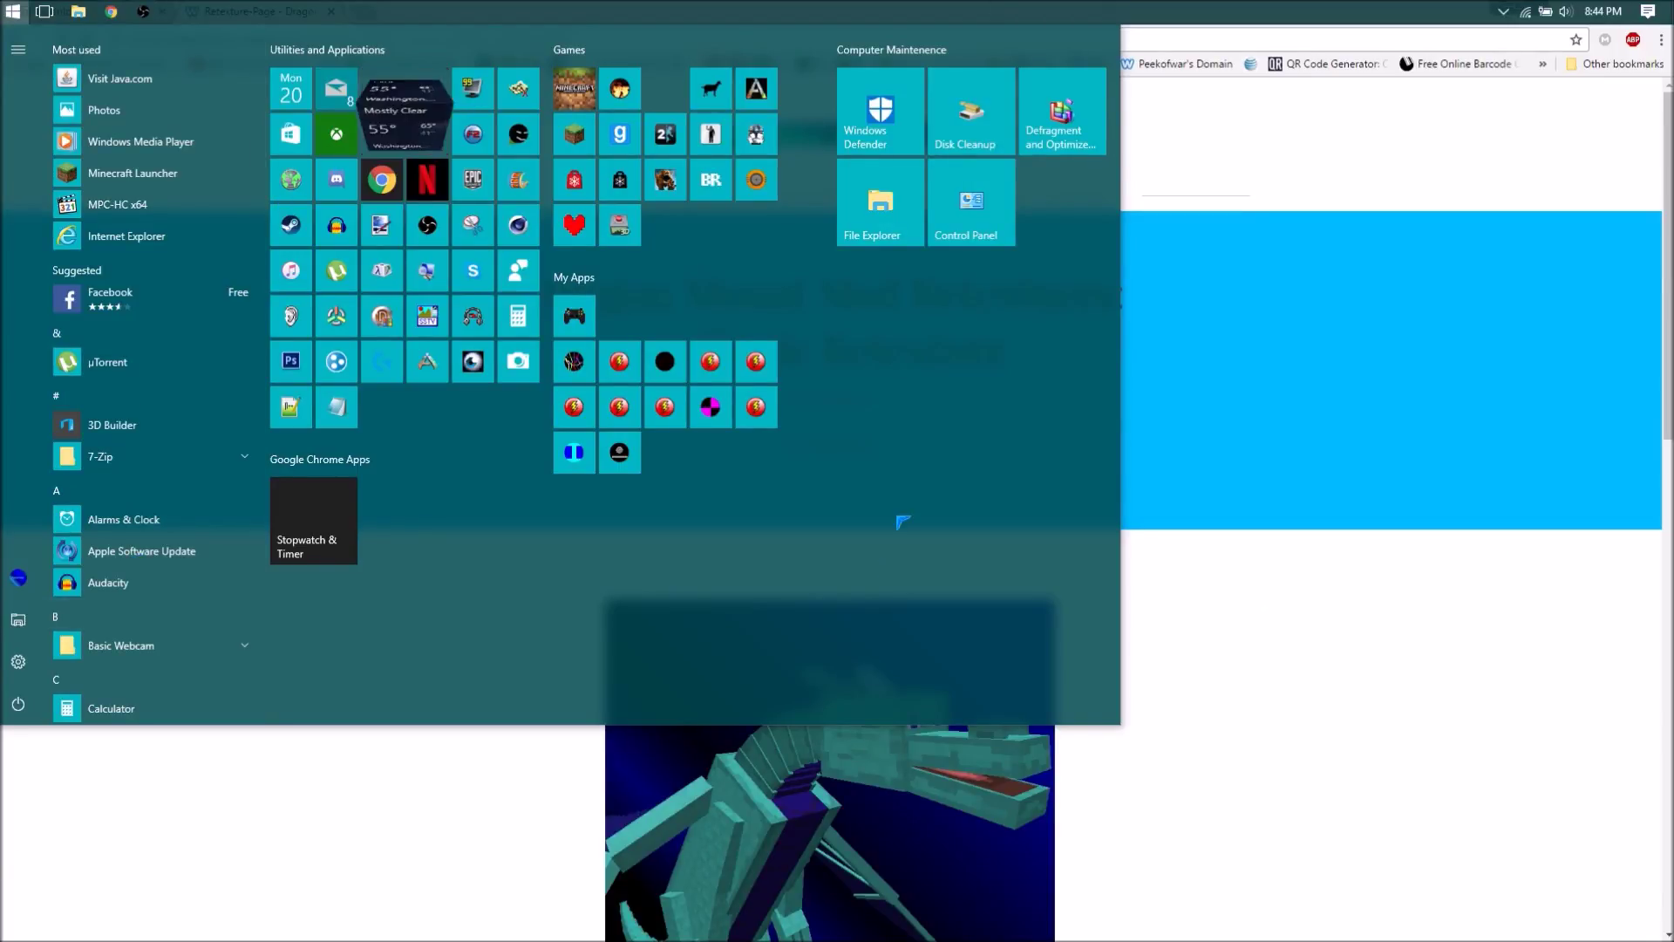
pyautogui.press('super')
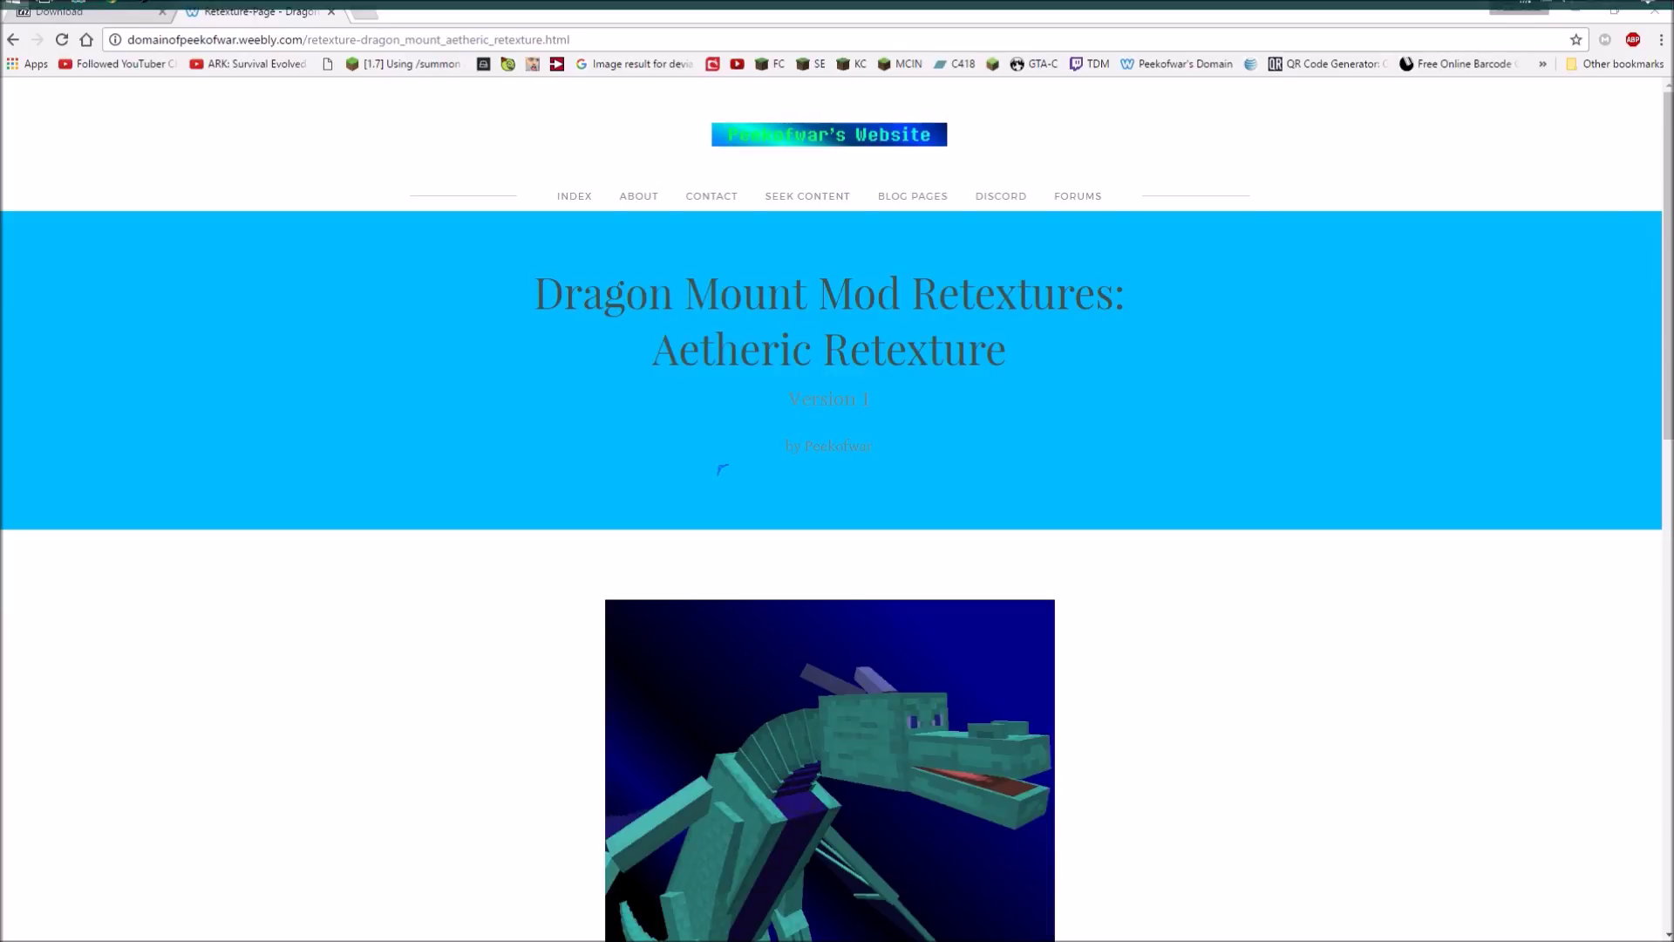
pyautogui.press('super+e')
pyautogui.click(1086, 230)
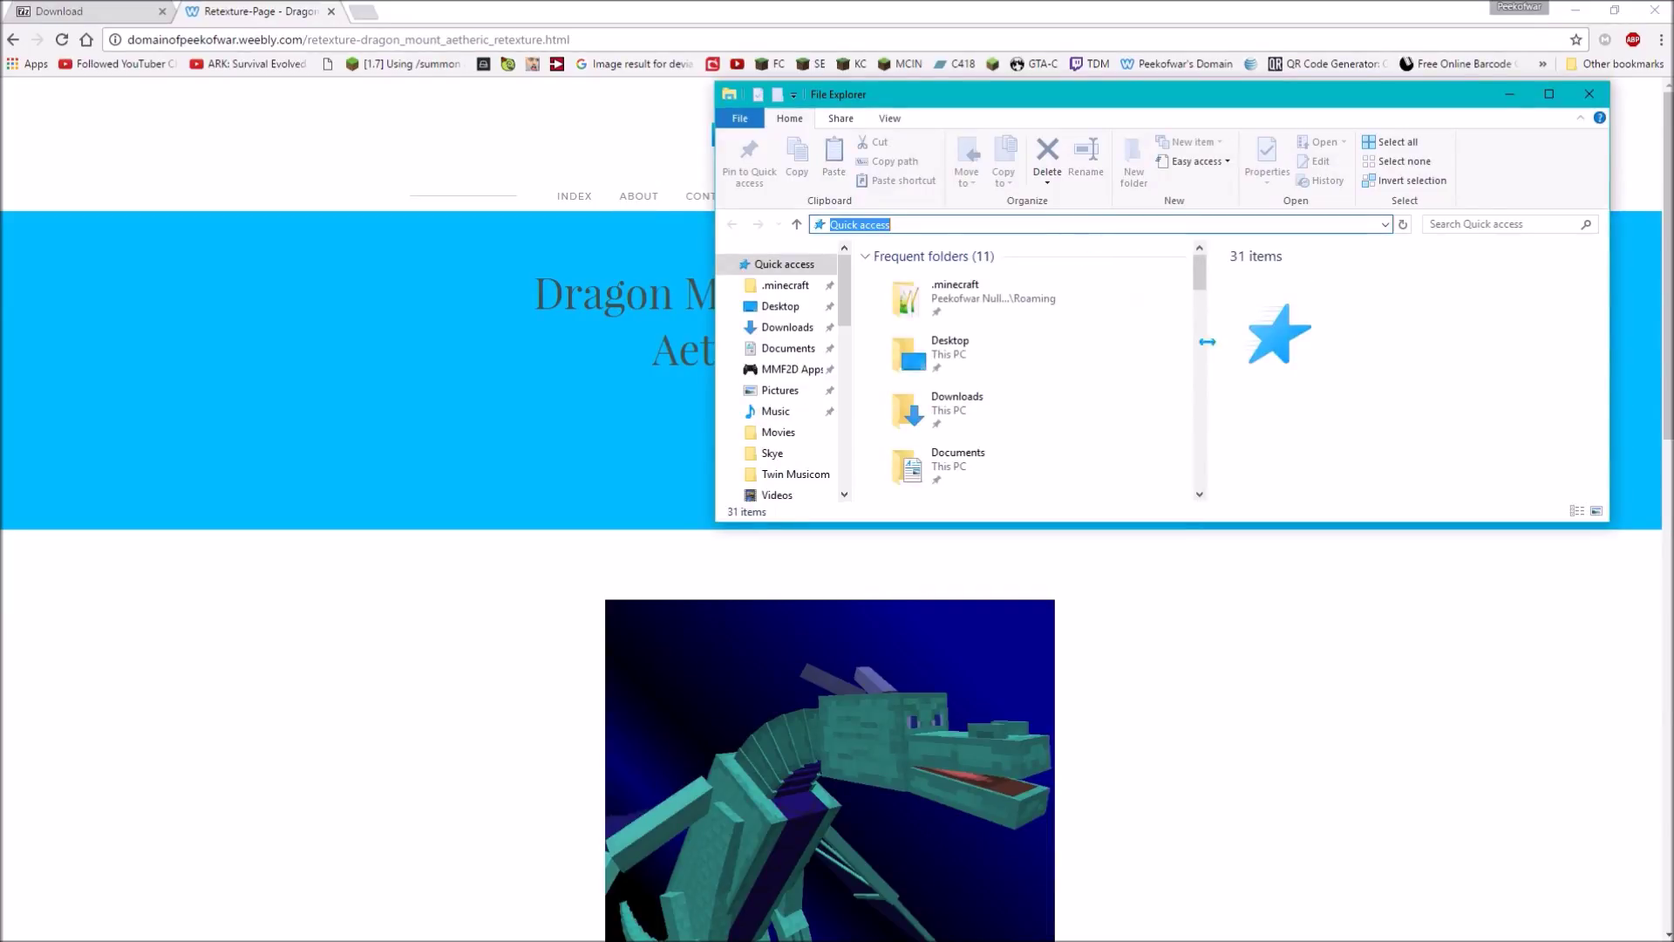
pyautogui.write('%AQ')
pyautogui.write('pdata%')
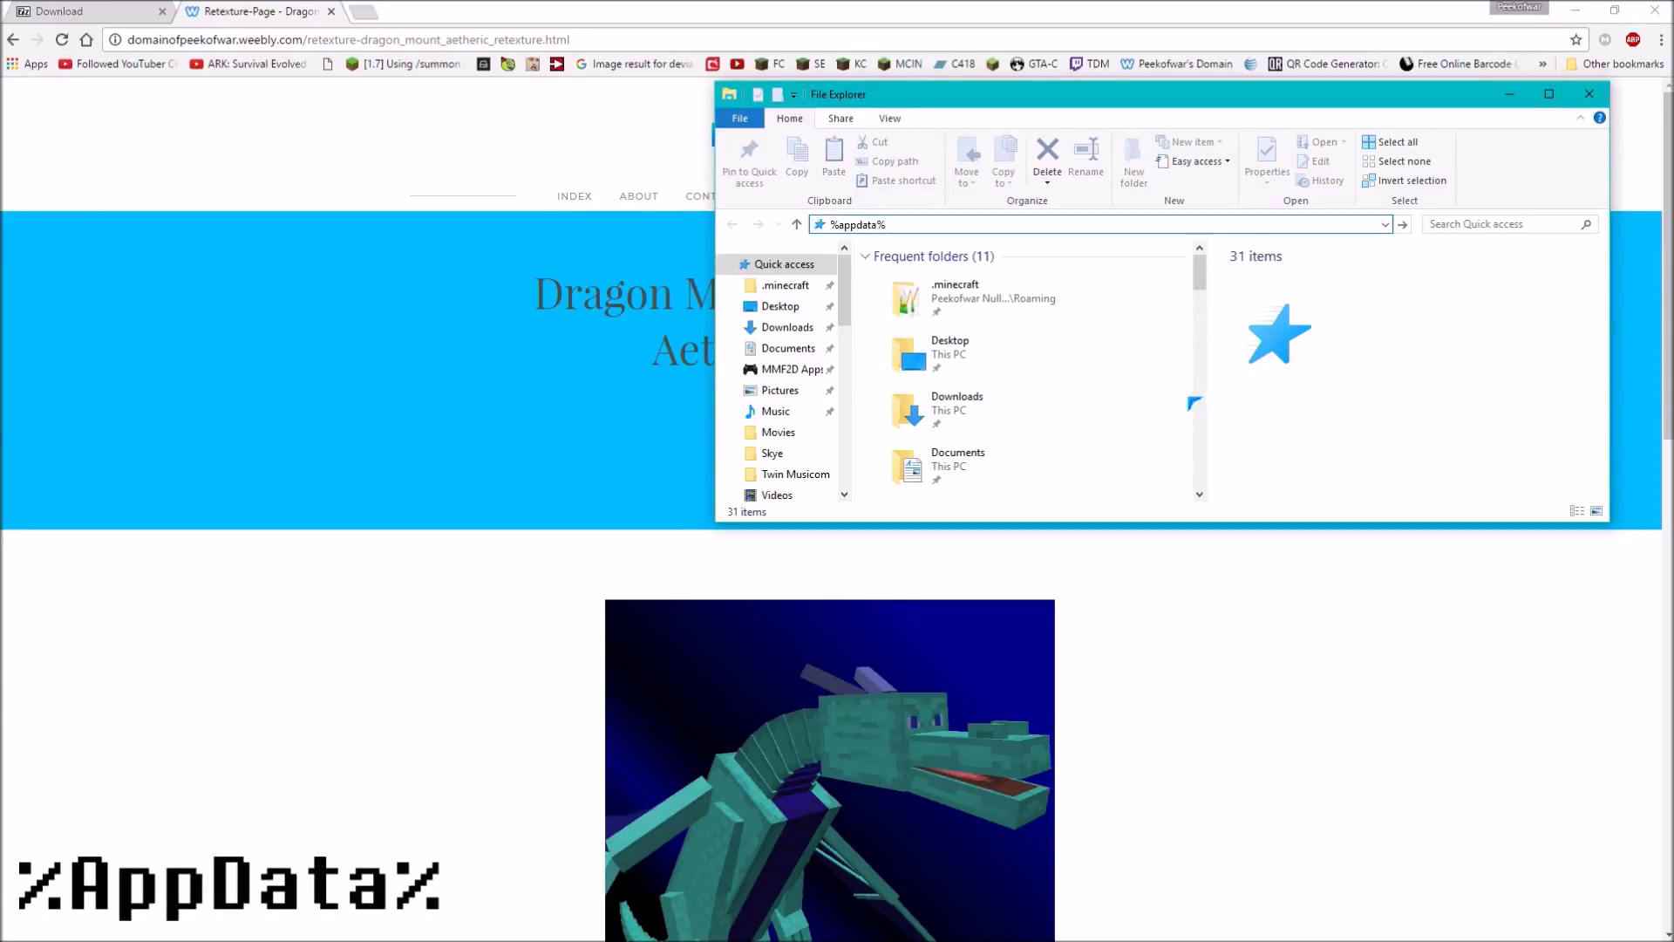
pyautogui.press('Return')
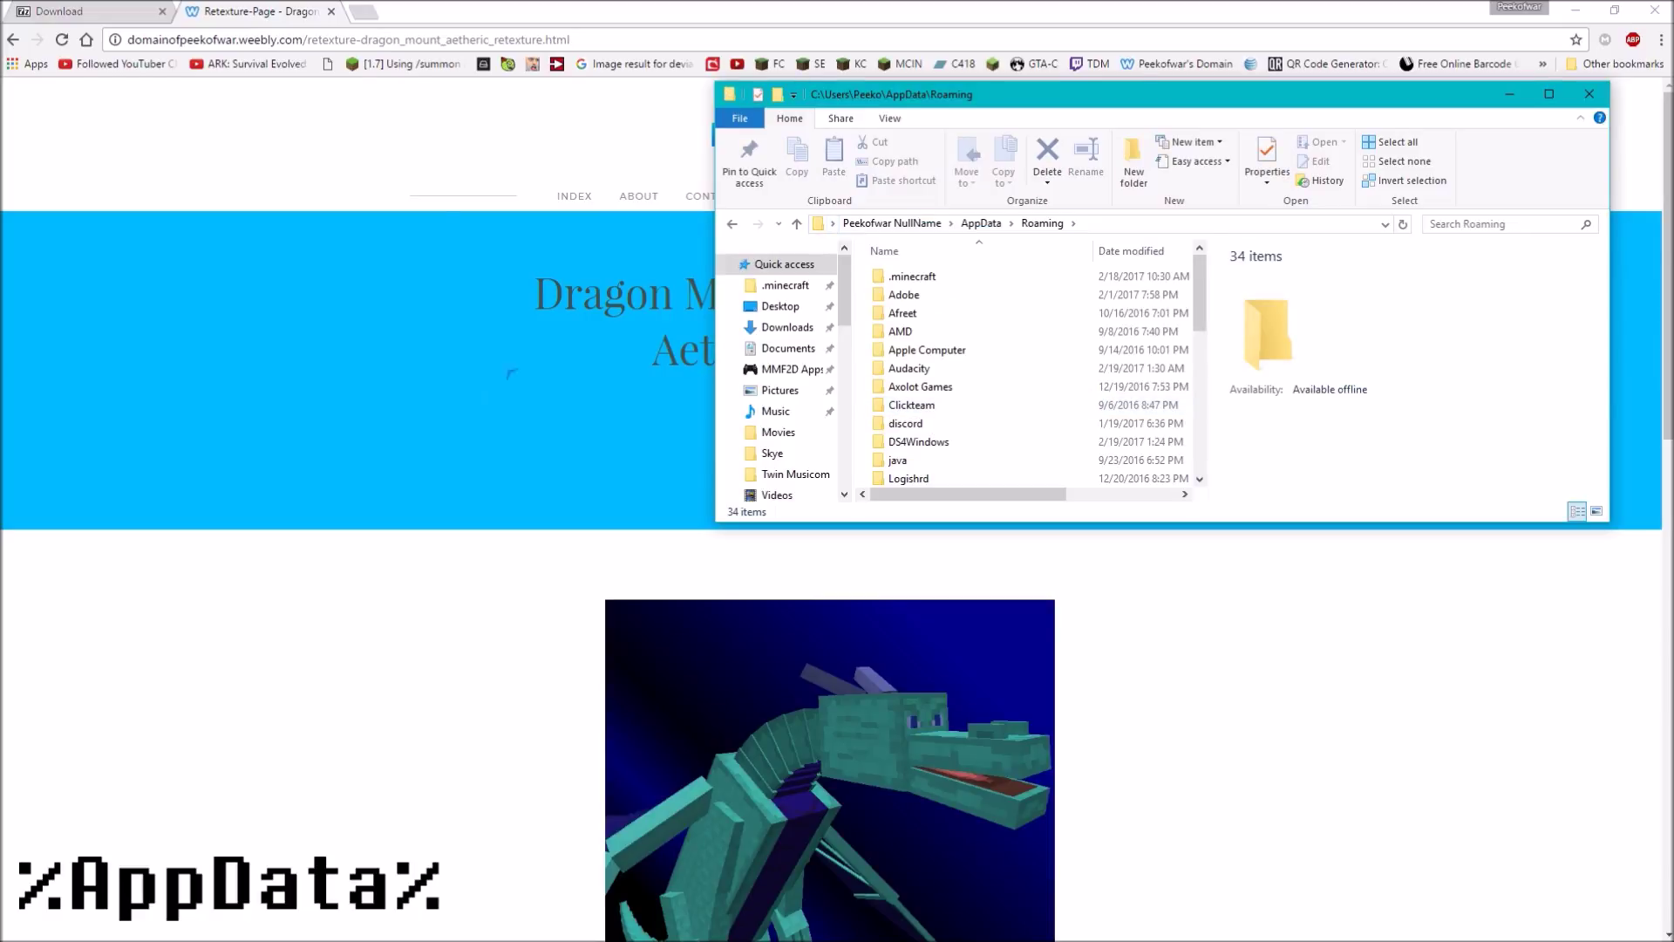
pyautogui.press('super')
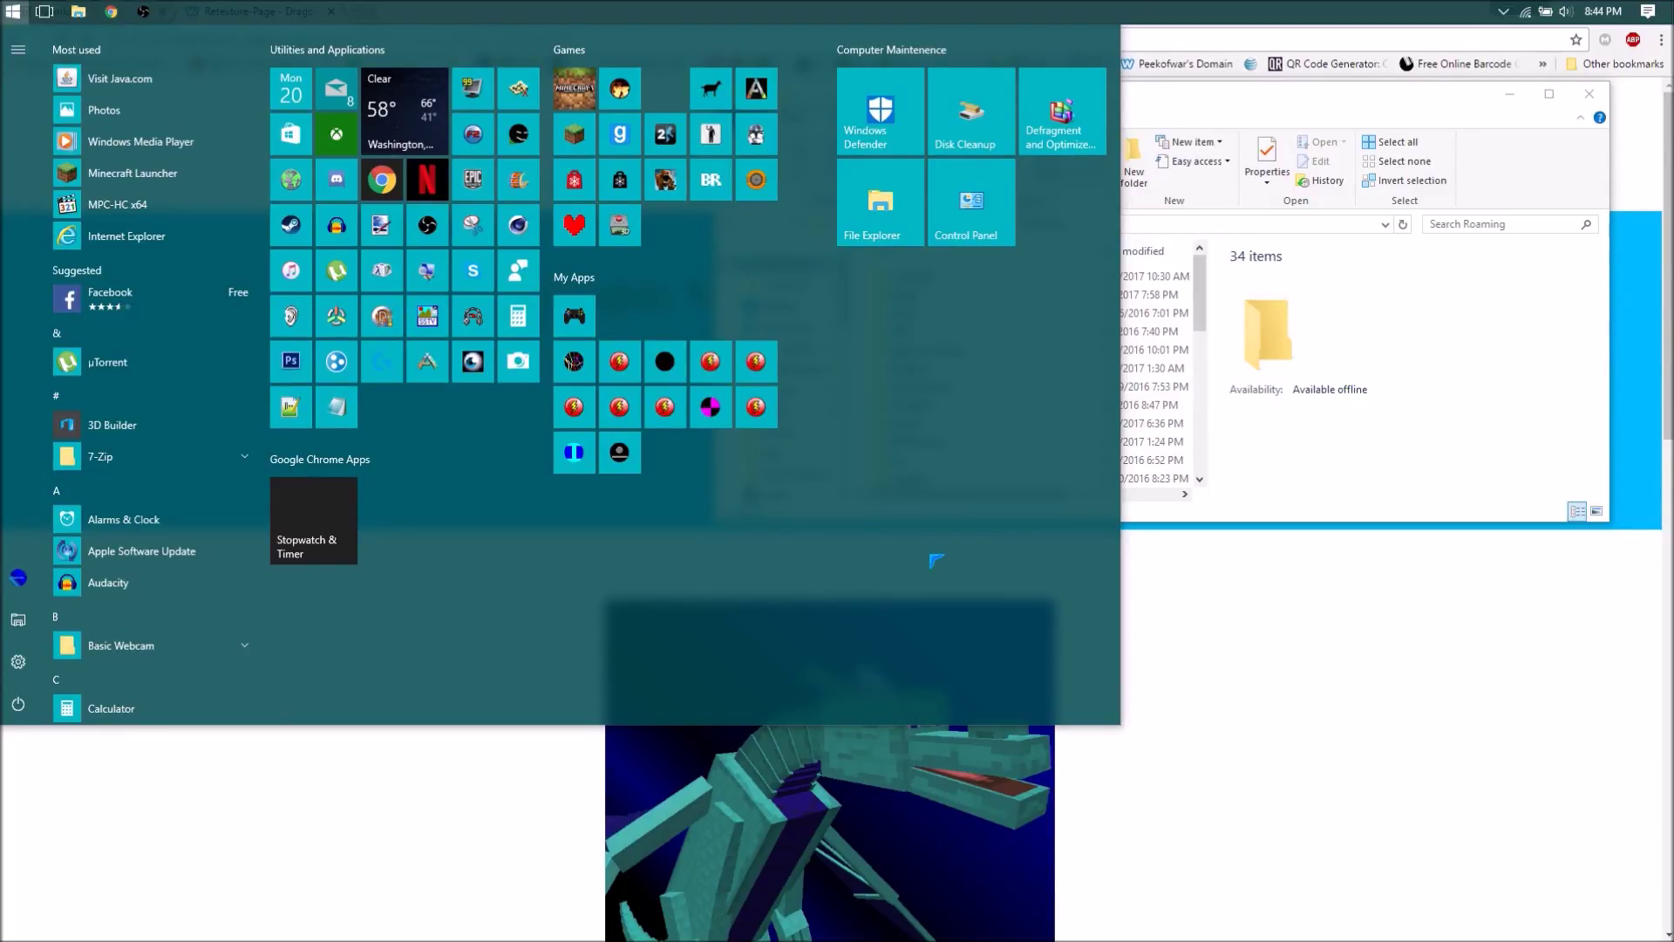
pyautogui.write('%A')
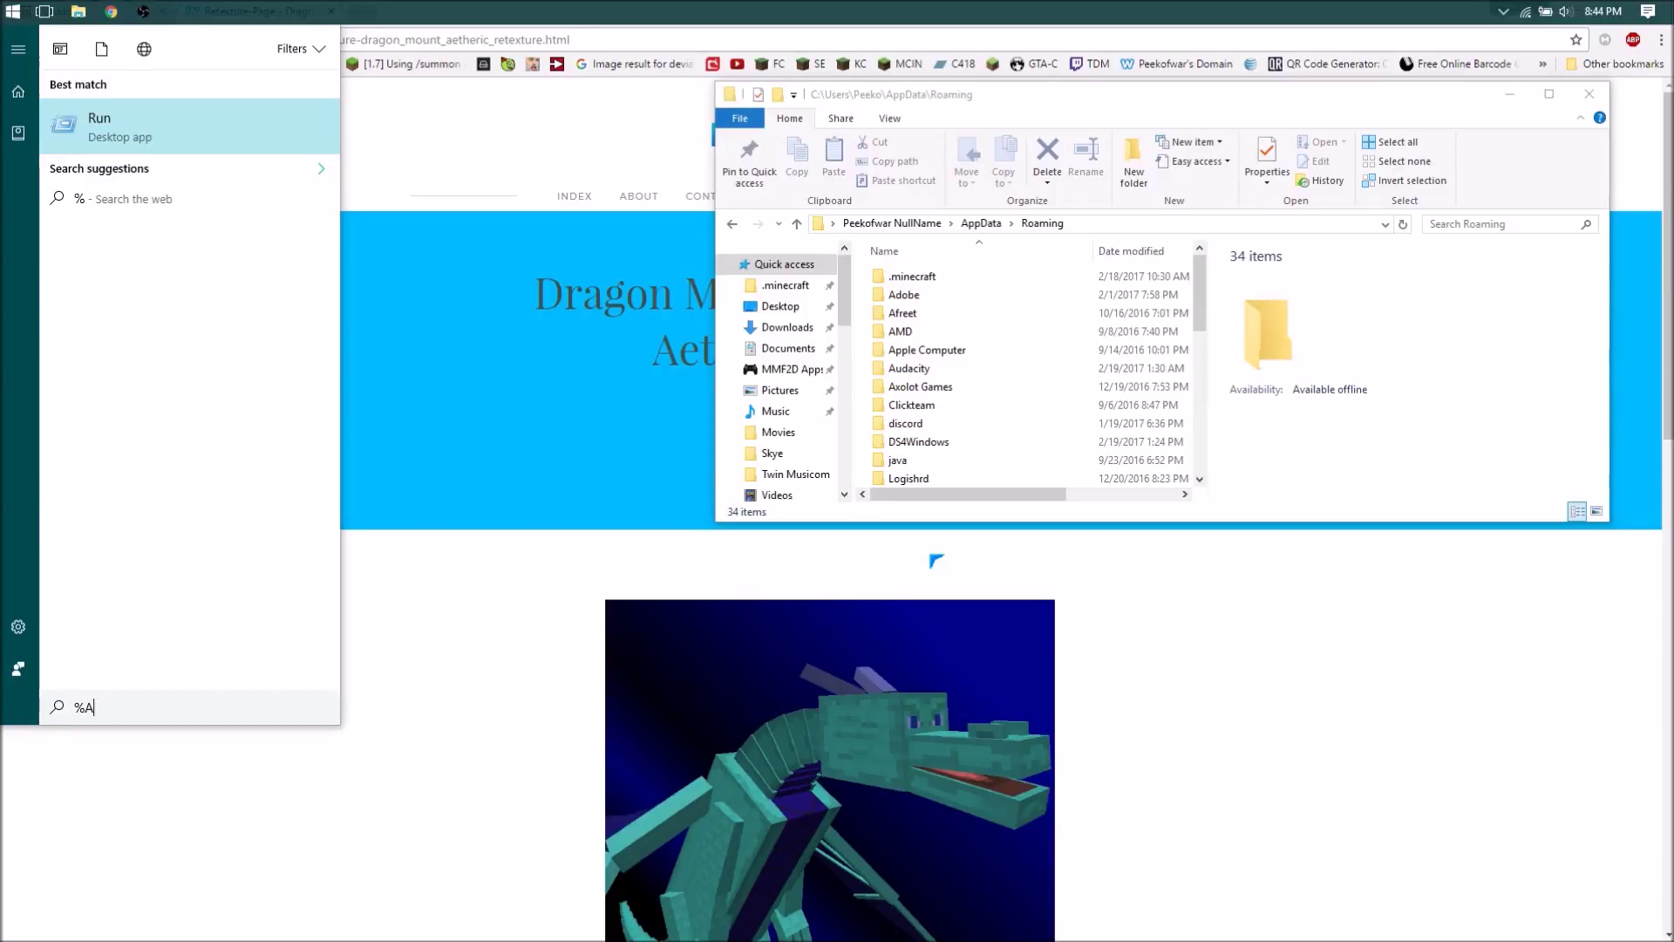
pyautogui.press('BackSpace')
pyautogui.press('BackSpace')
pyautogui.press('Escape')
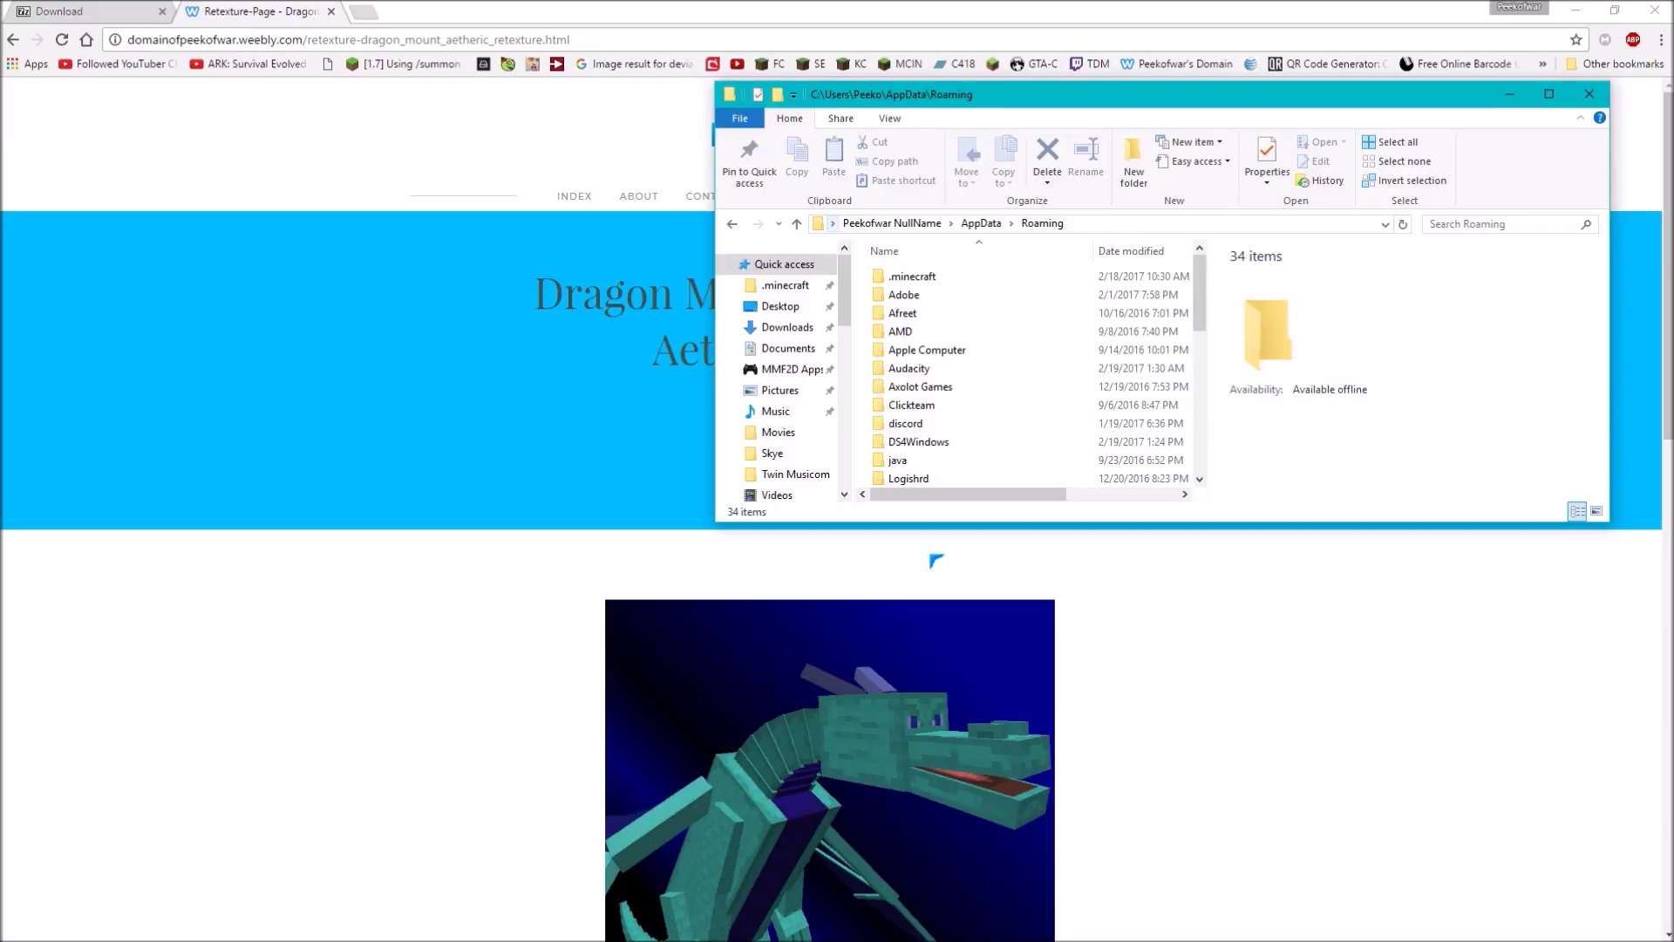
pyautogui.press('super+r')
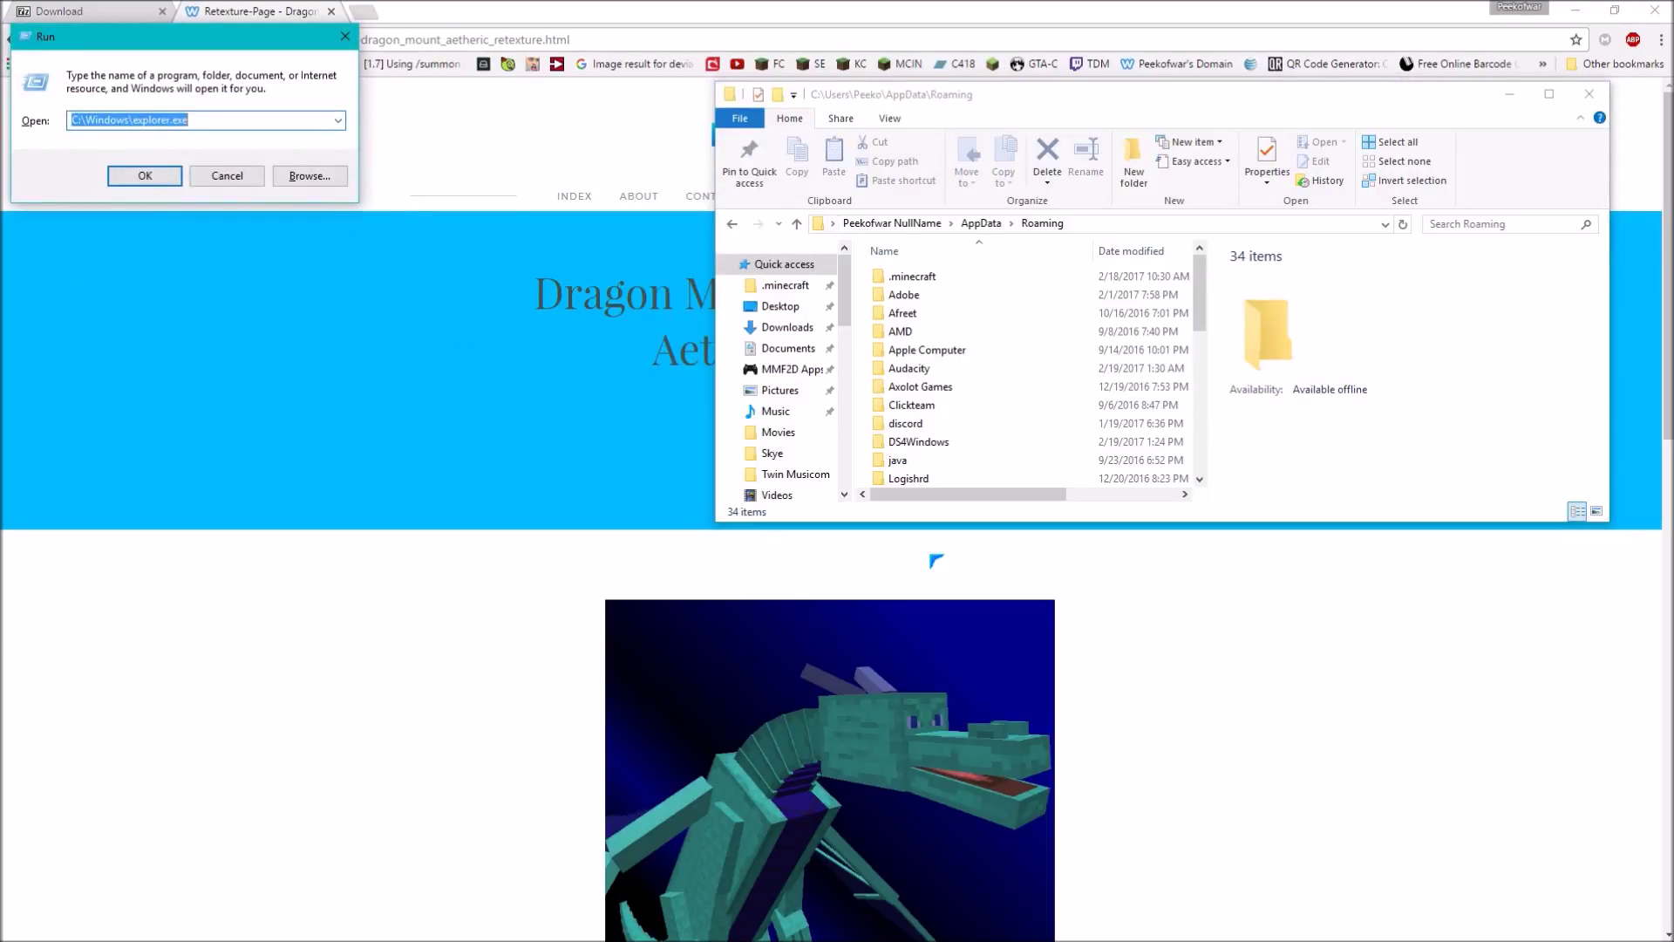
pyautogui.write('%appdata')
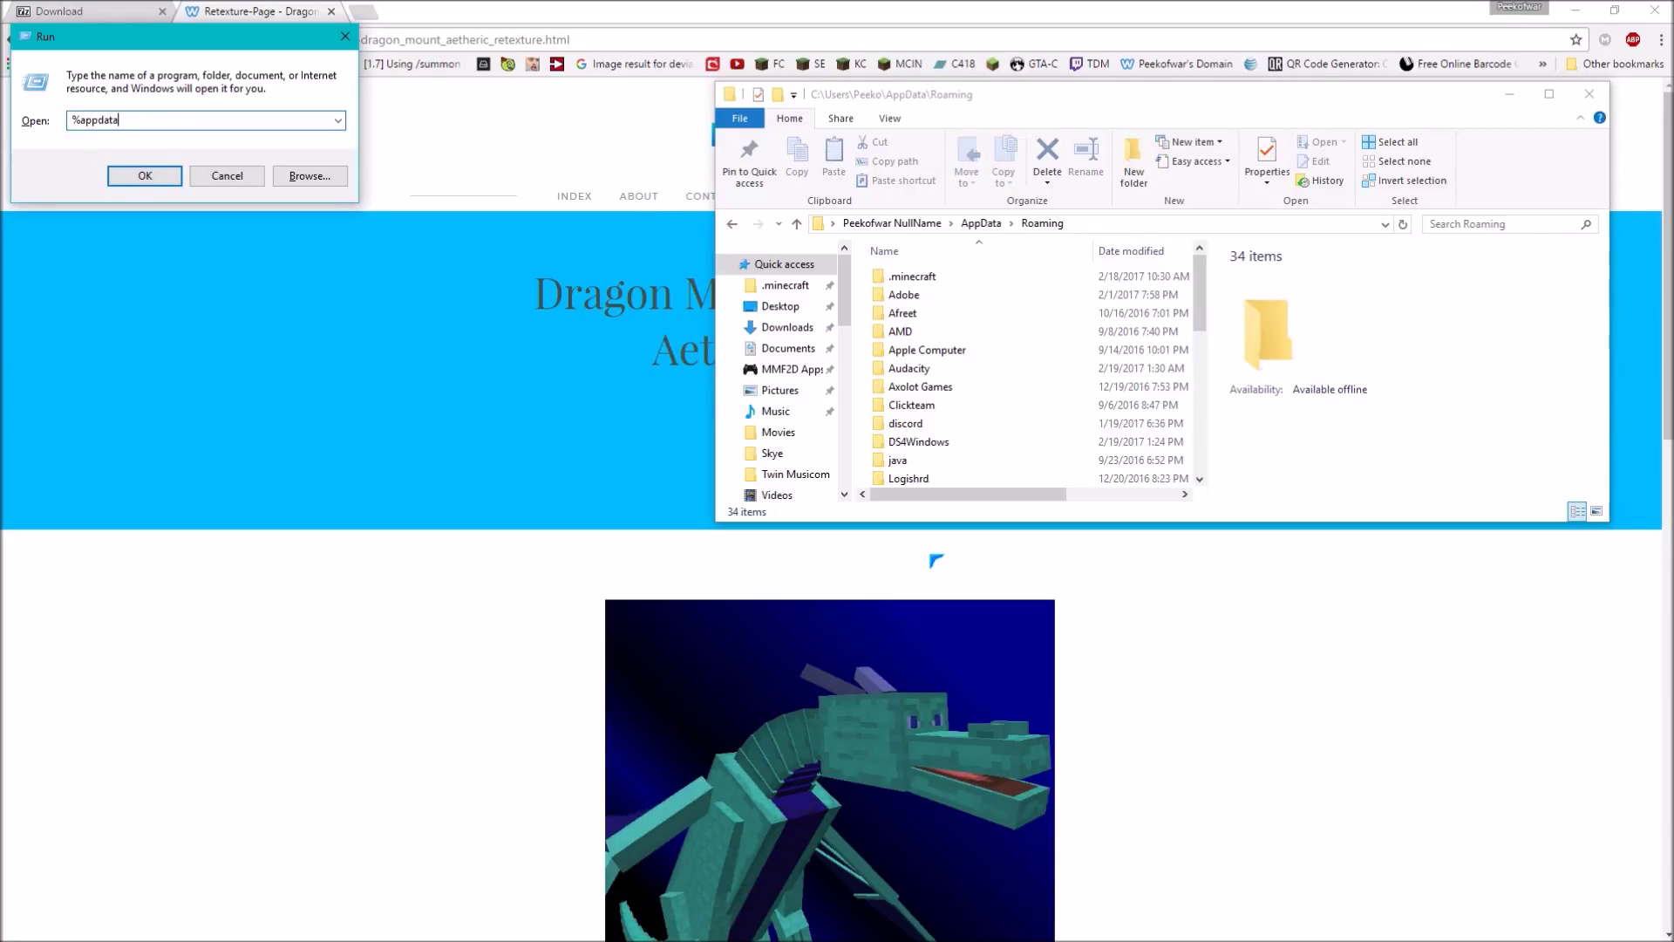
pyautogui.hotkey('ctrl', 'a')
pyautogui.press('BackSpace')
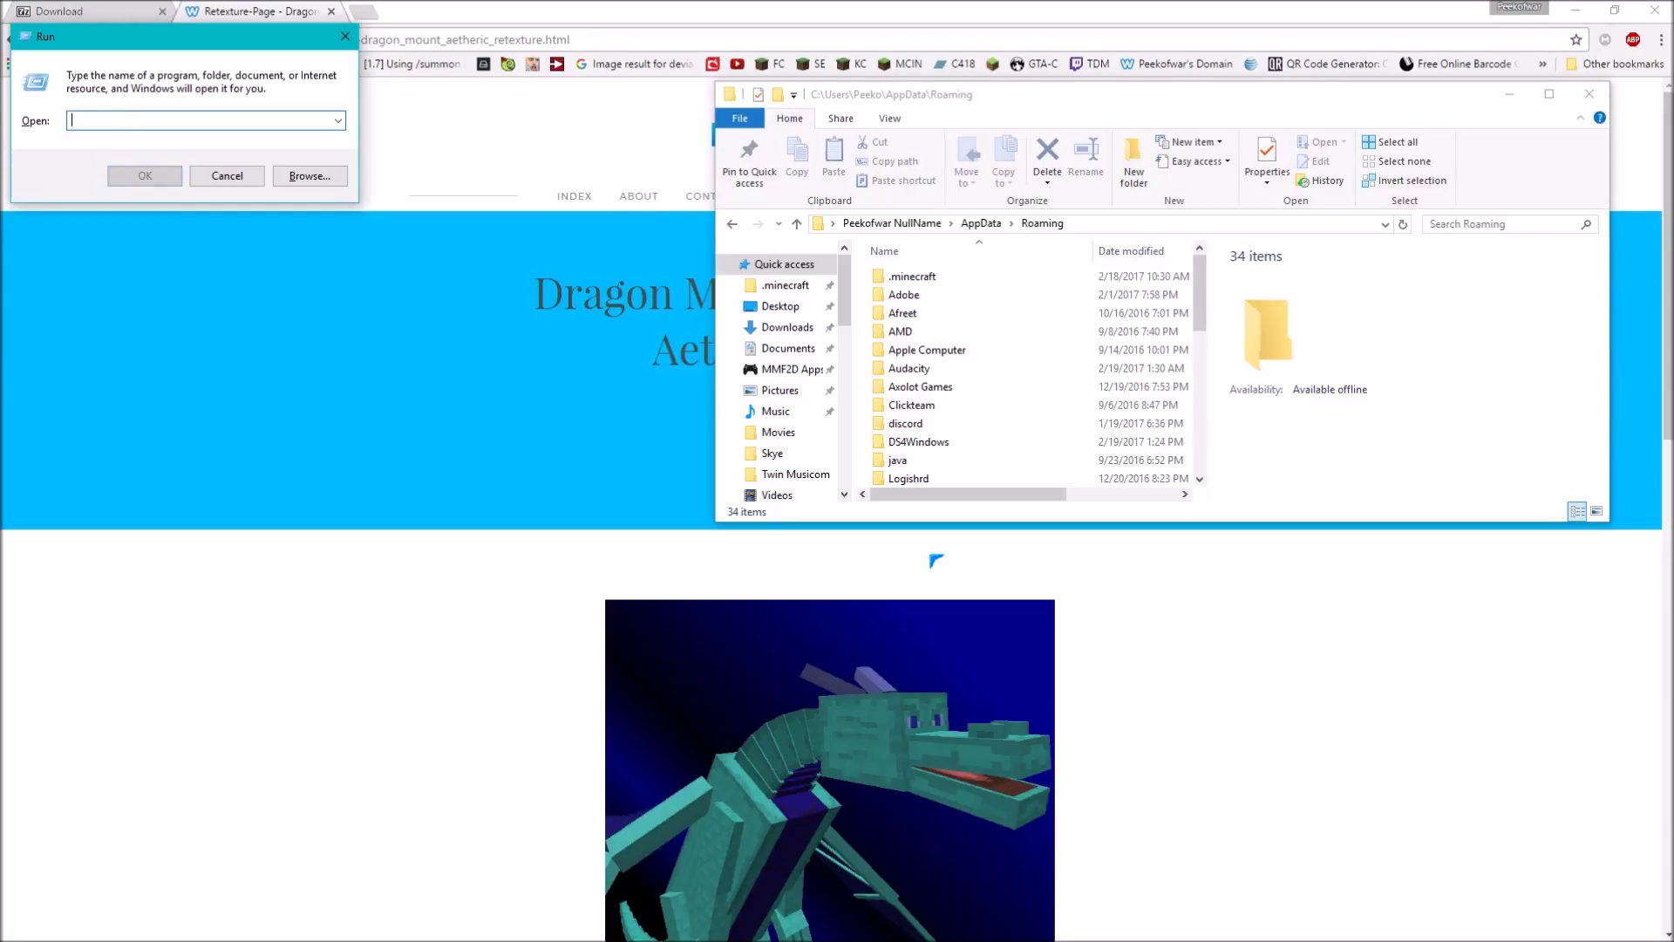
pyautogui.press('Escape')
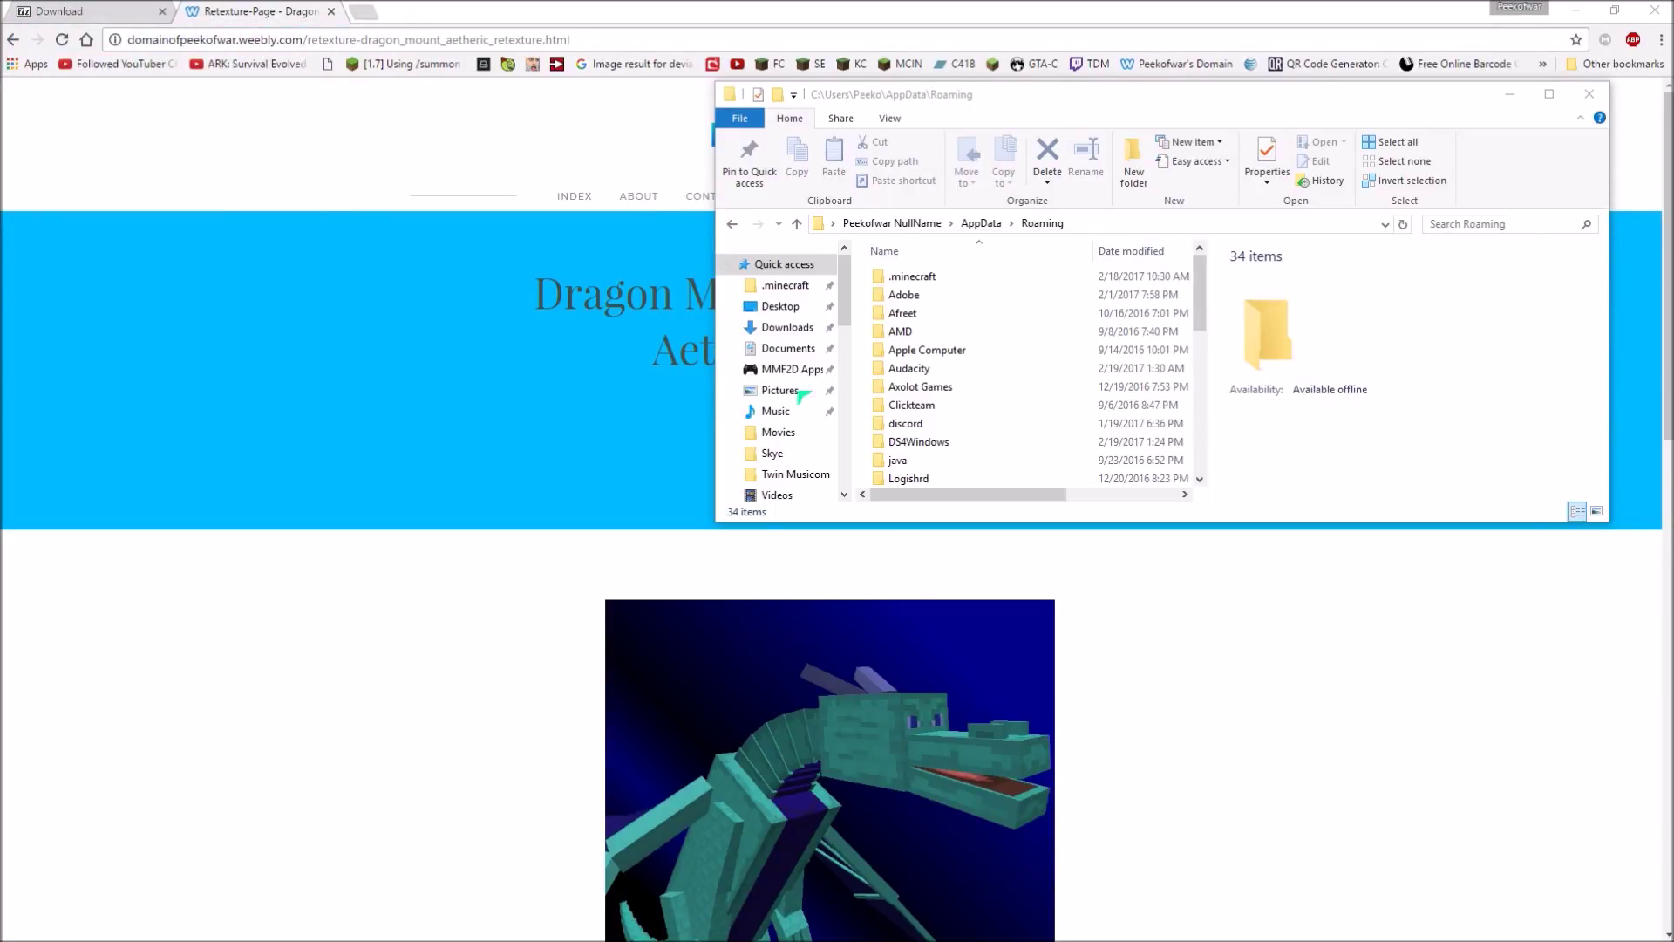
# Browse to This PC and open Local Disk (C:)
pyautogui.scroll(-4, 772, 401)
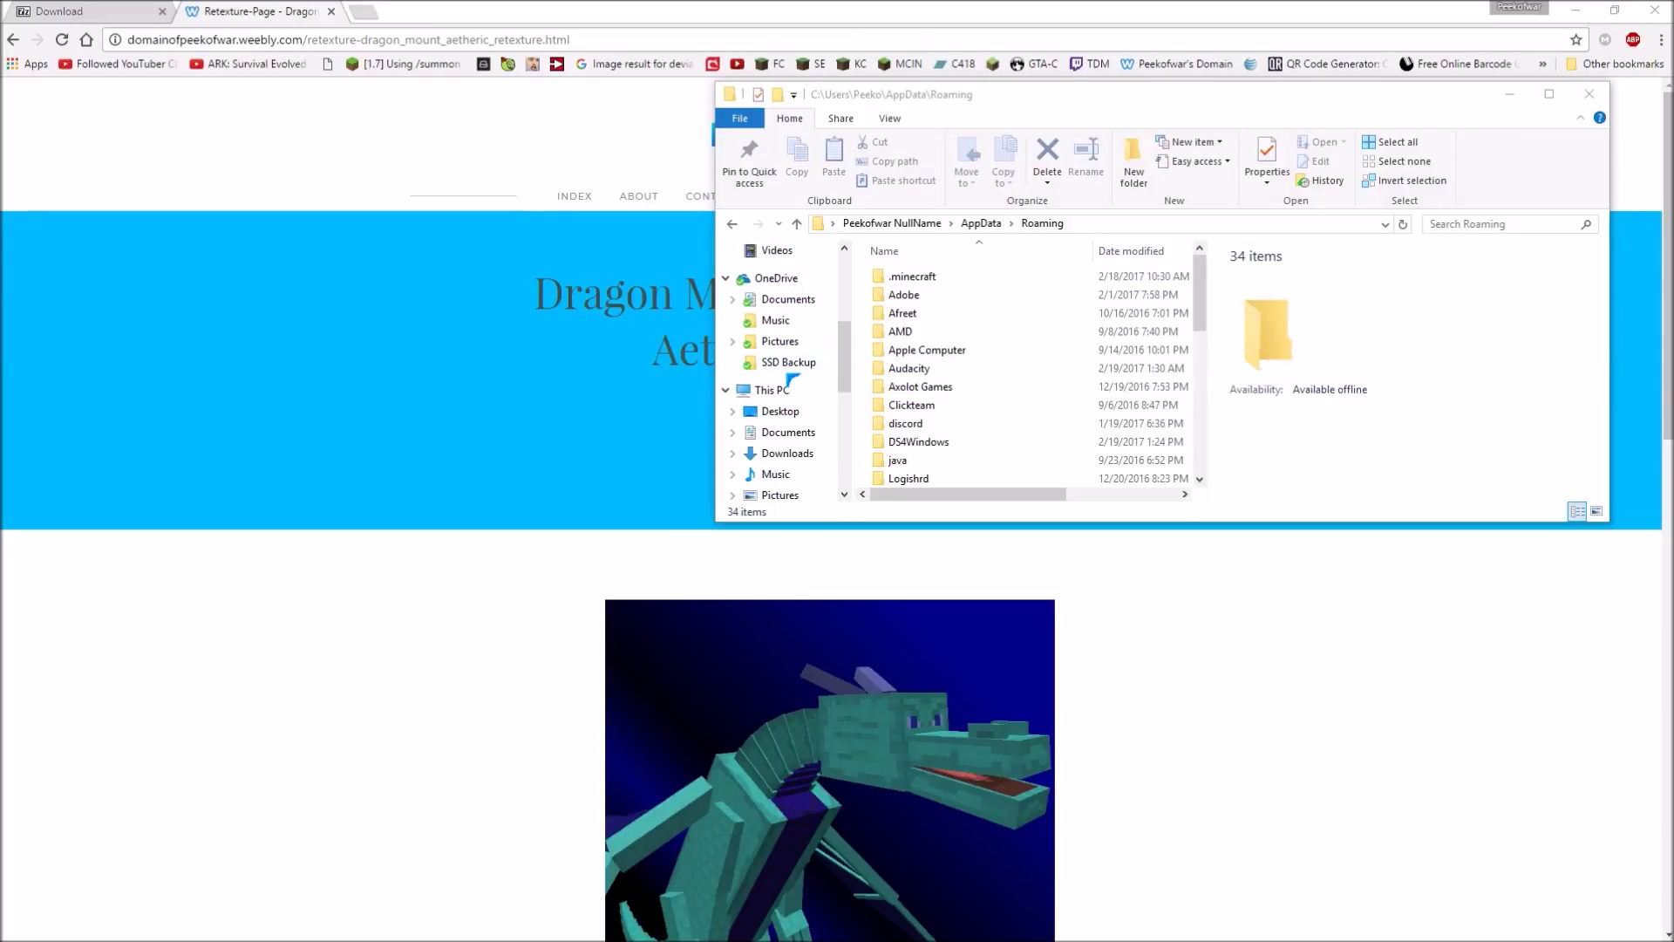
pyautogui.scroll(-1, 788, 377)
pyautogui.click(788, 369)
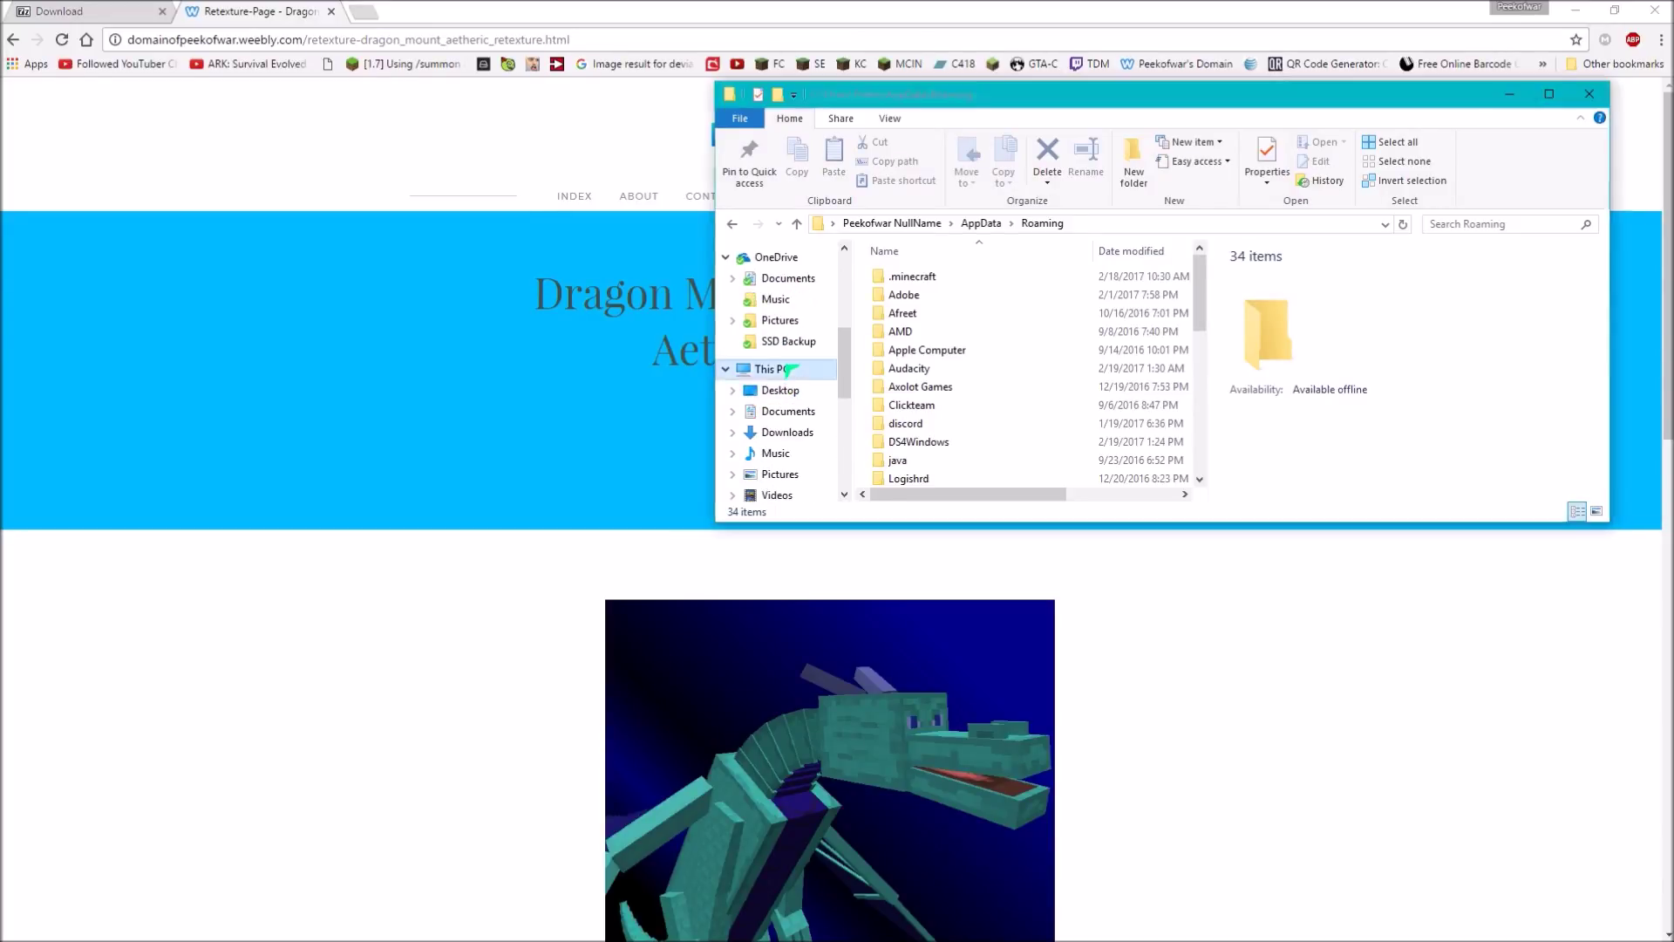
pyautogui.scroll(-1, 937, 401)
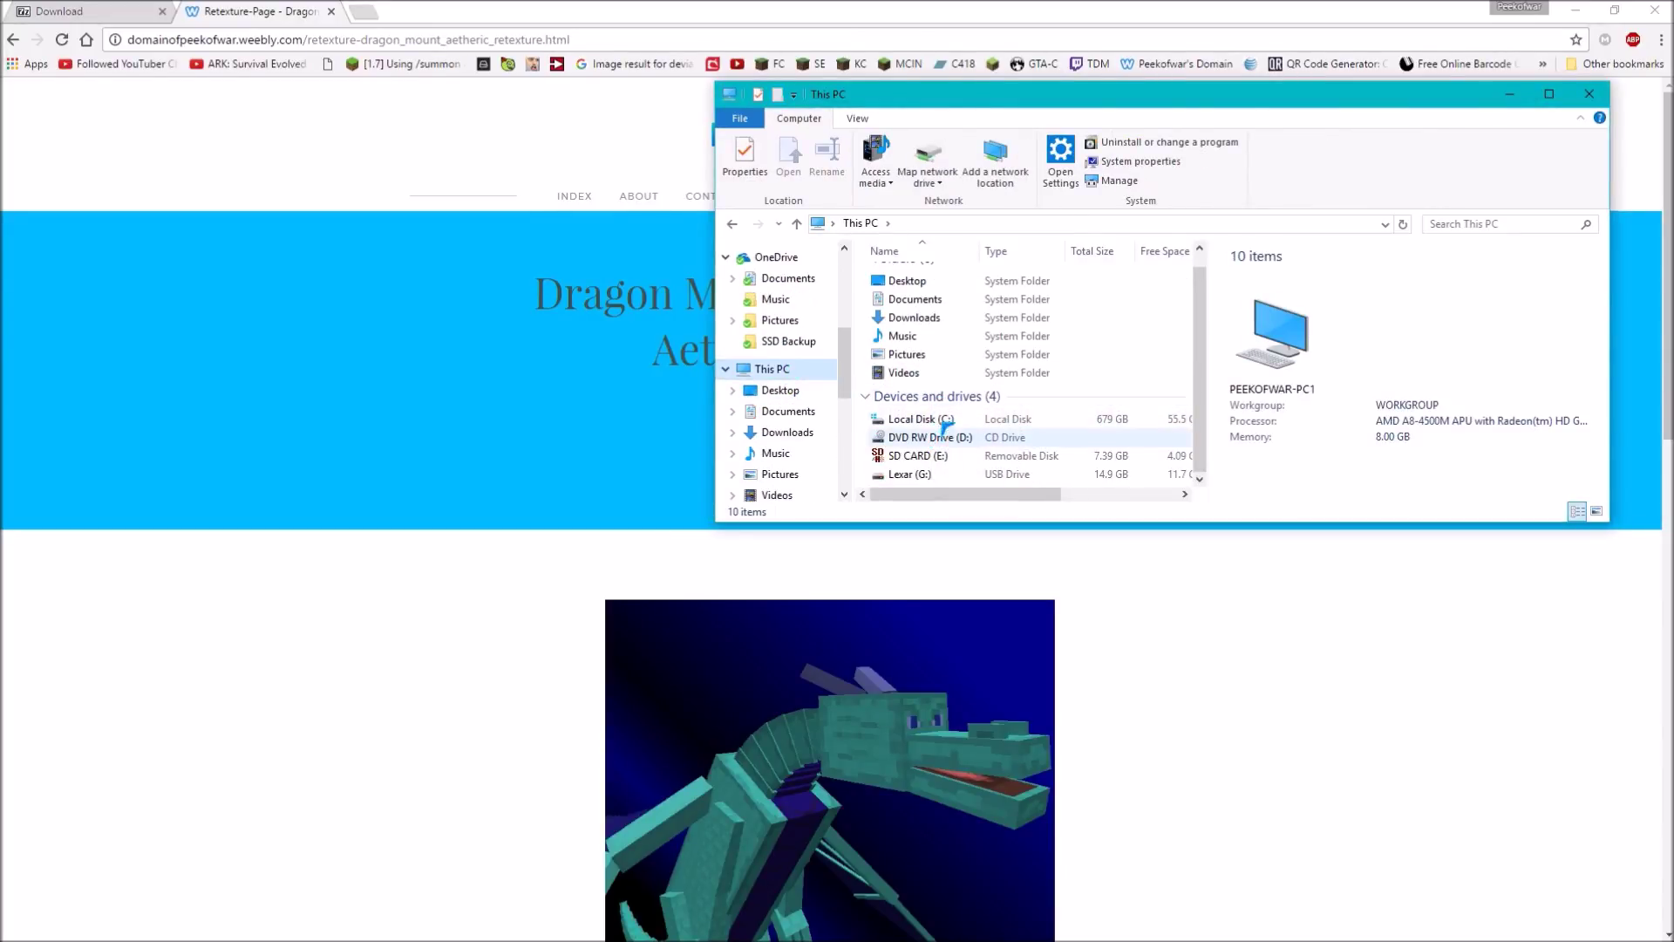
pyautogui.doubleClick(940, 419)
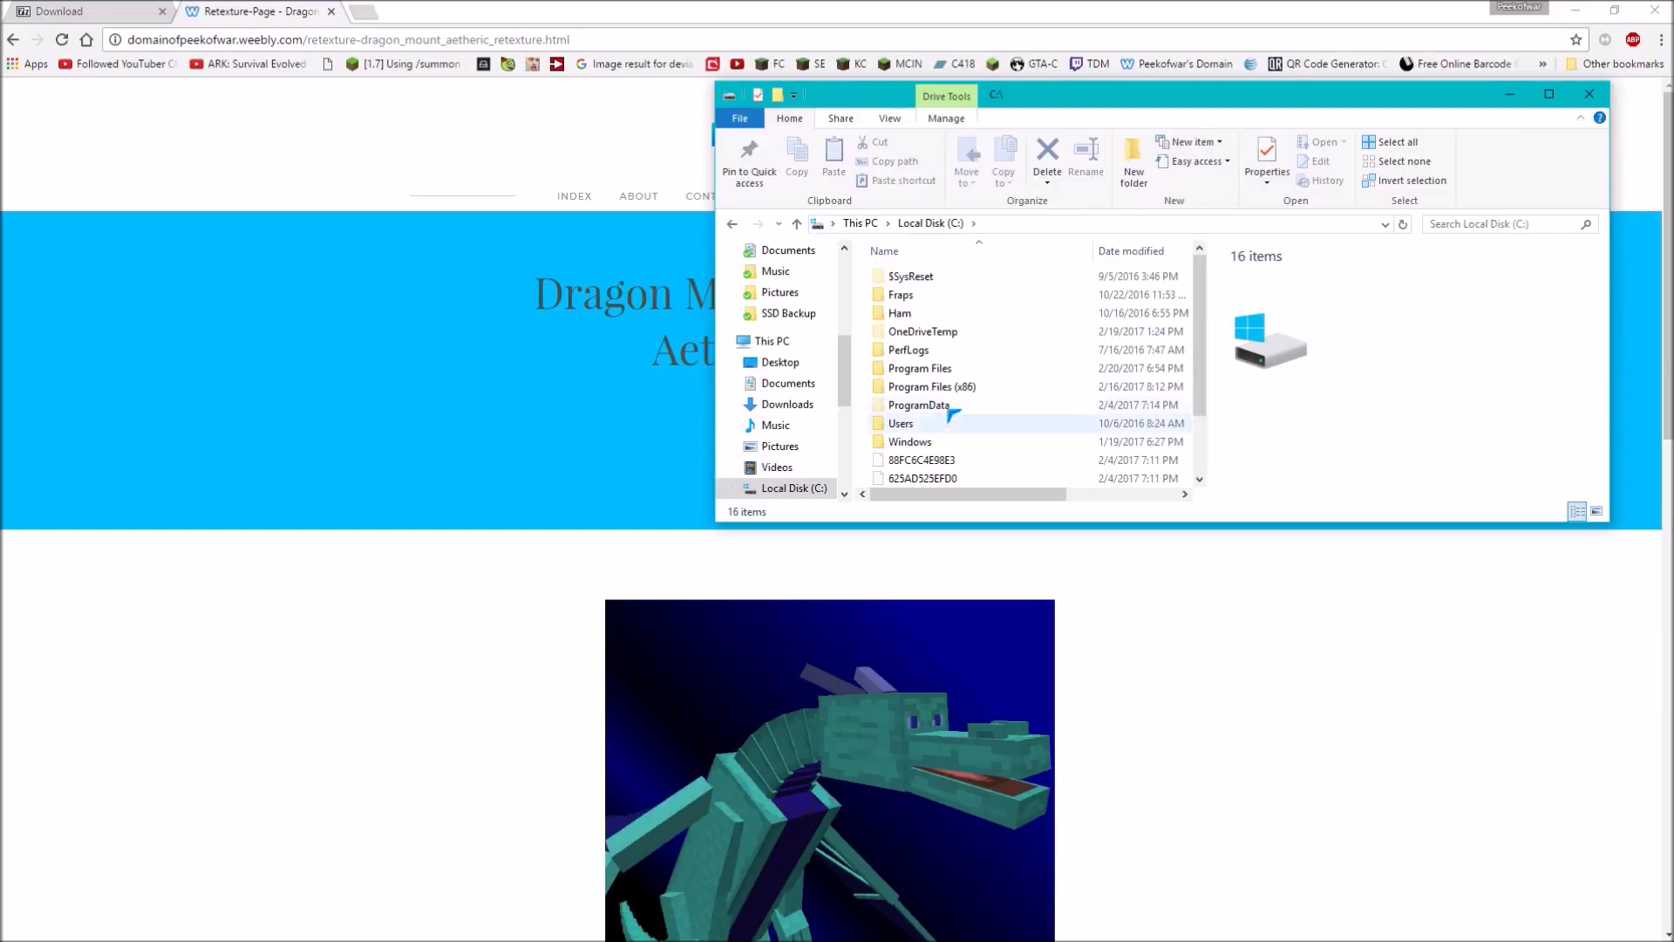
# Open the Users folder, then the user's profile folder, and continue through AppData to Roaming
pyautogui.click(937, 388)
pyautogui.doubleClick(924, 423)
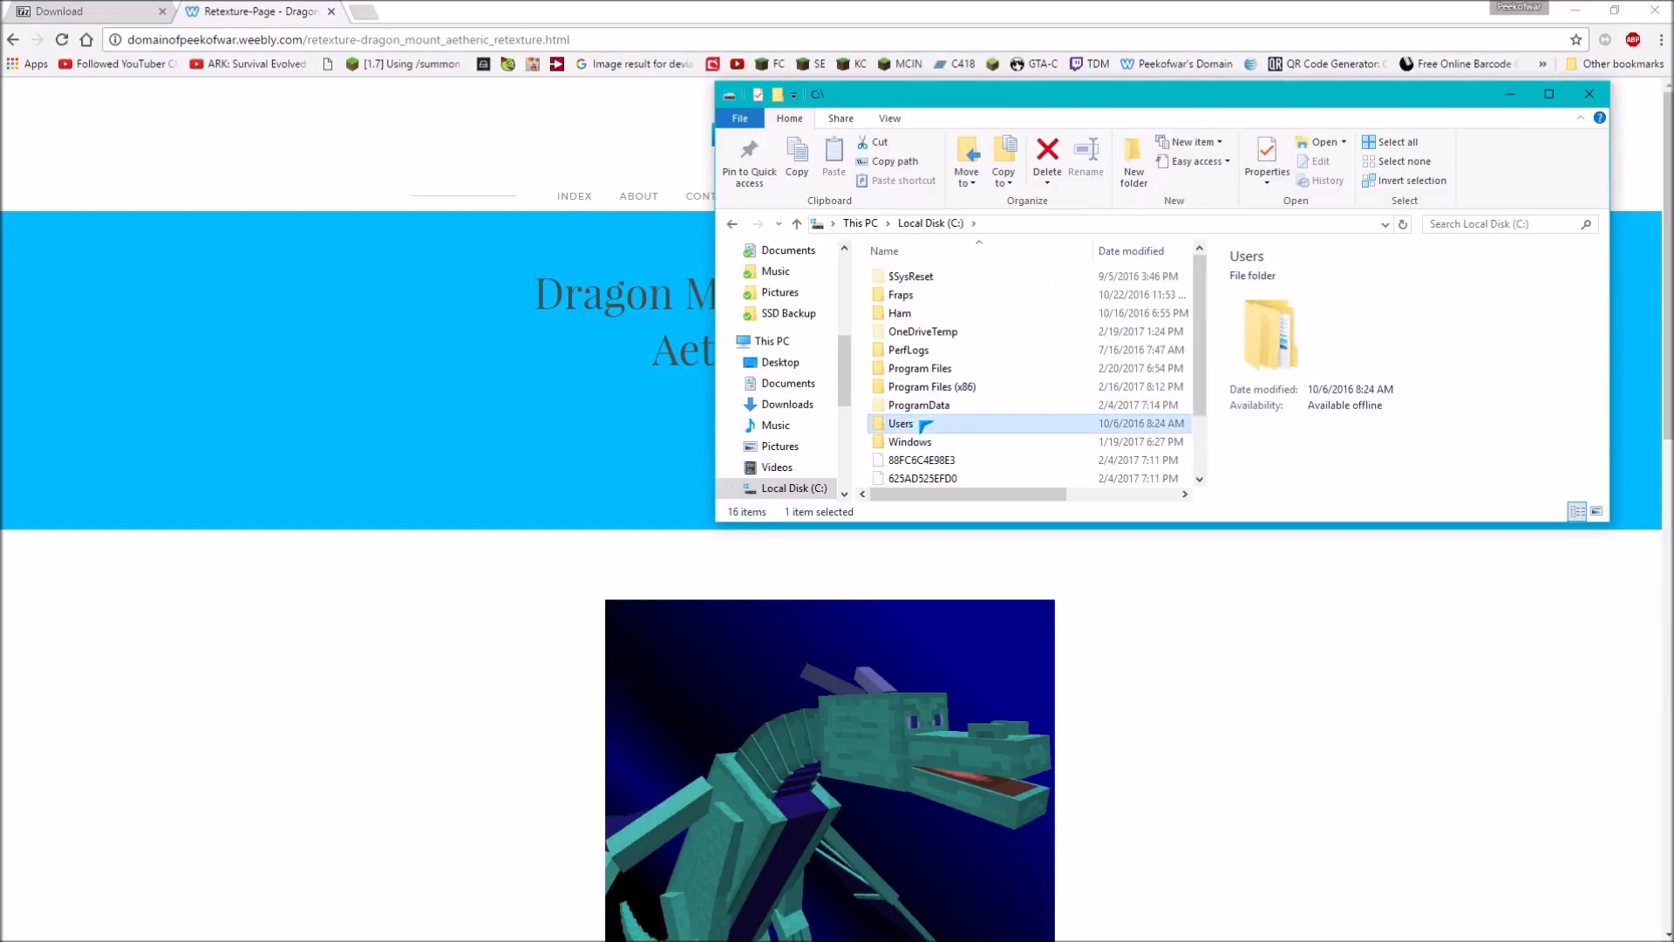
pyautogui.doubleClick(955, 314)
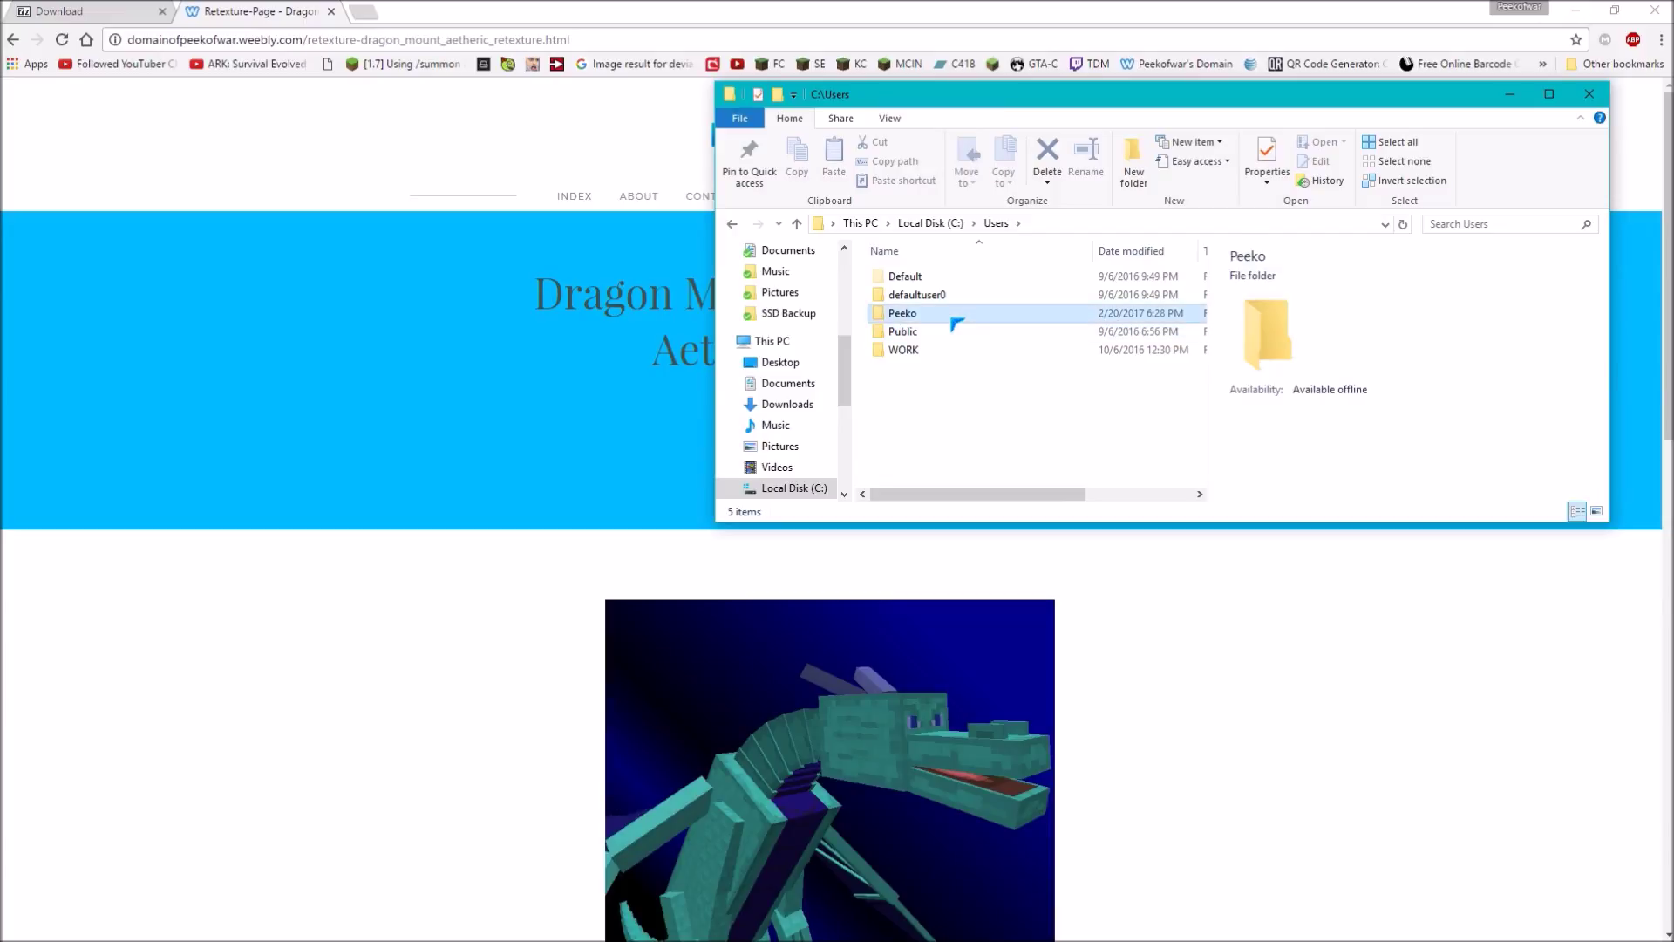
pyautogui.click(920, 296)
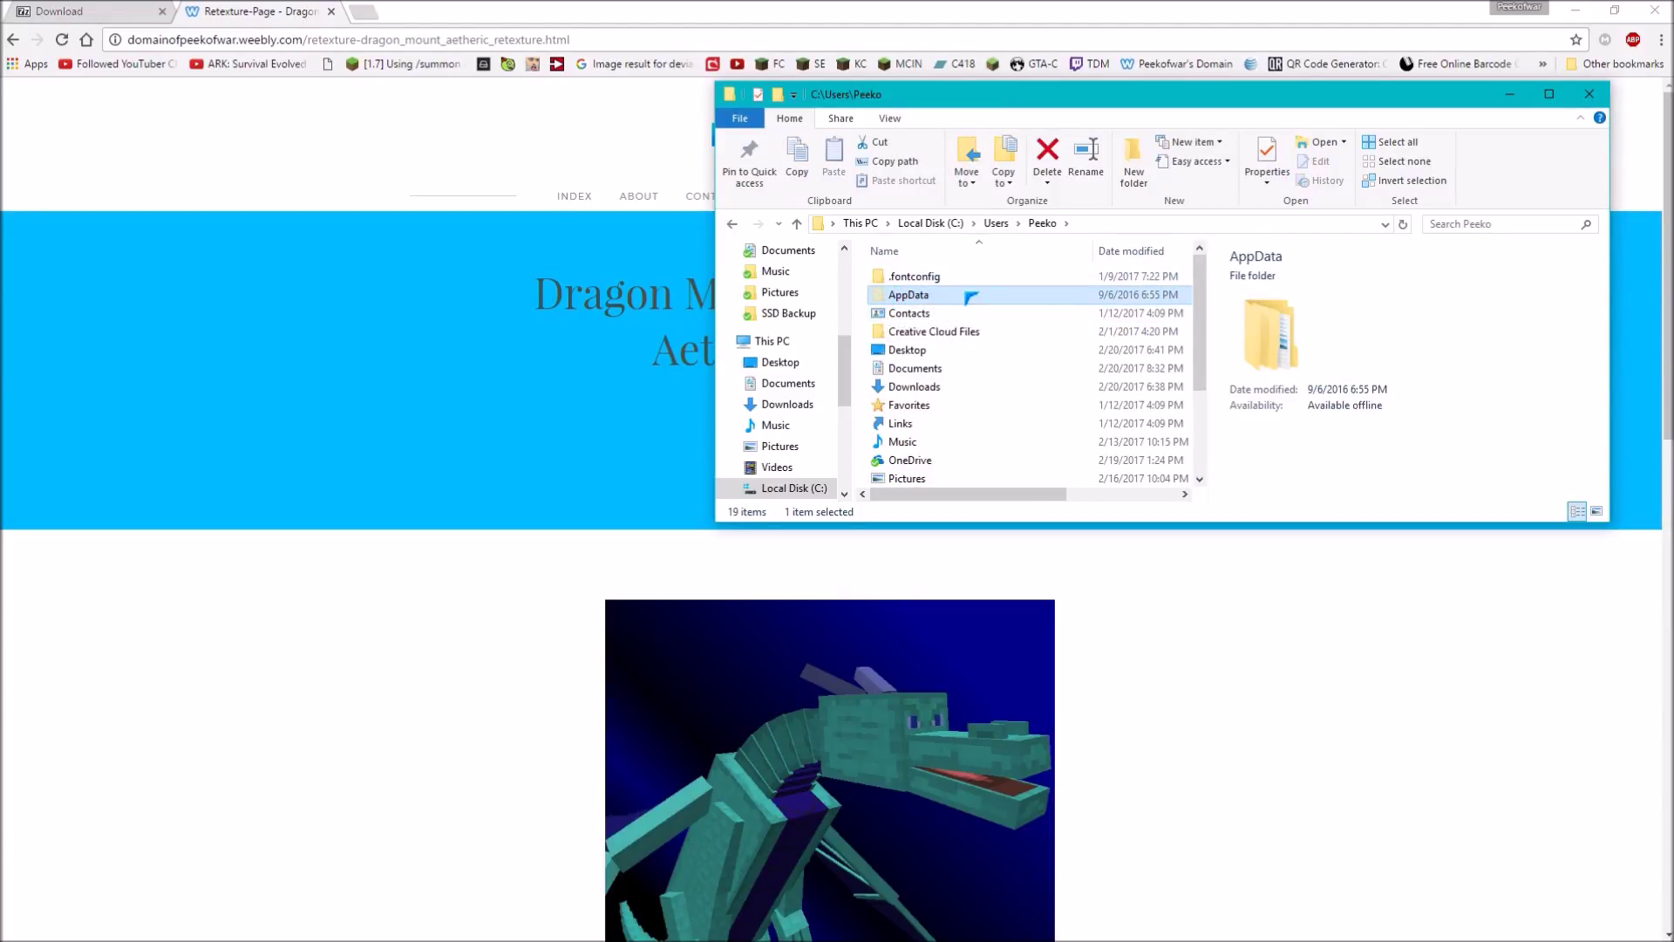
pyautogui.doubleClick(923, 295)
pyautogui.doubleClick(963, 313)
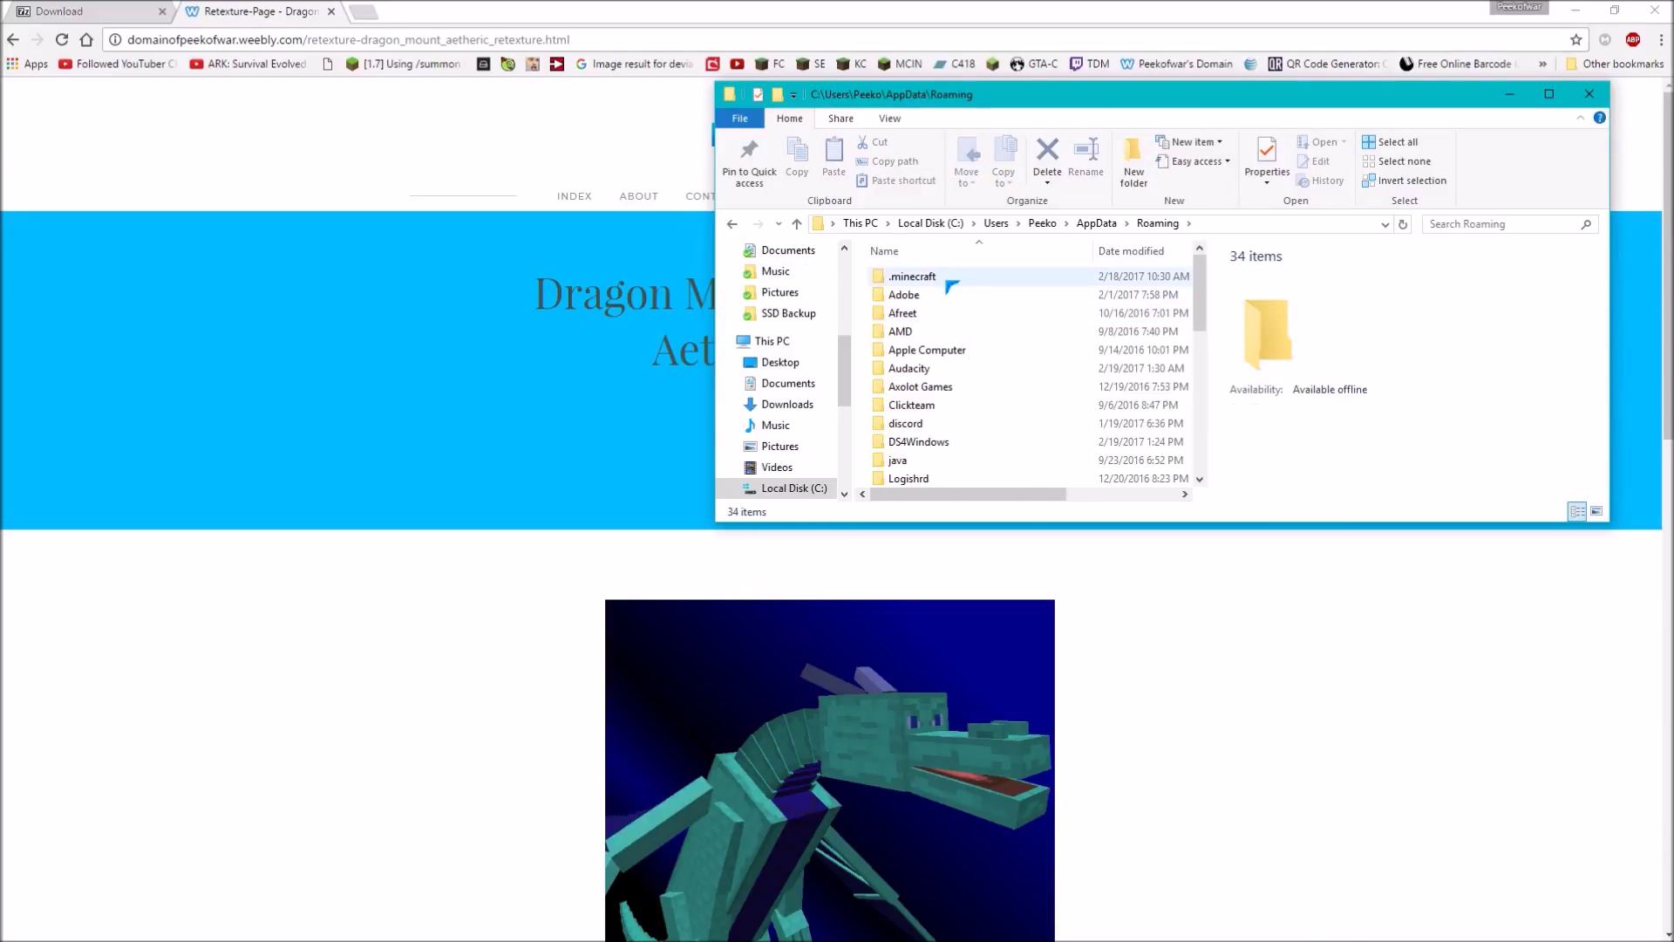
pyautogui.click(1096, 223)
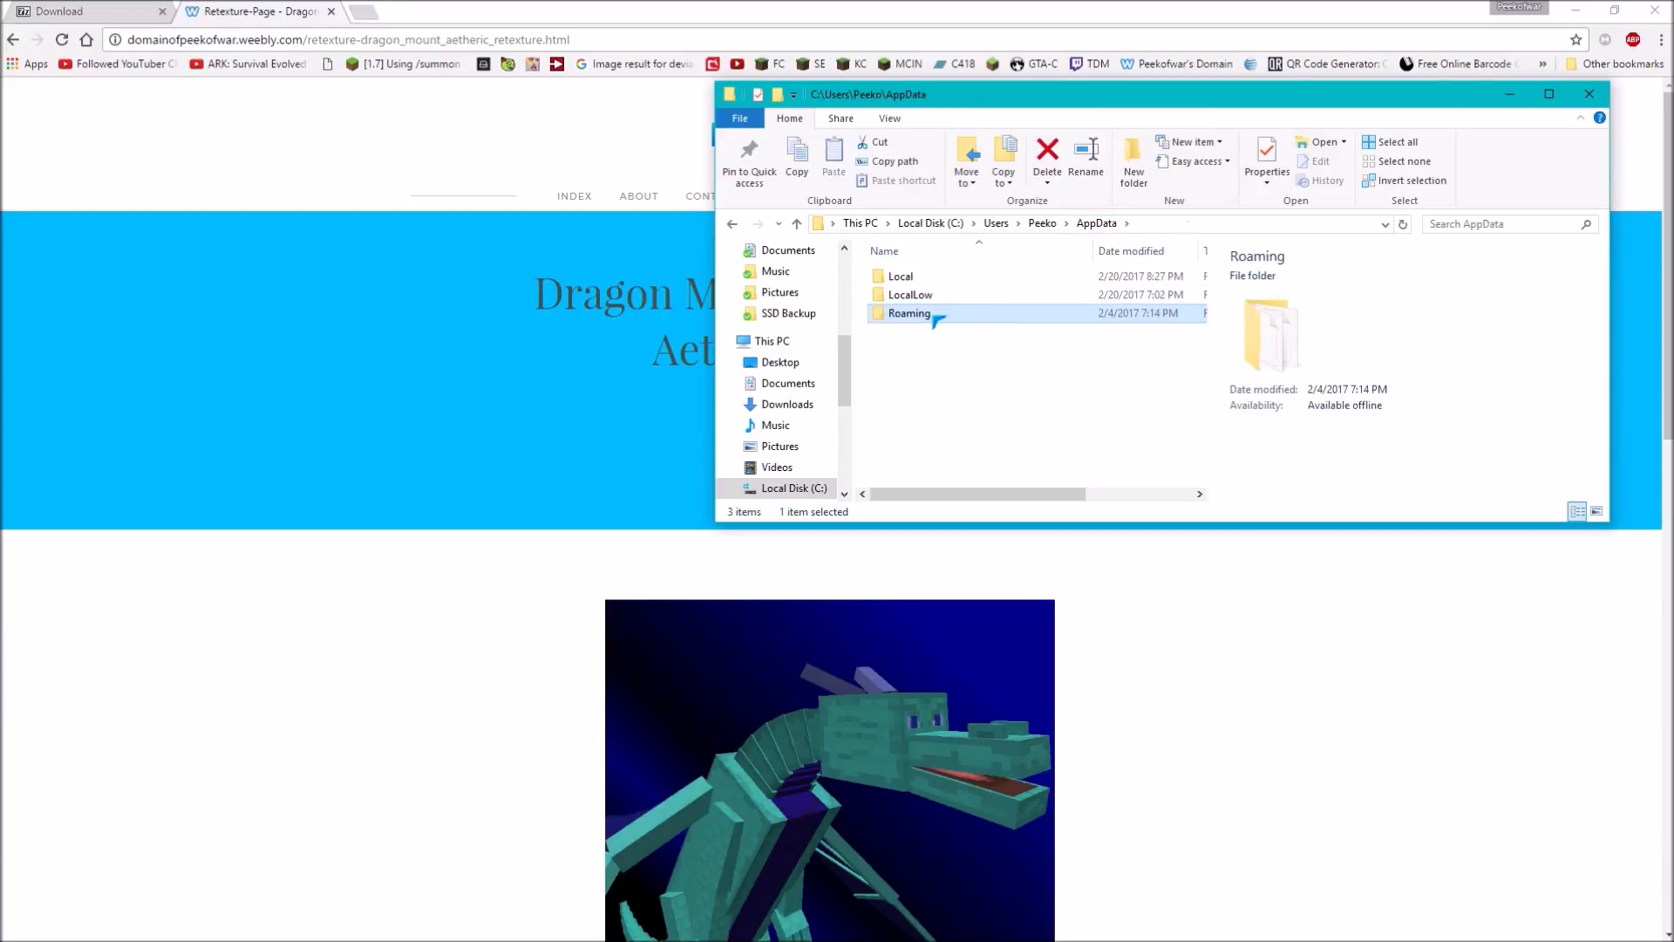
pyautogui.doubleClick(937, 317)
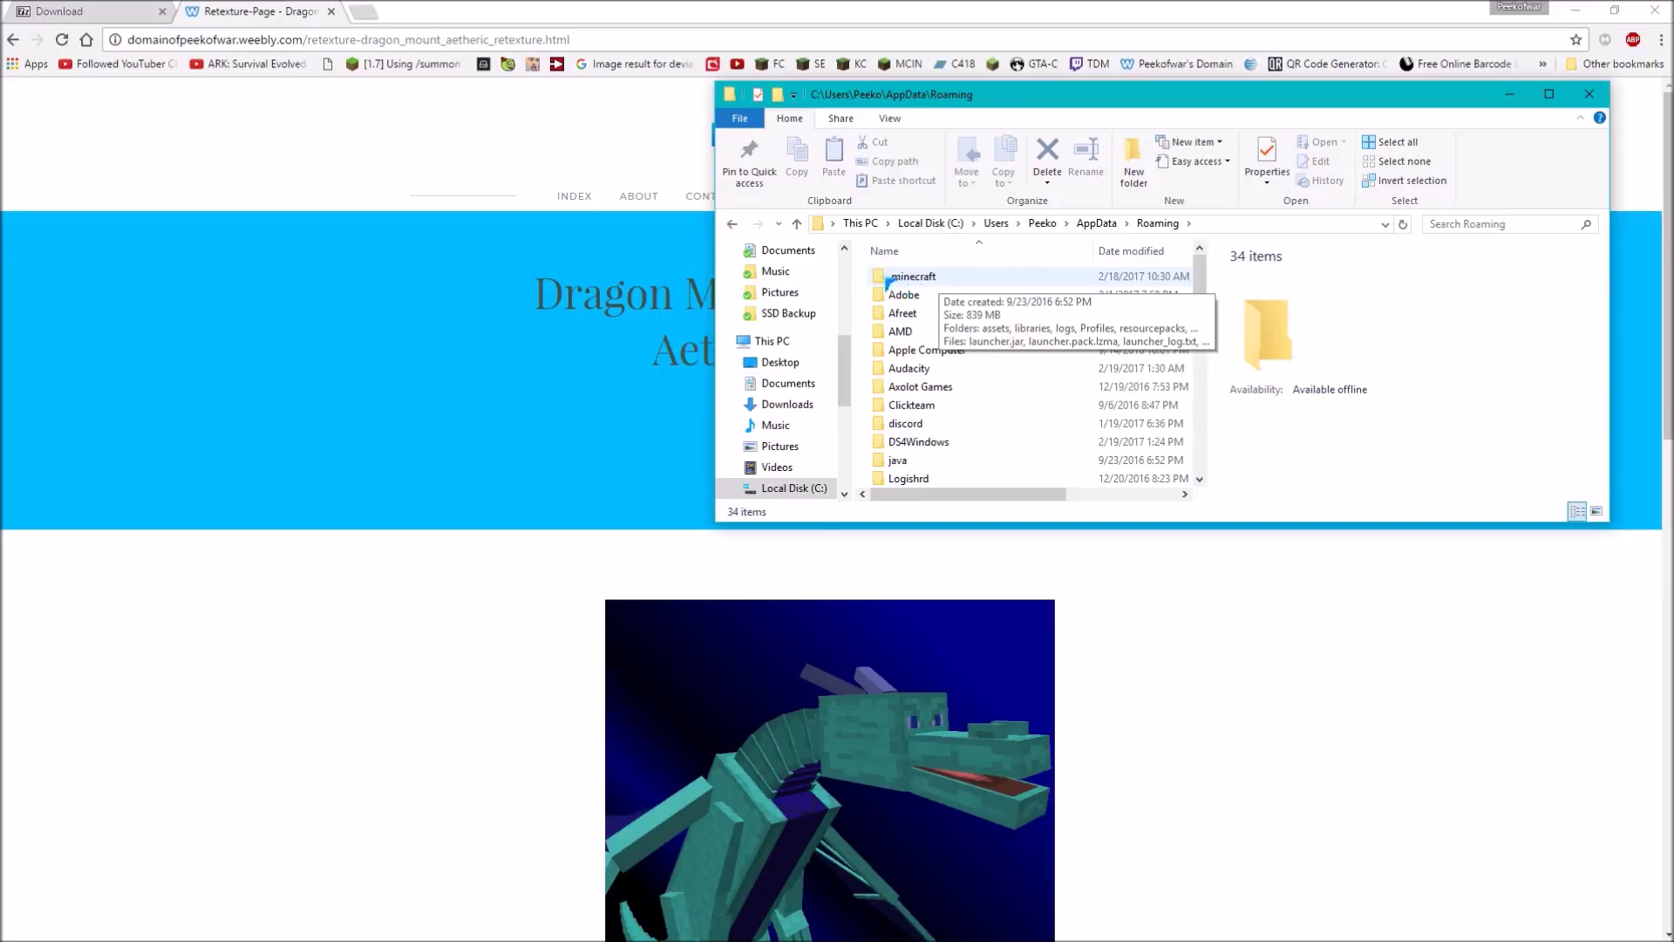
pyautogui.scroll(-5, 893, 363)
pyautogui.scroll(5, 894, 363)
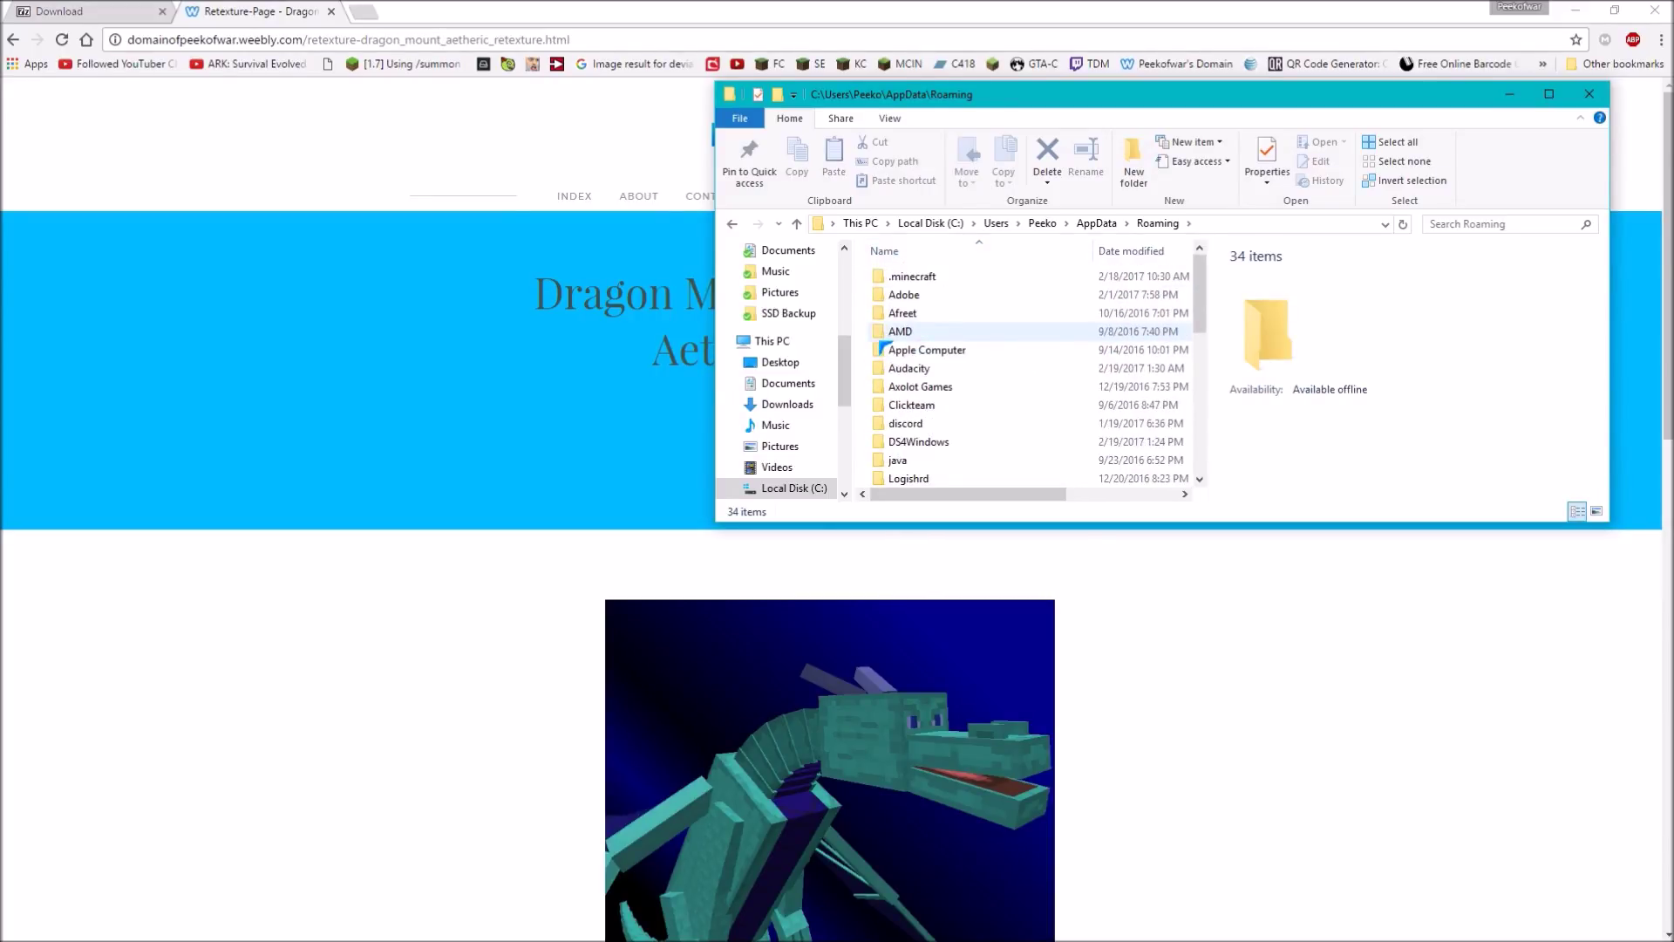
pyautogui.click(907, 253)
pyautogui.click(907, 253)
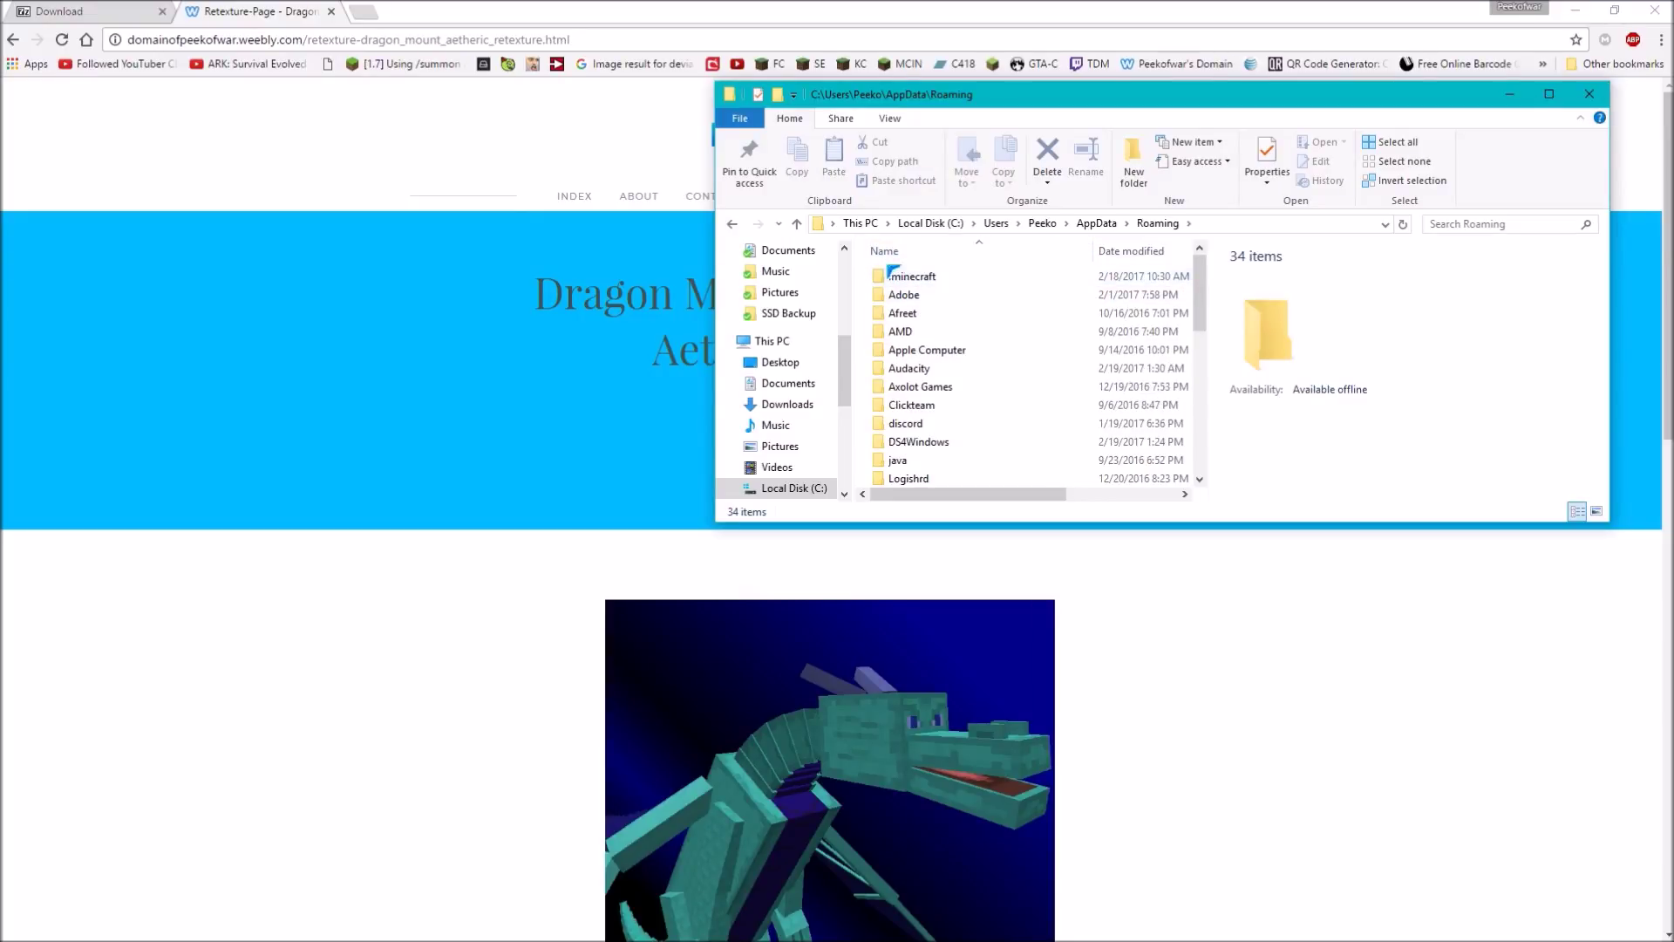
# Open the .minecraft folder in Roaming and select its Profiles folder
pyautogui.doubleClick(917, 277)
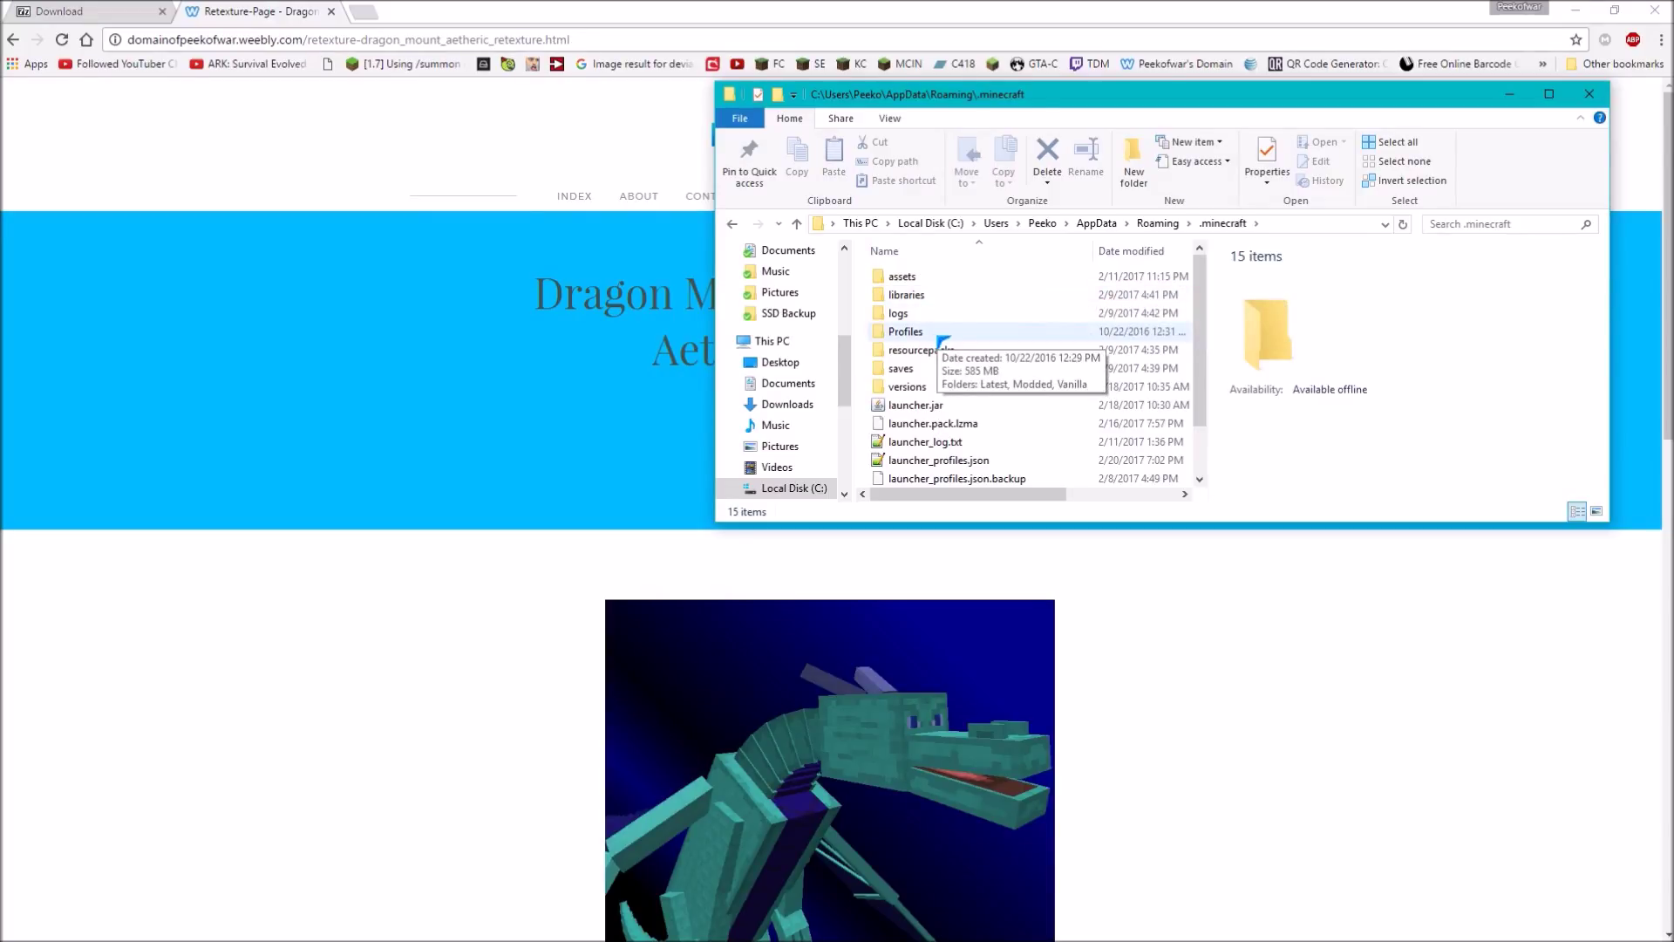
pyautogui.click(938, 334)
pyautogui.click(936, 334)
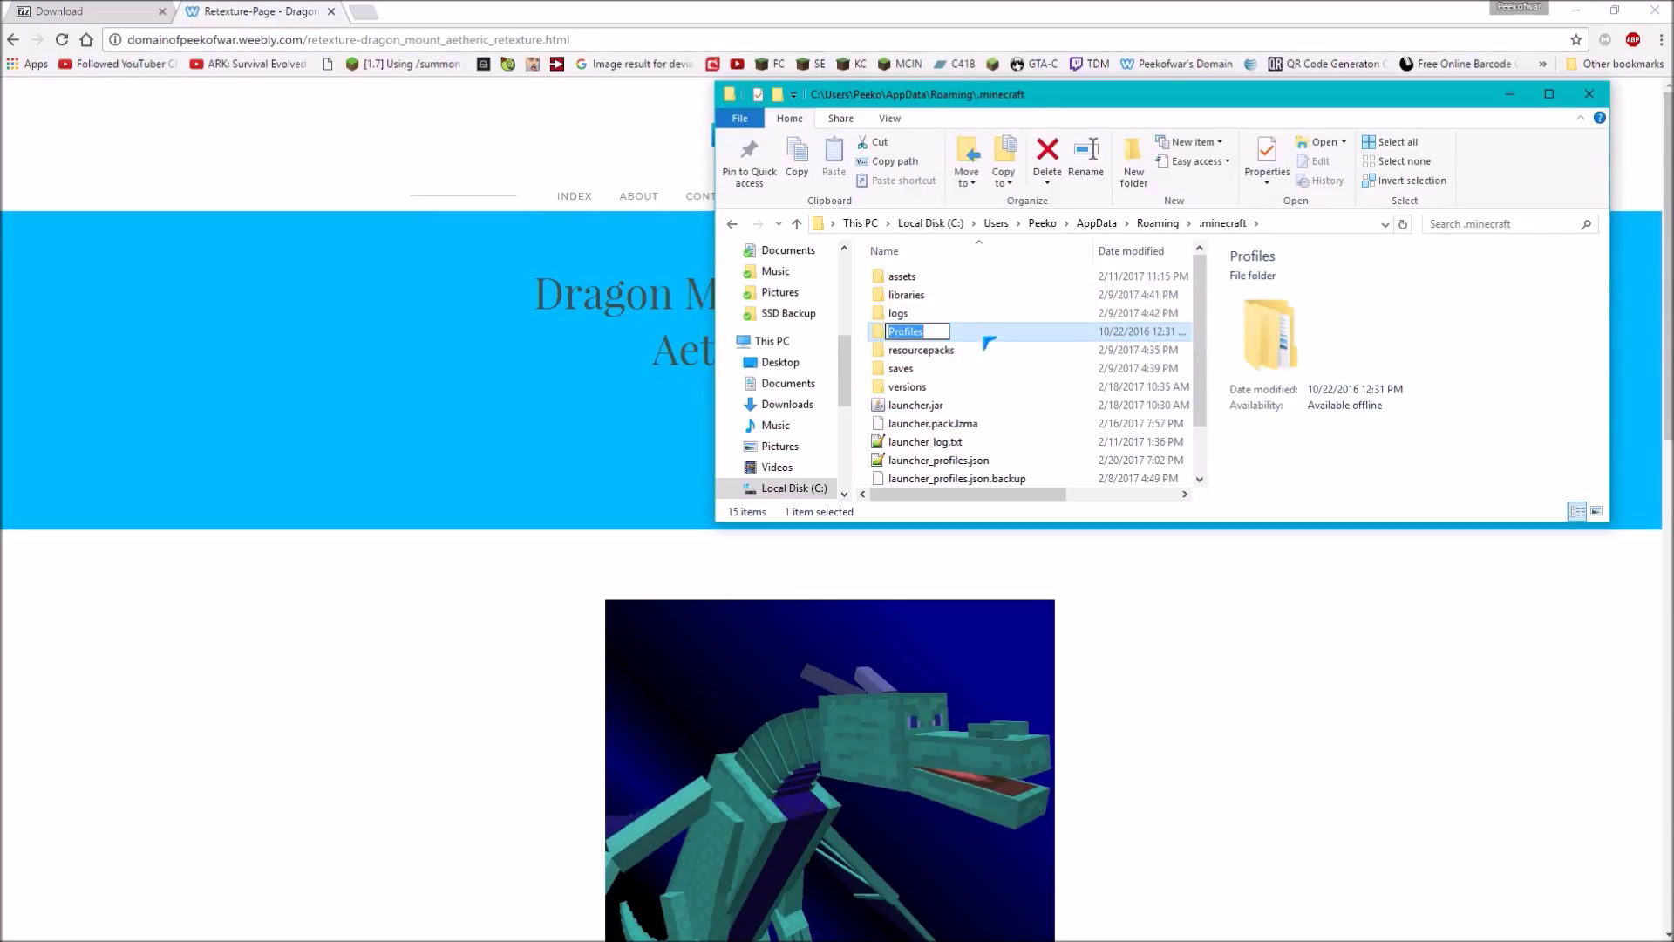
pyautogui.click(990, 370)
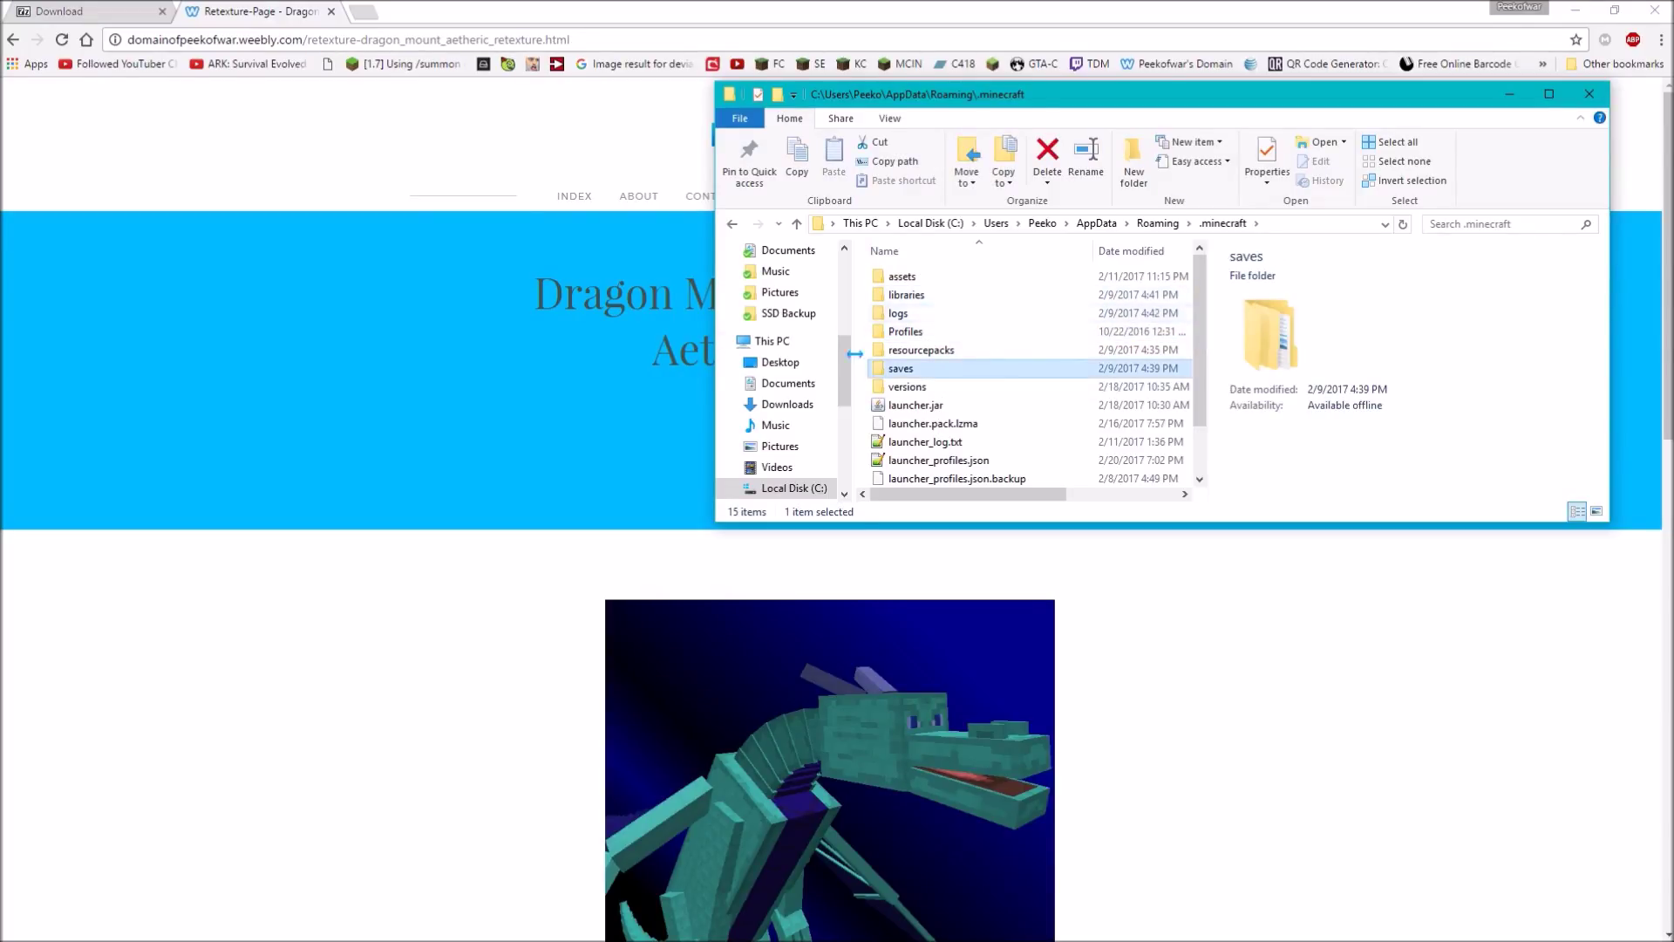
pyautogui.click(953, 333)
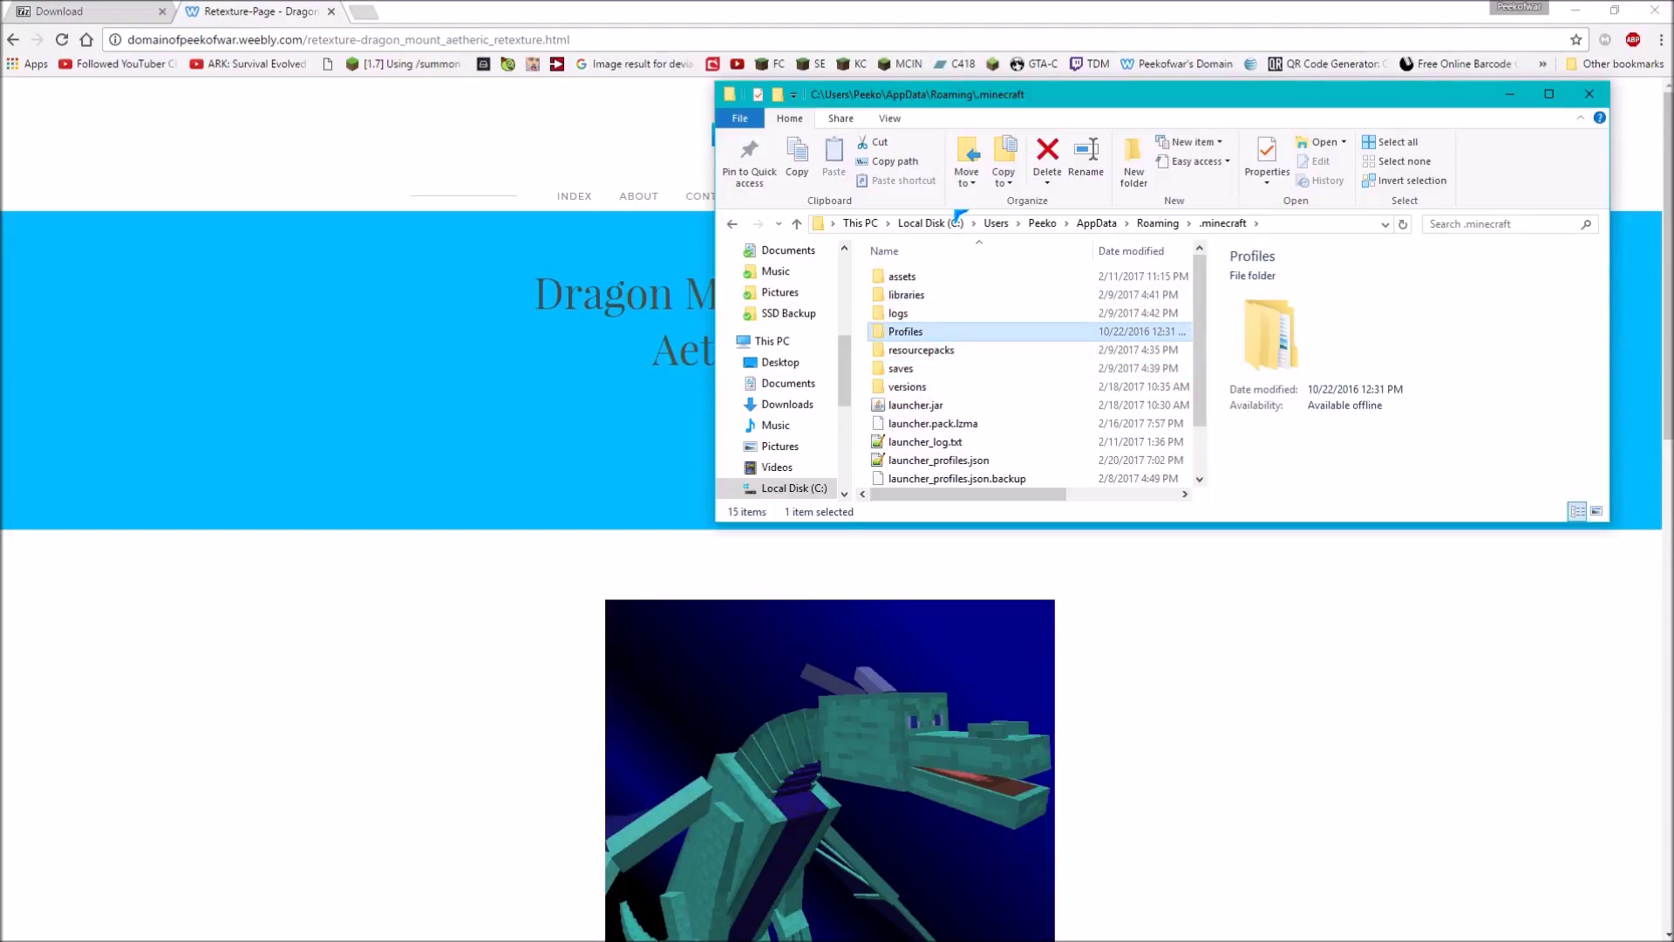
# Go through Profiles and Modded into the 1.10.2 folder, and reposition the window nearer the middle of the screen
pyautogui.doubleClick(926, 333)
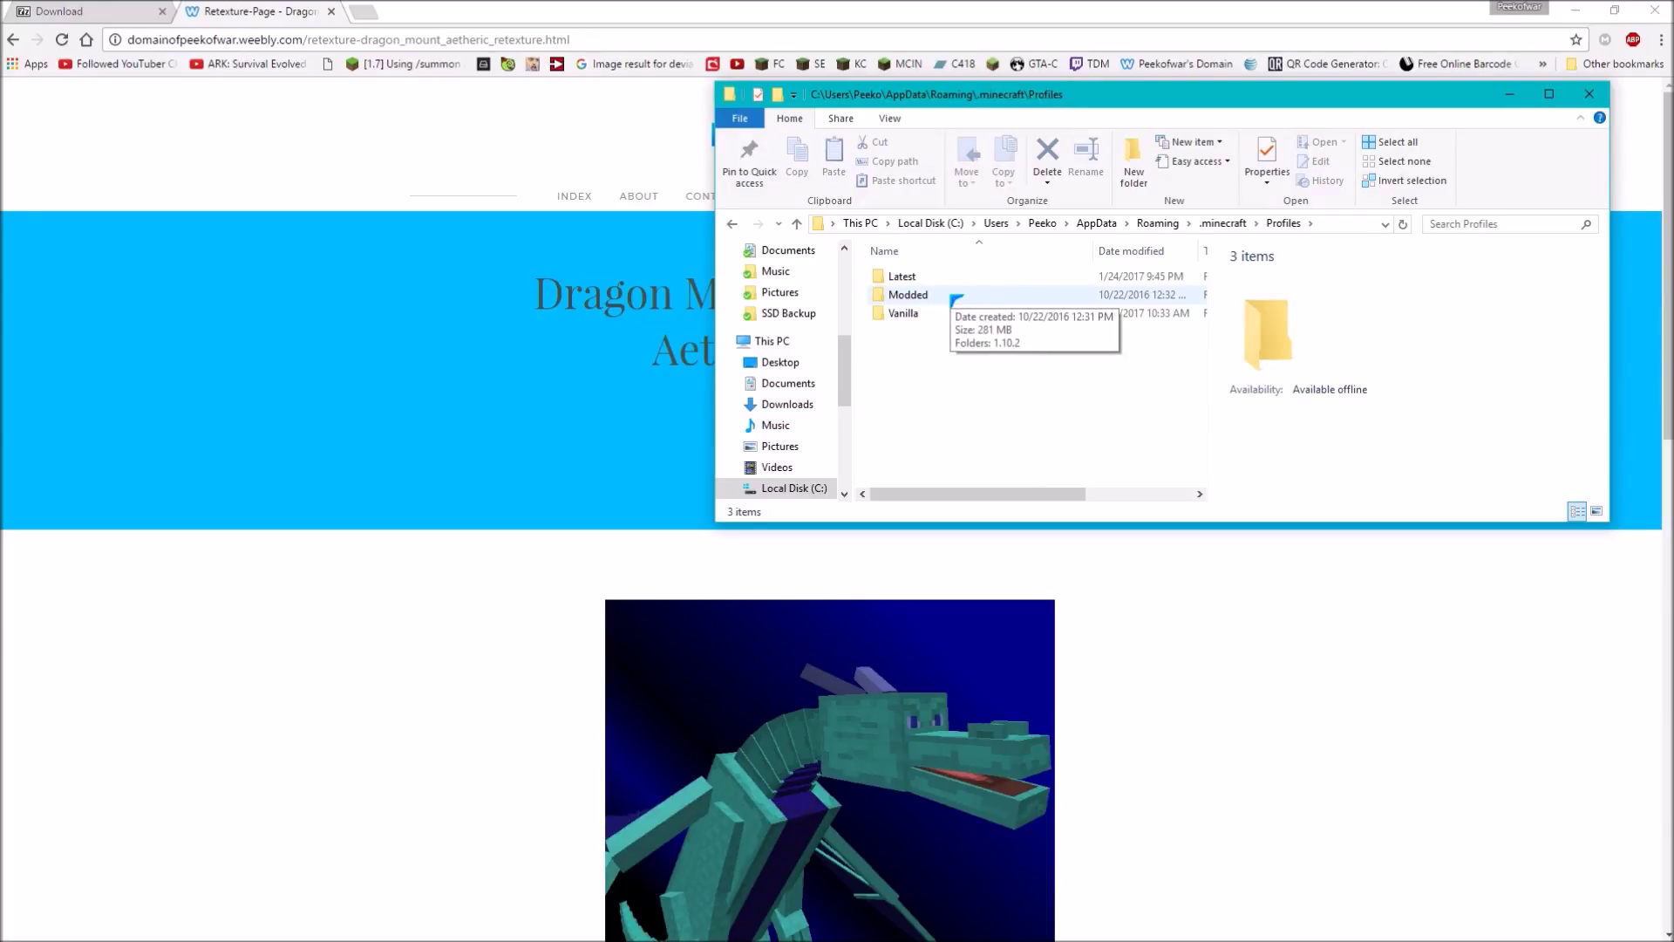
pyautogui.doubleClick(955, 297)
pyautogui.click(956, 279)
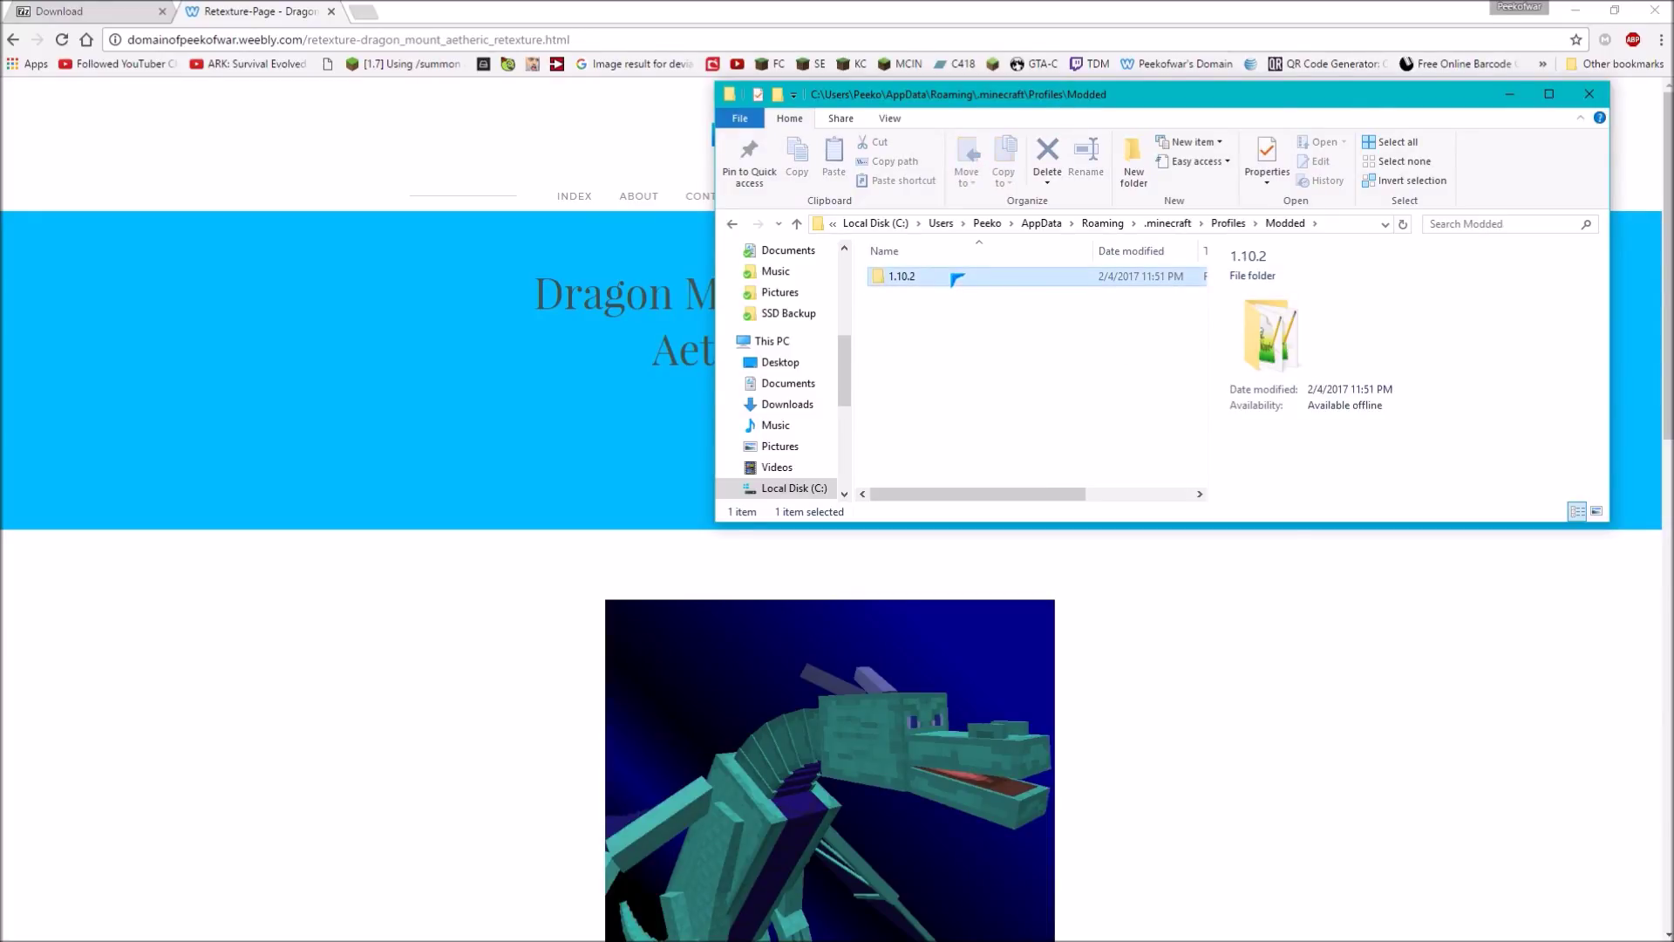
pyautogui.doubleClick(957, 278)
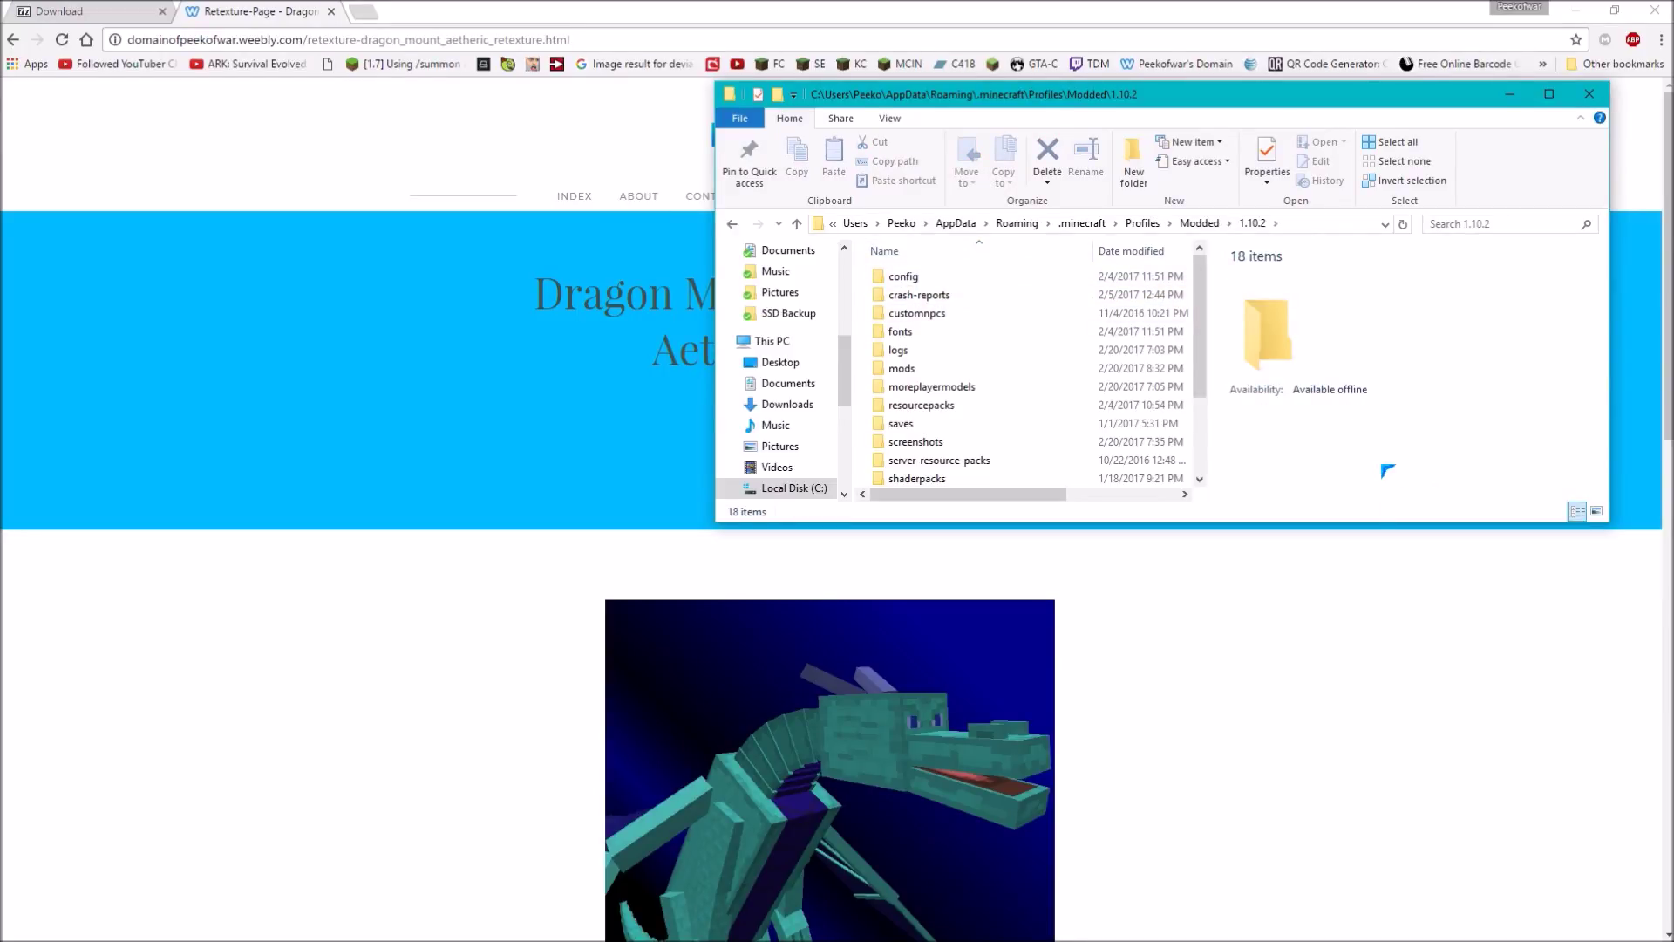
pyautogui.moveTo(1153, 101); pyautogui.dragTo(952, 297)
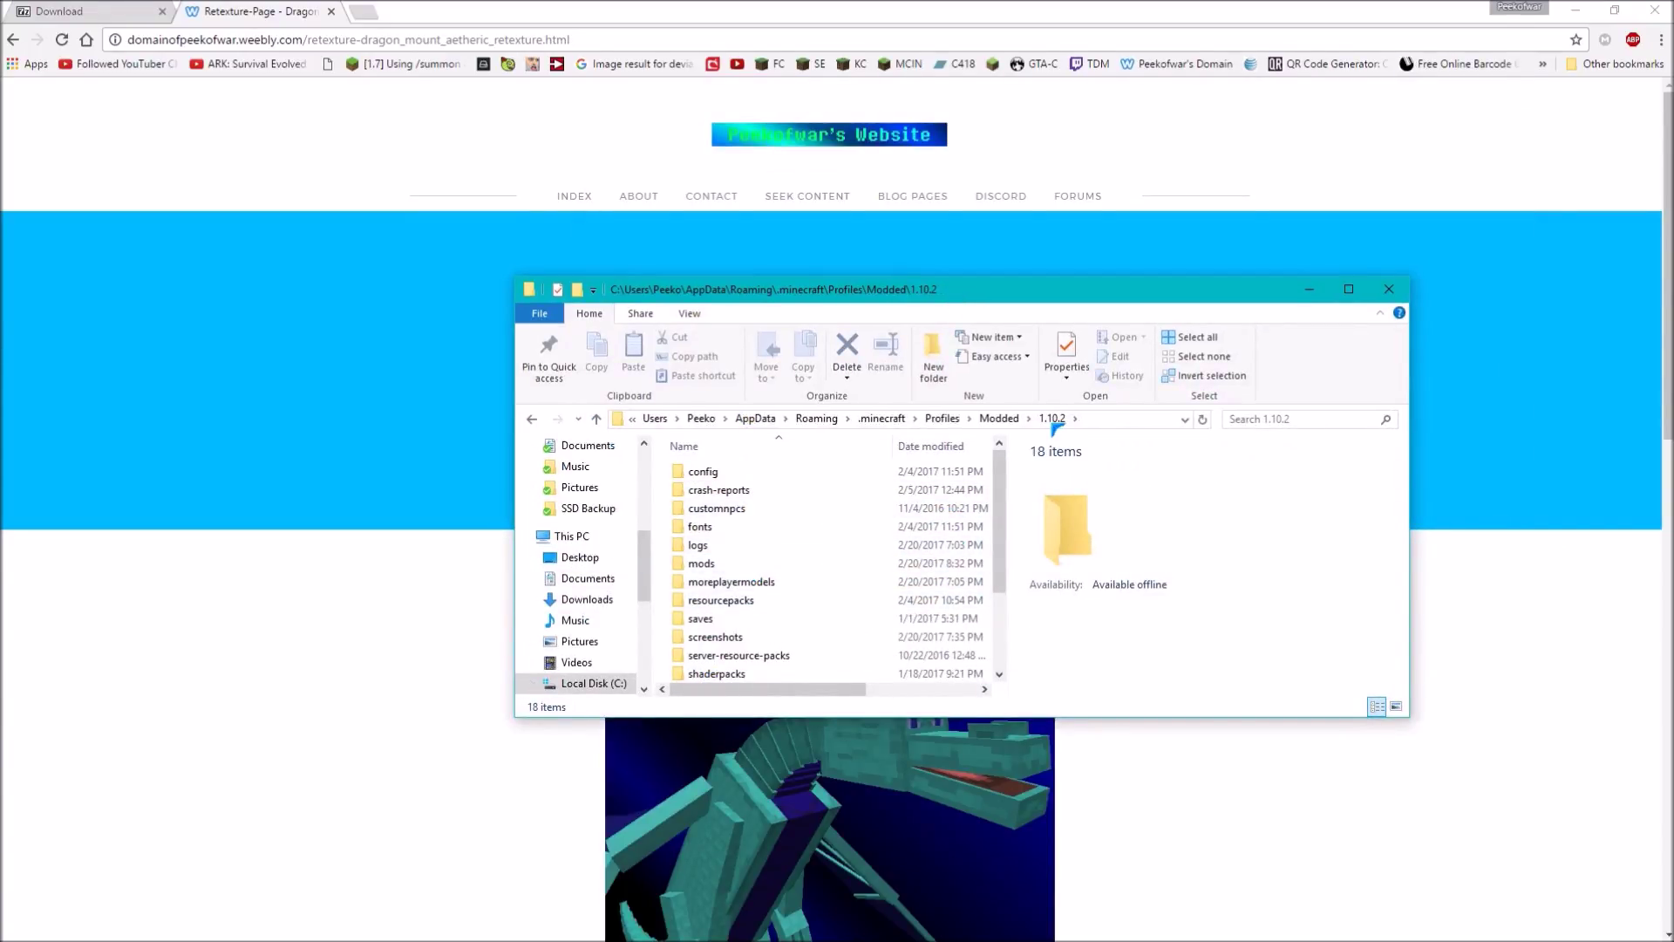
# Open the mods folder of the 1.10.2 profile and select DragonMounts-r46-1.10.2.jar
pyautogui.doubleClick(747, 562)
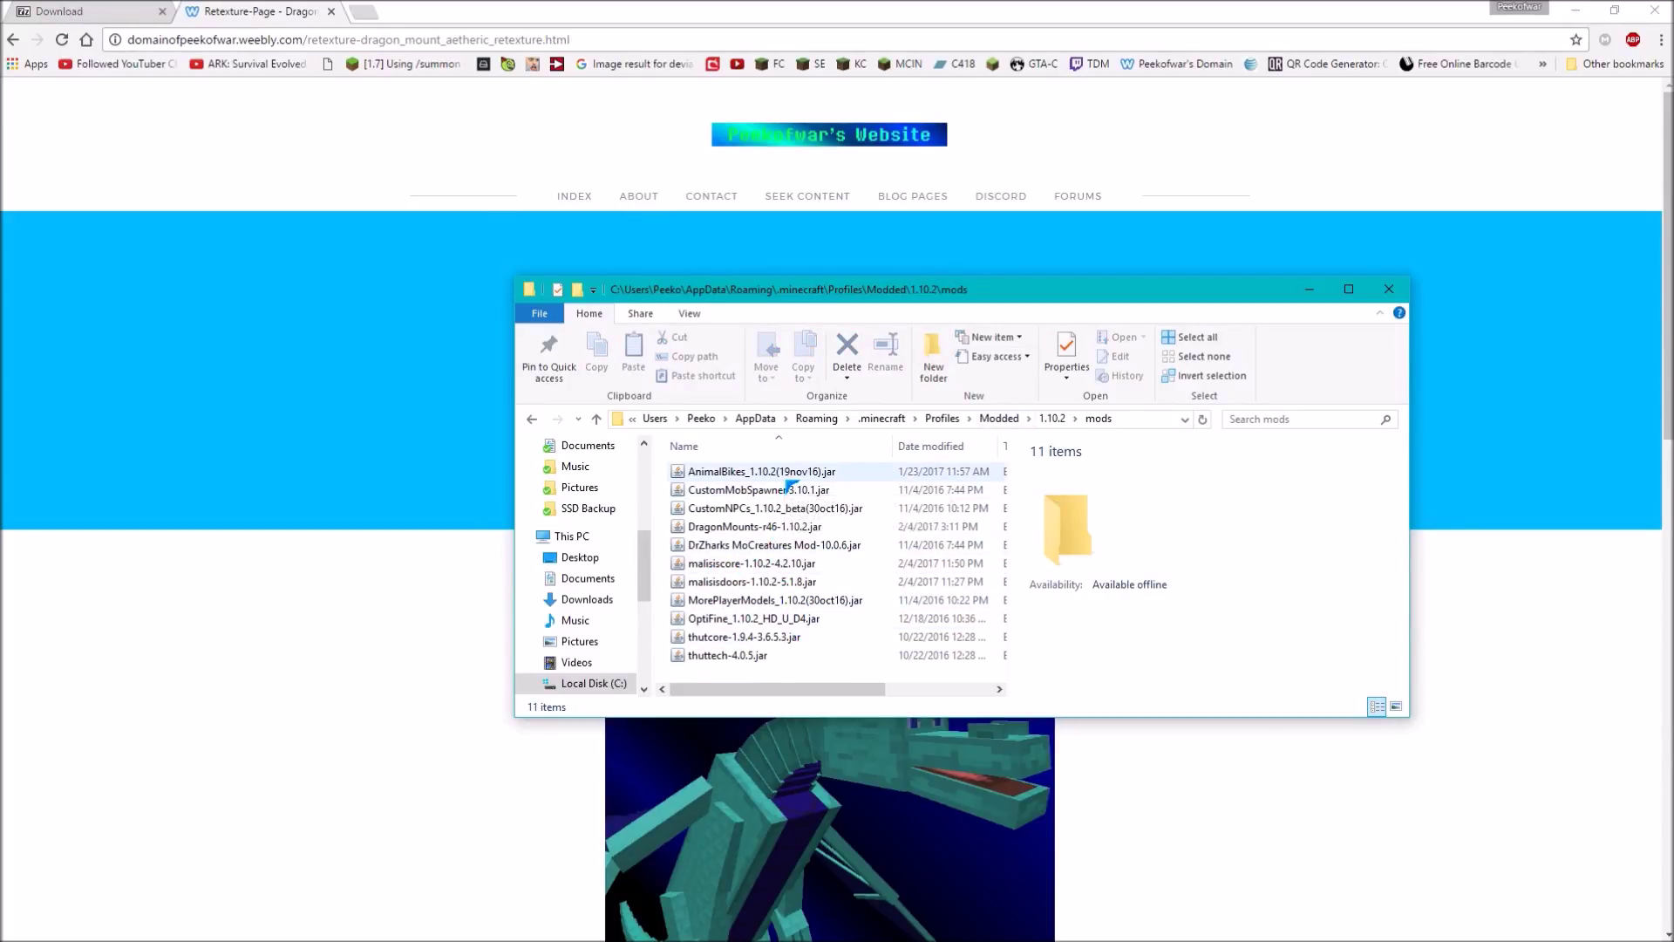
pyautogui.click(800, 527)
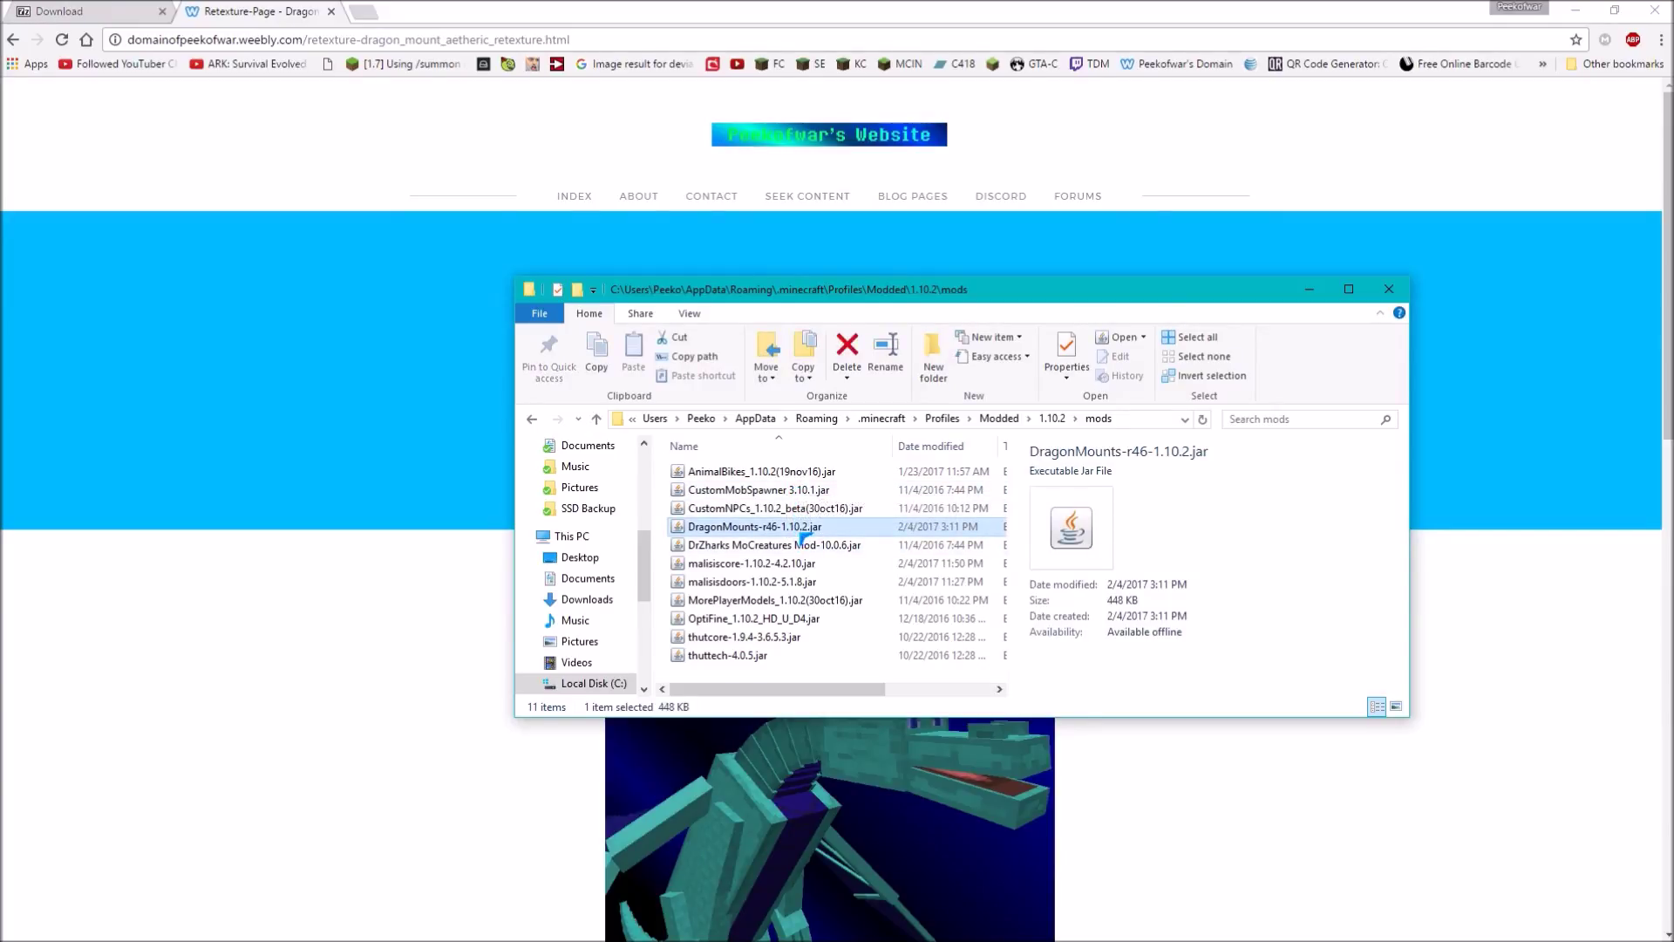
pyautogui.rightClick(801, 528)
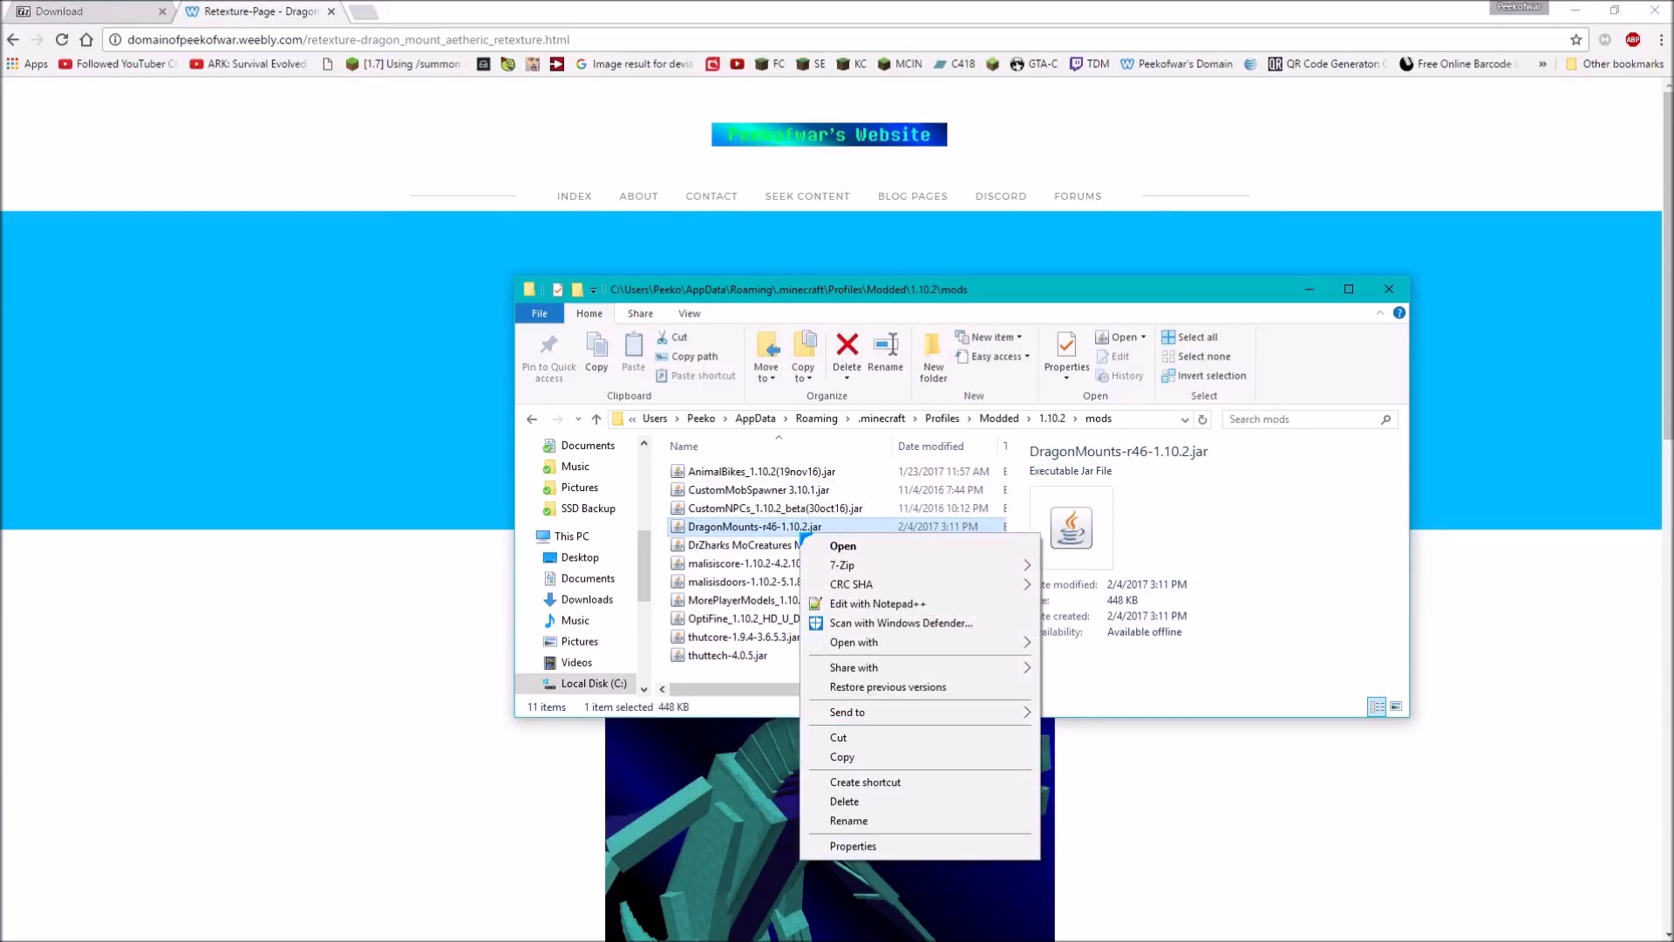
# View the 7-Zip download page in the browser and return to the mods folder
pyautogui.click(68, 12)
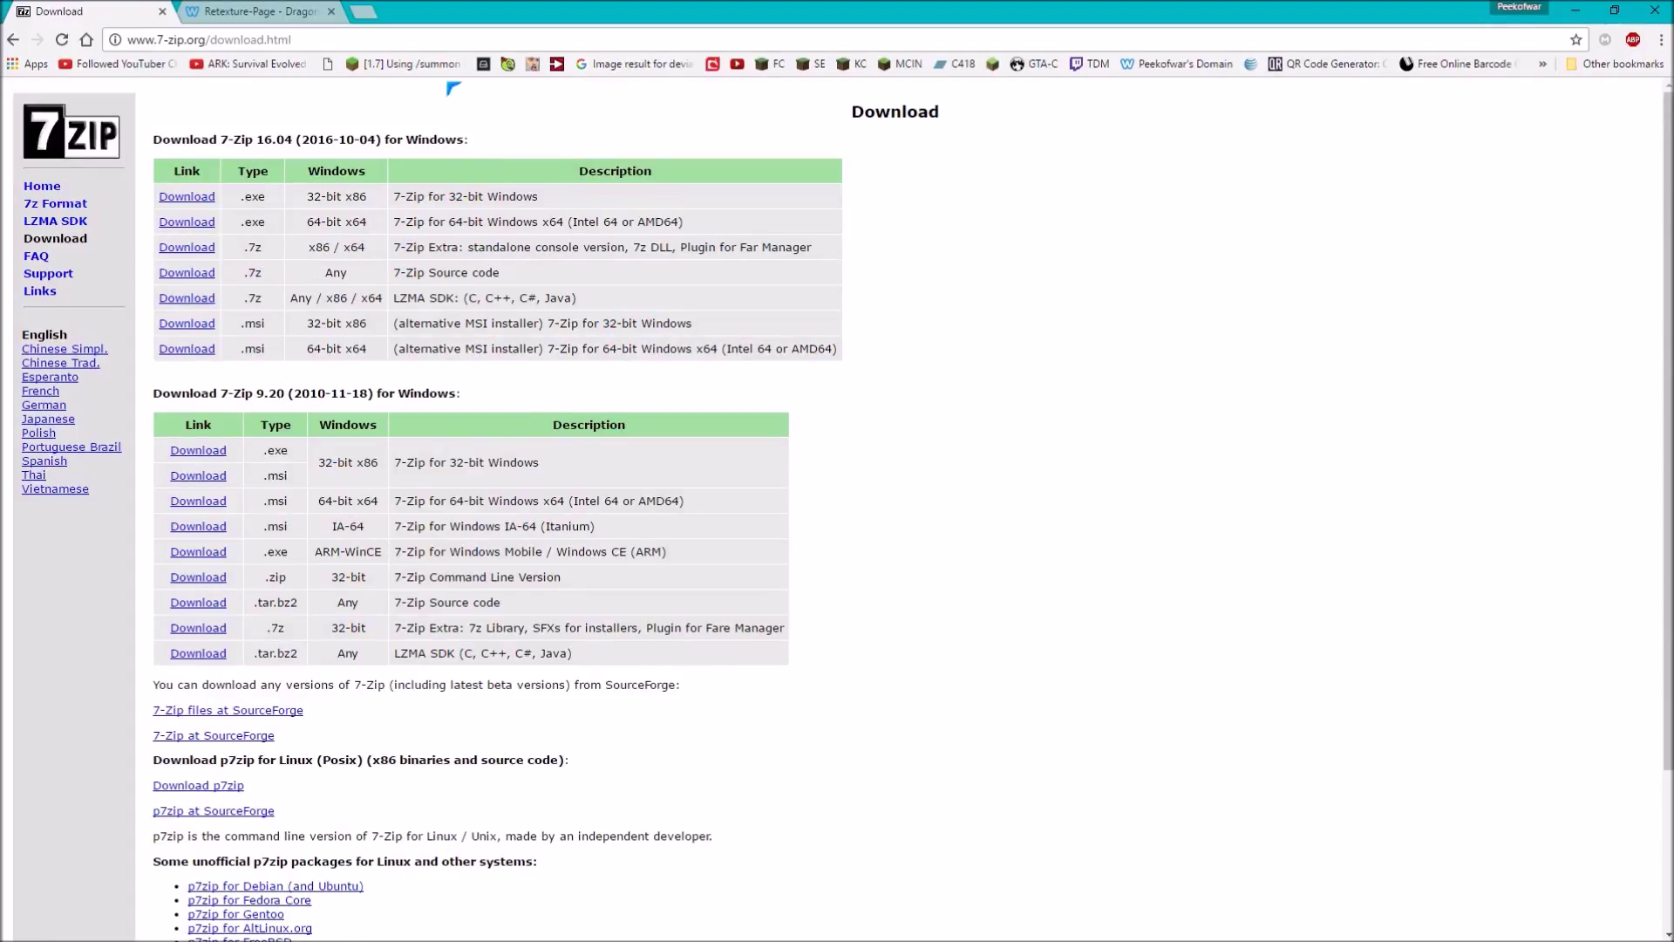
pyautogui.click(398, 35)
pyautogui.click(996, 374)
pyautogui.hotkey('alt', 'Tab')
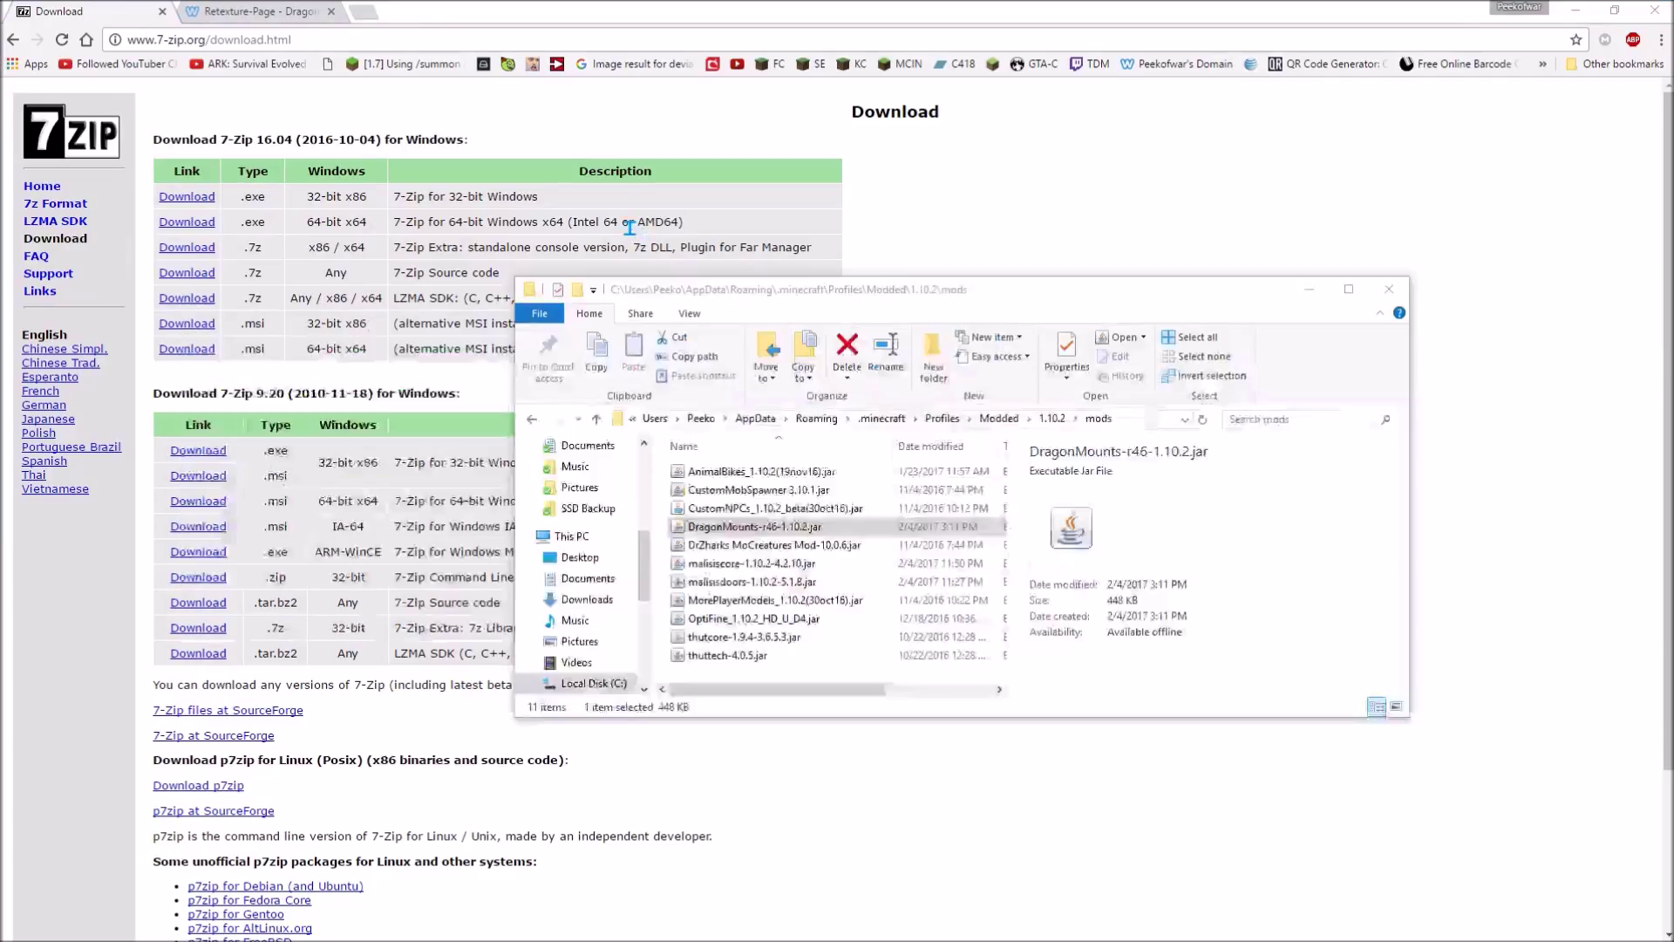
# Open DragonMounts-r46-1.10.2.jar as an archive with 7-Zip
pyautogui.rightClick(792, 532)
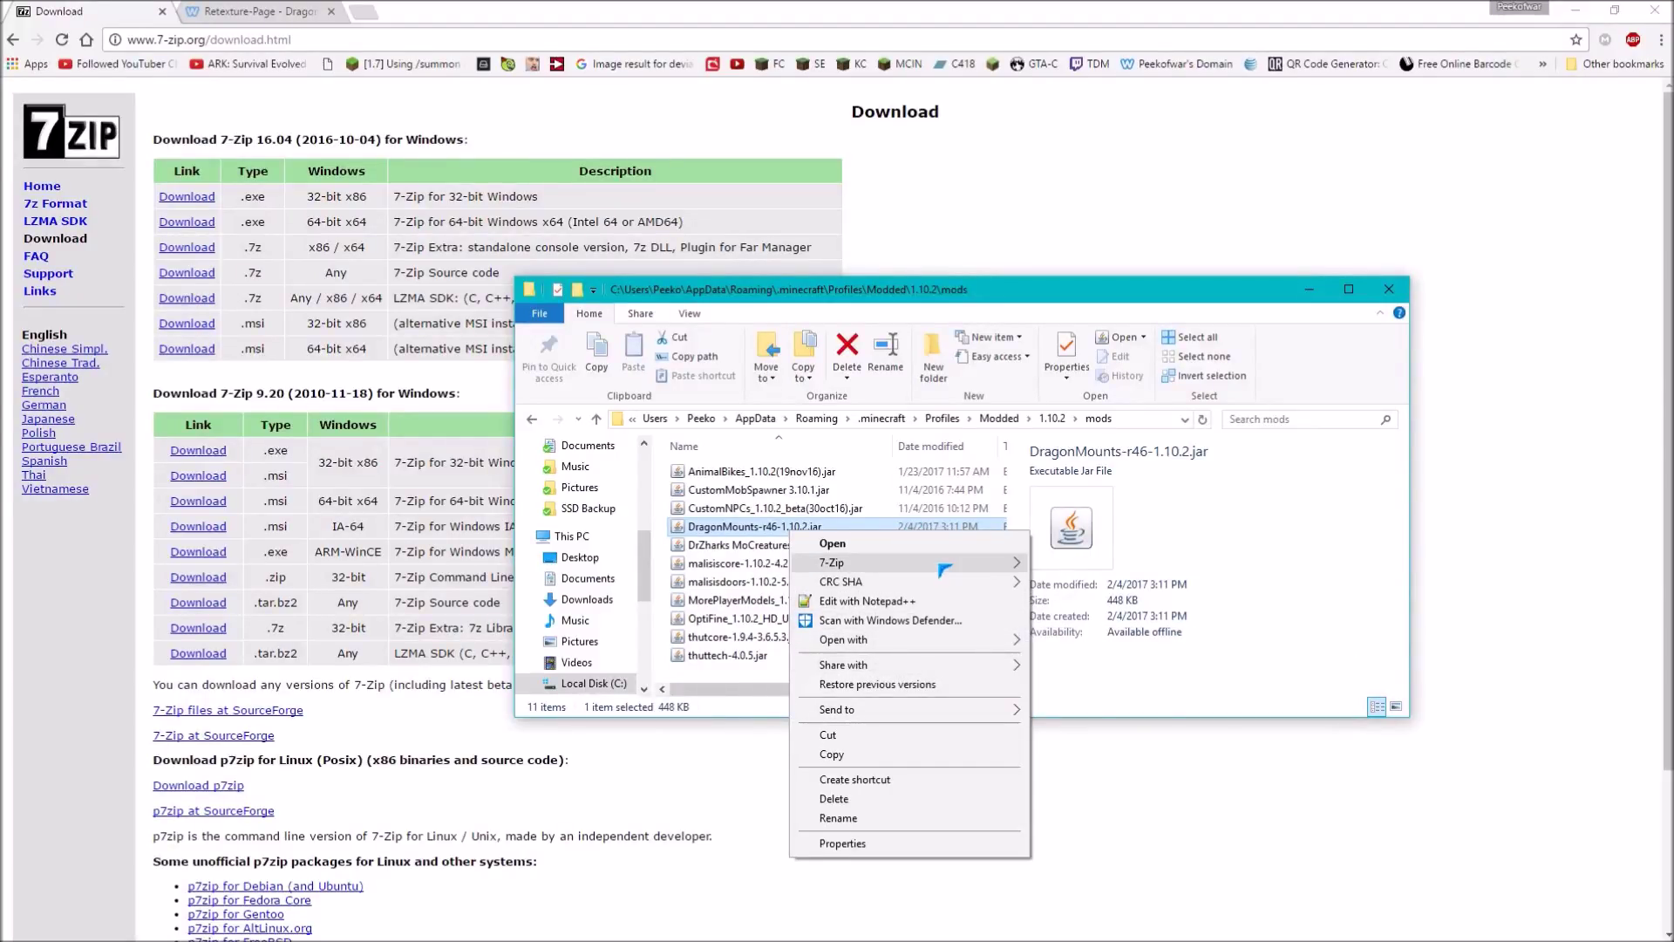
pyautogui.moveTo(942, 565)
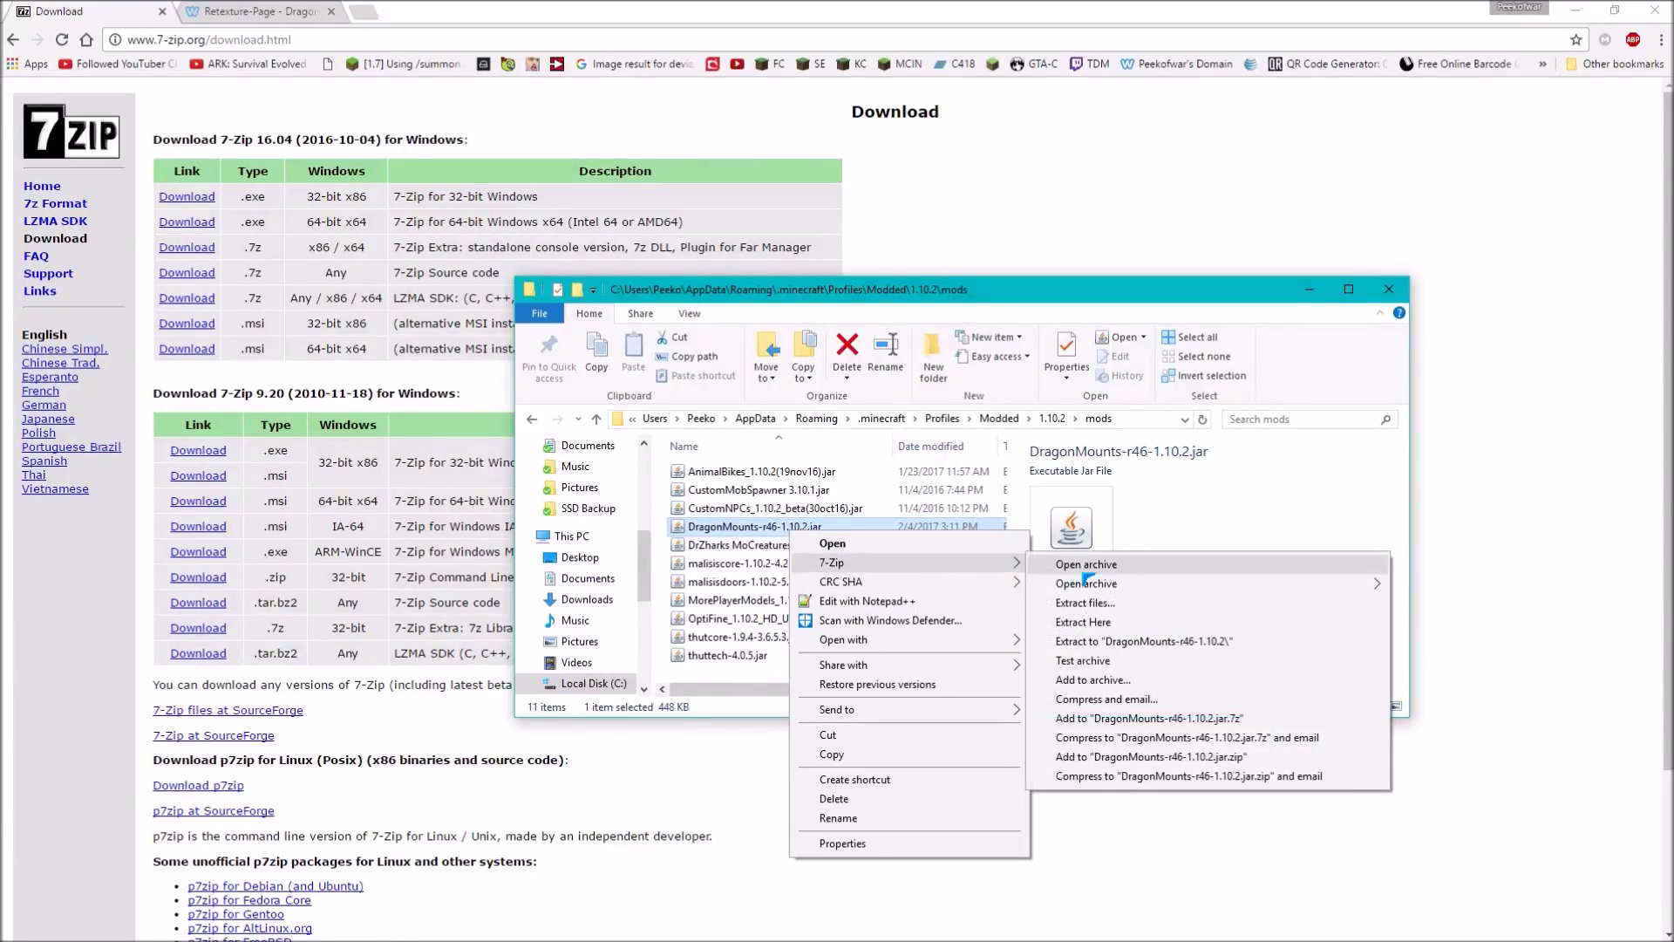
pyautogui.click(1085, 567)
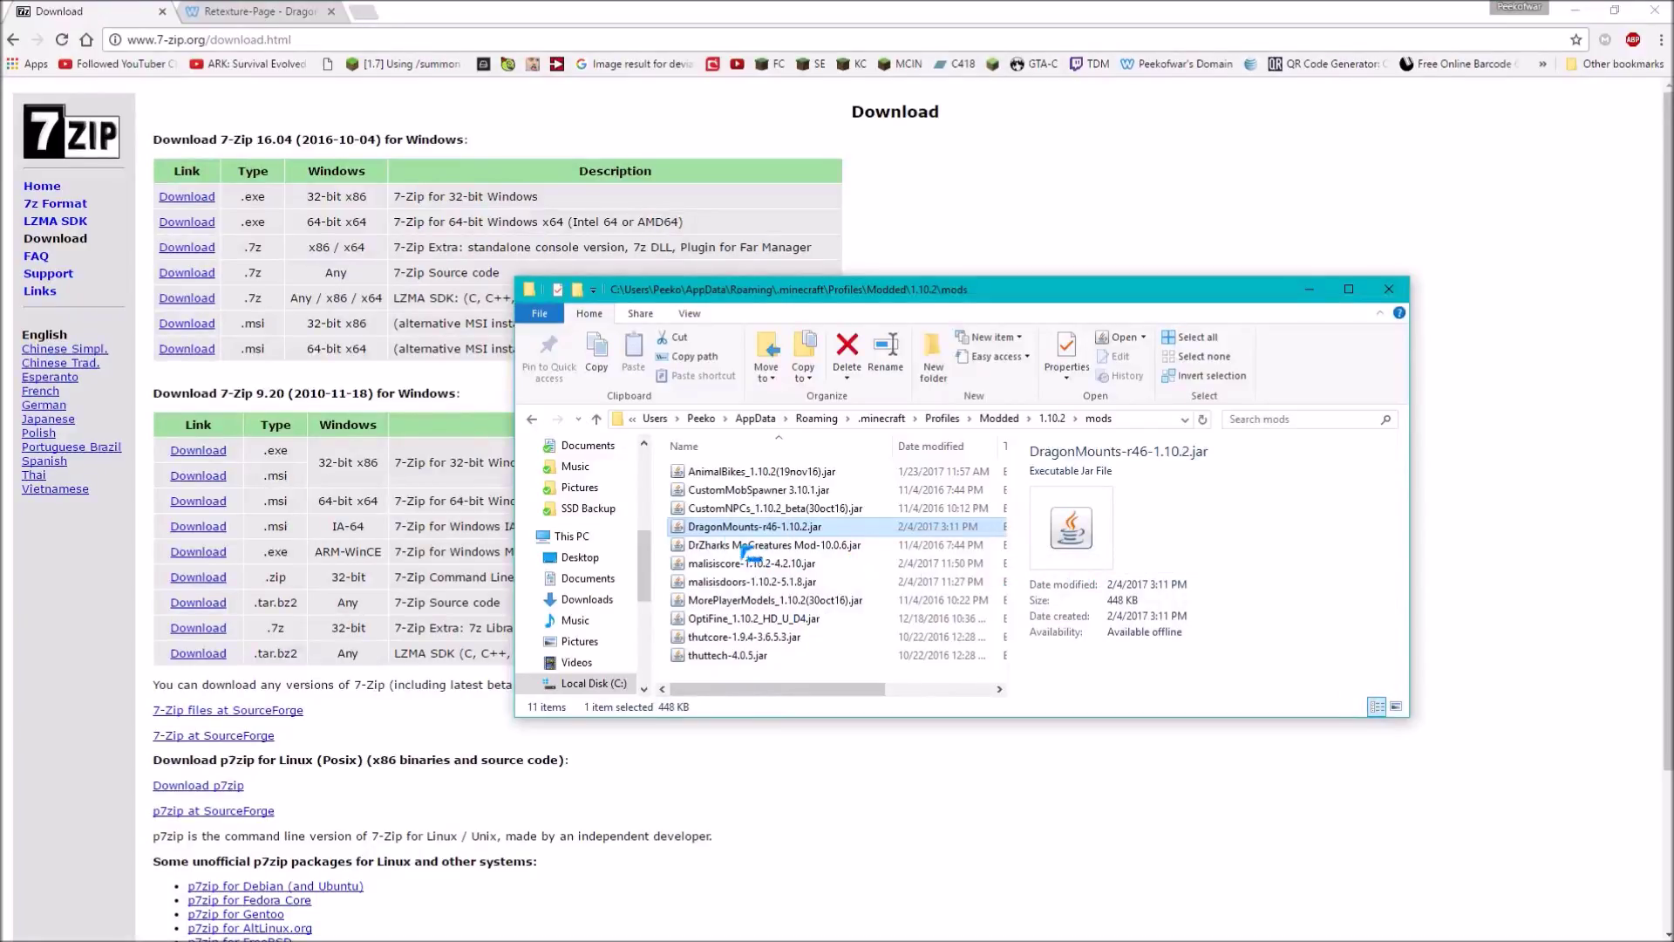
# Extract the assets folder from the jar archive into the mods folder and close the archive
pyautogui.click(168, 278)
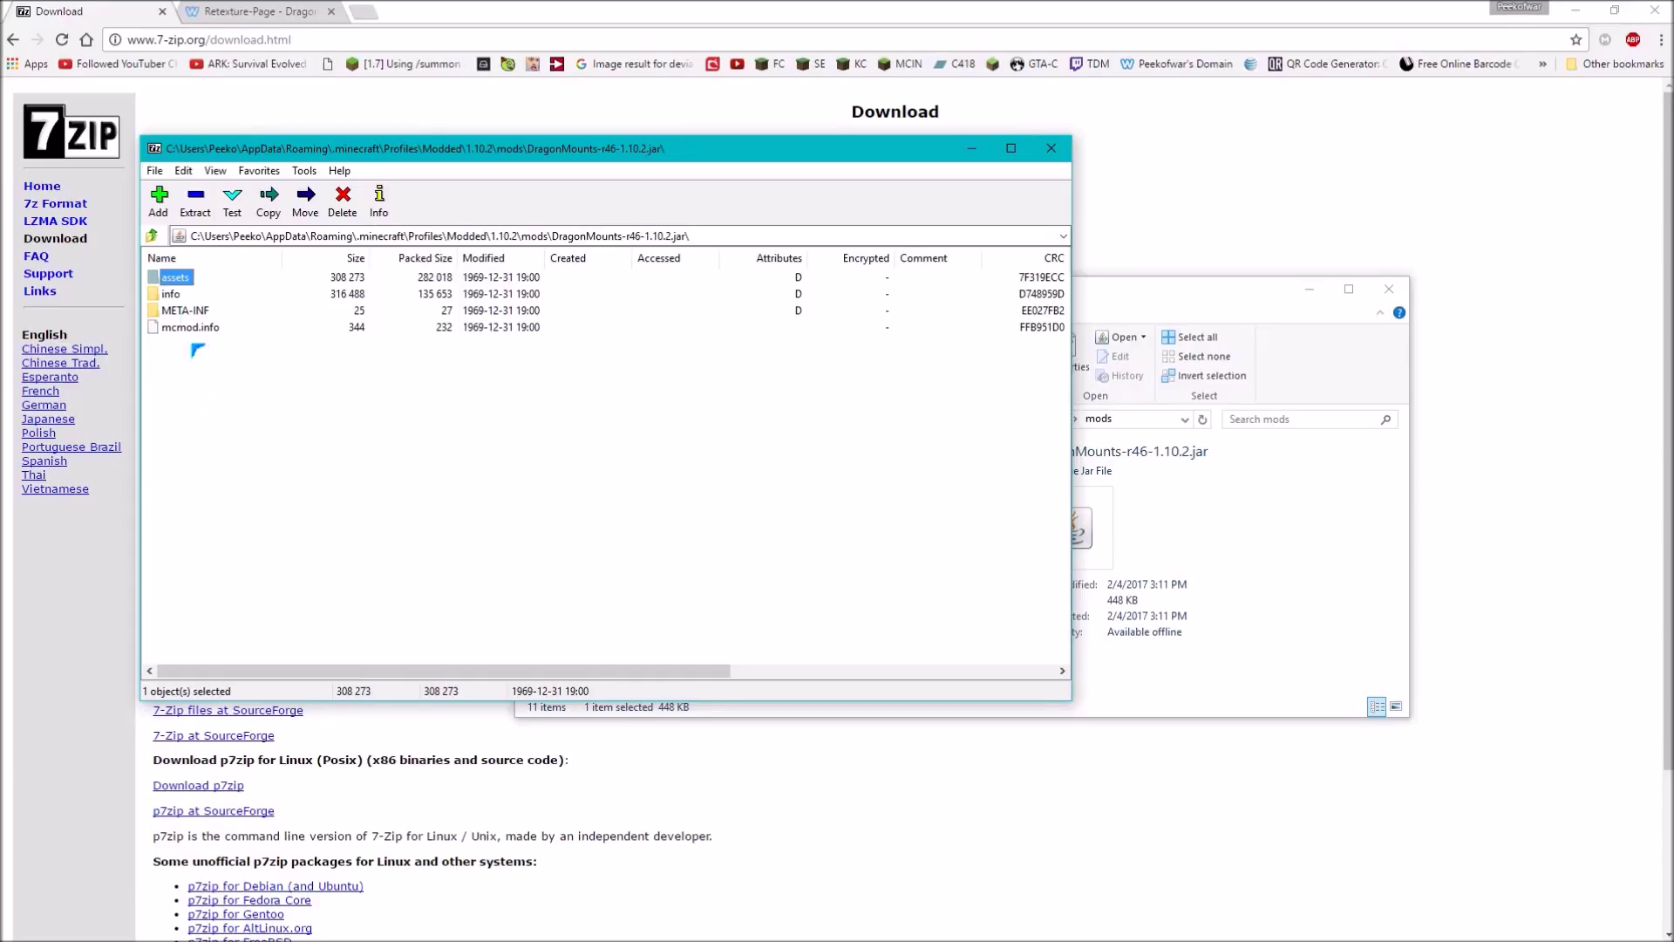
pyautogui.click(196, 202)
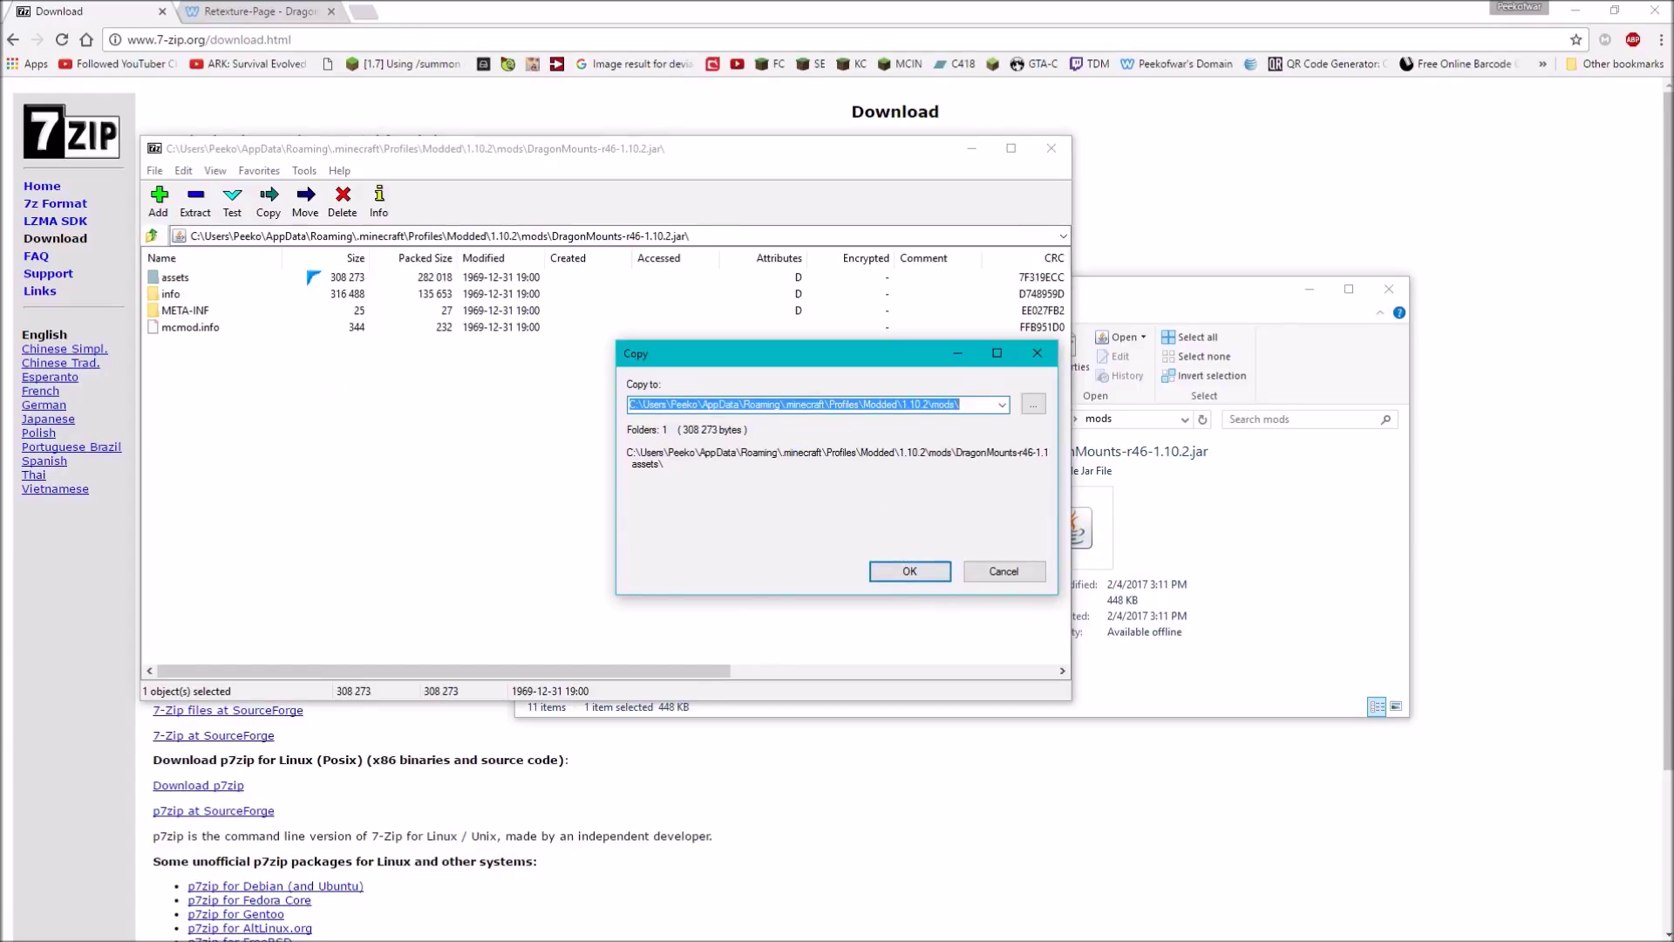
pyautogui.click(921, 574)
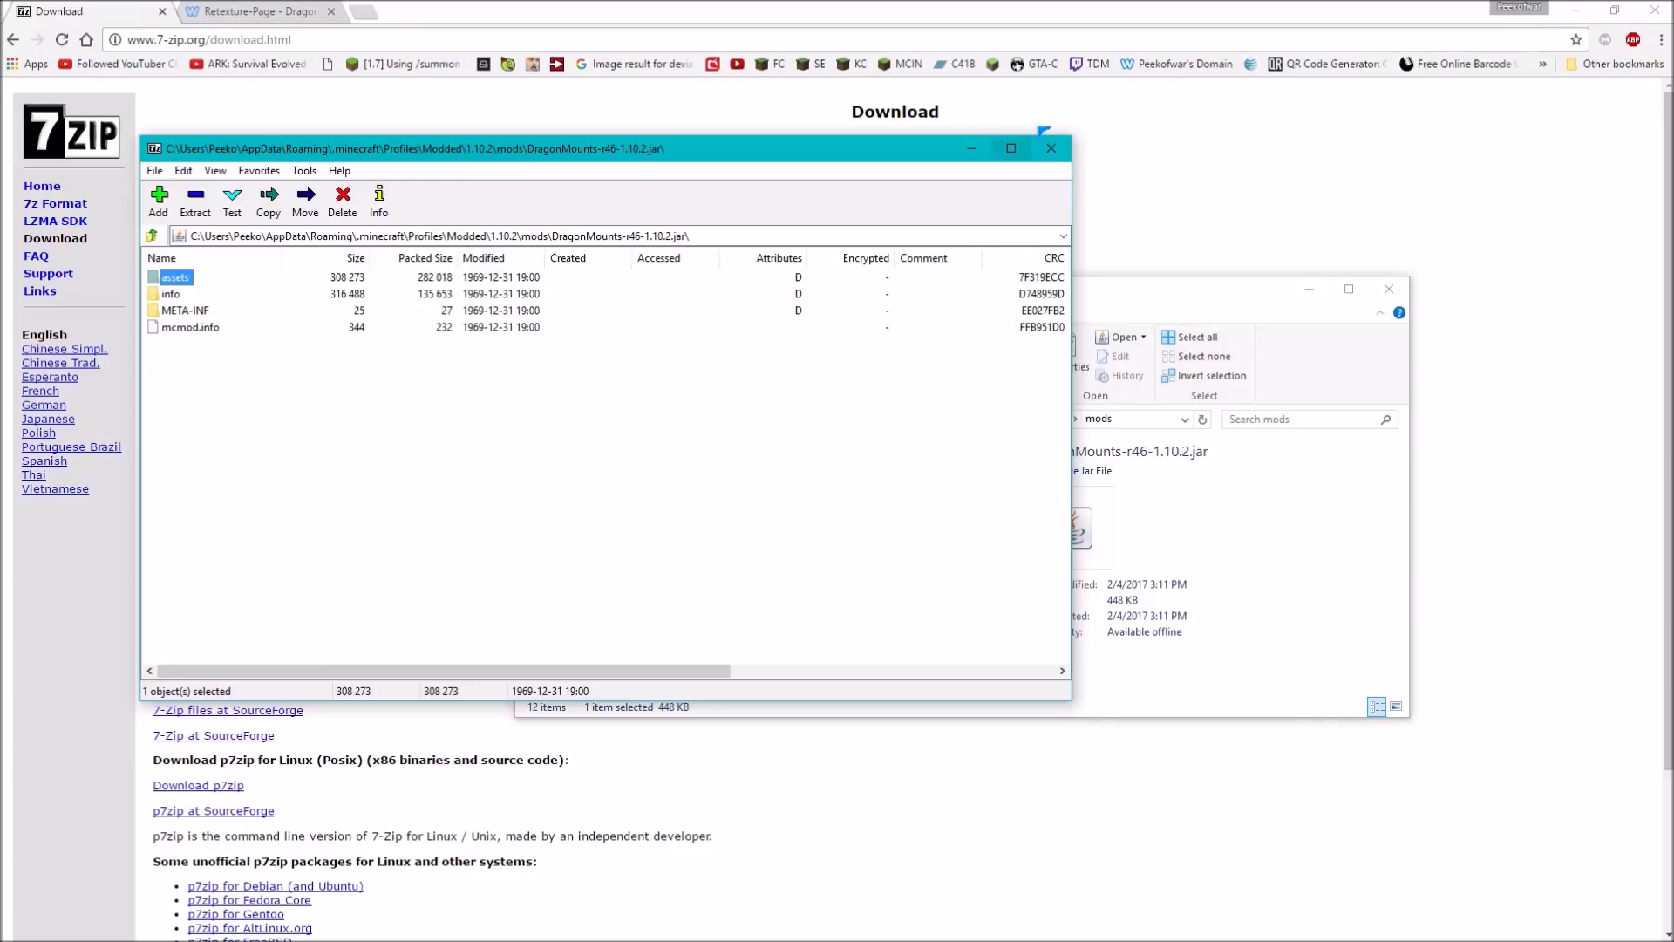
pyautogui.click(1051, 148)
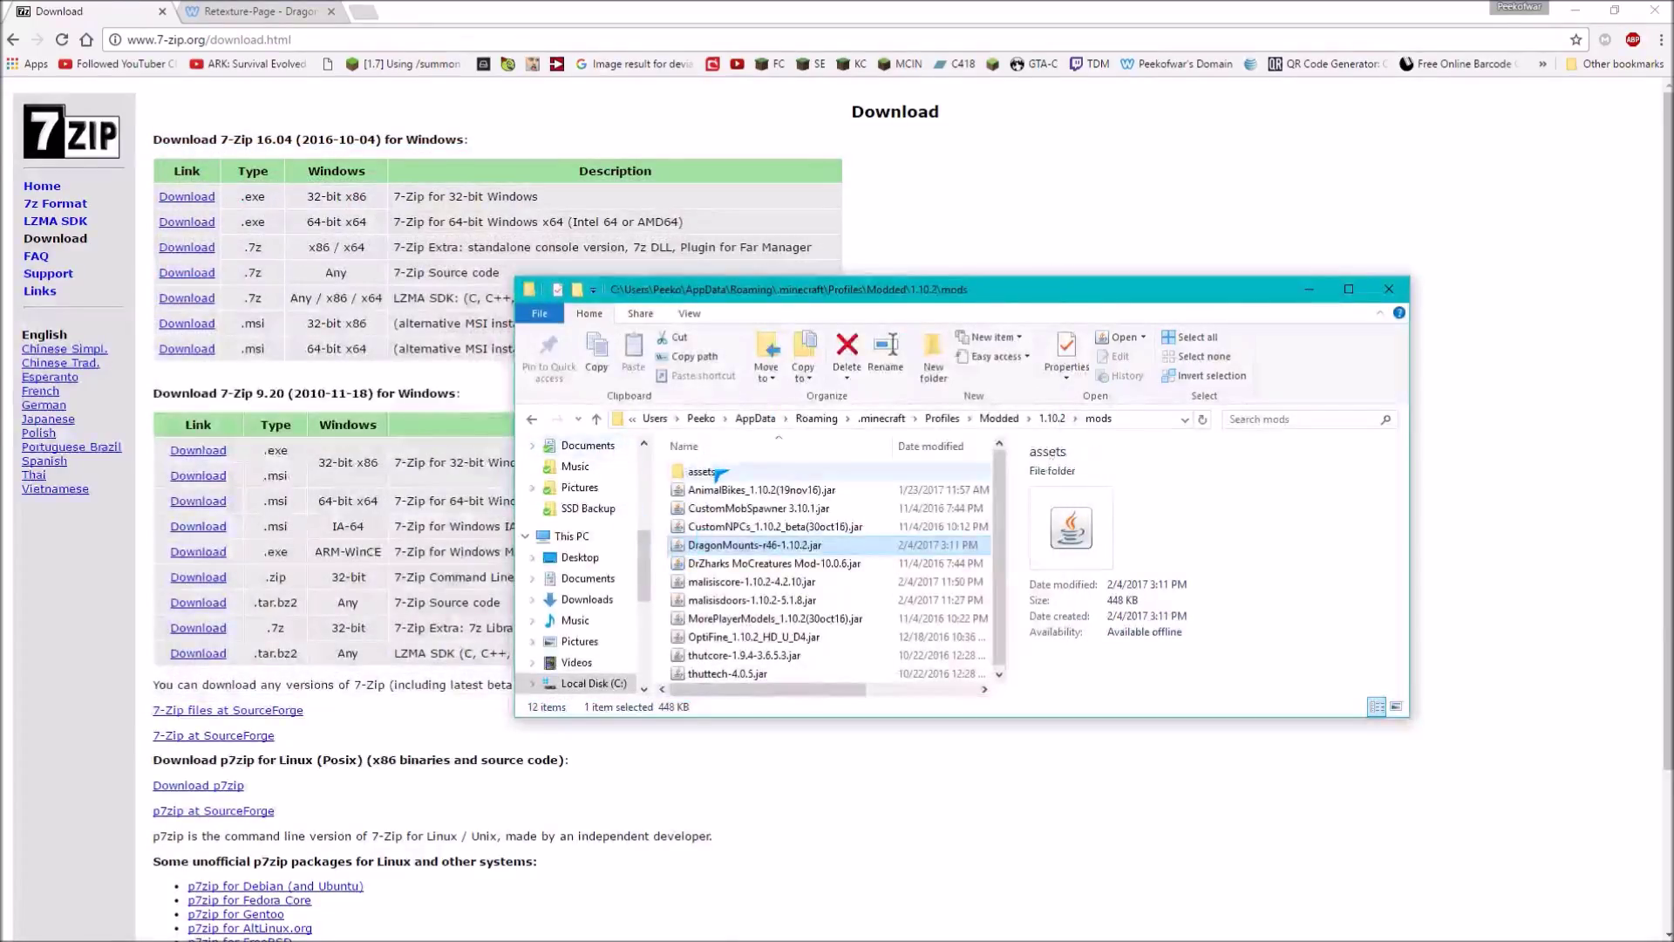
# Place the extracted assets folder on the clipboard and open the resourcepacks folder inside the 1.10.2 profile
pyautogui.click(718, 472)
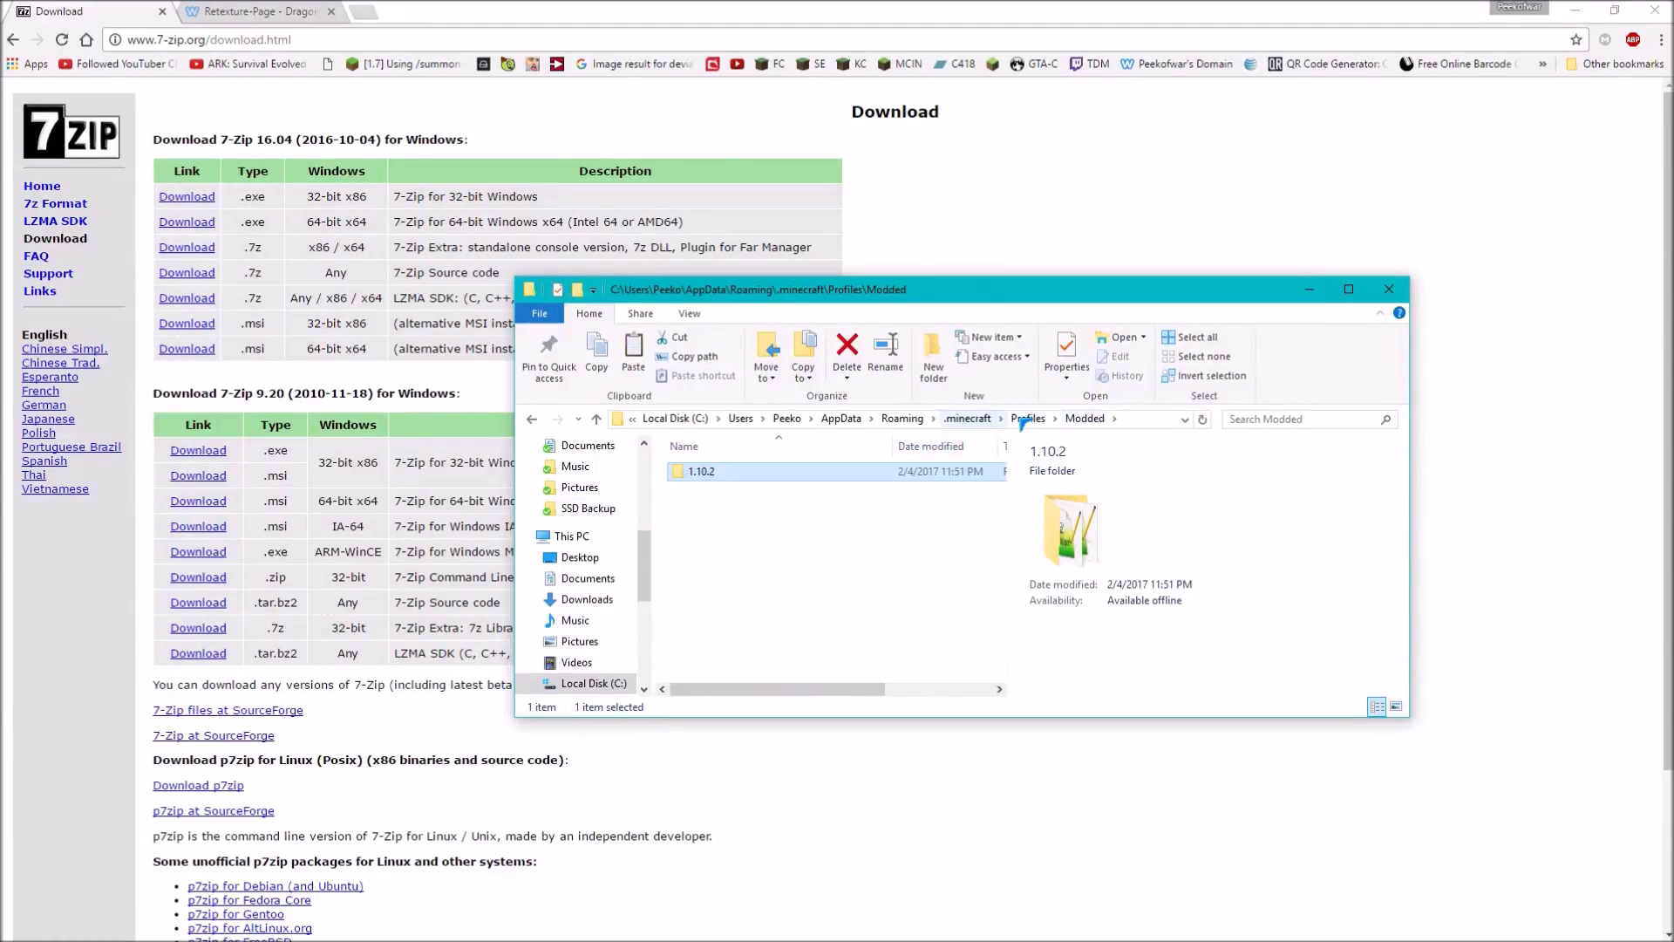
pyautogui.doubleClick(715, 472)
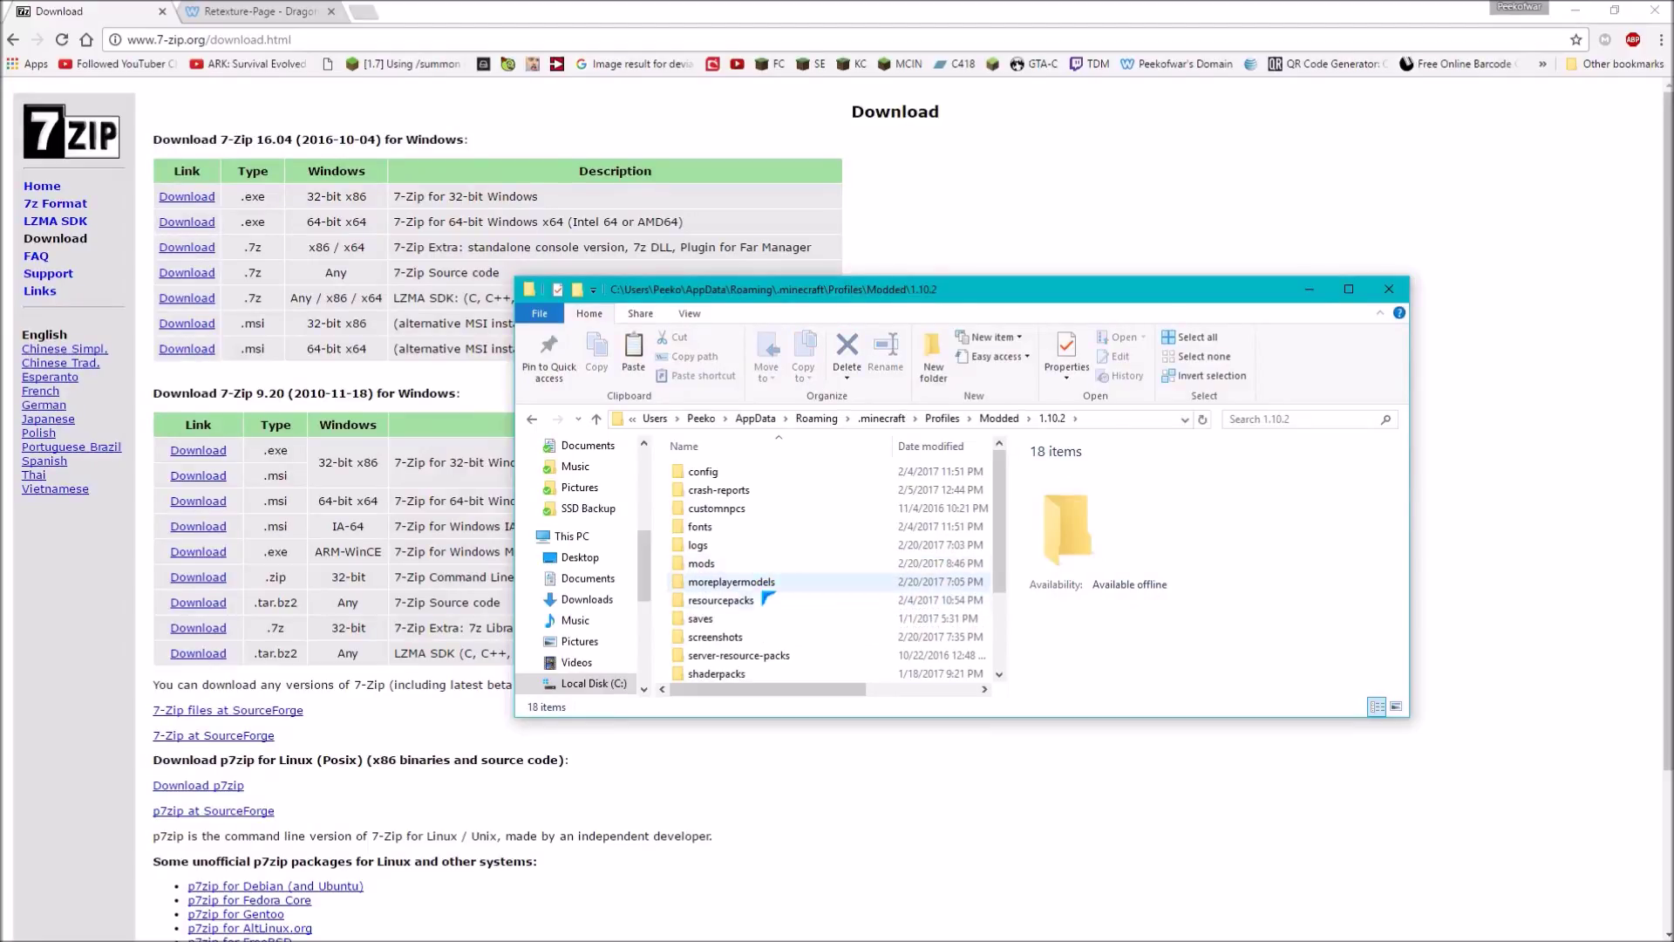
pyautogui.doubleClick(768, 600)
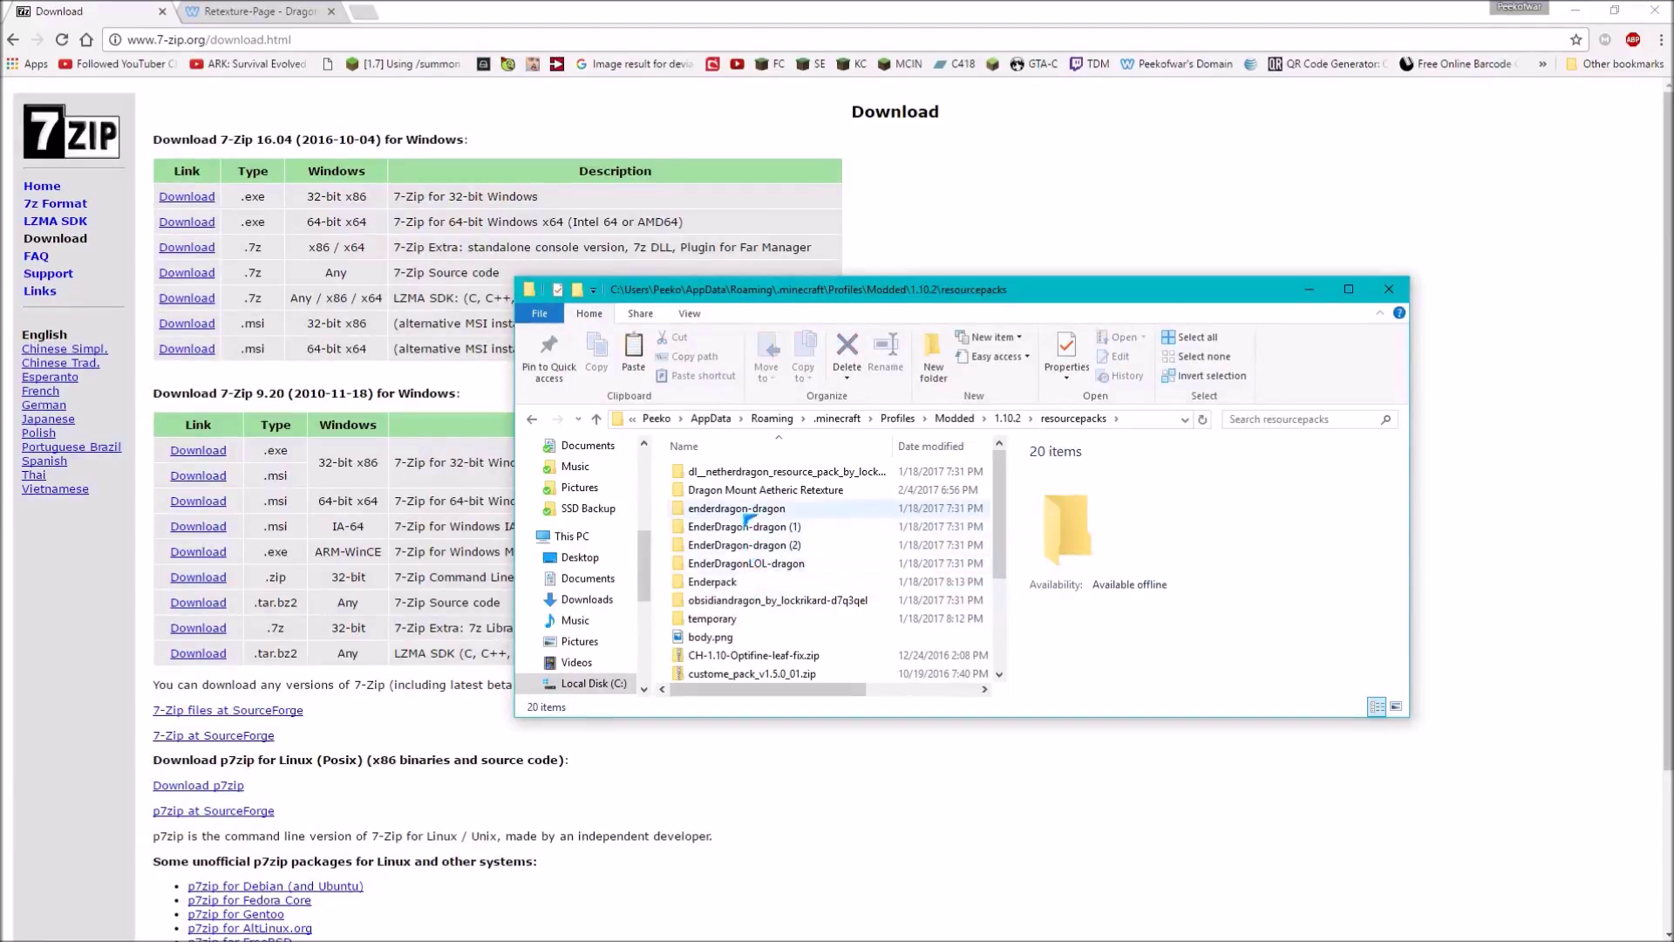
# Create a new folder named "tmp pack" in the resourcepacks folder
pyautogui.hotkey('ctrl', 'f')
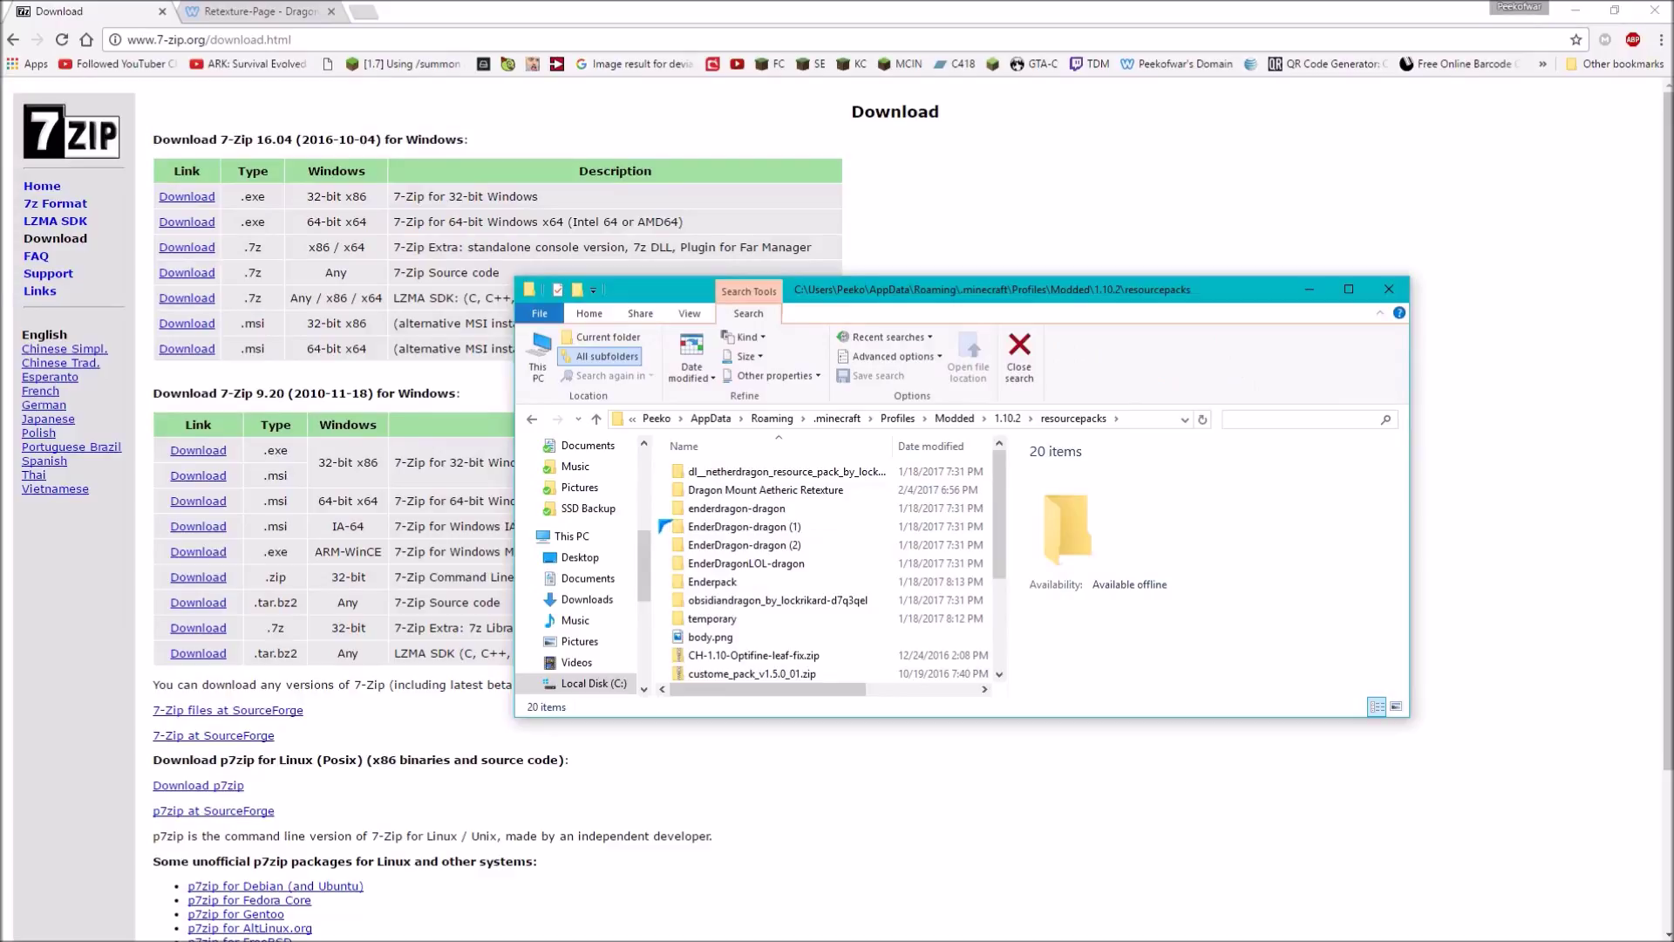
pyautogui.rightClick(661, 523)
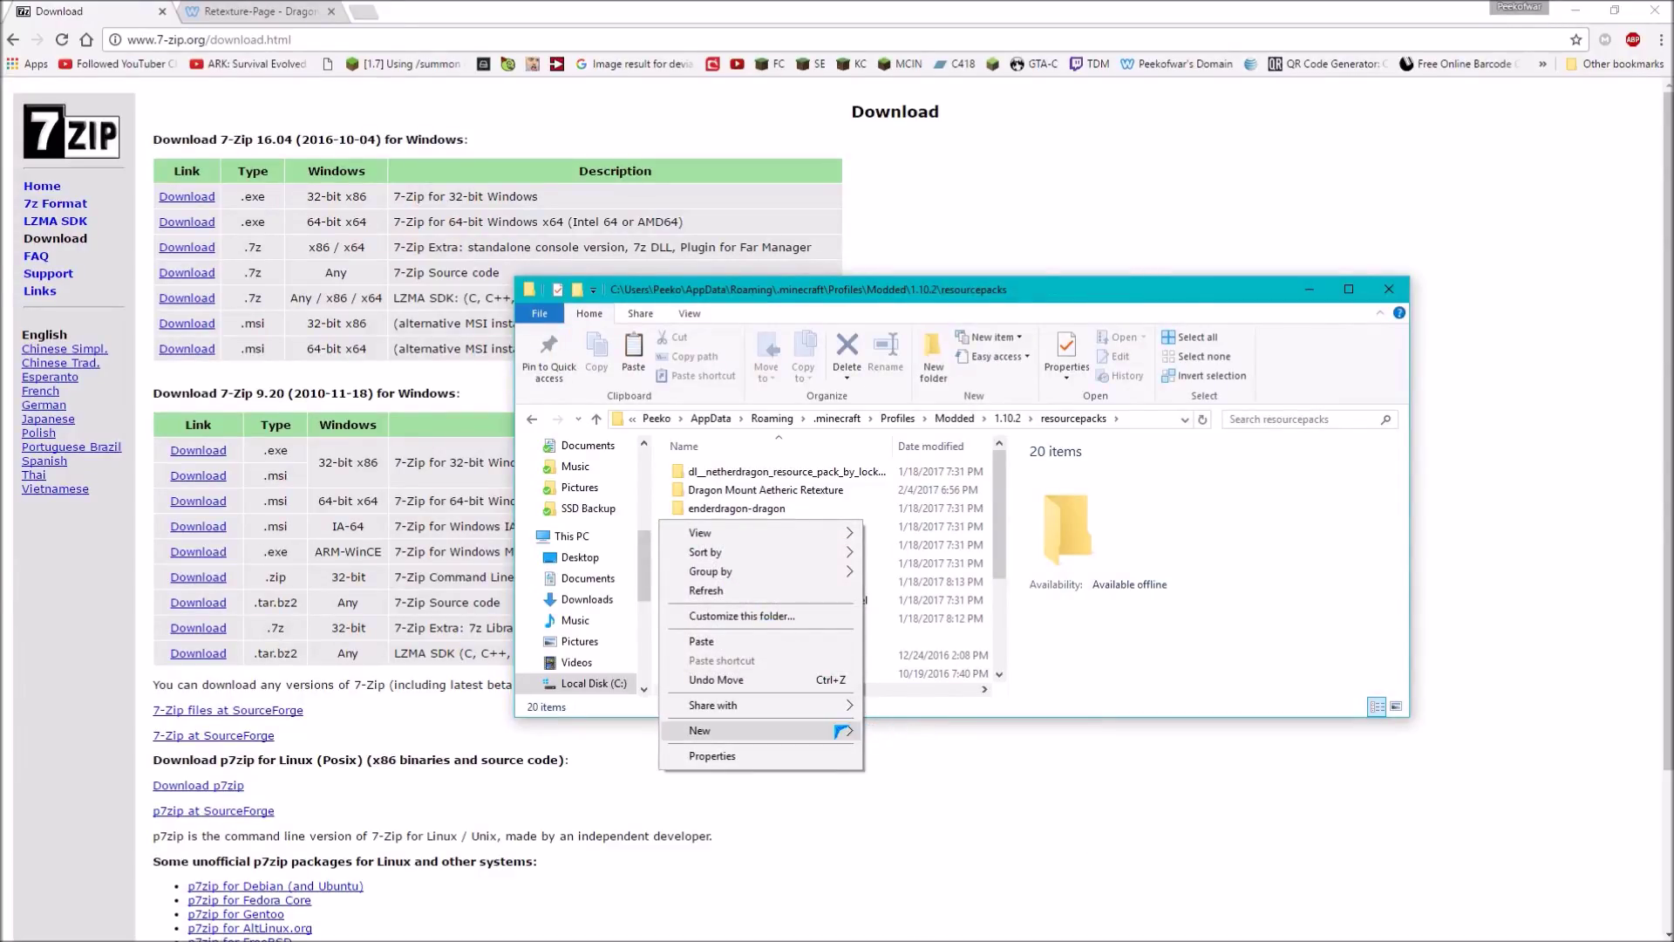
pyautogui.moveTo(843, 731)
pyautogui.click(903, 730)
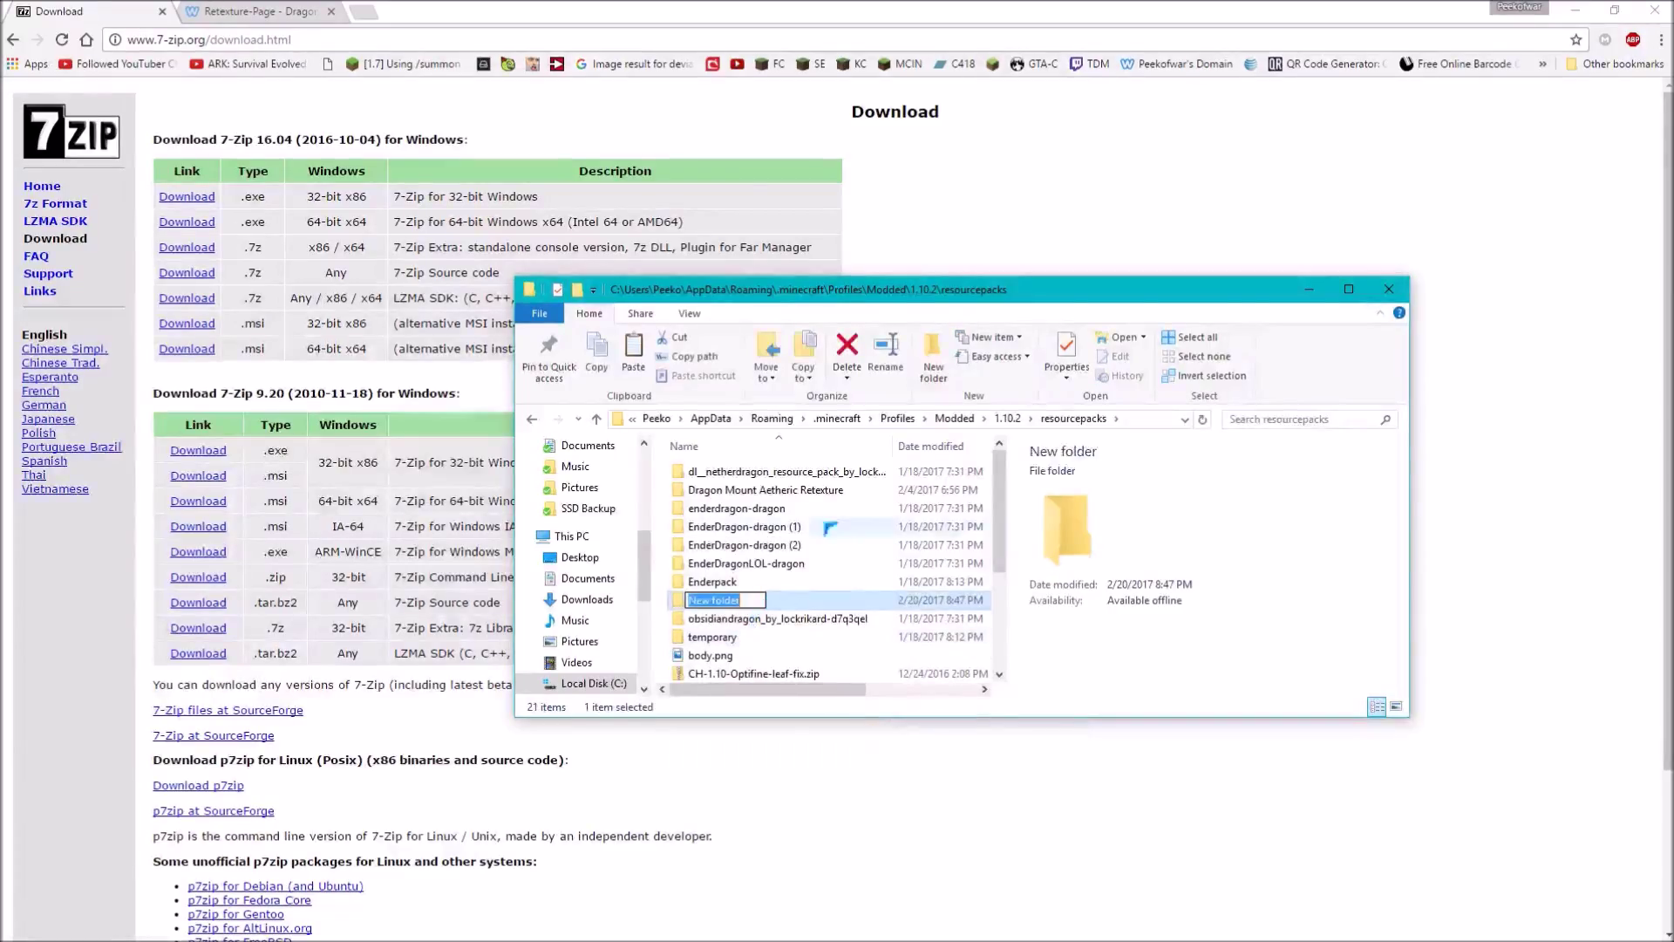
pyautogui.write('t')
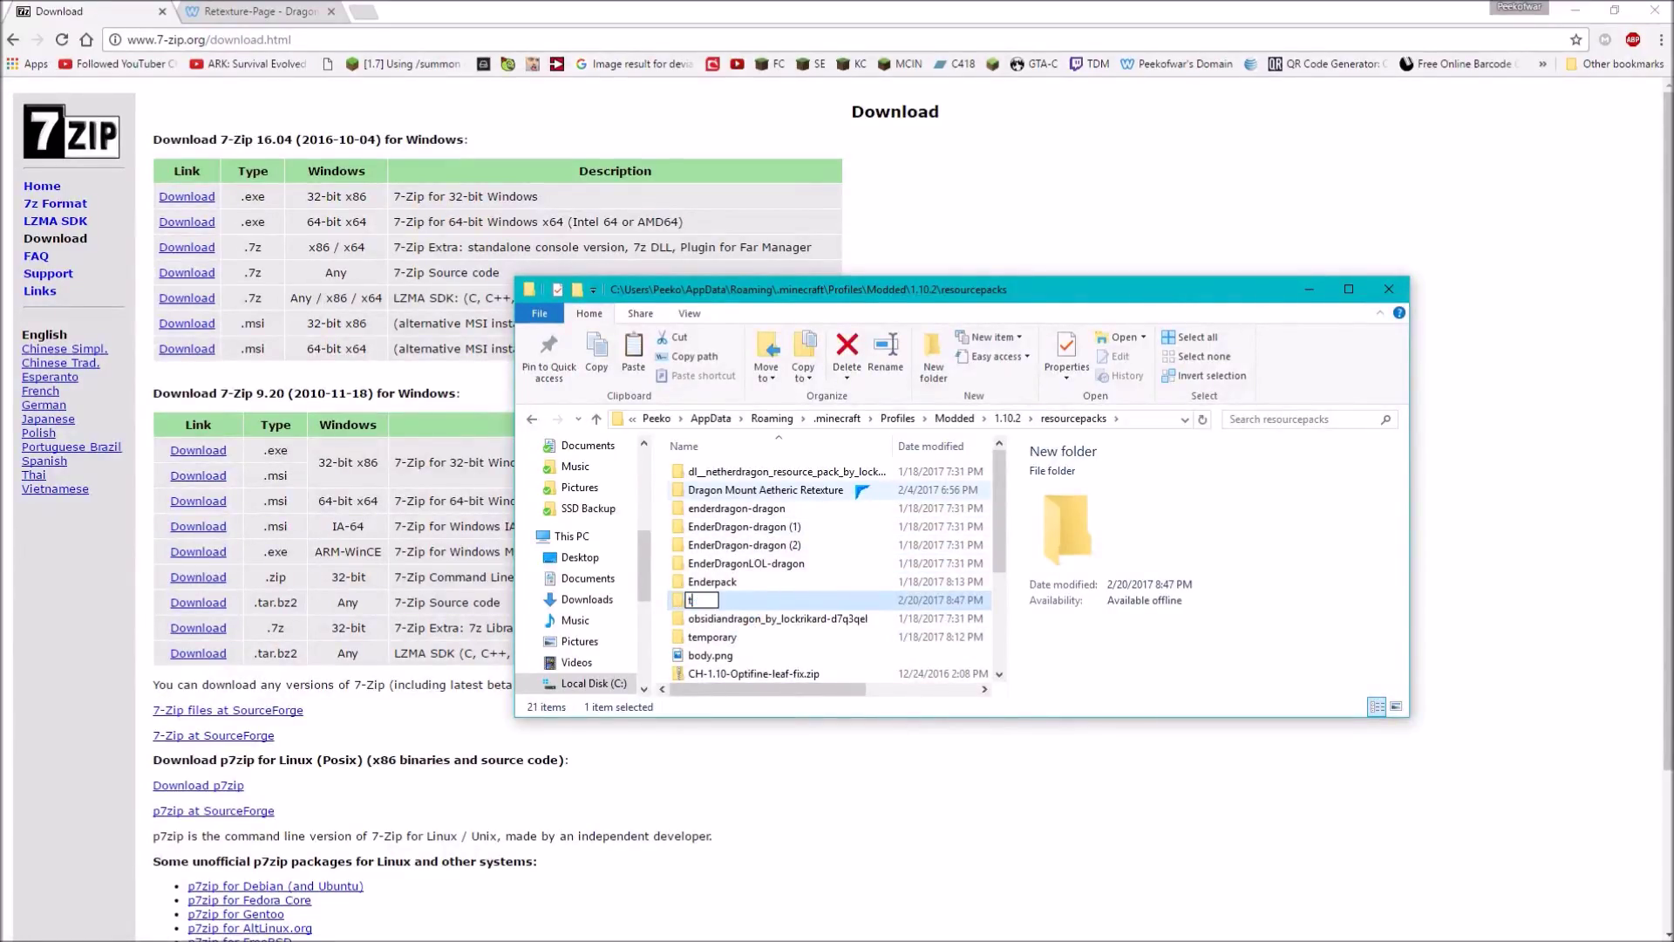
pyautogui.write('mp pack')
pyautogui.press('Return')
# Open the tmp pack folder and paste the assets folder into it
pyautogui.doubleClick(707, 638)
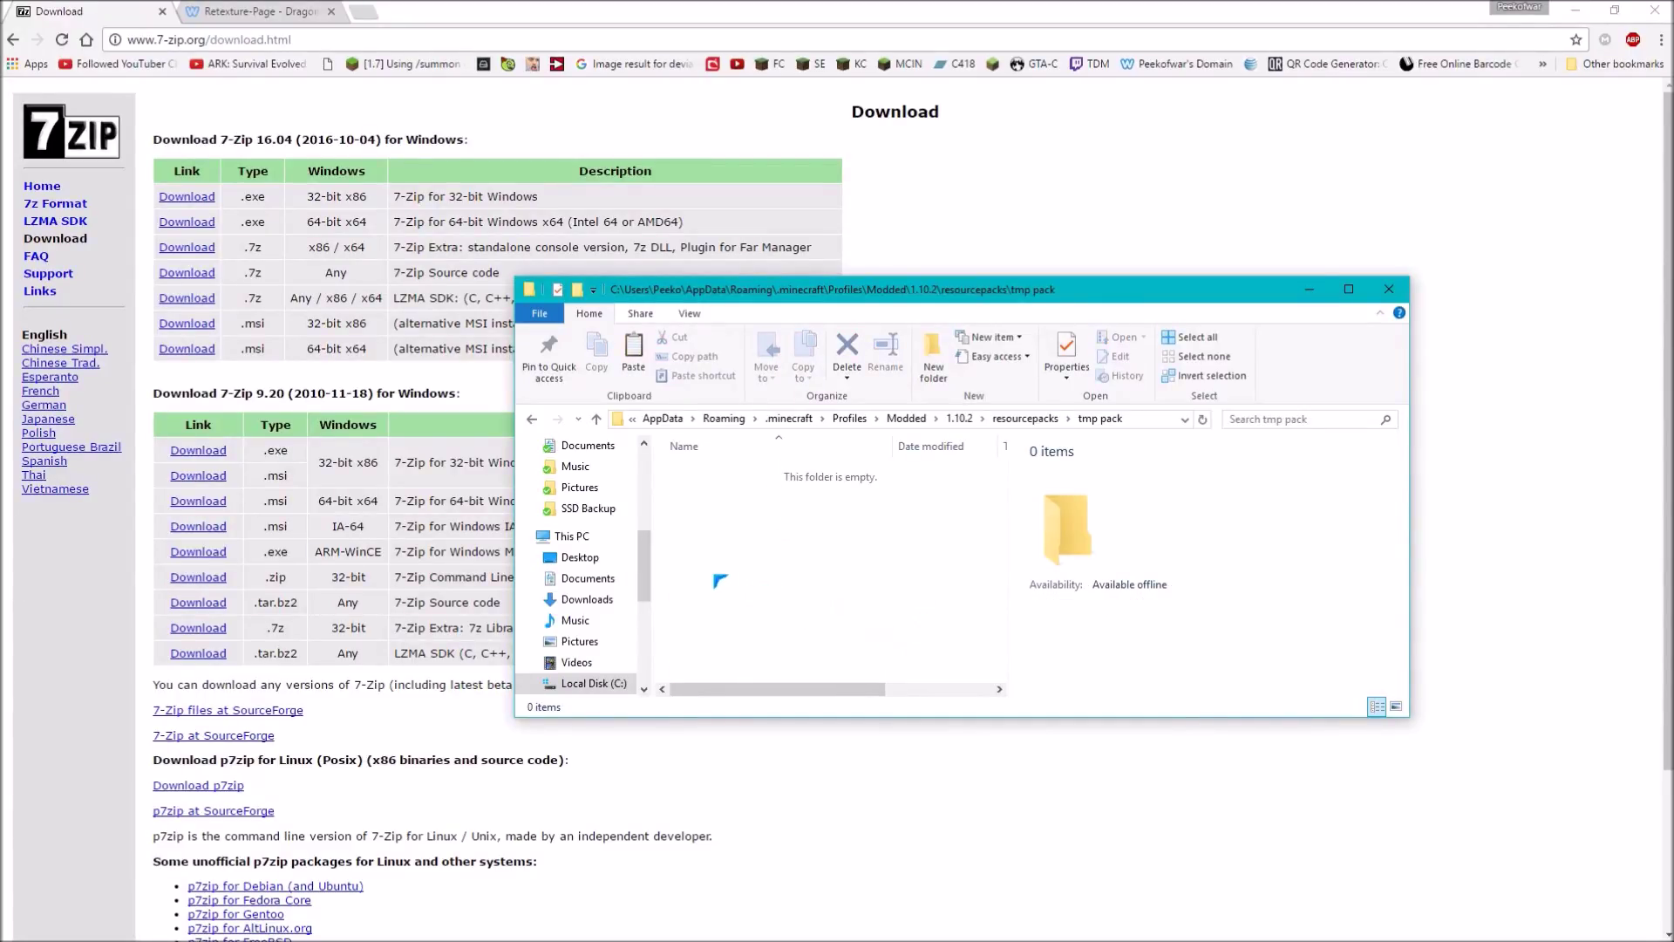
pyautogui.hotkey('ctrl', 'v')
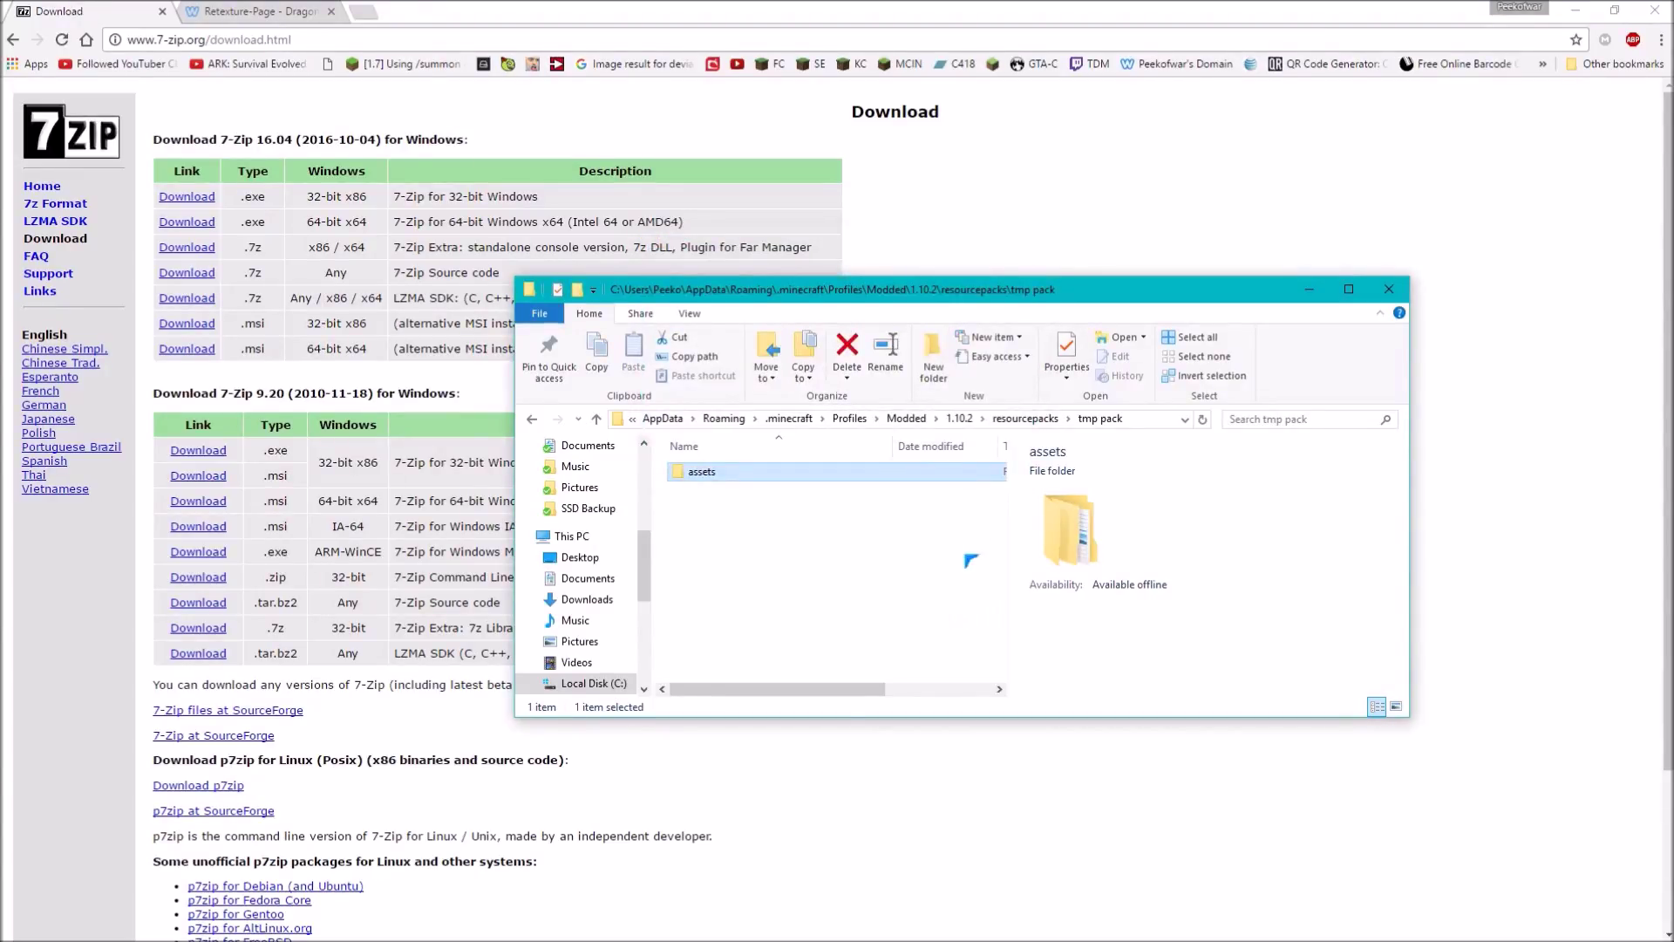
pyautogui.moveTo(633, 6)
pyautogui.click(786, 527)
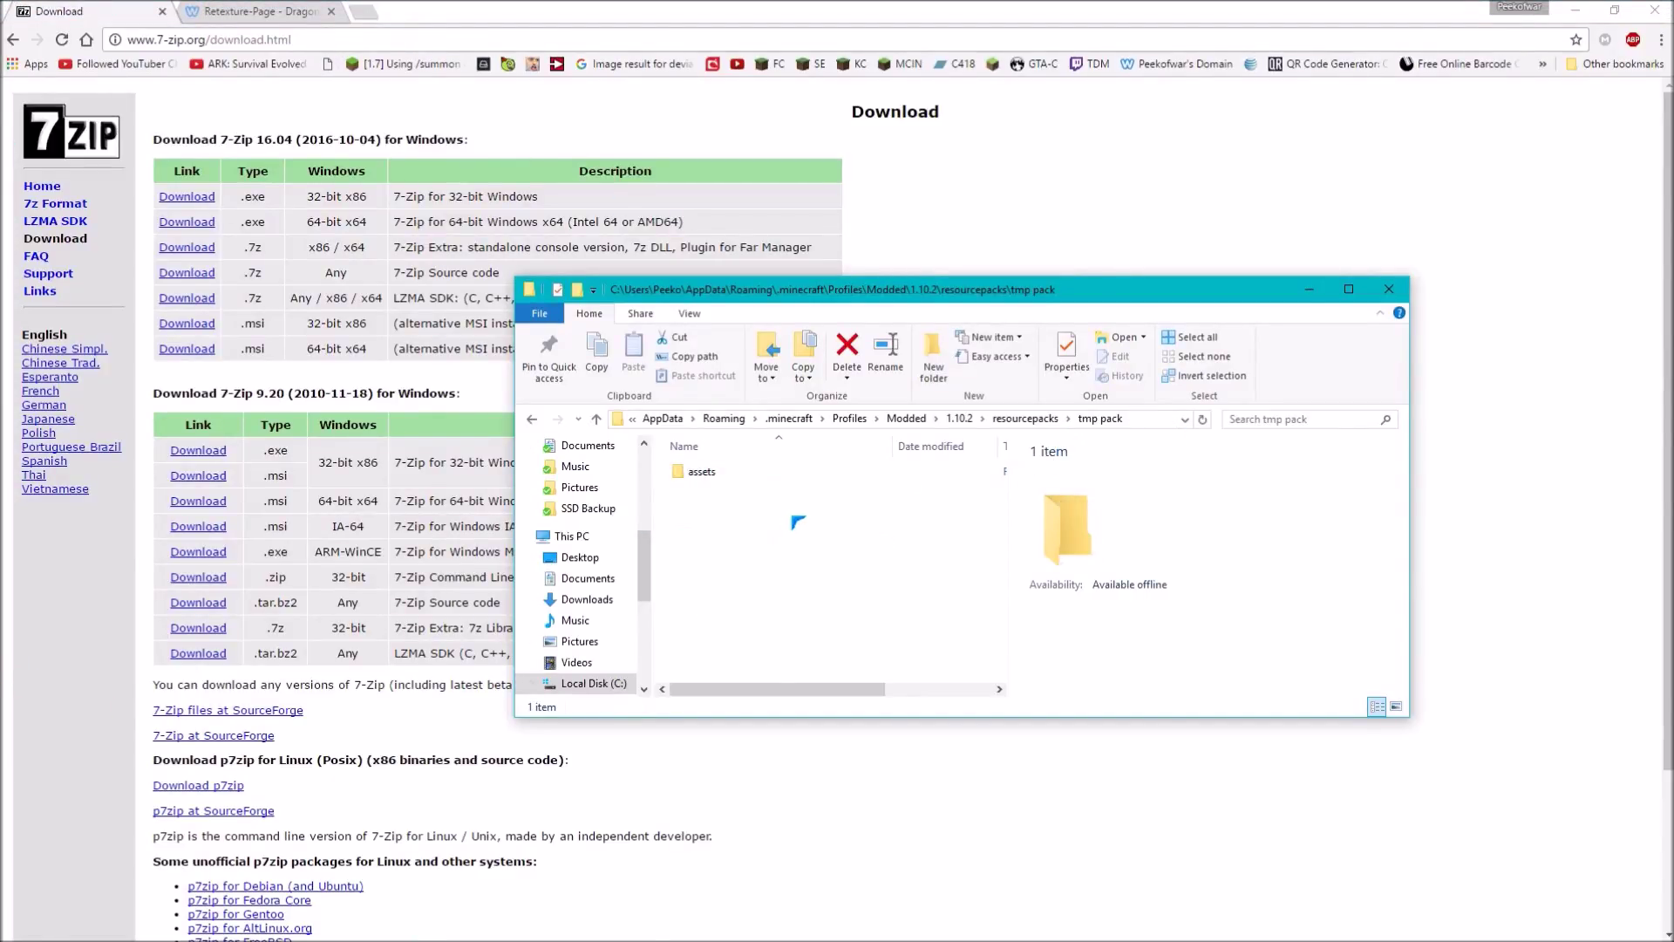
# Check the contents of the pasted assets folder and return to the tmp pack folder
pyautogui.doubleClick(751, 471)
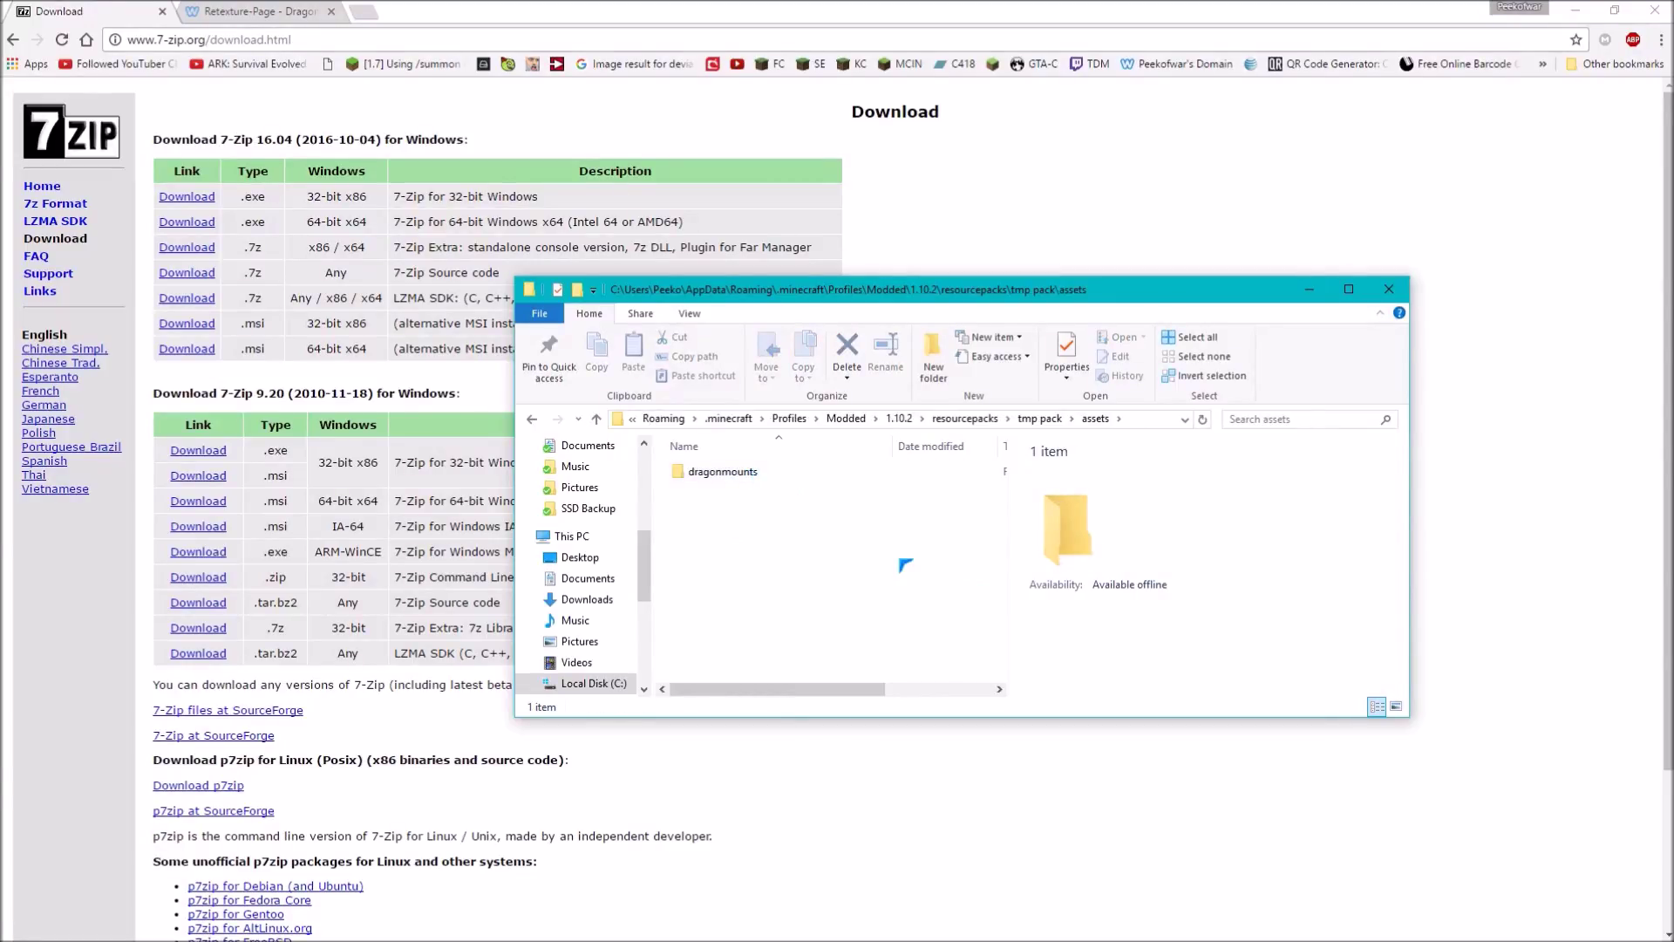
pyautogui.press('BackSpace')
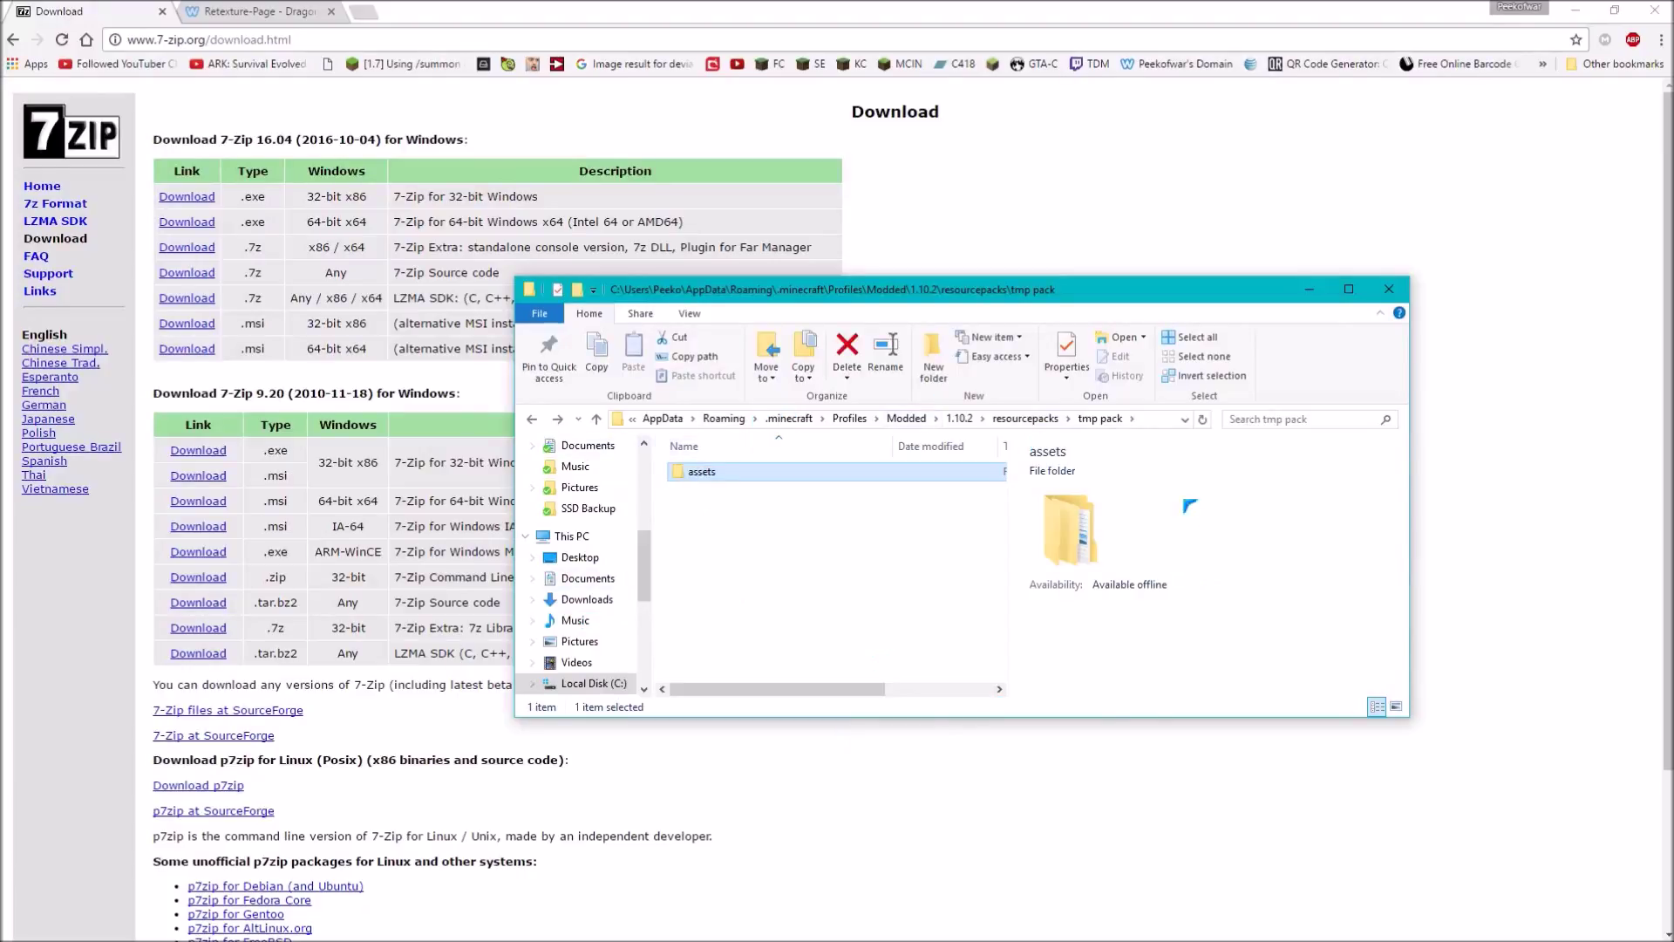
pyautogui.moveTo(737, 538); pyautogui.dragTo(707, 463)
pyautogui.click(751, 539)
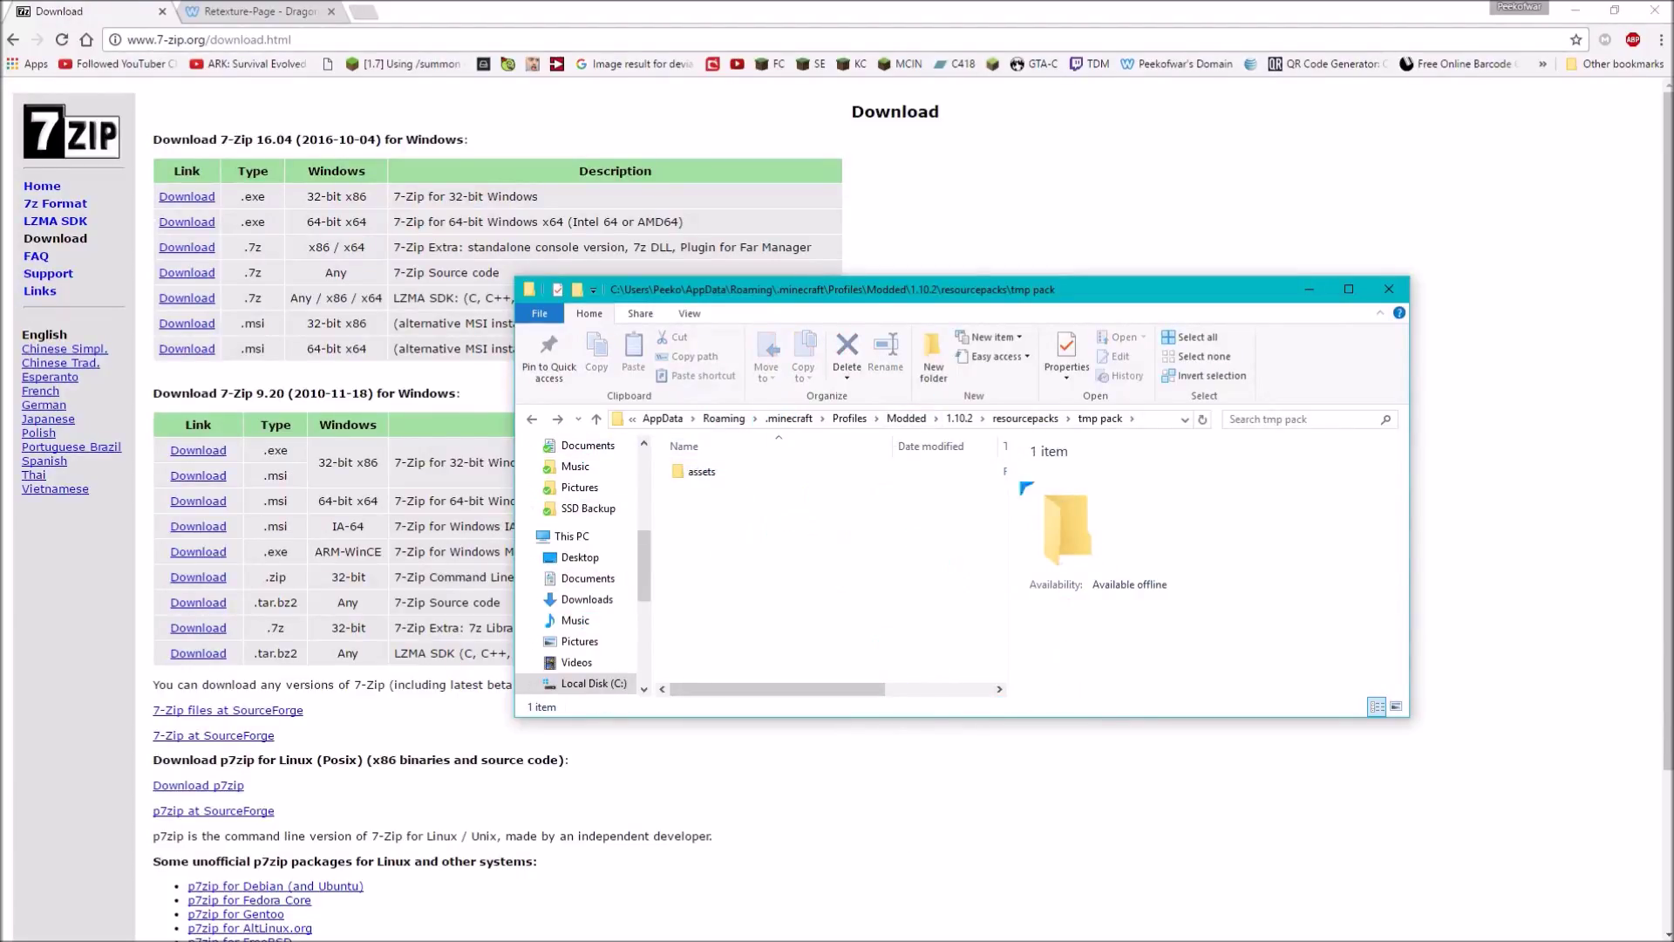
# Go back to resourcepacks and open pack.mcmeta from the Dragon Mount Aetheric Retexture folder in Notepad++
pyautogui.click(1025, 422)
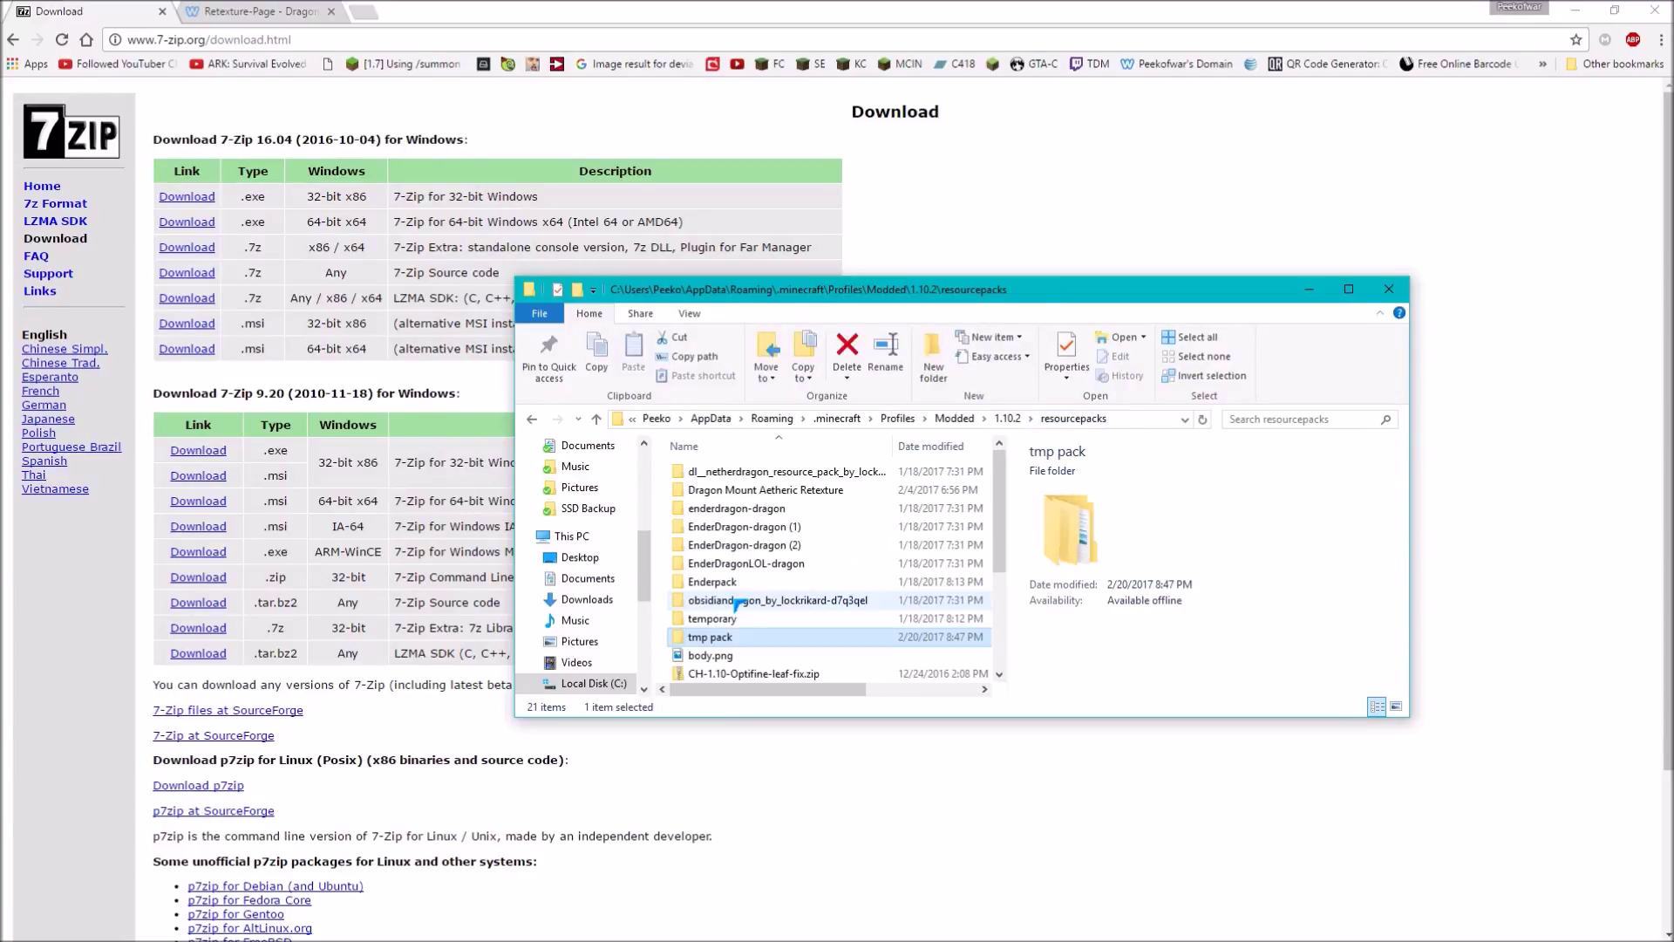
pyautogui.doubleClick(759, 489)
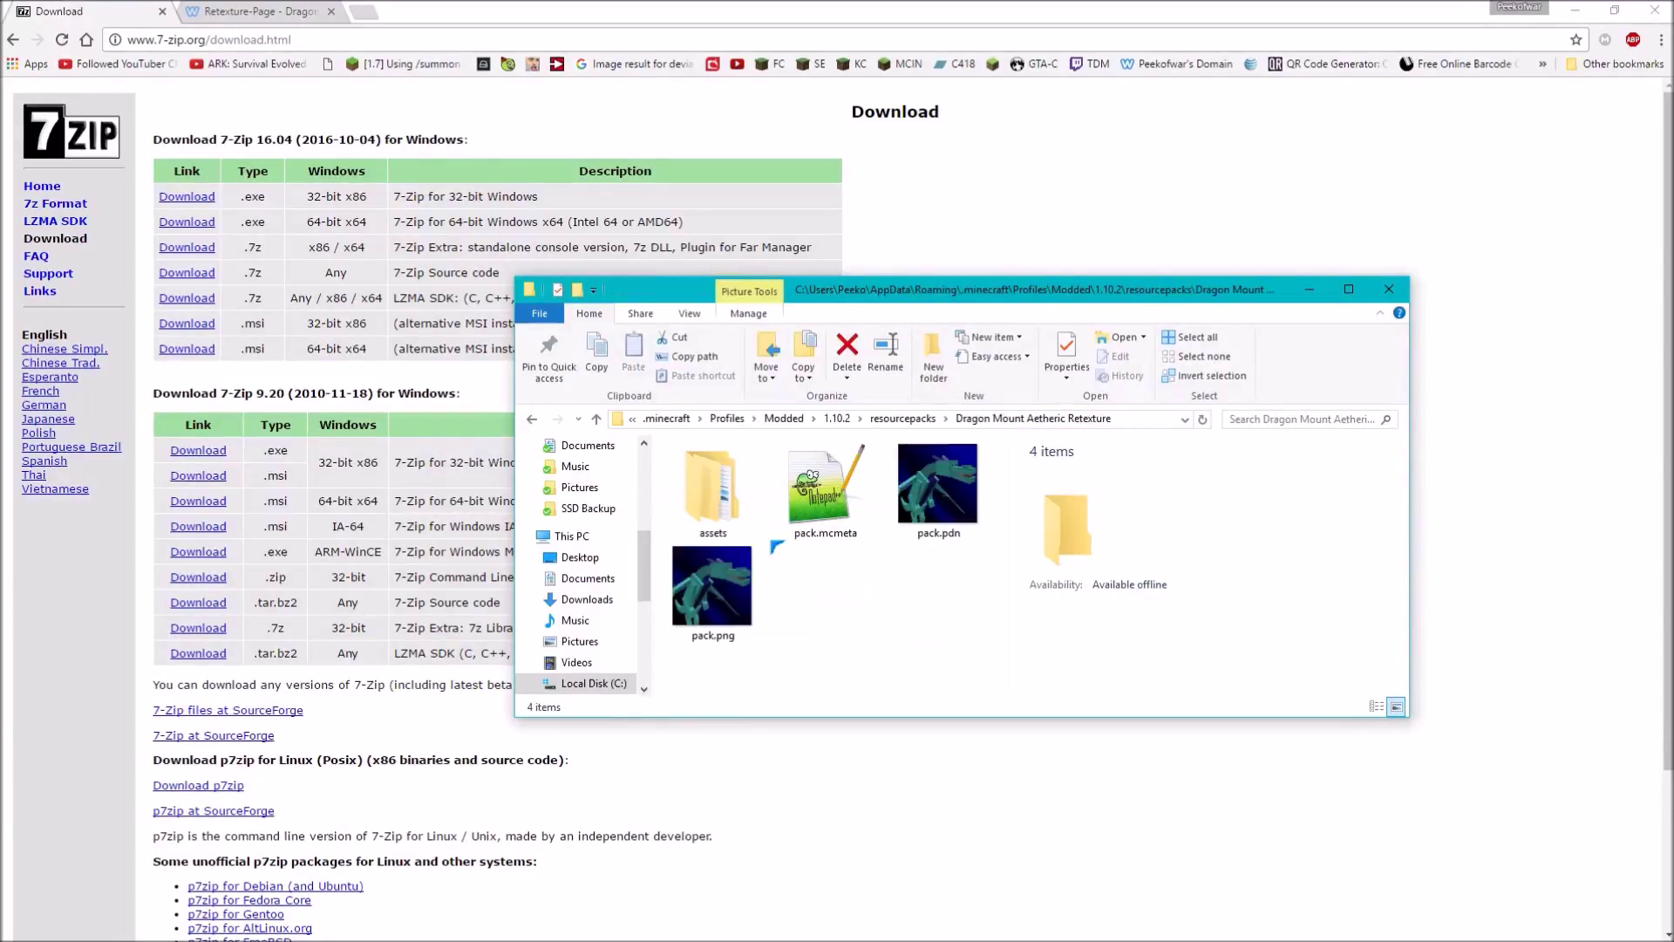
pyautogui.click(825, 493)
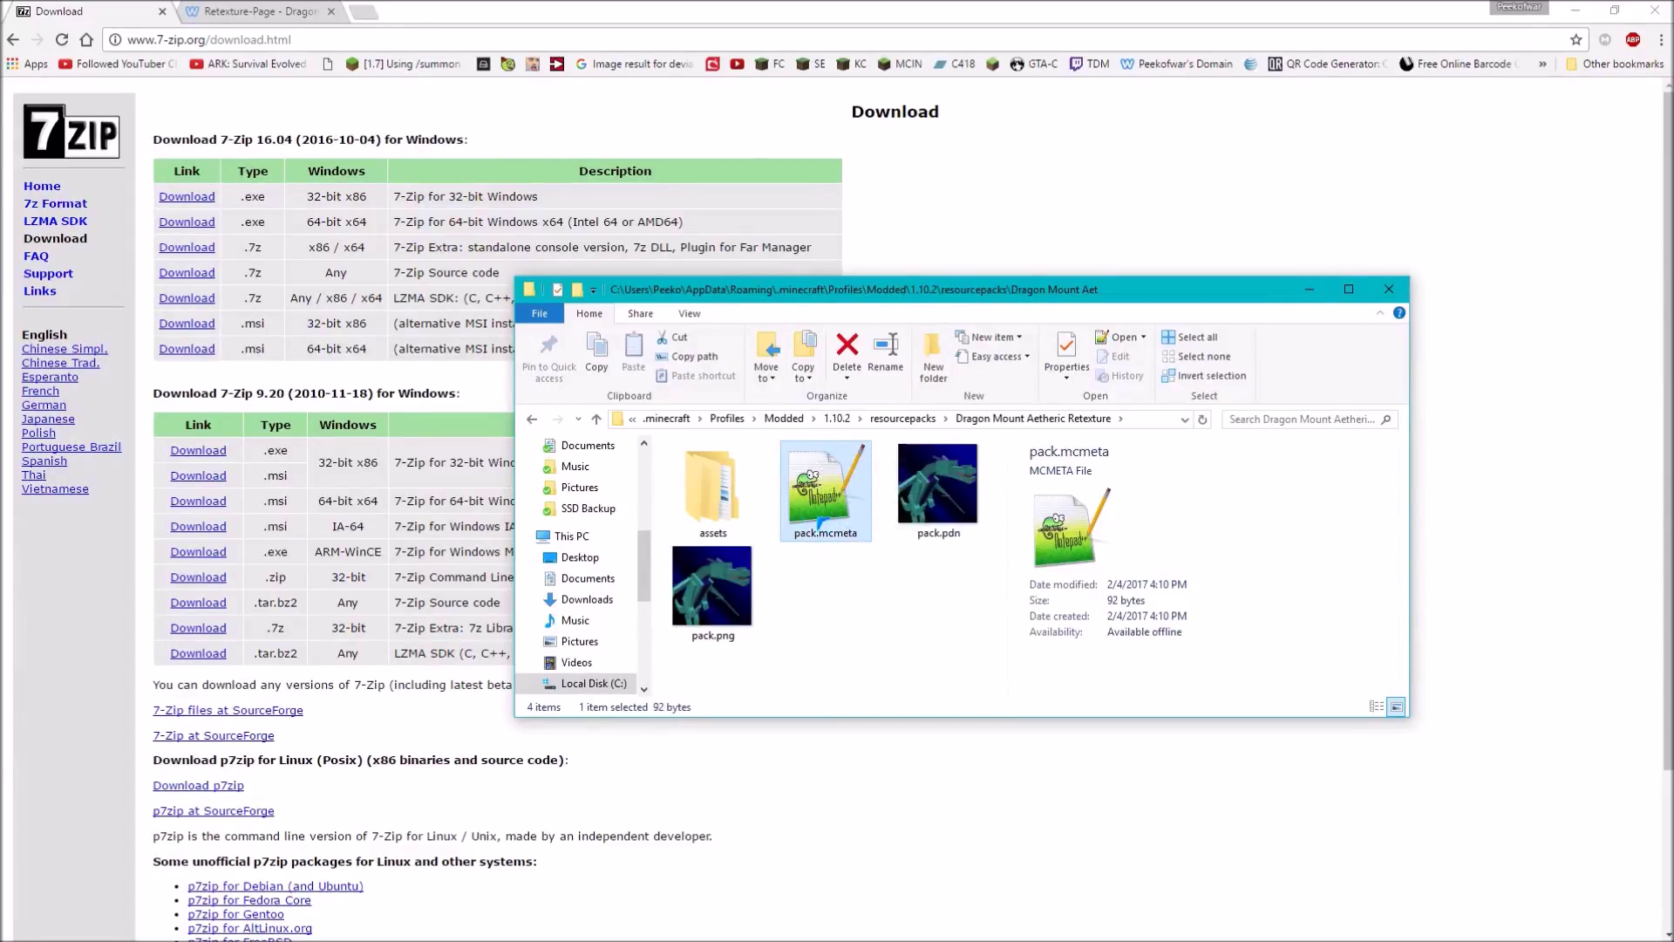
pyautogui.doubleClick(820, 498)
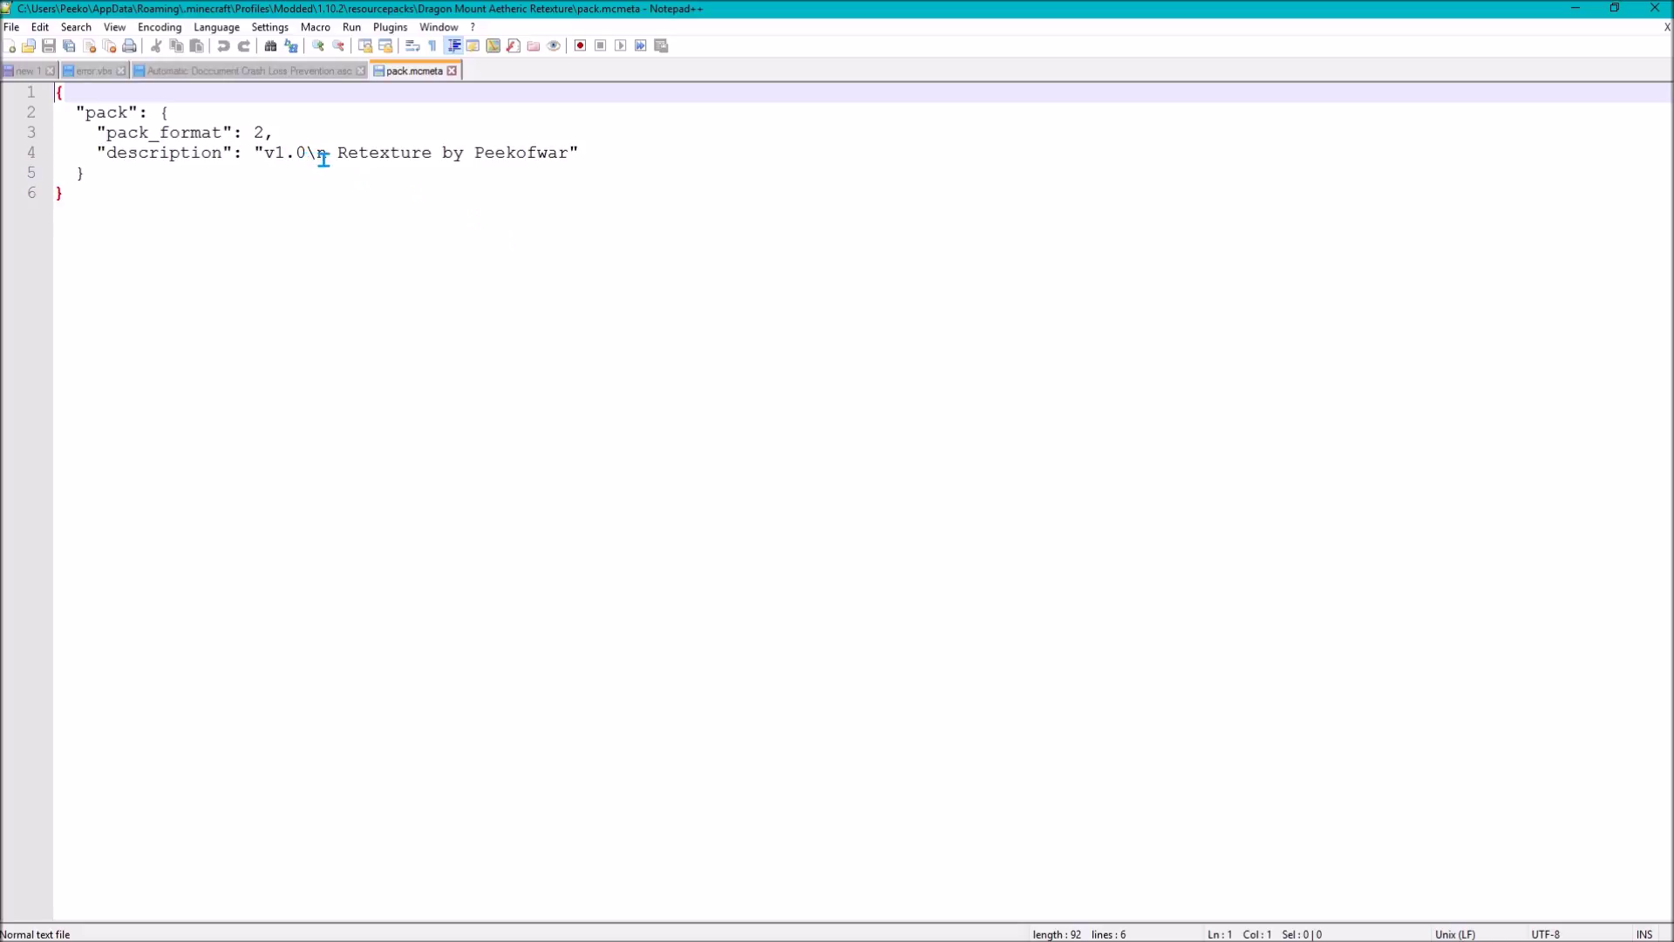
# Examine the structure of pack.mcmeta, including the \n line break and text in the description and the pack_format value
pyautogui.moveTo(332, 157); pyautogui.dragTo(302, 160)
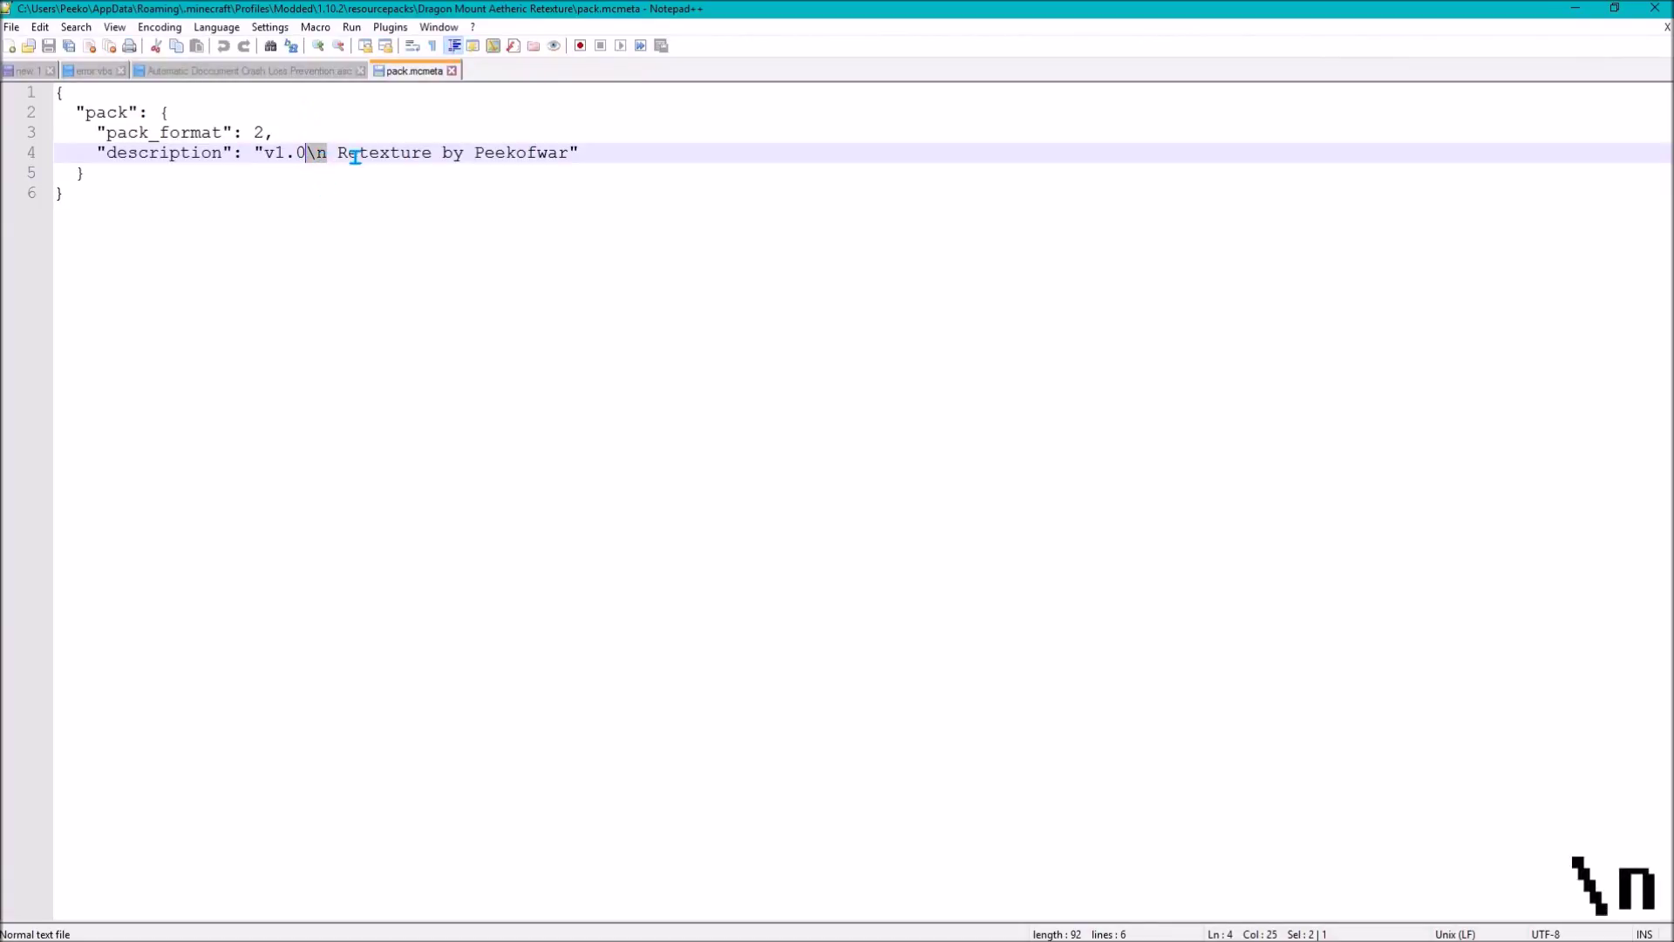
pyautogui.moveTo(338, 153); pyautogui.dragTo(556, 151)
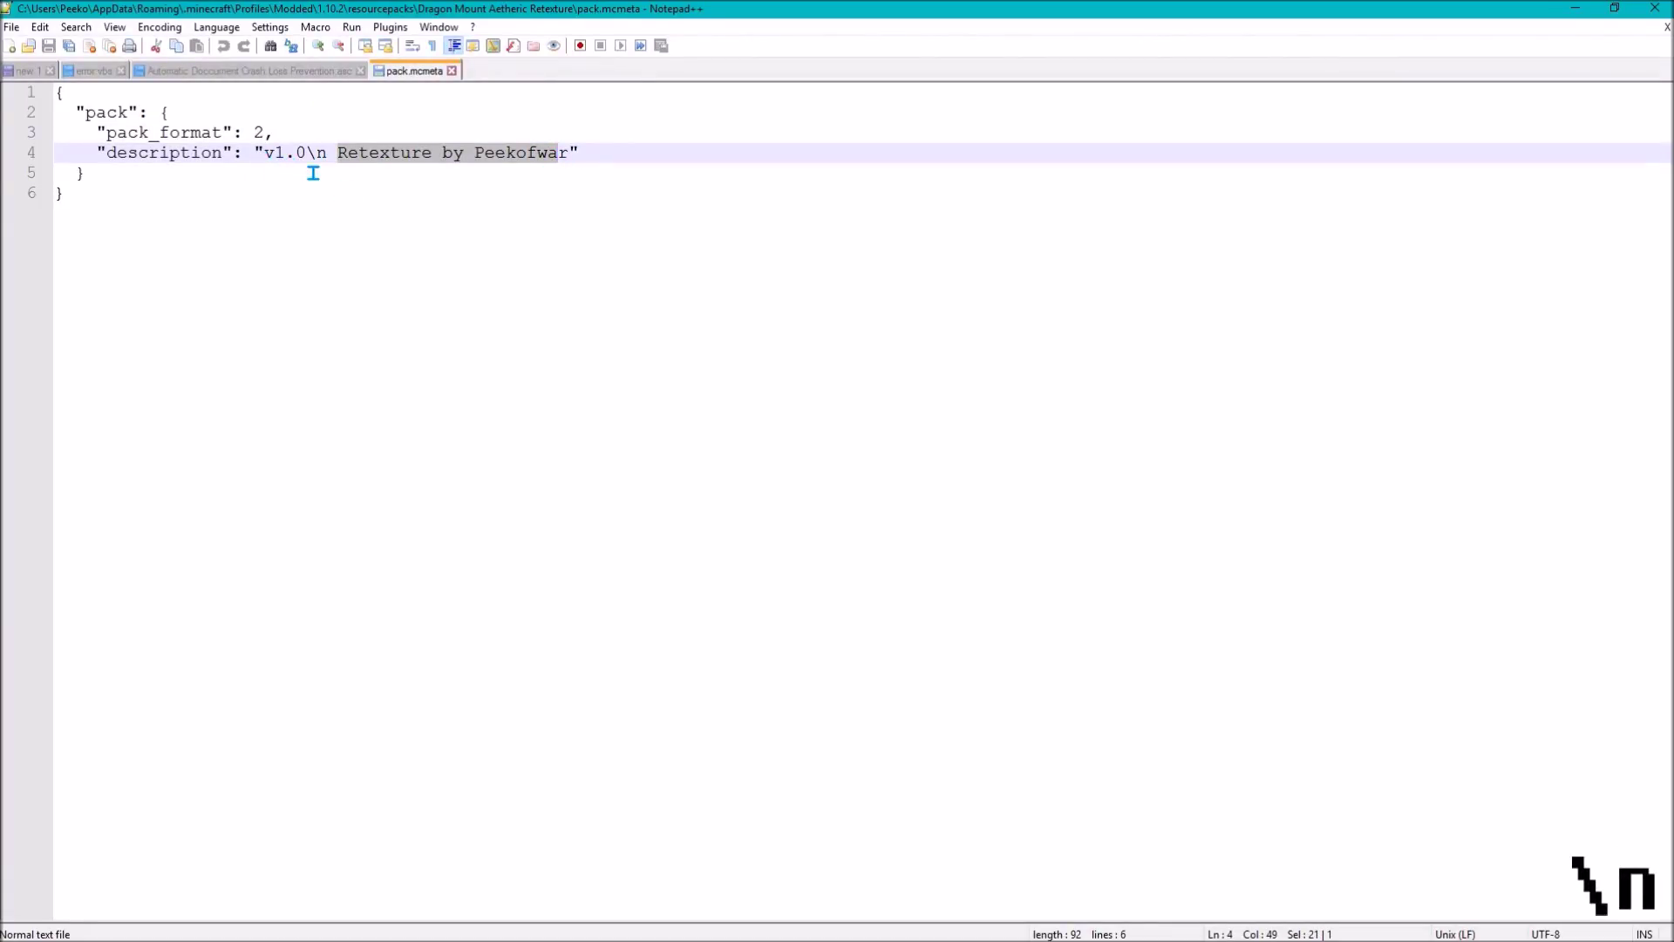
pyautogui.click(265, 174)
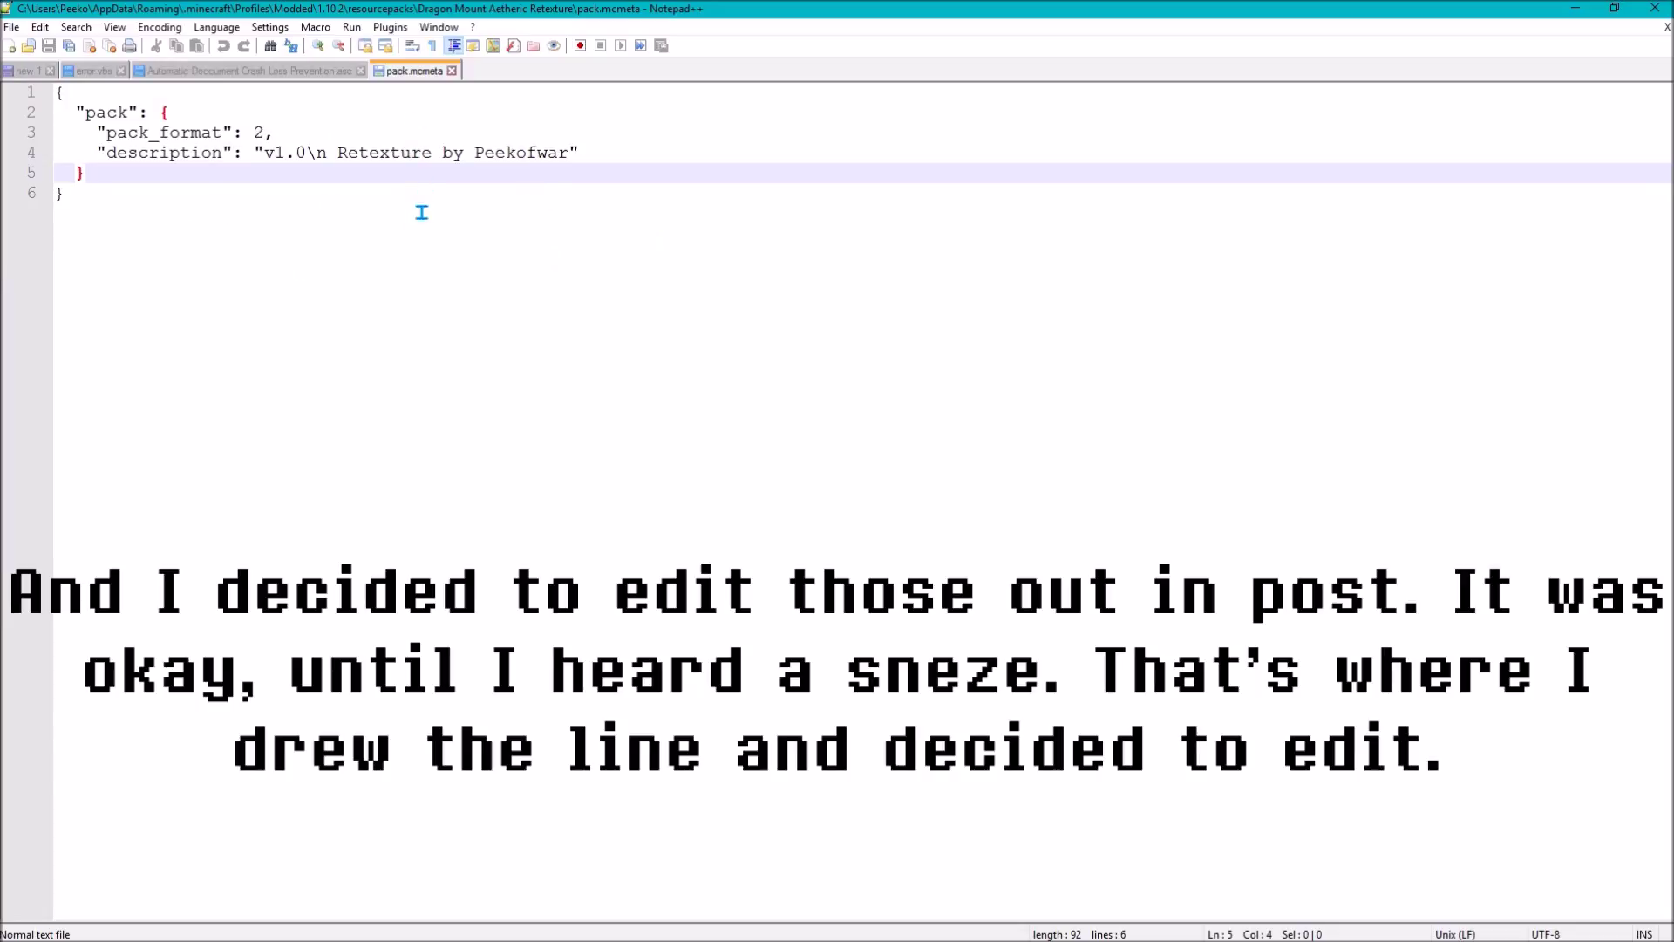
pyautogui.click(408, 236)
pyautogui.click(212, 153)
pyautogui.hotkey('ctrl', 'a')
pyautogui.click(392, 329)
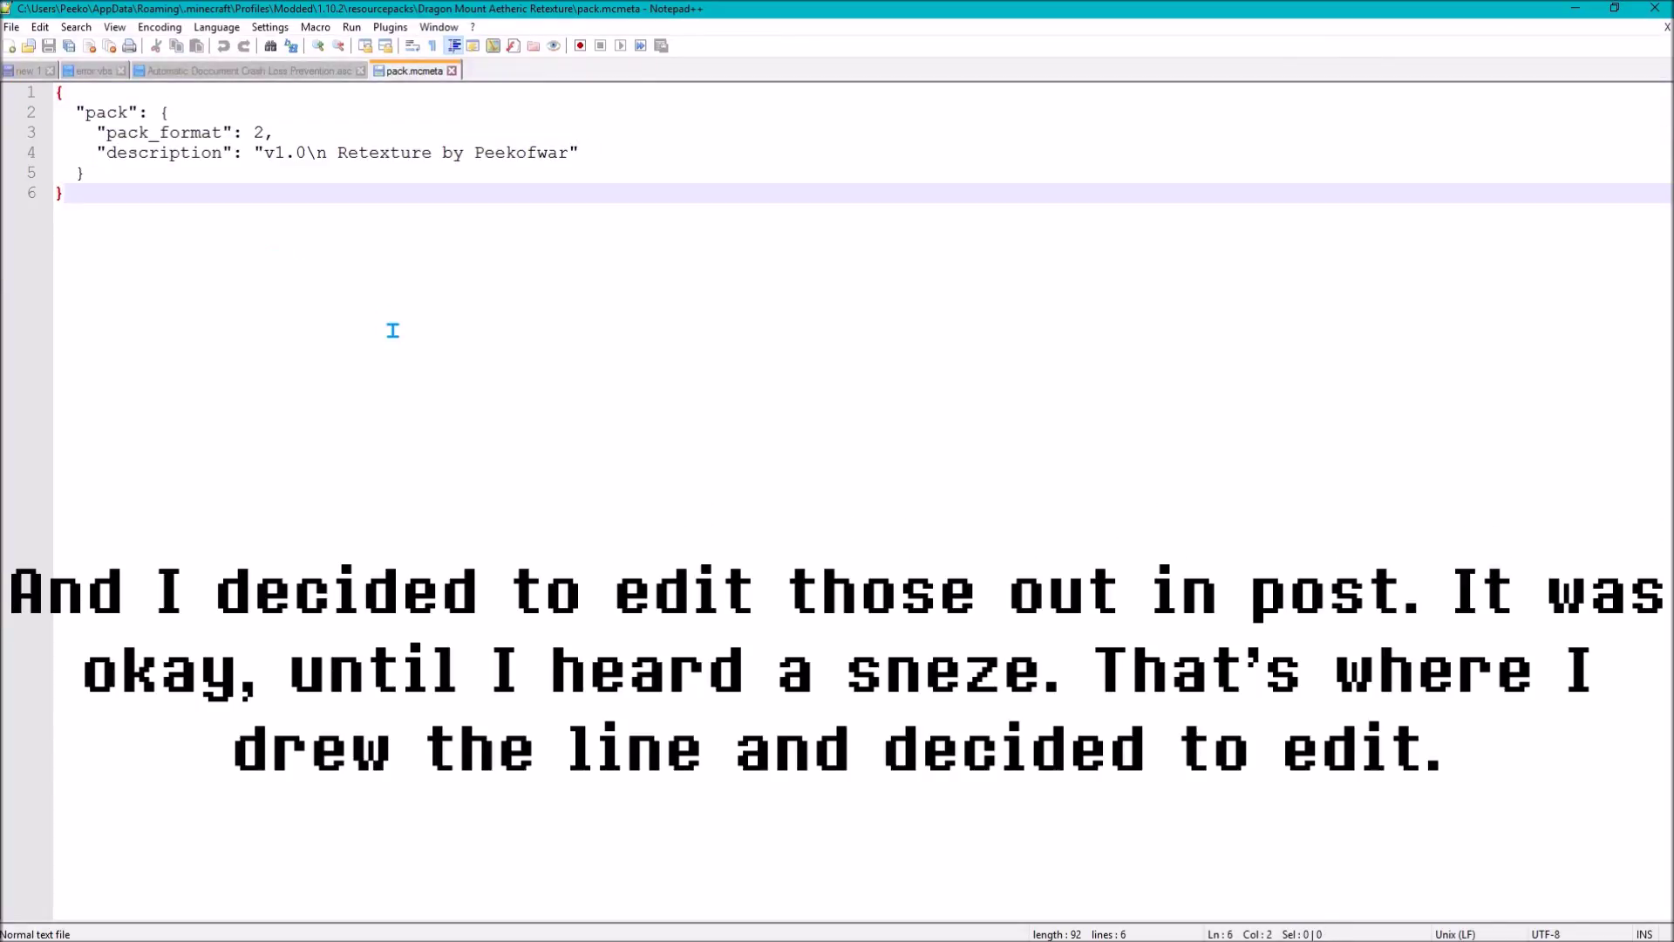
pyautogui.moveTo(568, 153); pyautogui.dragTo(602, 150)
pyautogui.click(262, 153)
pyautogui.click(508, 306)
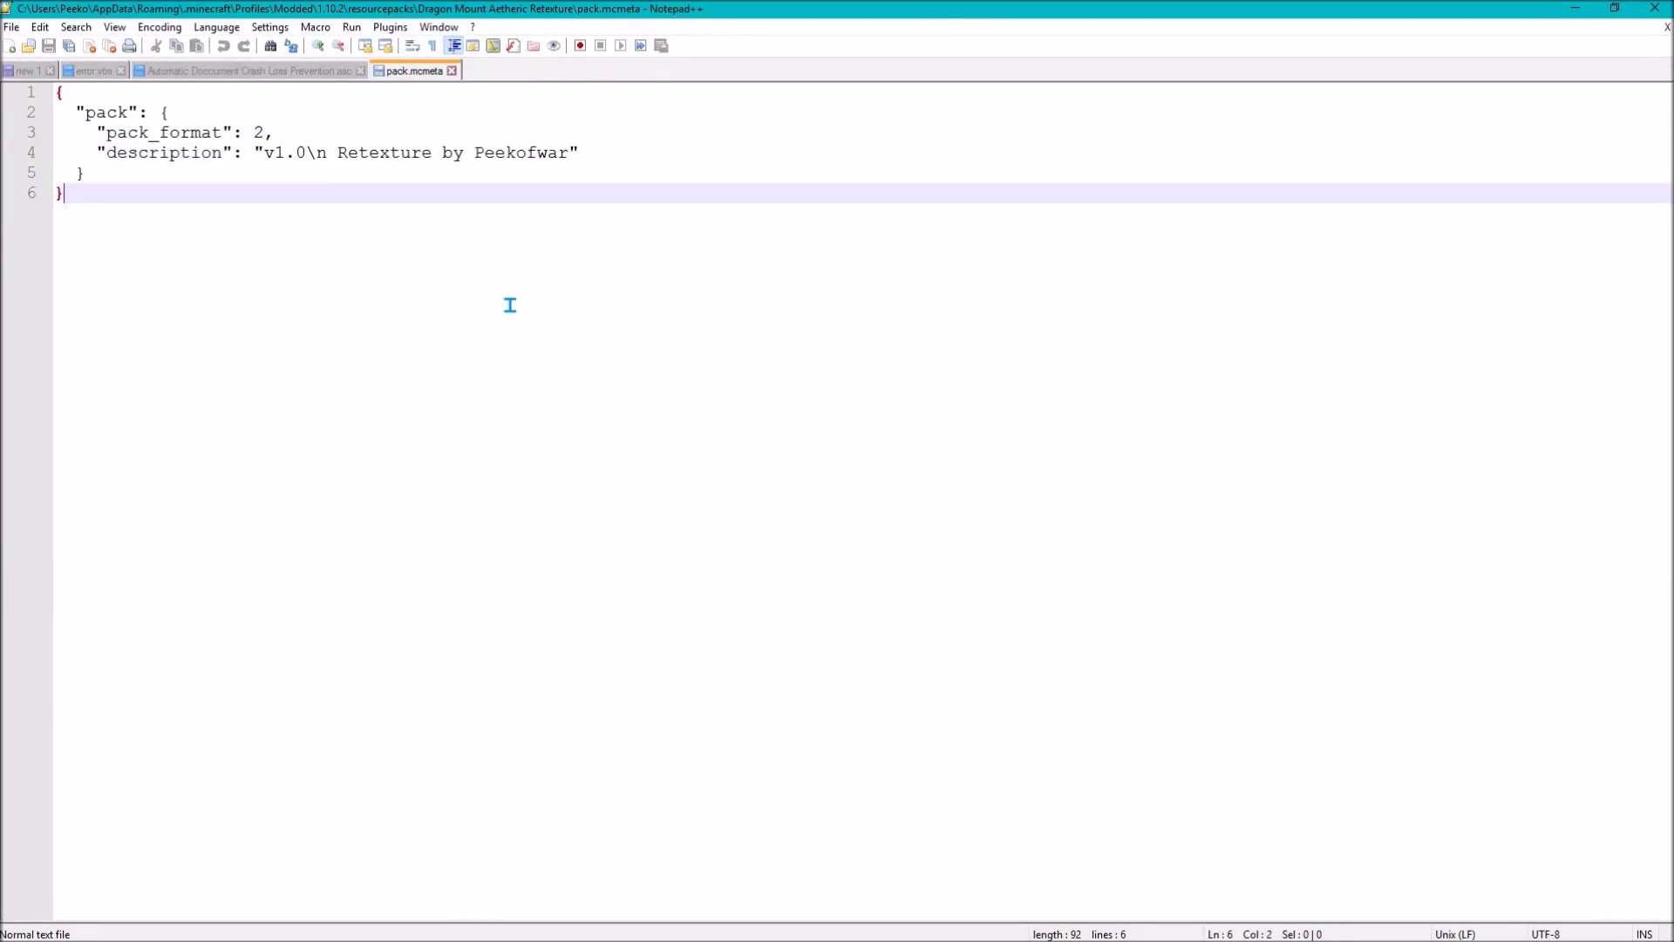
pyautogui.doubleClick(258, 132)
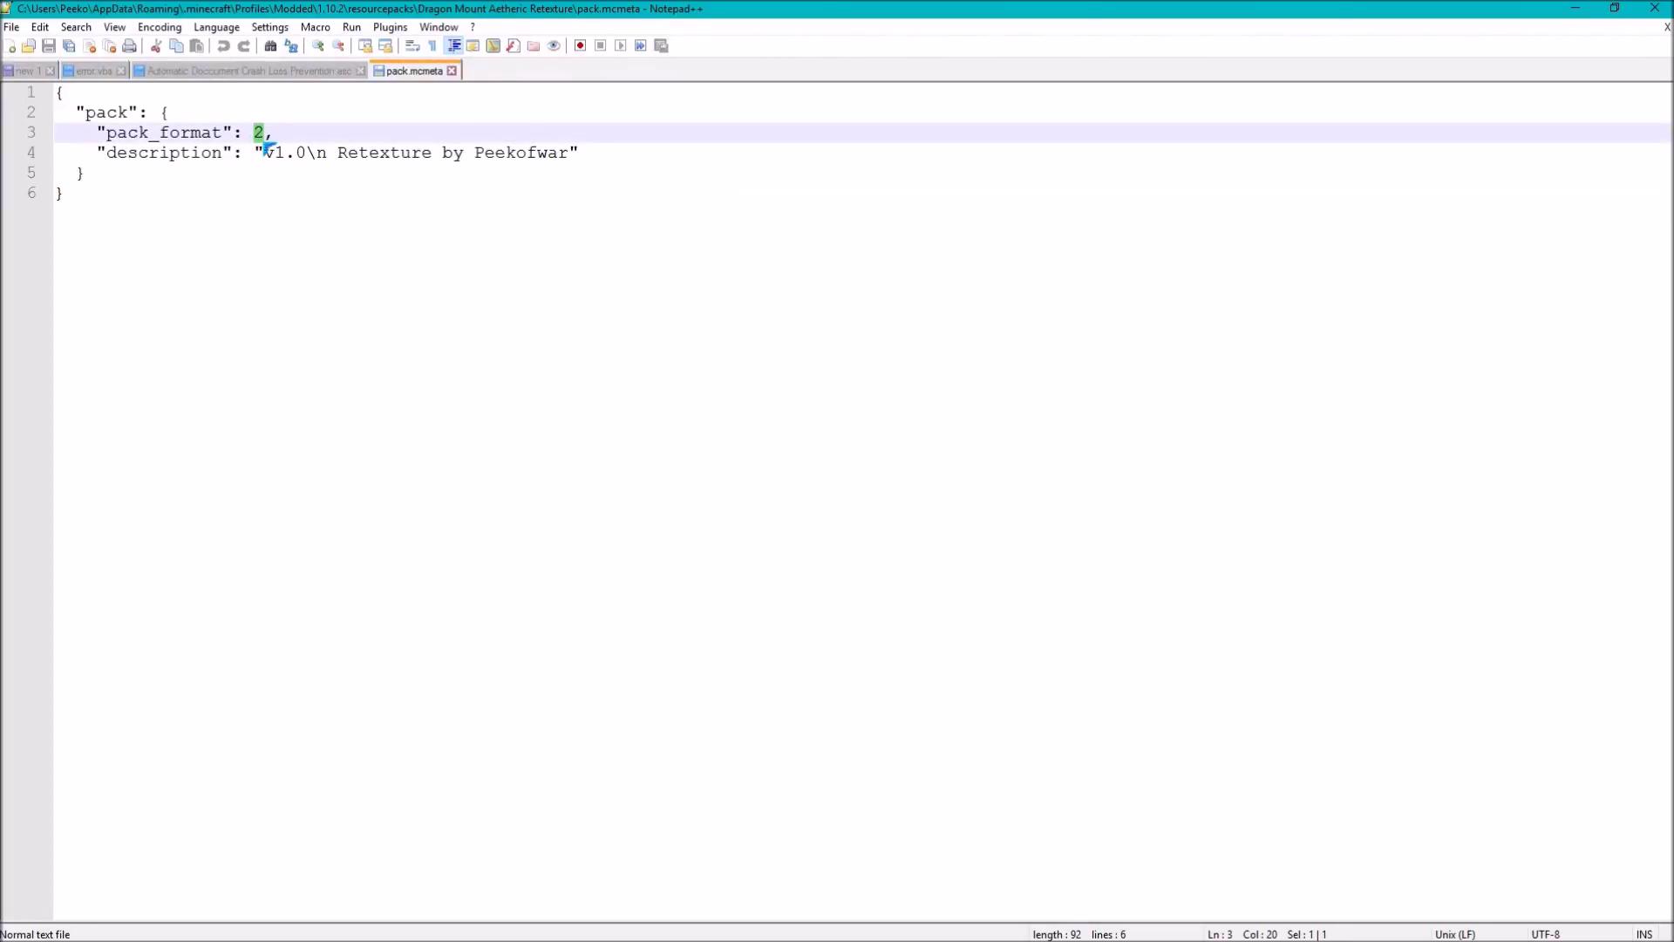
# Finish reviewing the pack_format and description lines, close pack.mcmeta and exit Notepad++
pyautogui.click(619, 214)
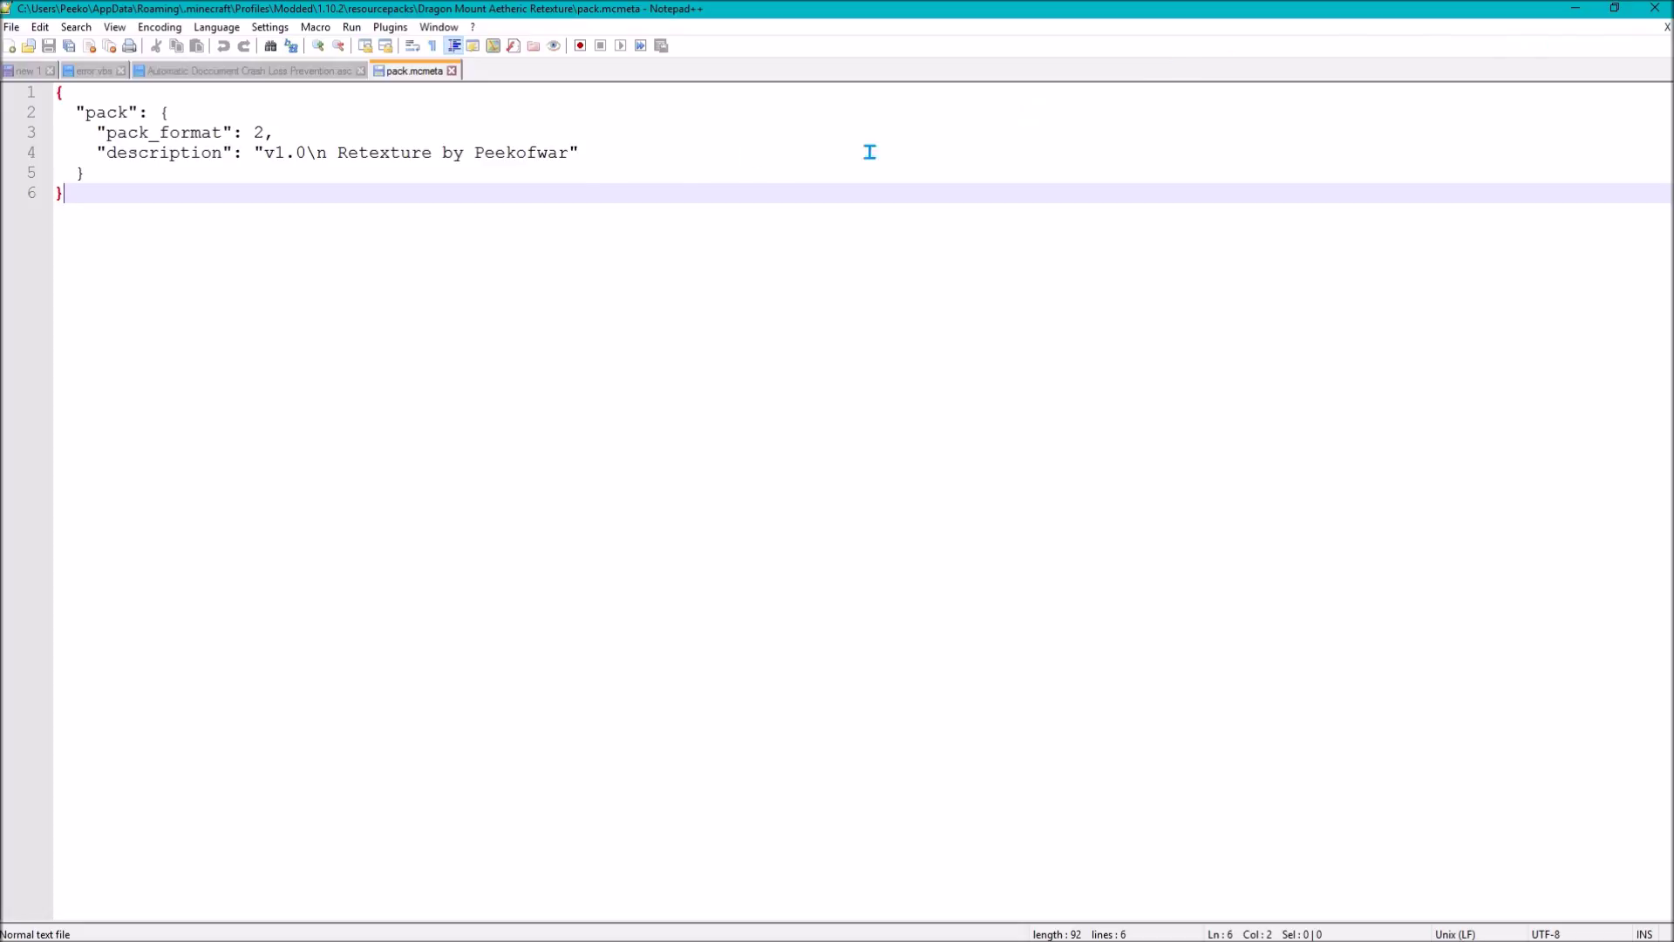
pyautogui.moveTo(259, 124); pyautogui.dragTo(284, 123)
pyautogui.click(388, 120)
pyautogui.click(405, 130)
pyautogui.click(601, 158)
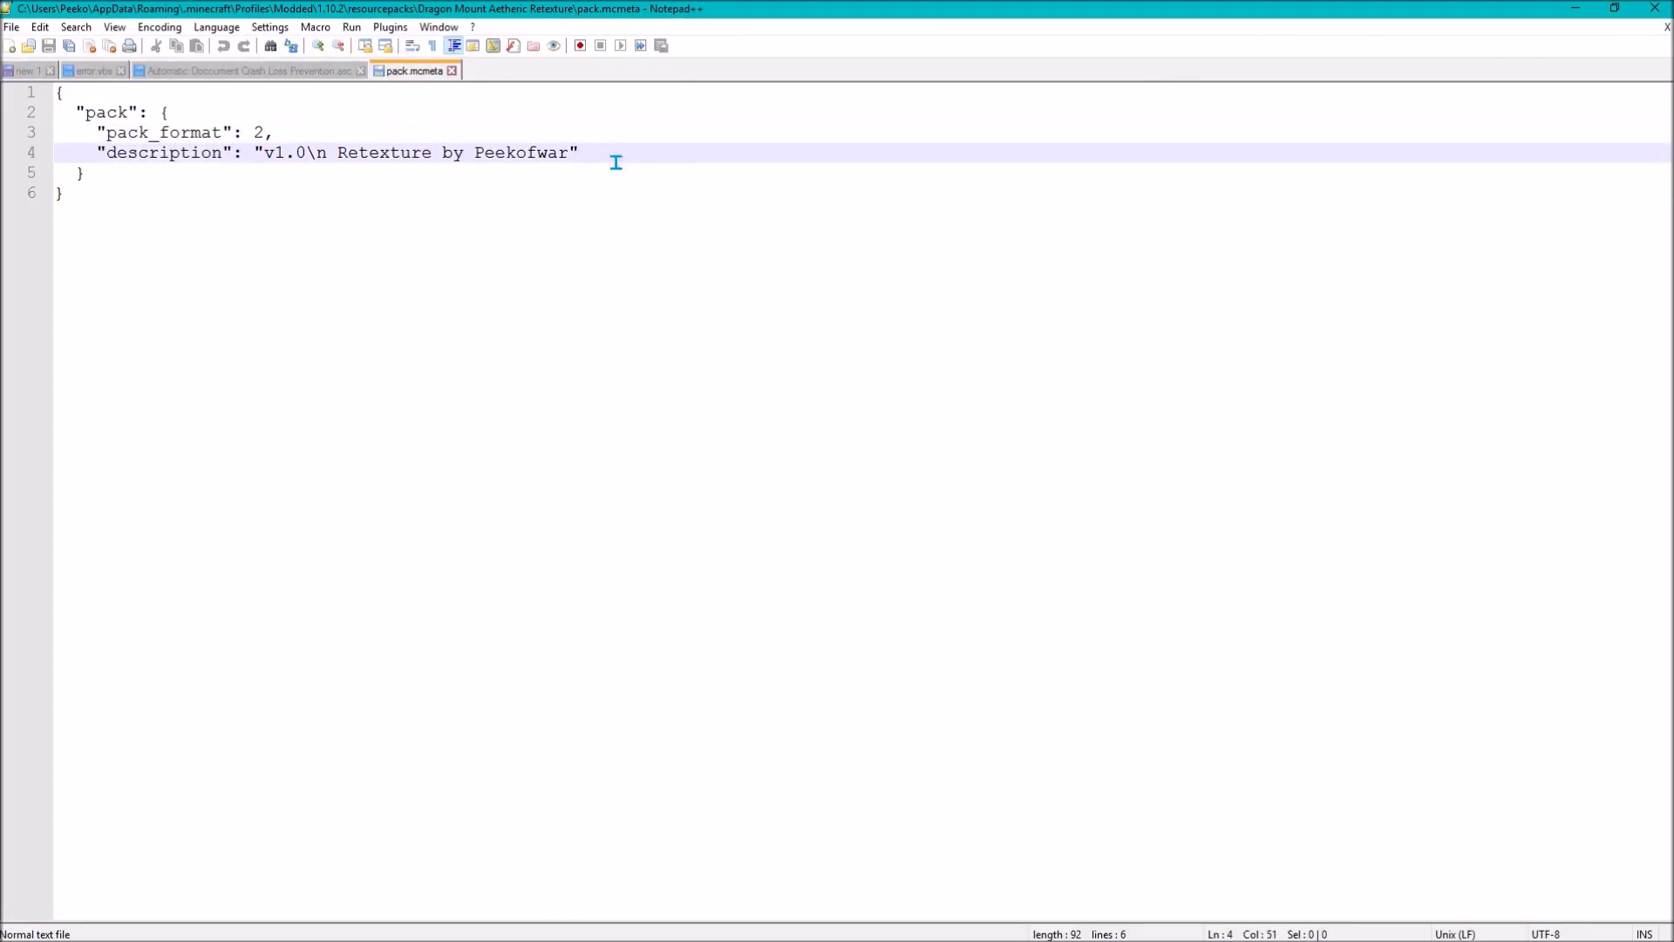
pyautogui.click(746, 228)
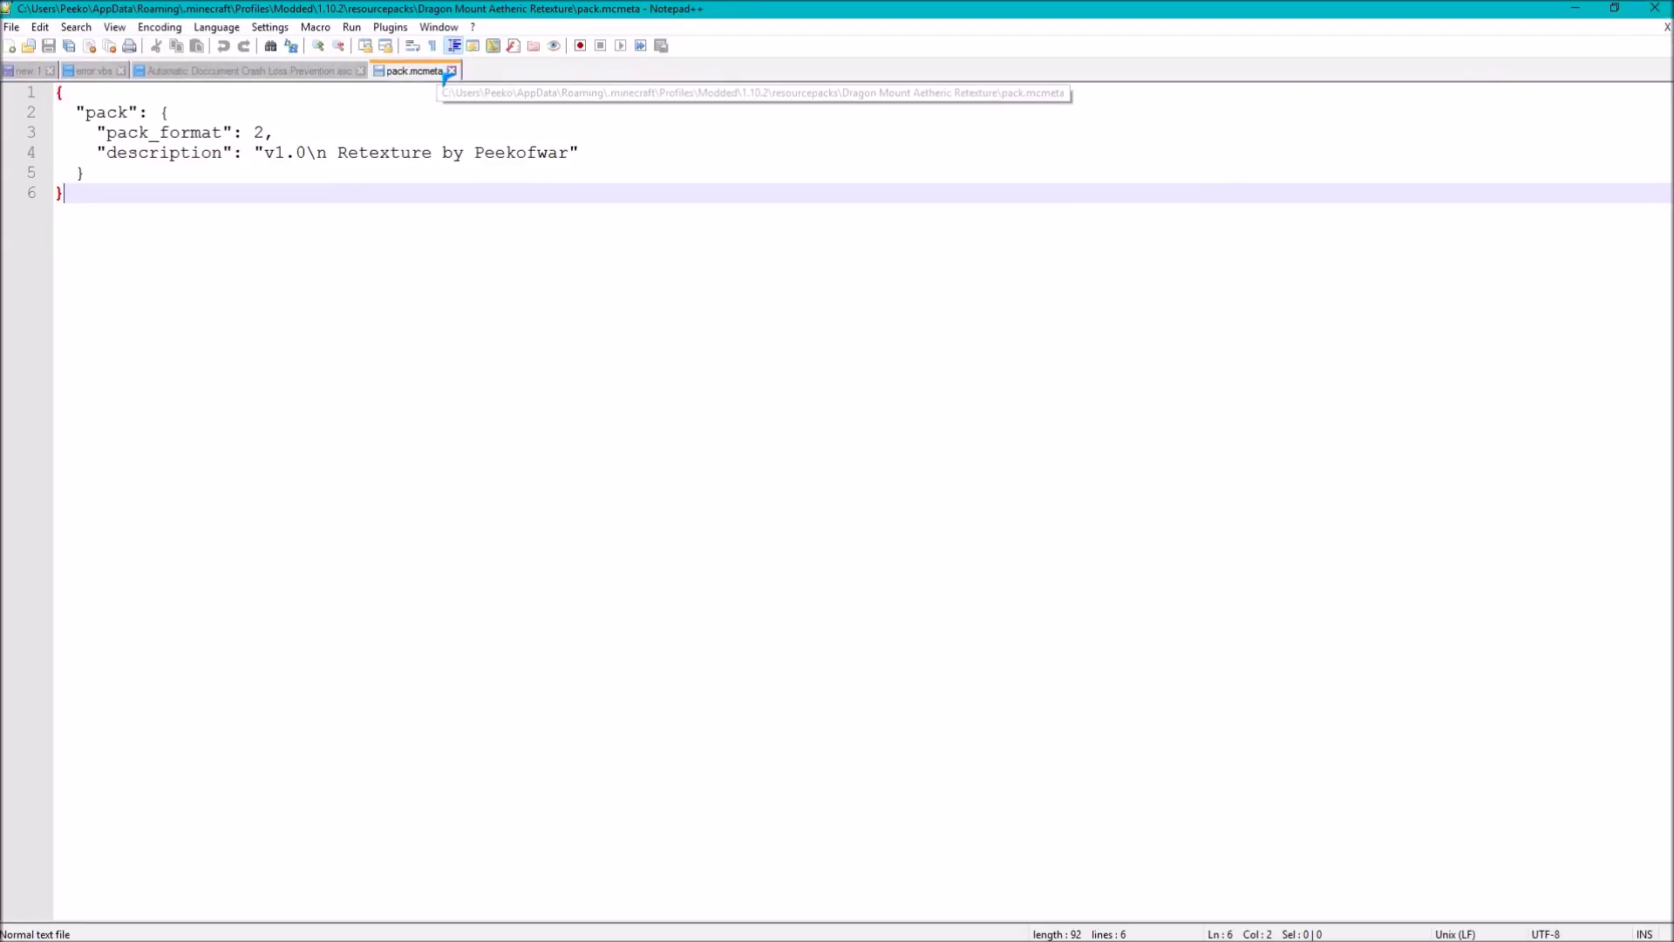
pyautogui.click(452, 70)
pyautogui.click(1654, 7)
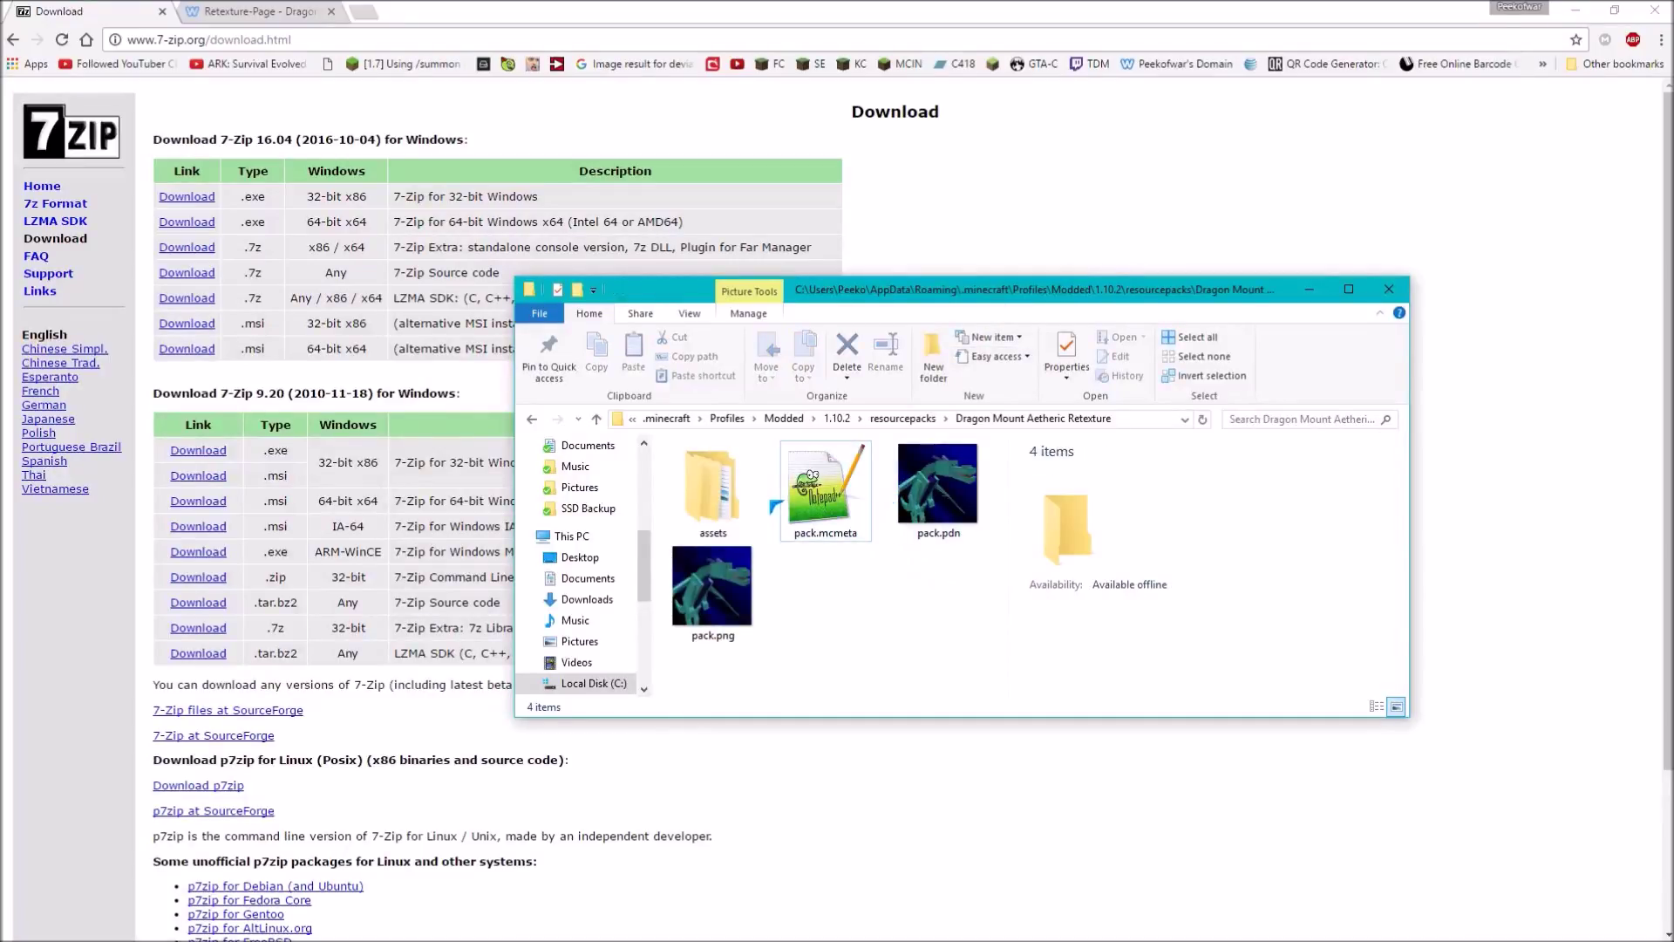
# Browse the Dragon Mount Aetheric Retexture pack's assets through dragonmounts, textures, entities and dragon to the aether texture files
pyautogui.click(732, 504)
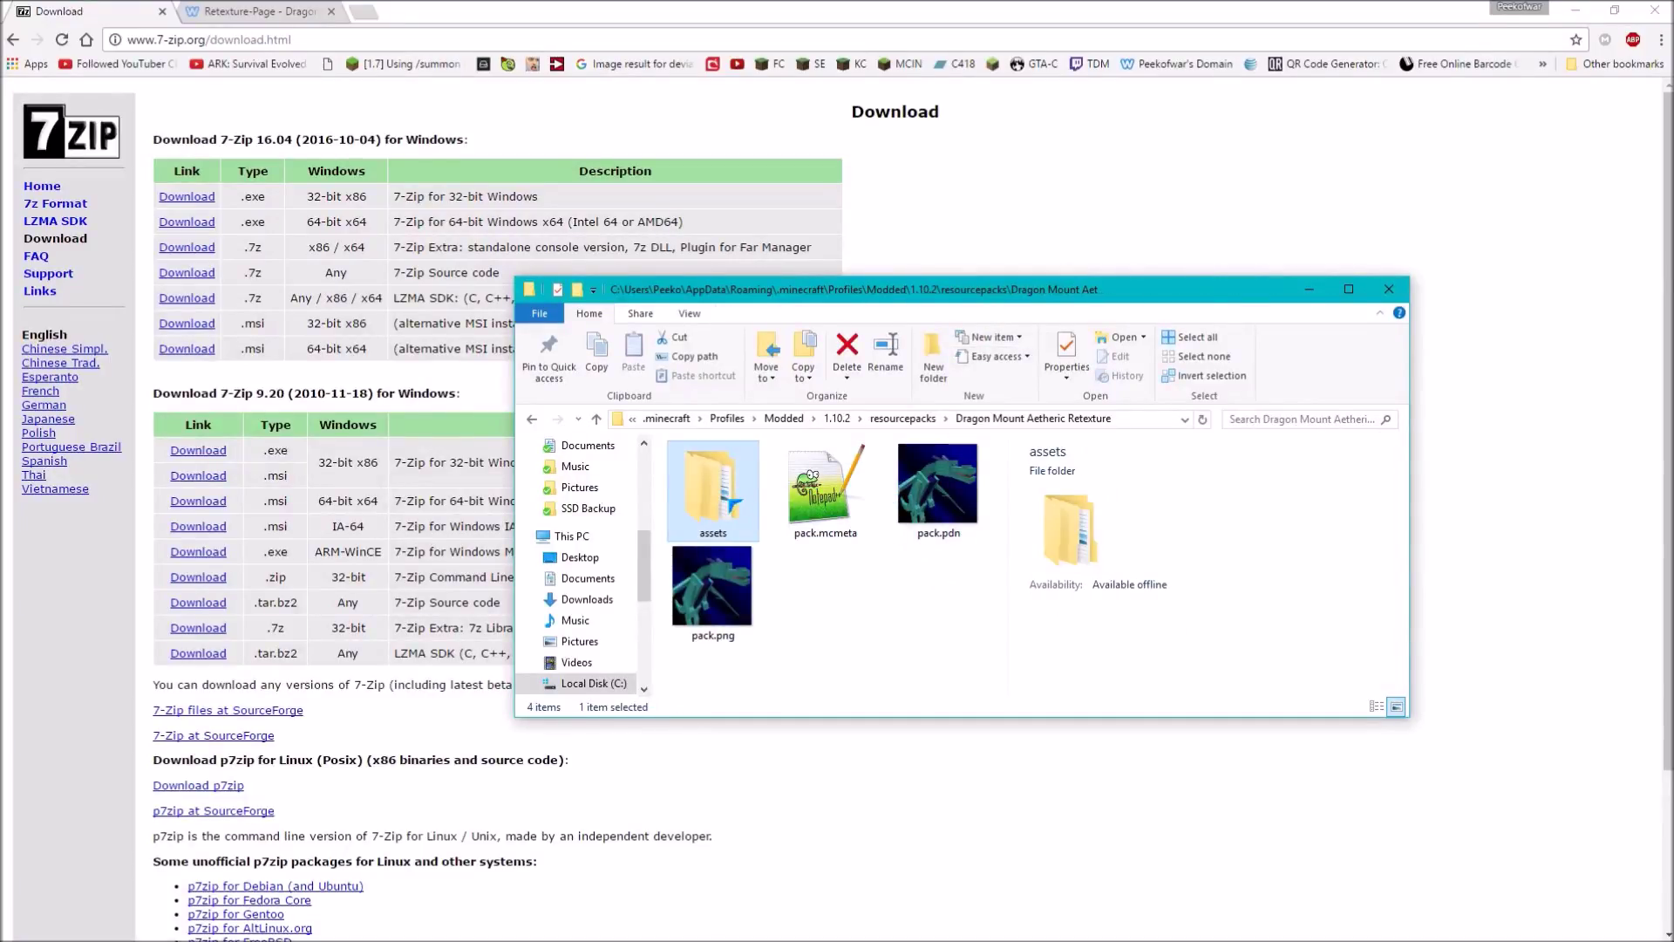
pyautogui.doubleClick(732, 503)
pyautogui.doubleClick(732, 471)
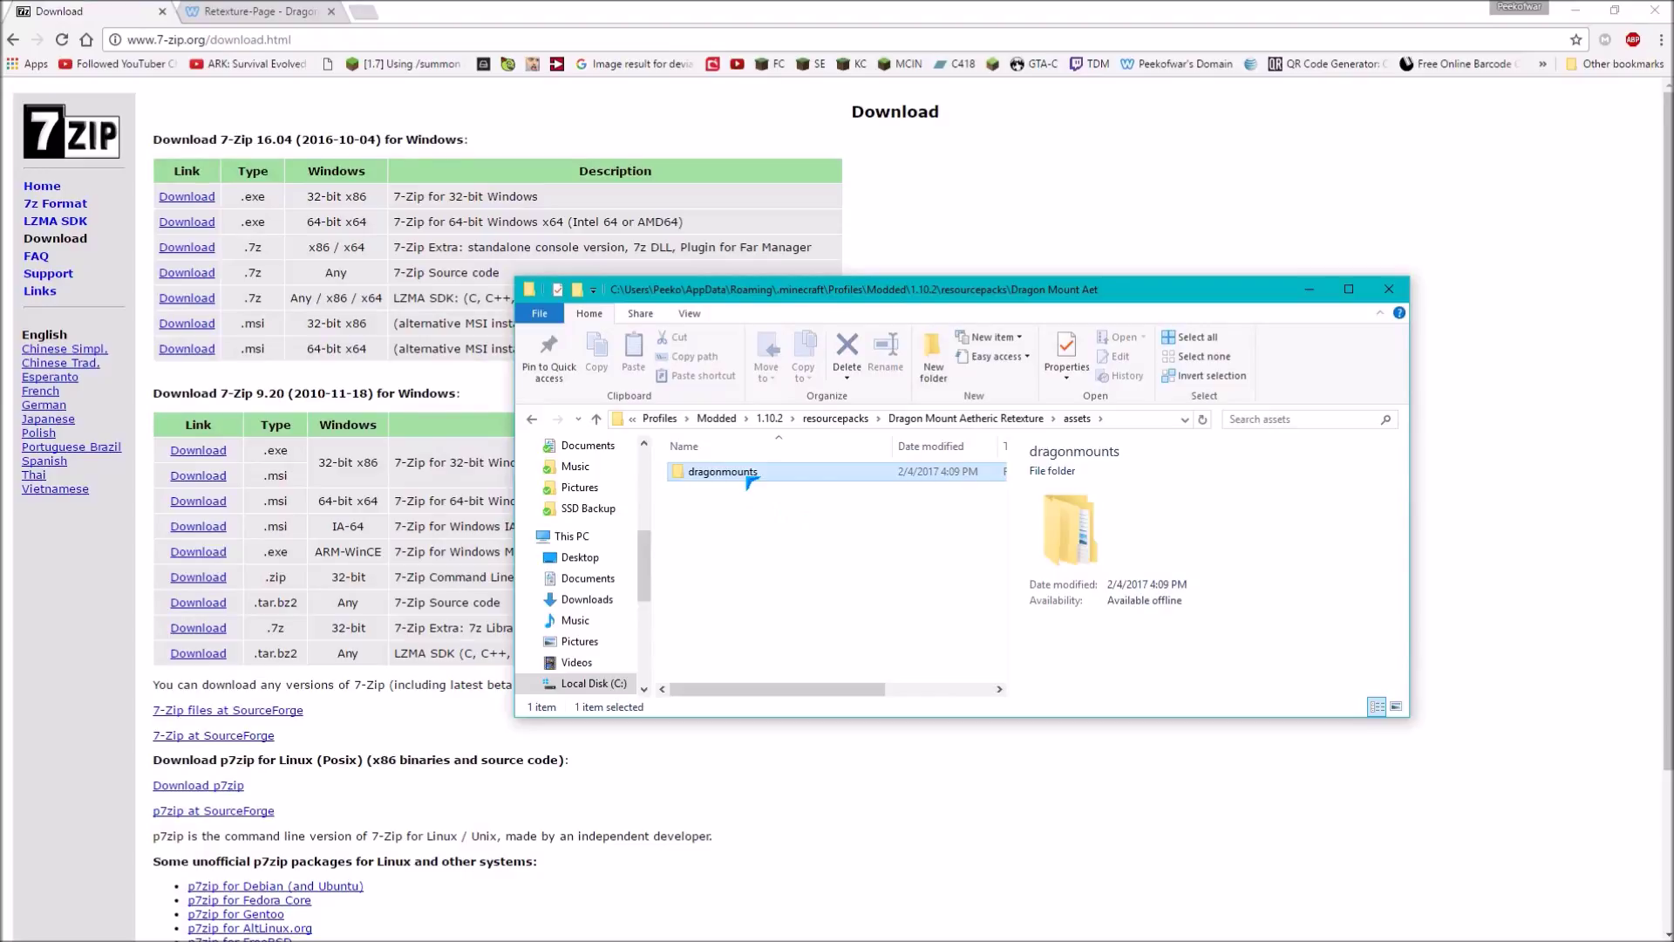
pyautogui.doubleClick(743, 475)
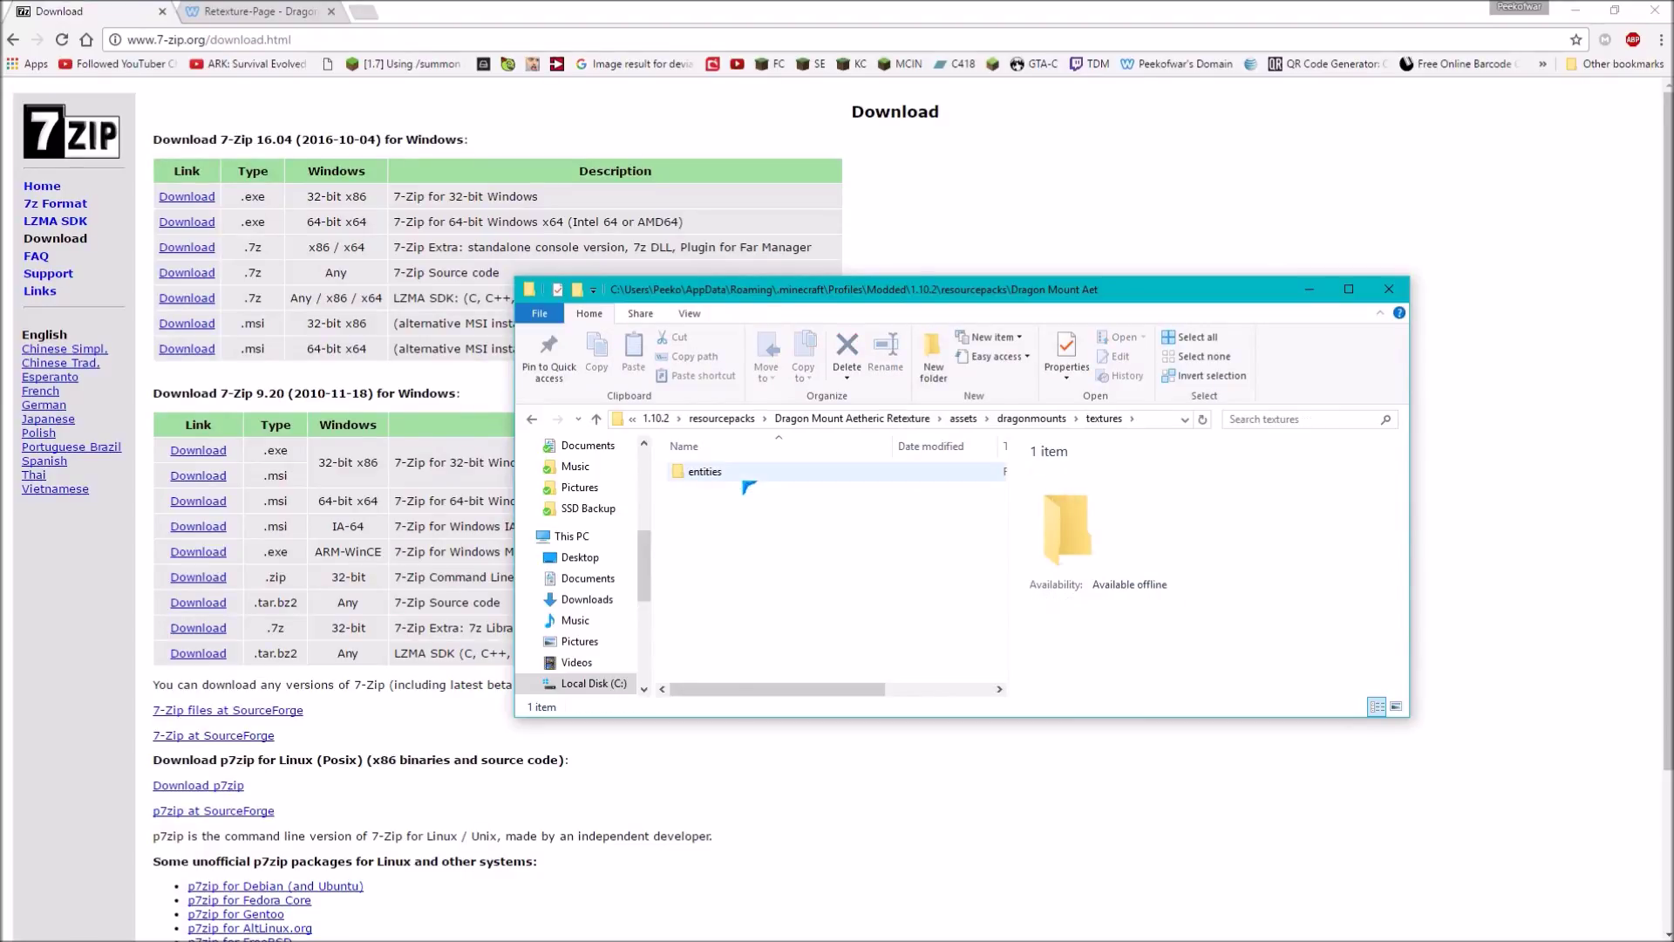
pyautogui.doubleClick(744, 475)
pyautogui.doubleClick(744, 475)
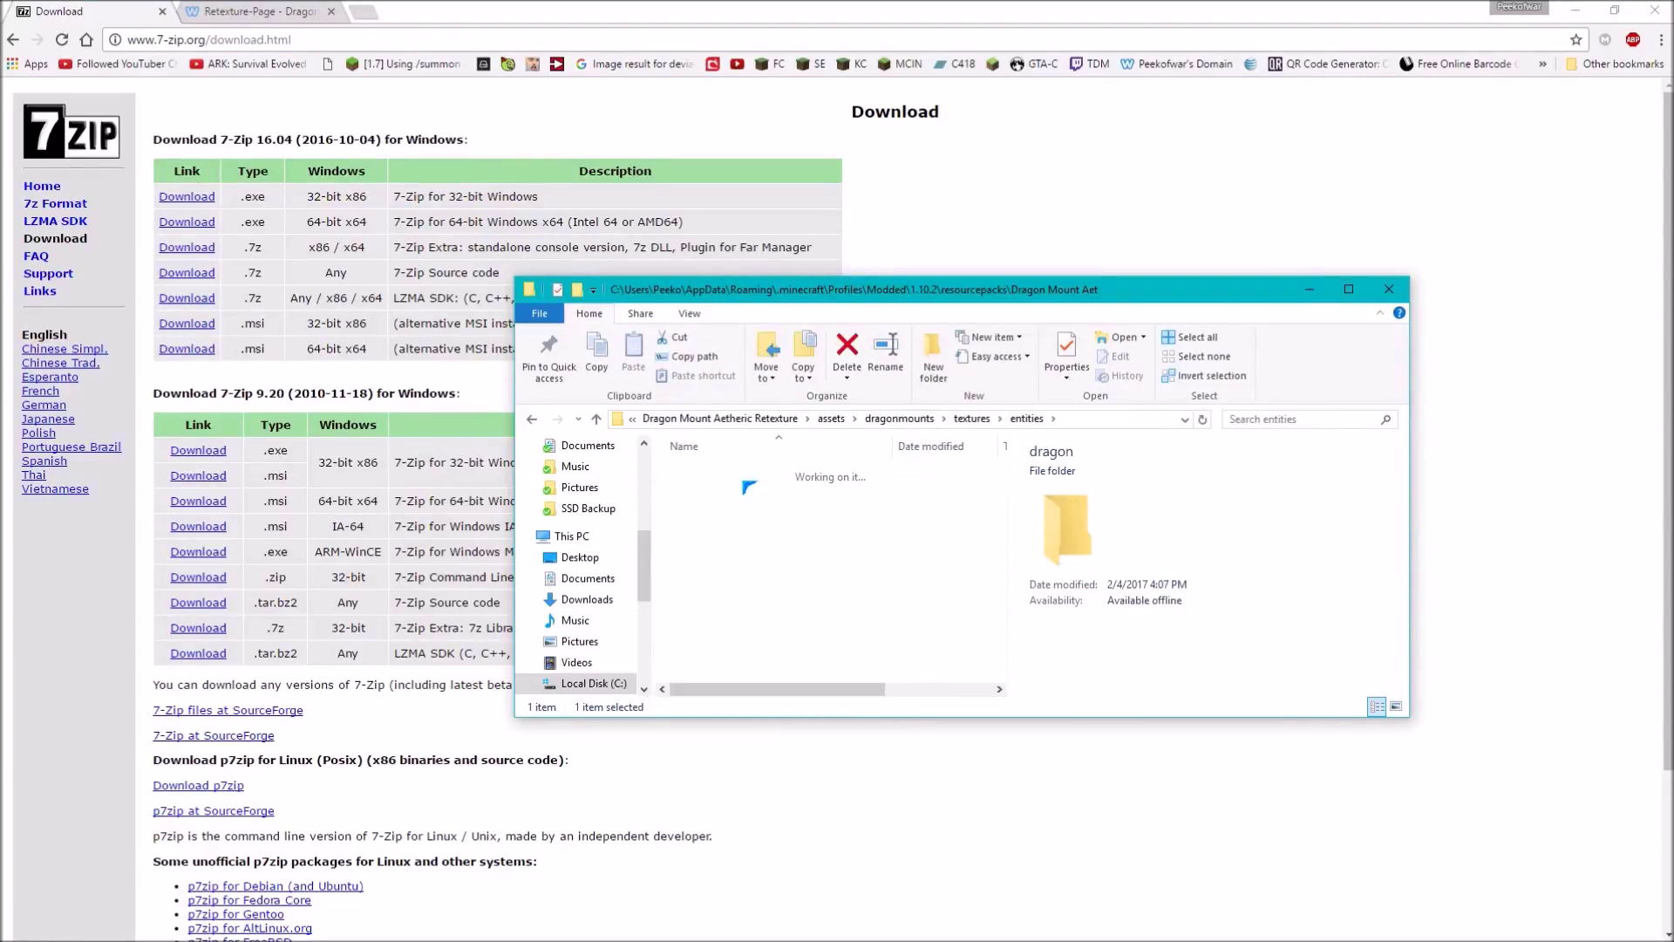
pyautogui.doubleClick(744, 475)
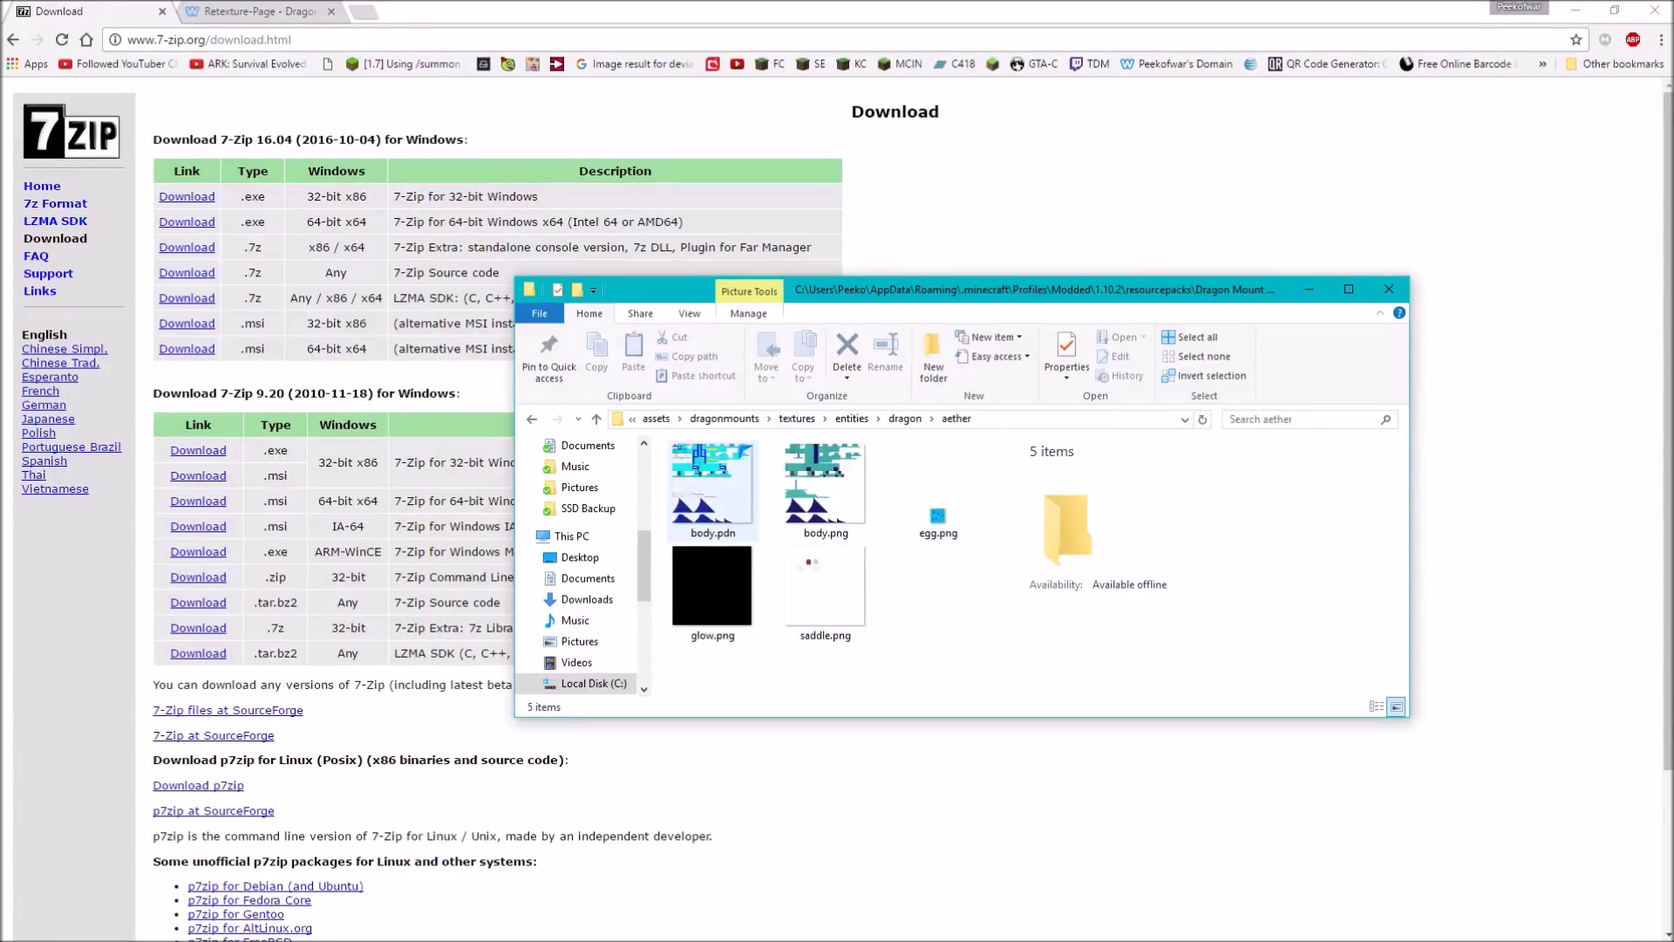
# Return to resourcepacks and open the dragonmounts folder inside the tmp pack's assets folder
pyautogui.click(724, 420)
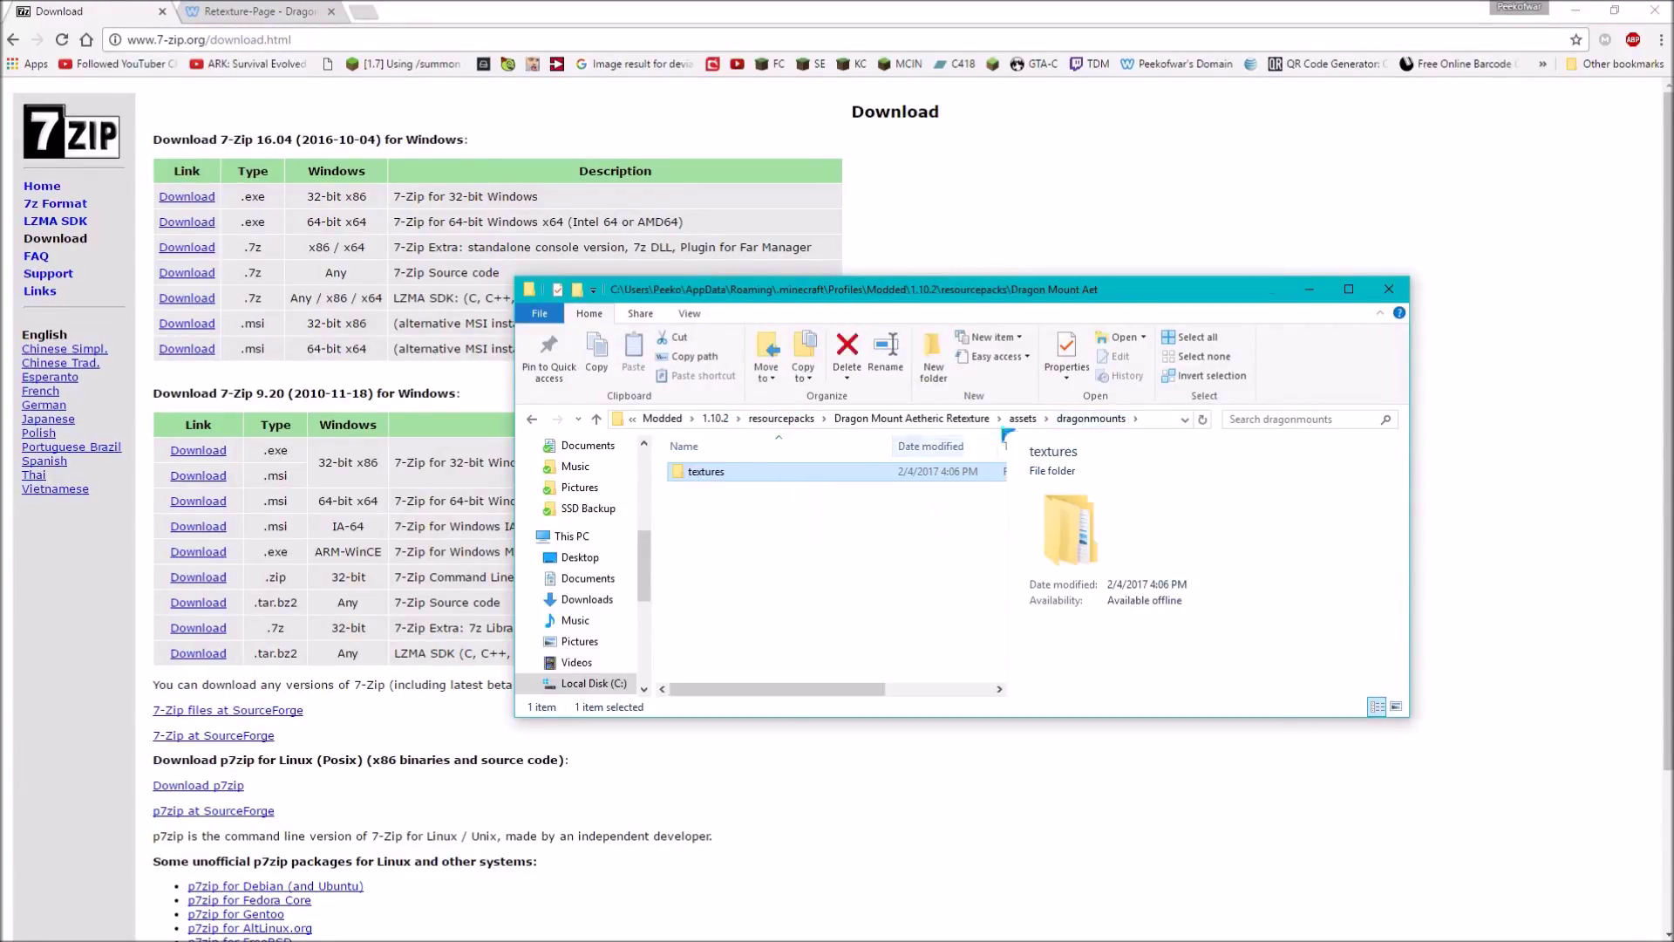
pyautogui.click(910, 419)
pyautogui.click(909, 419)
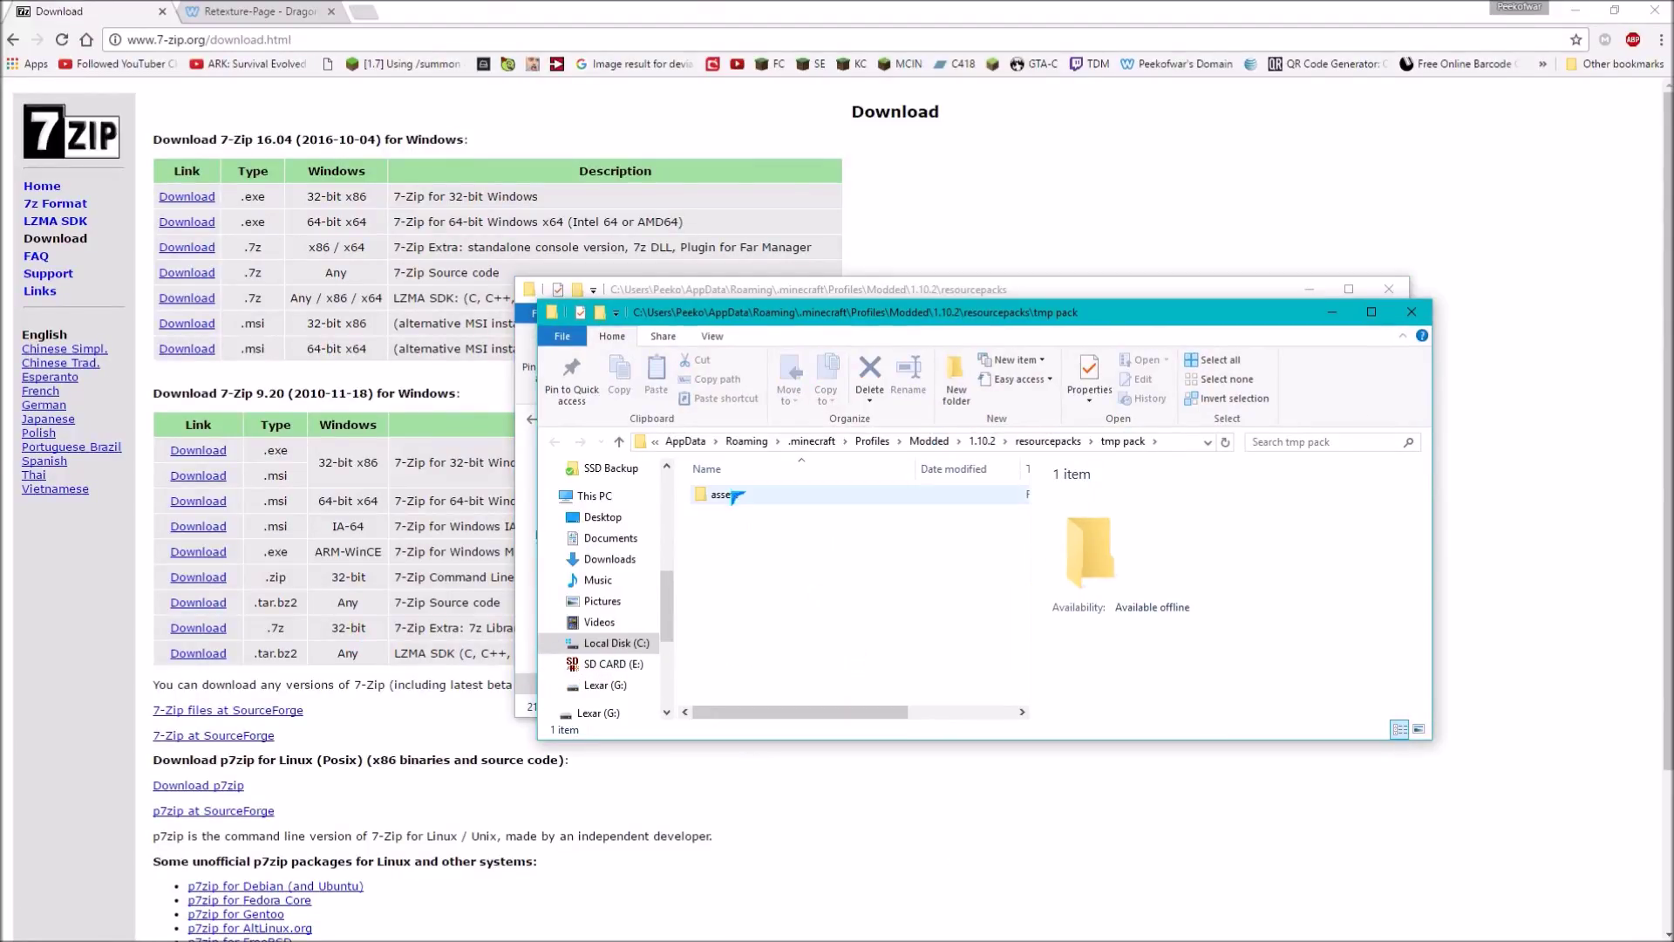
pyautogui.doubleClick(735, 496)
pyautogui.click(736, 499)
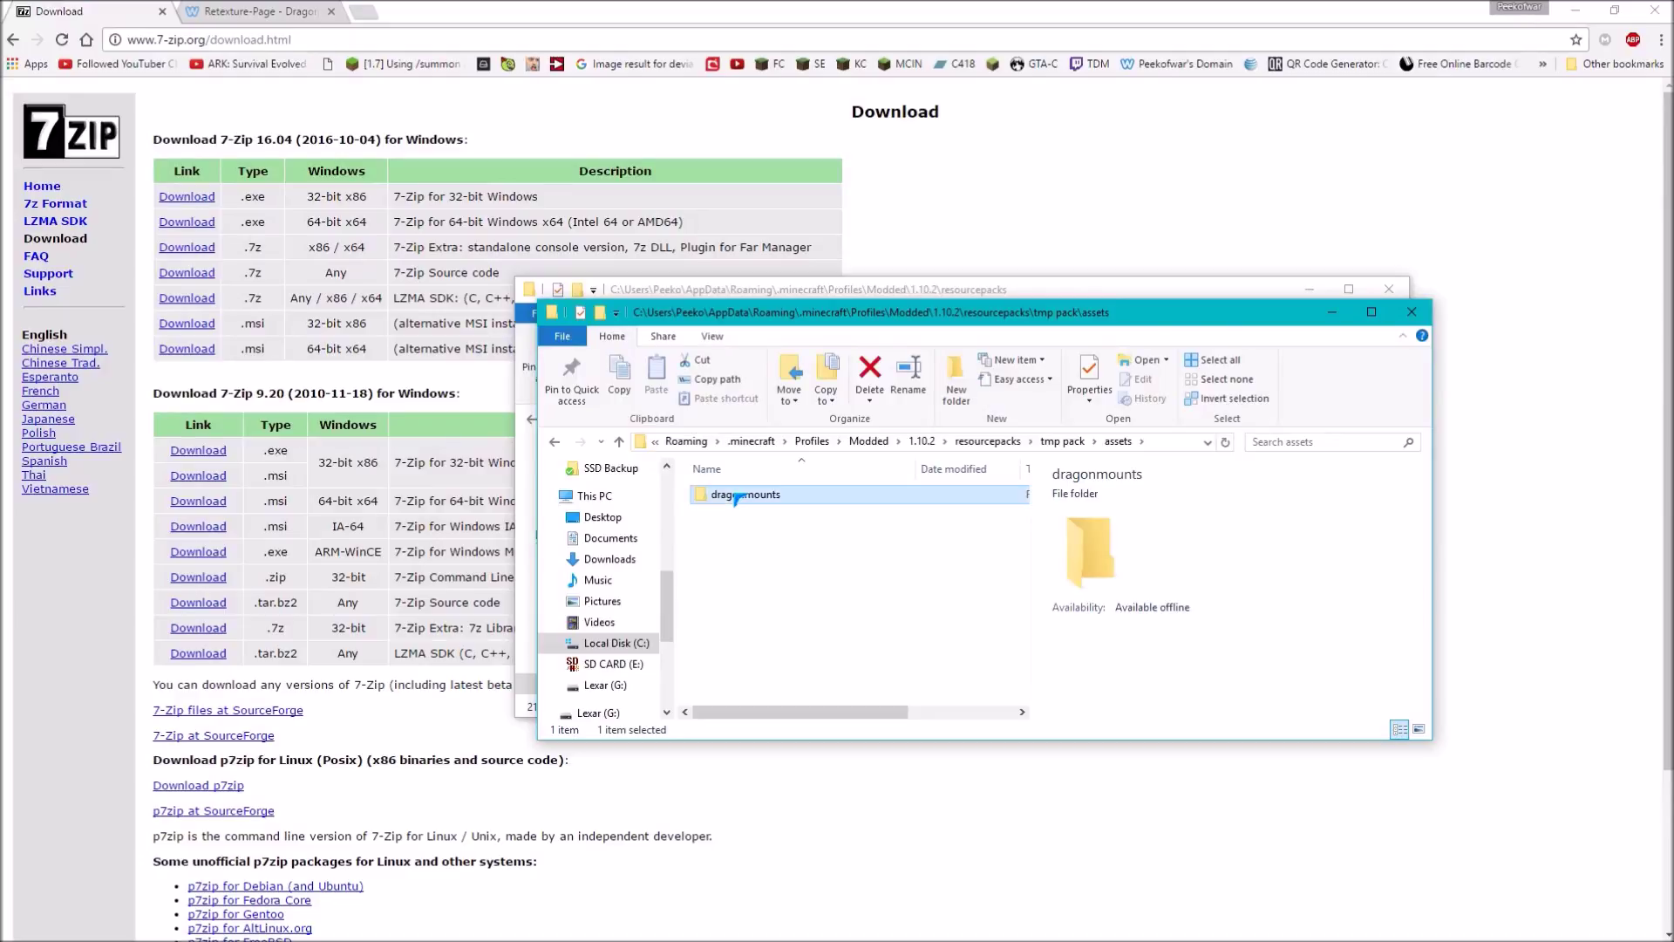
pyautogui.doubleClick(737, 498)
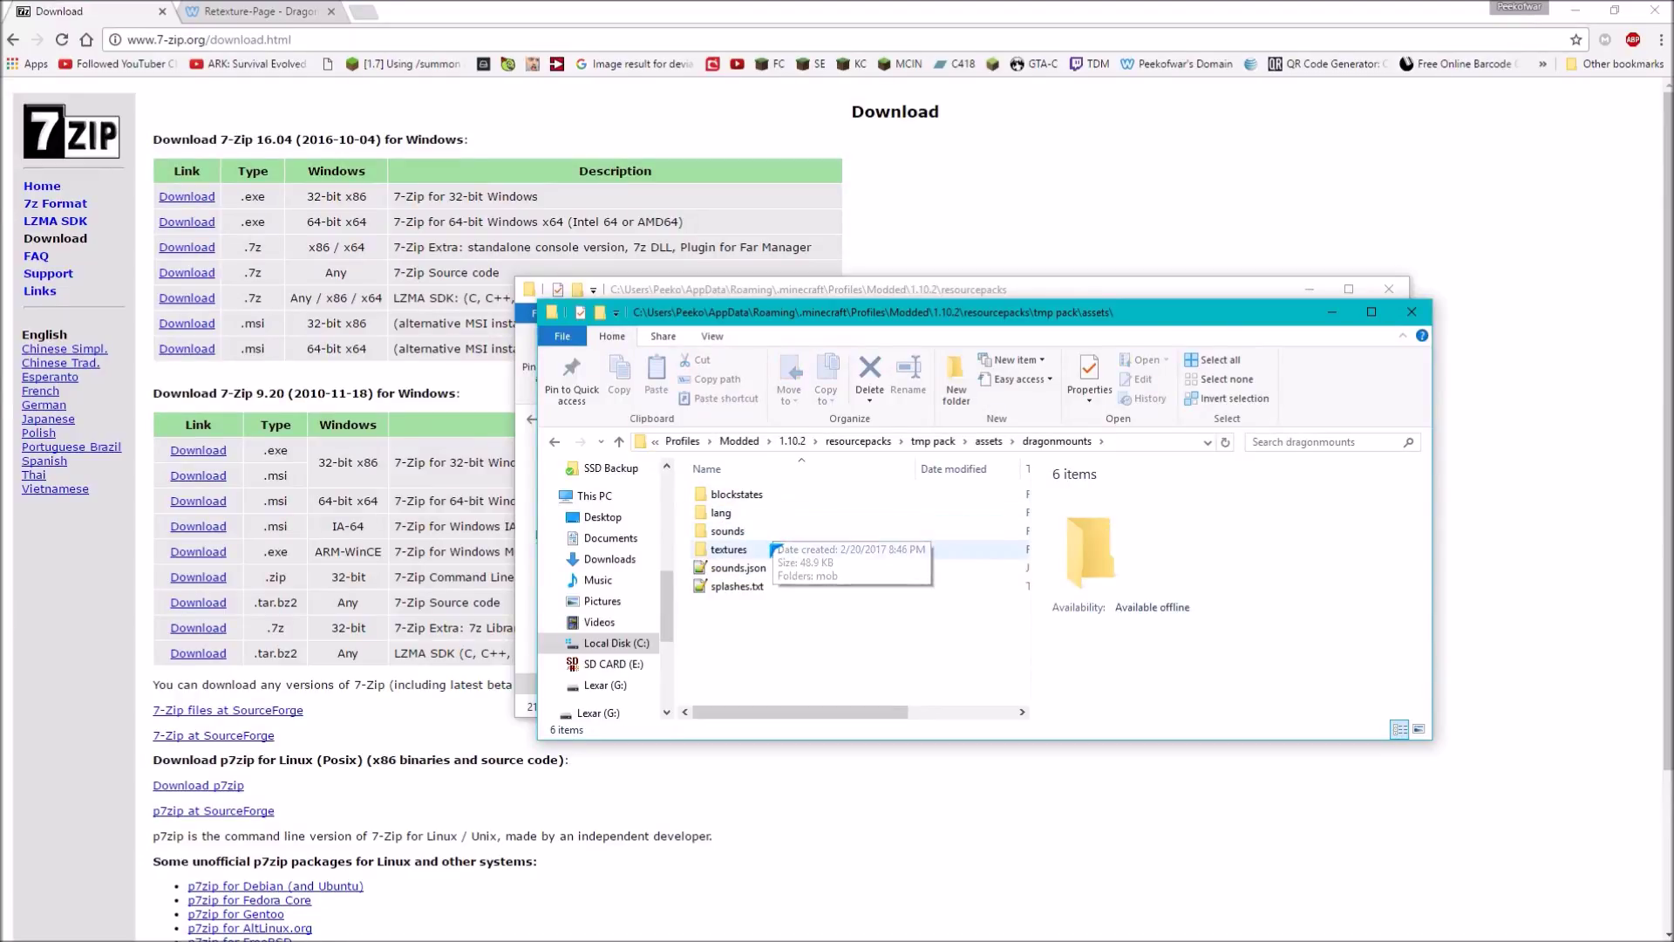
# Check the sound files in sounds\mob\enderdragon and return to the tmp pack's dragonmounts folder
pyautogui.click(770, 534)
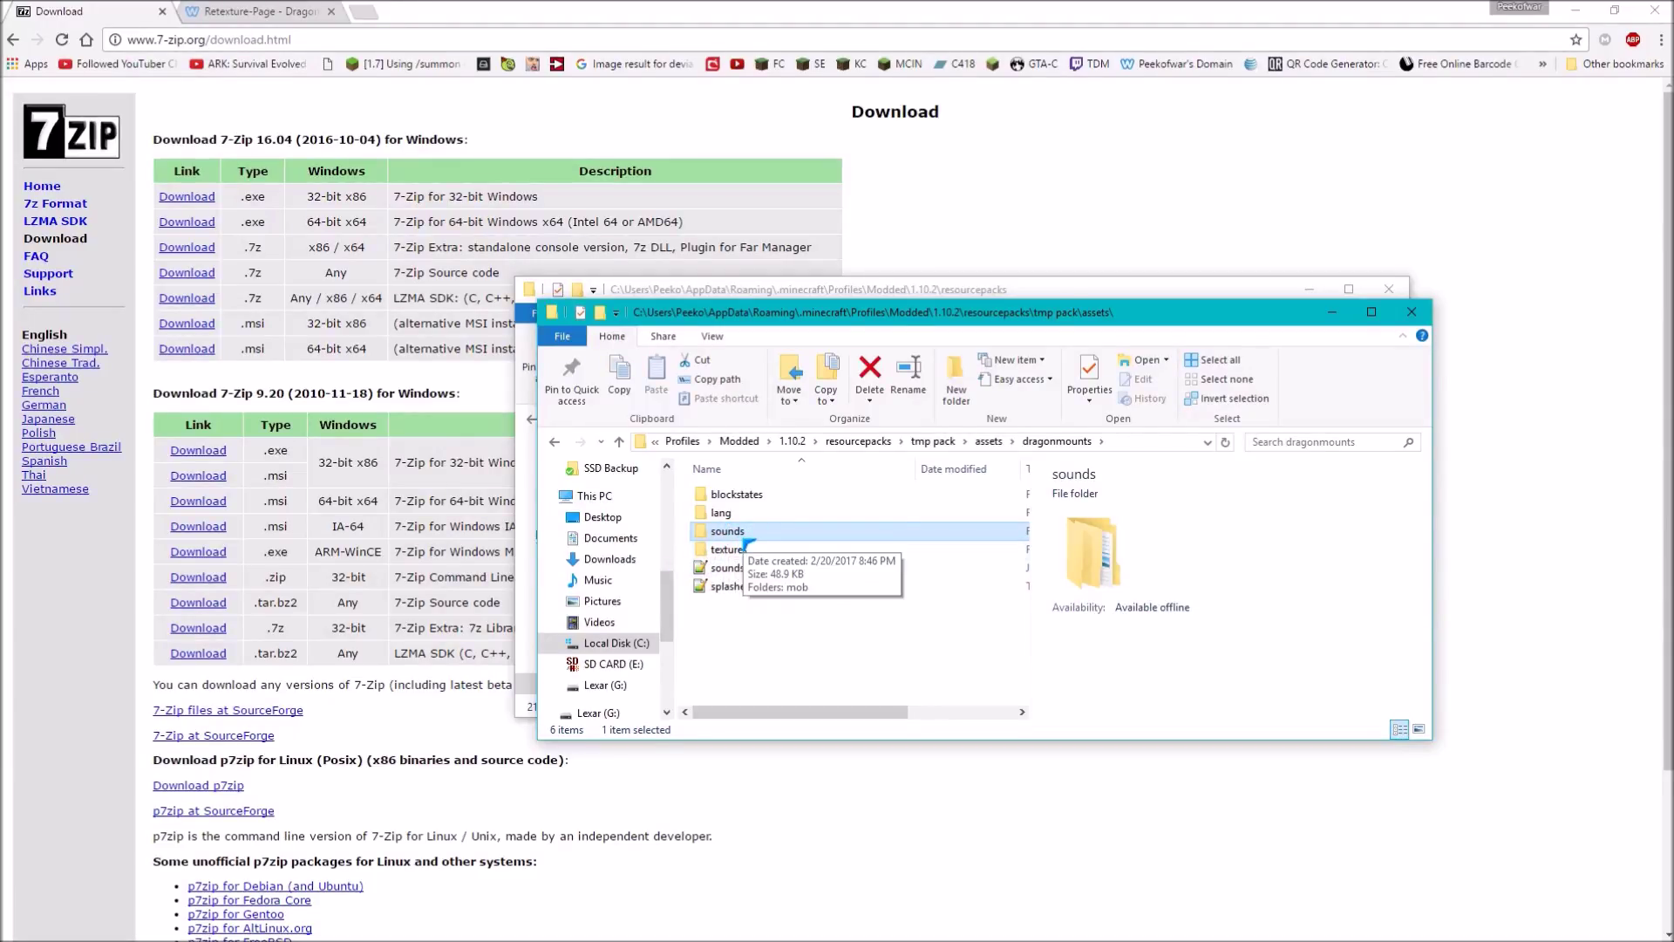
pyautogui.doubleClick(754, 534)
pyautogui.doubleClick(752, 495)
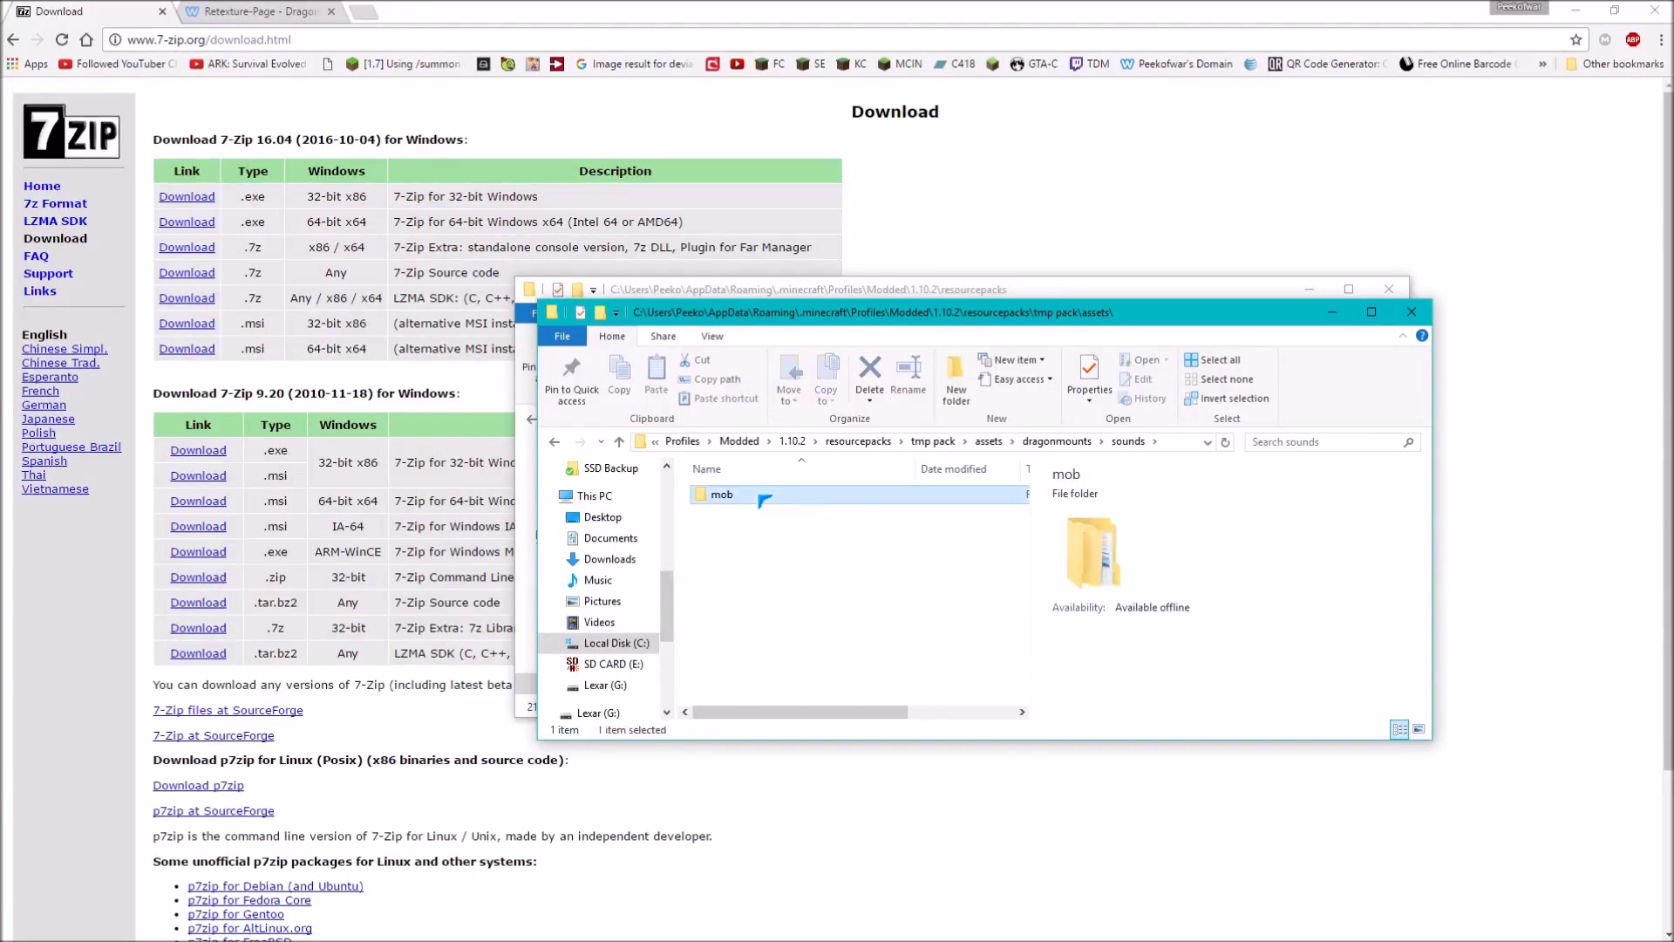
pyautogui.doubleClick(755, 495)
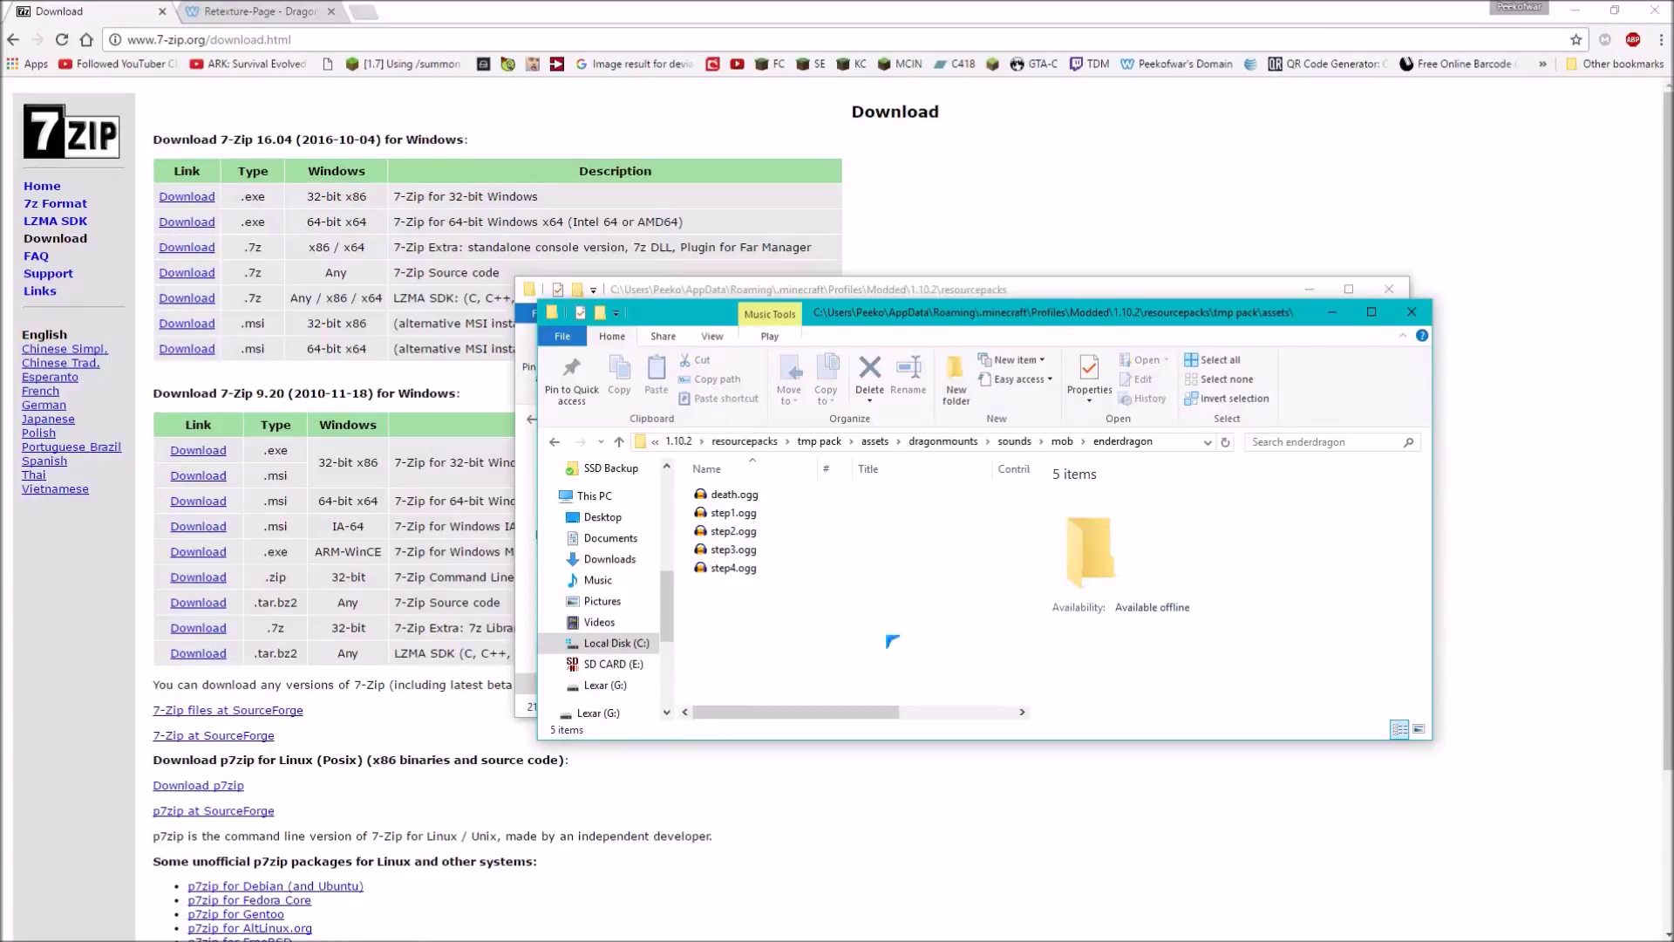
pyautogui.press('BackSpace')
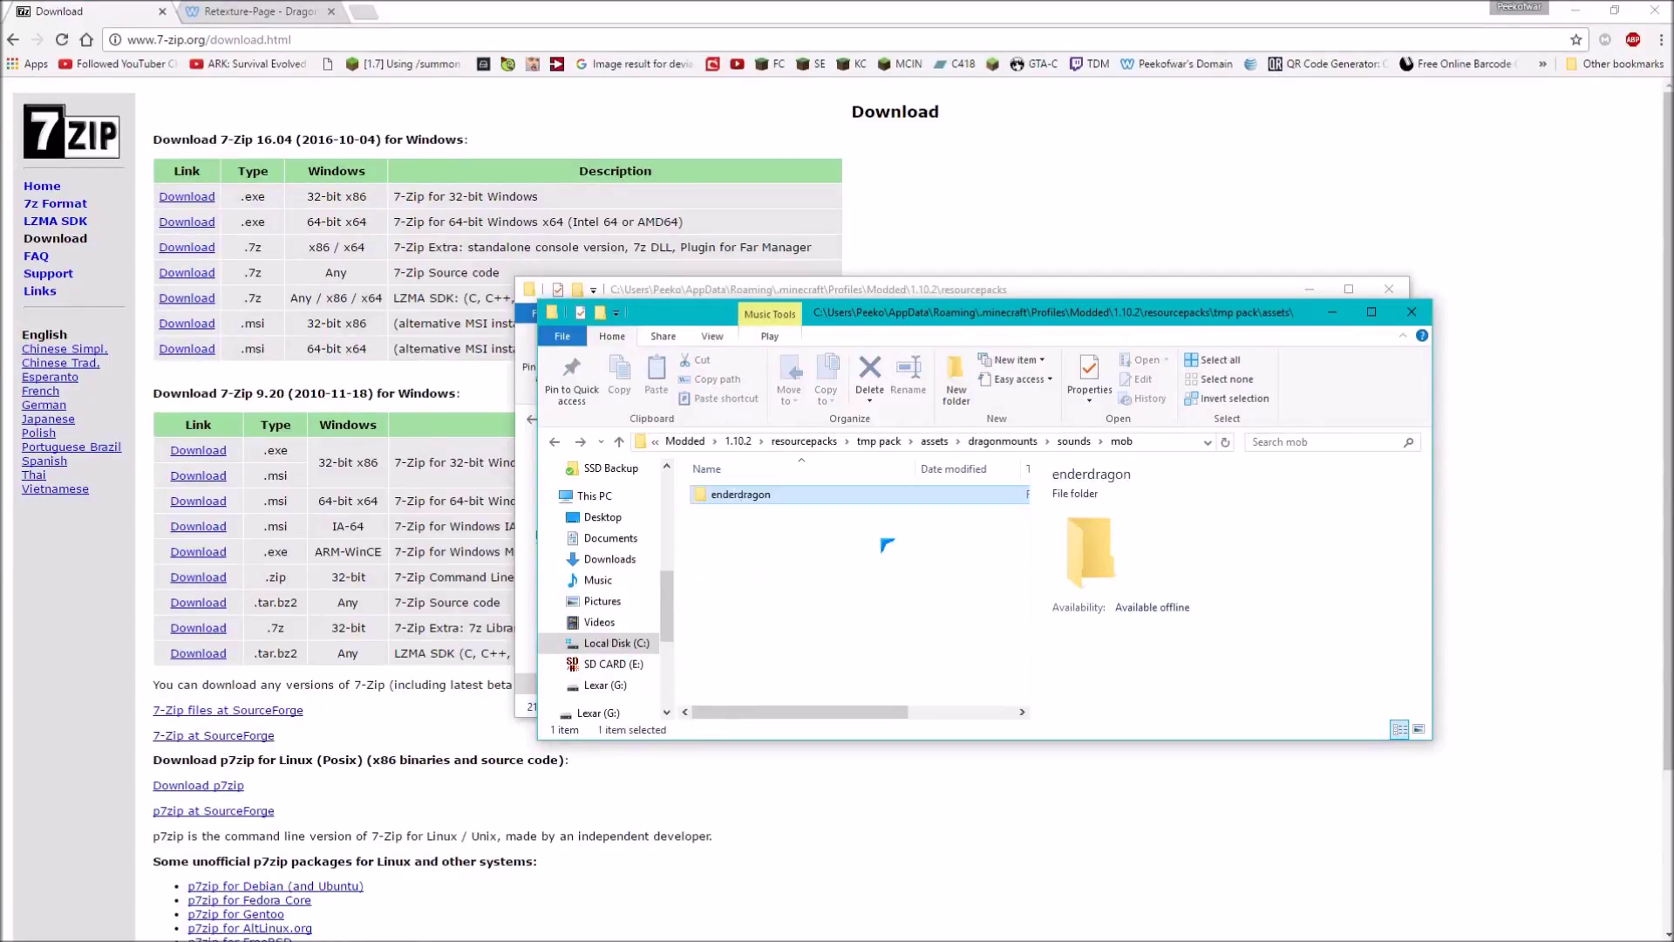
pyautogui.press('BackSpace')
pyautogui.press('BackSpace')
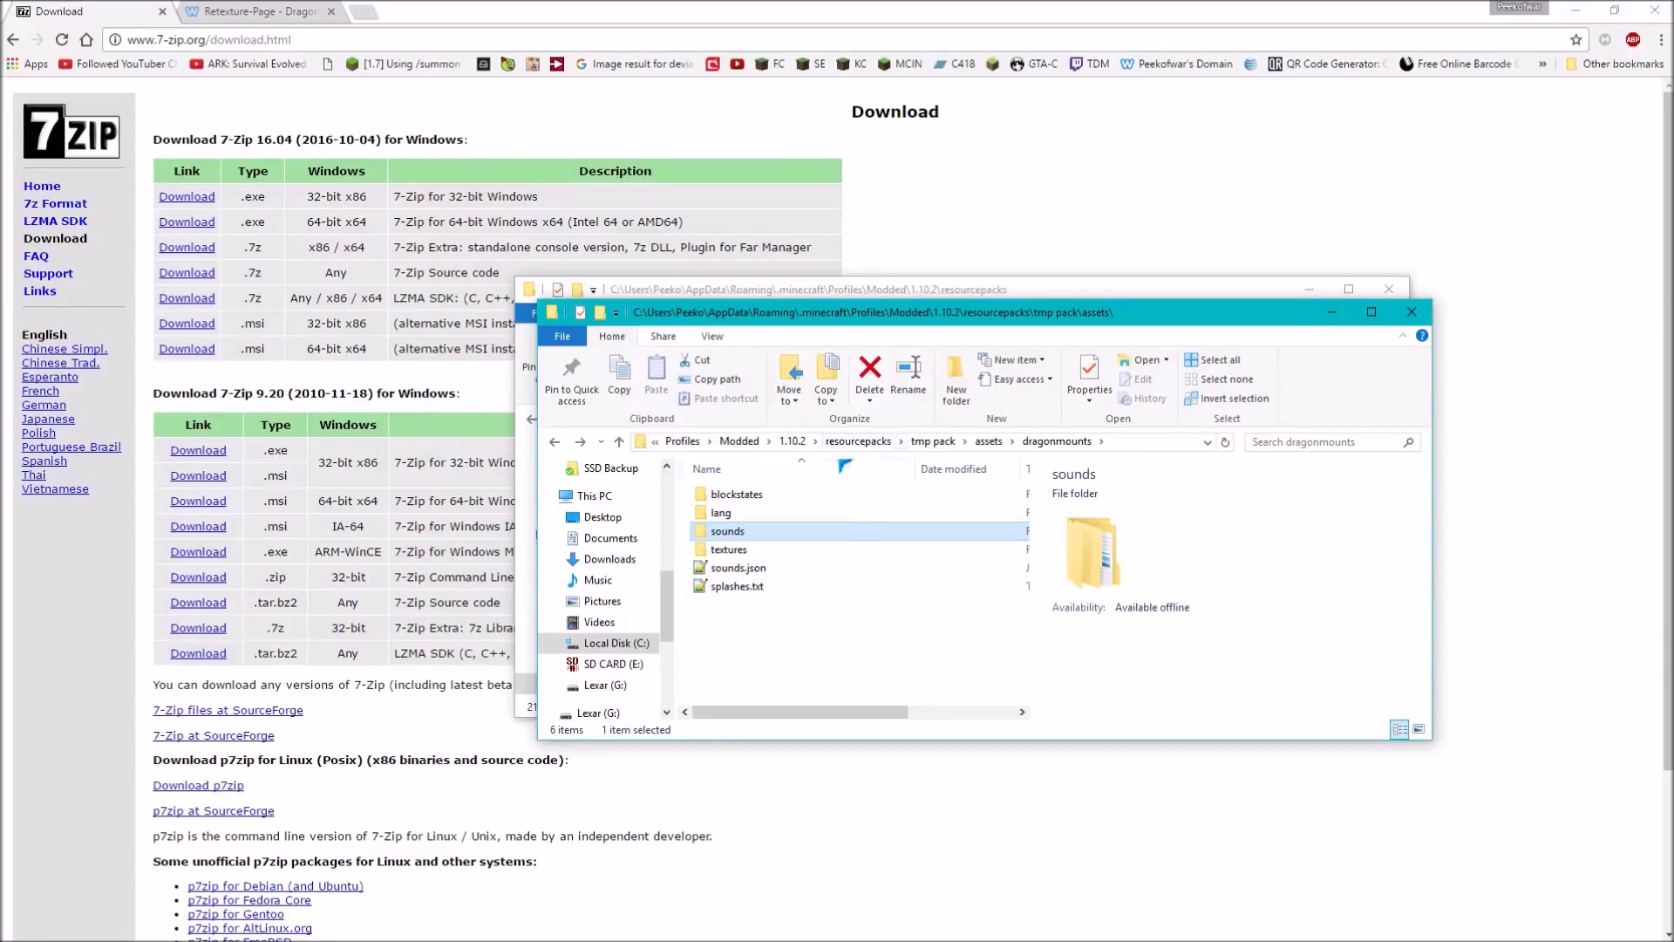
pyautogui.press('BackSpace')
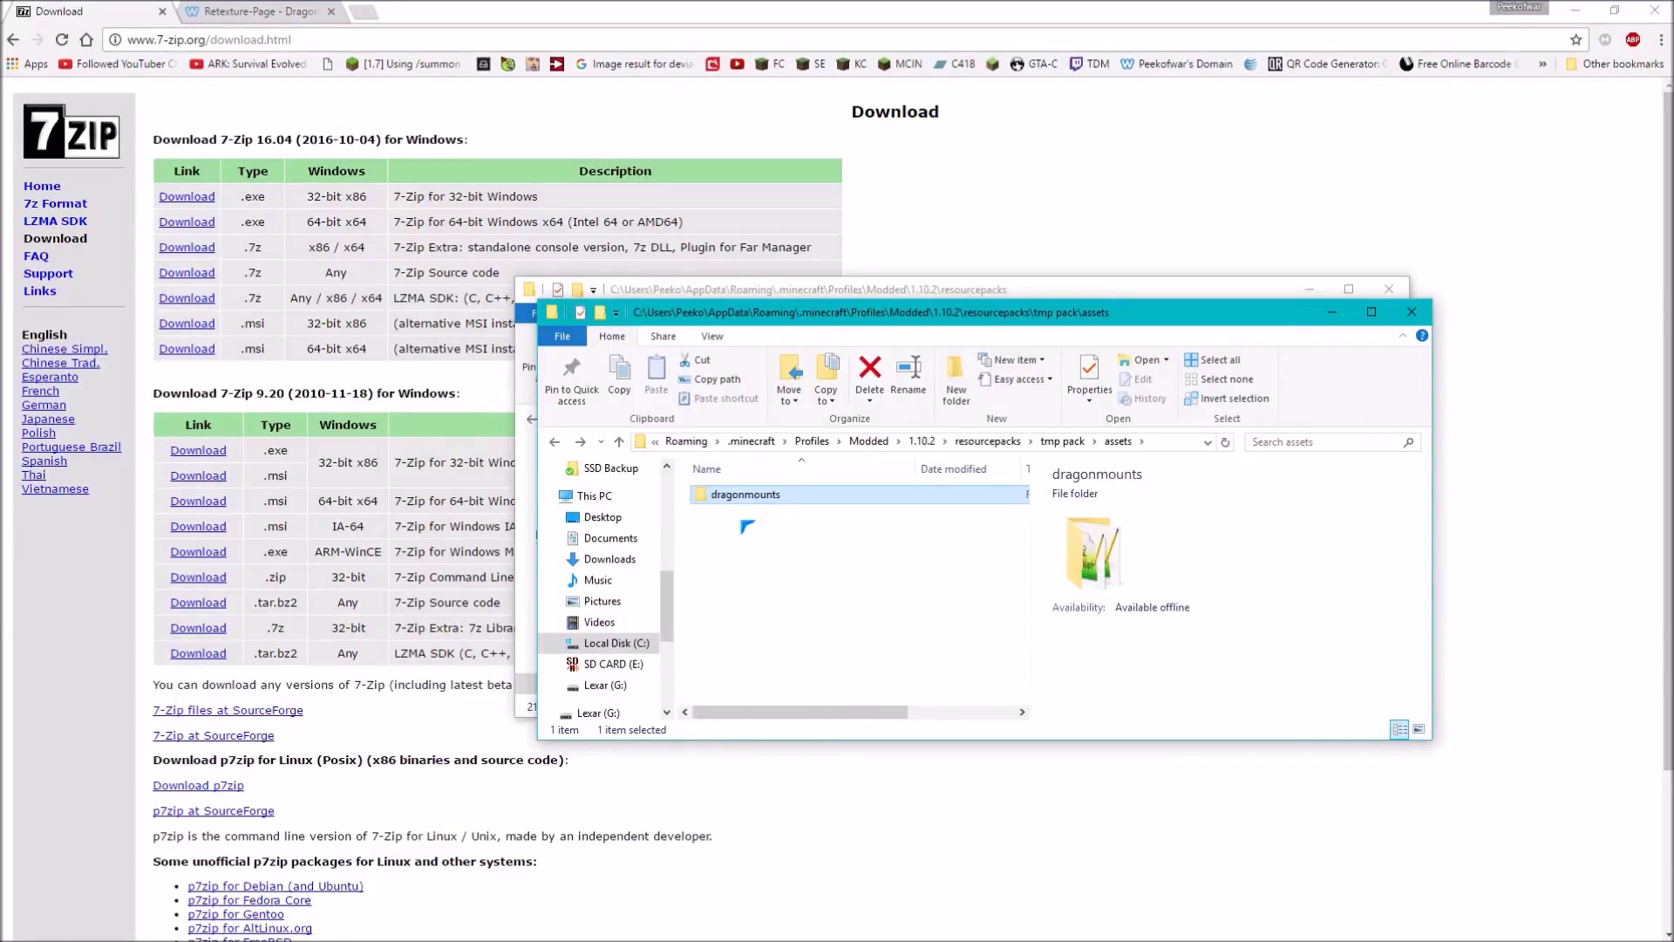
pyautogui.press('Return')
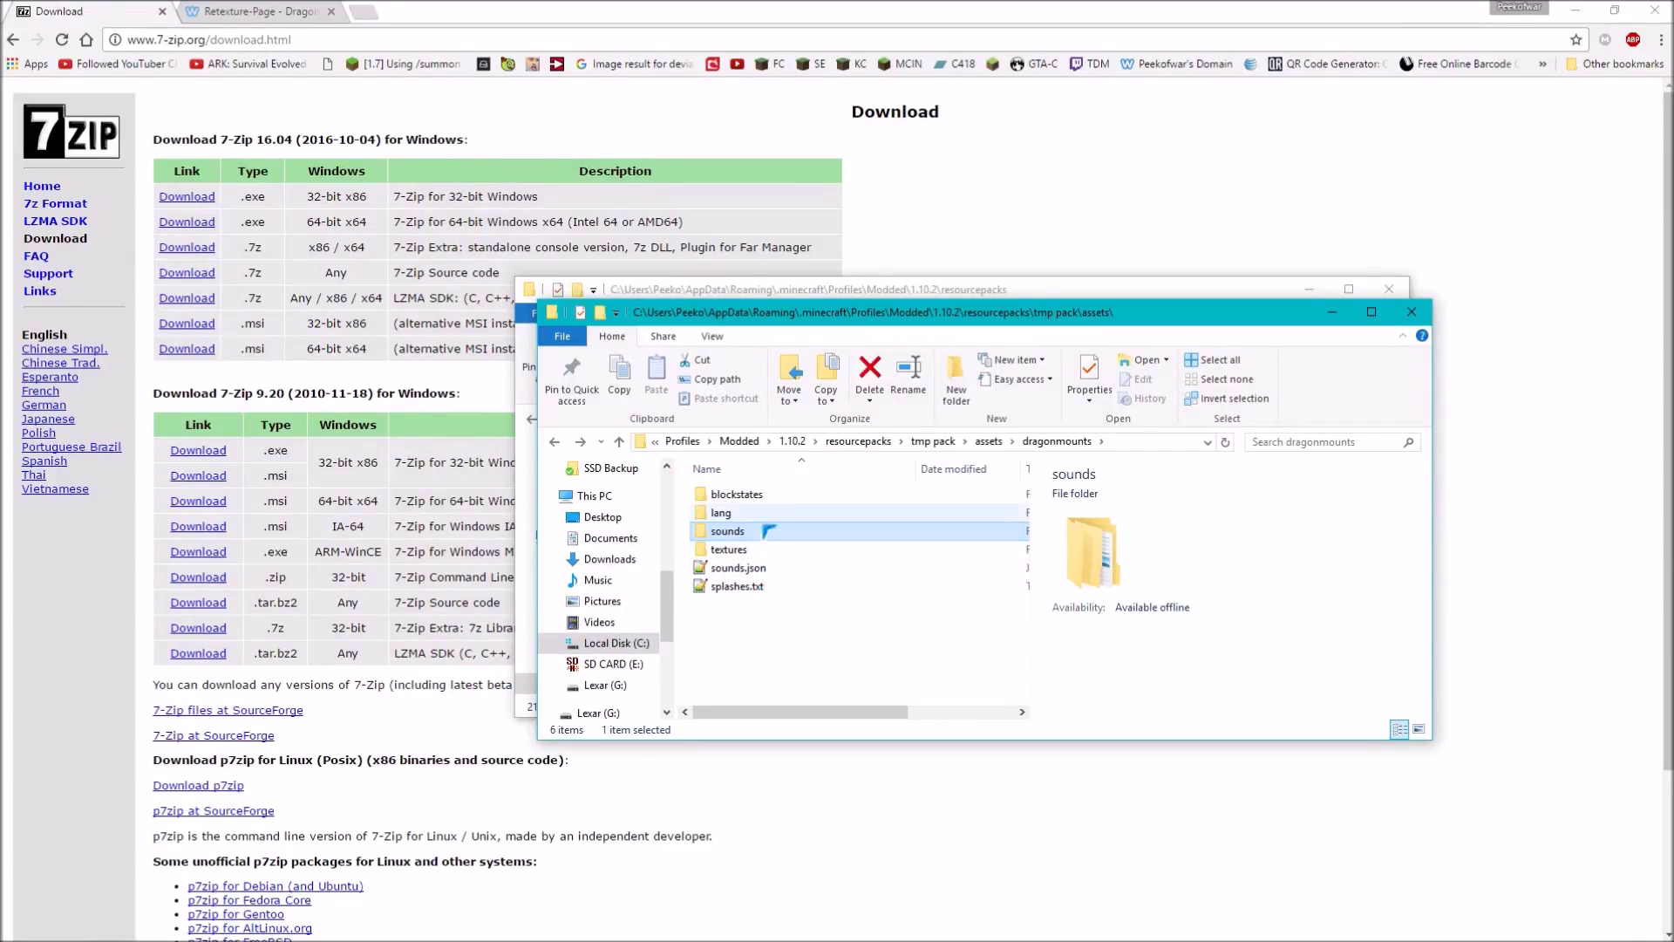
# Open the dragon folder under textures\entities in the tmp pack
pyautogui.doubleClick(766, 546)
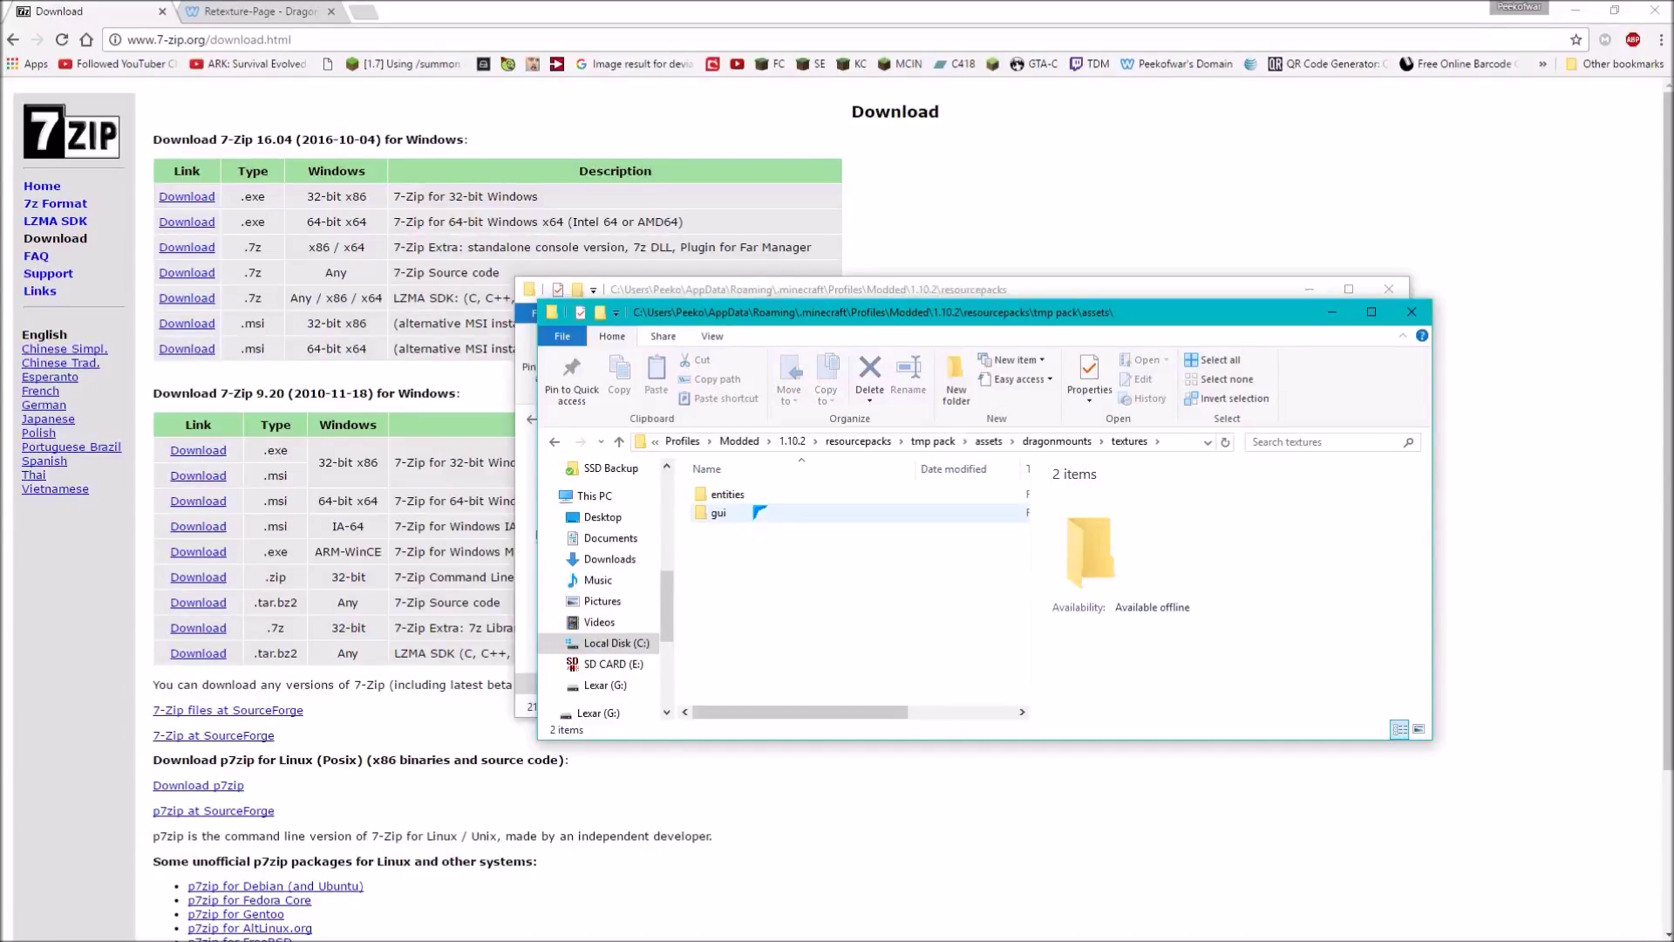
pyautogui.doubleClick(758, 494)
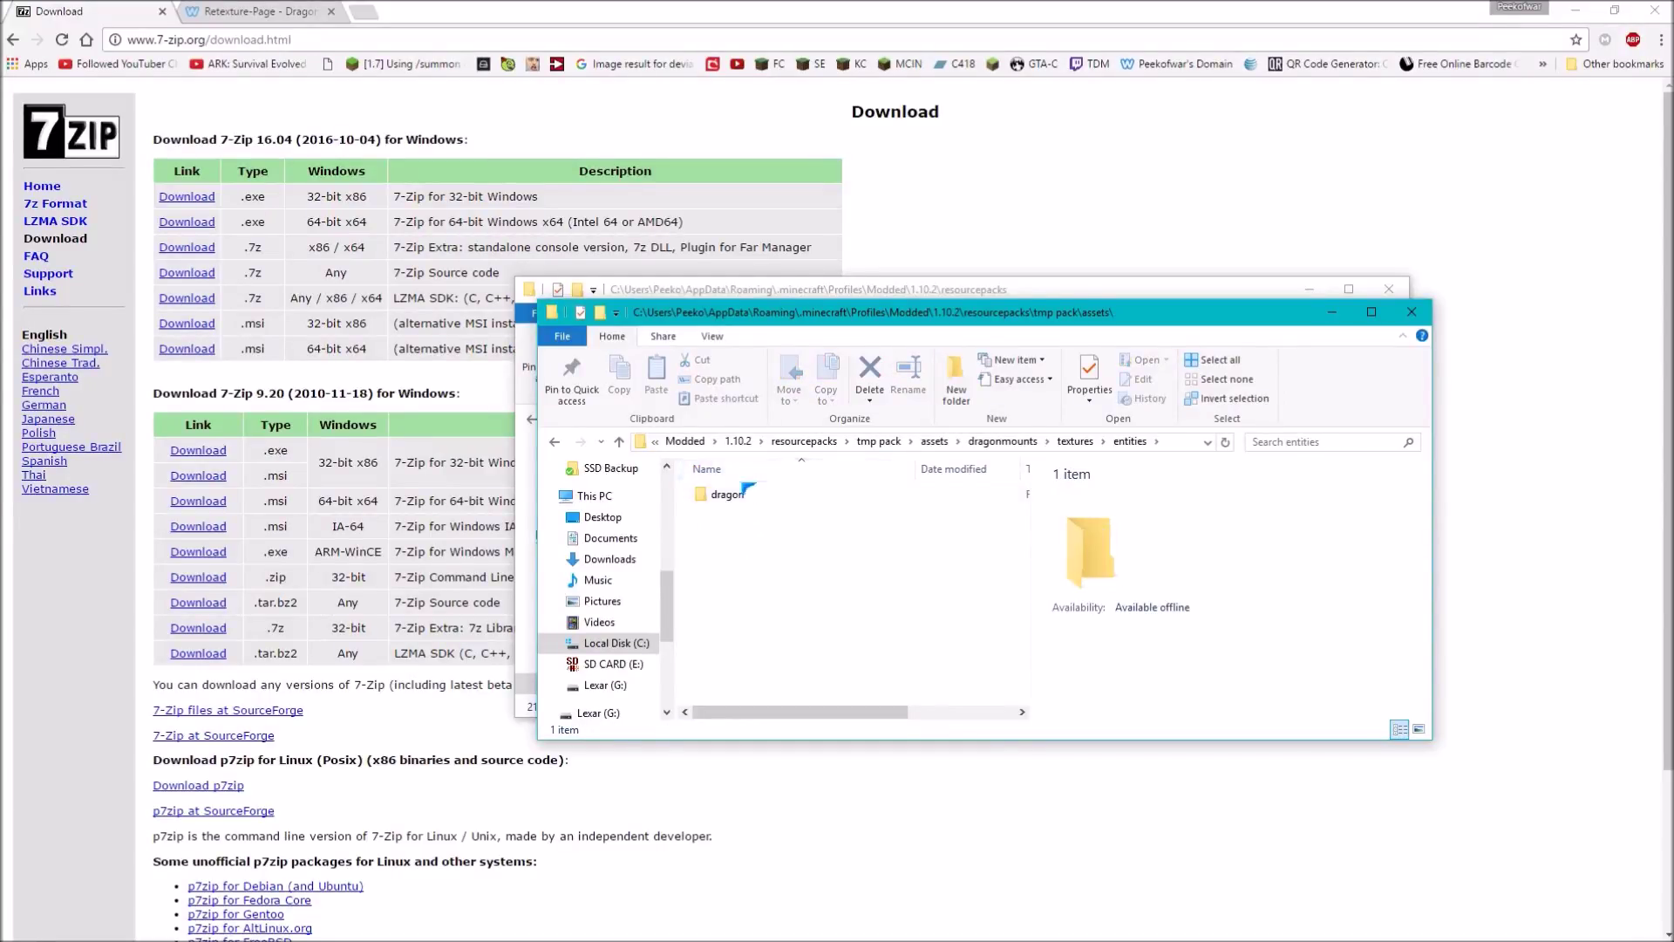
pyautogui.click(758, 494)
pyautogui.click(751, 496)
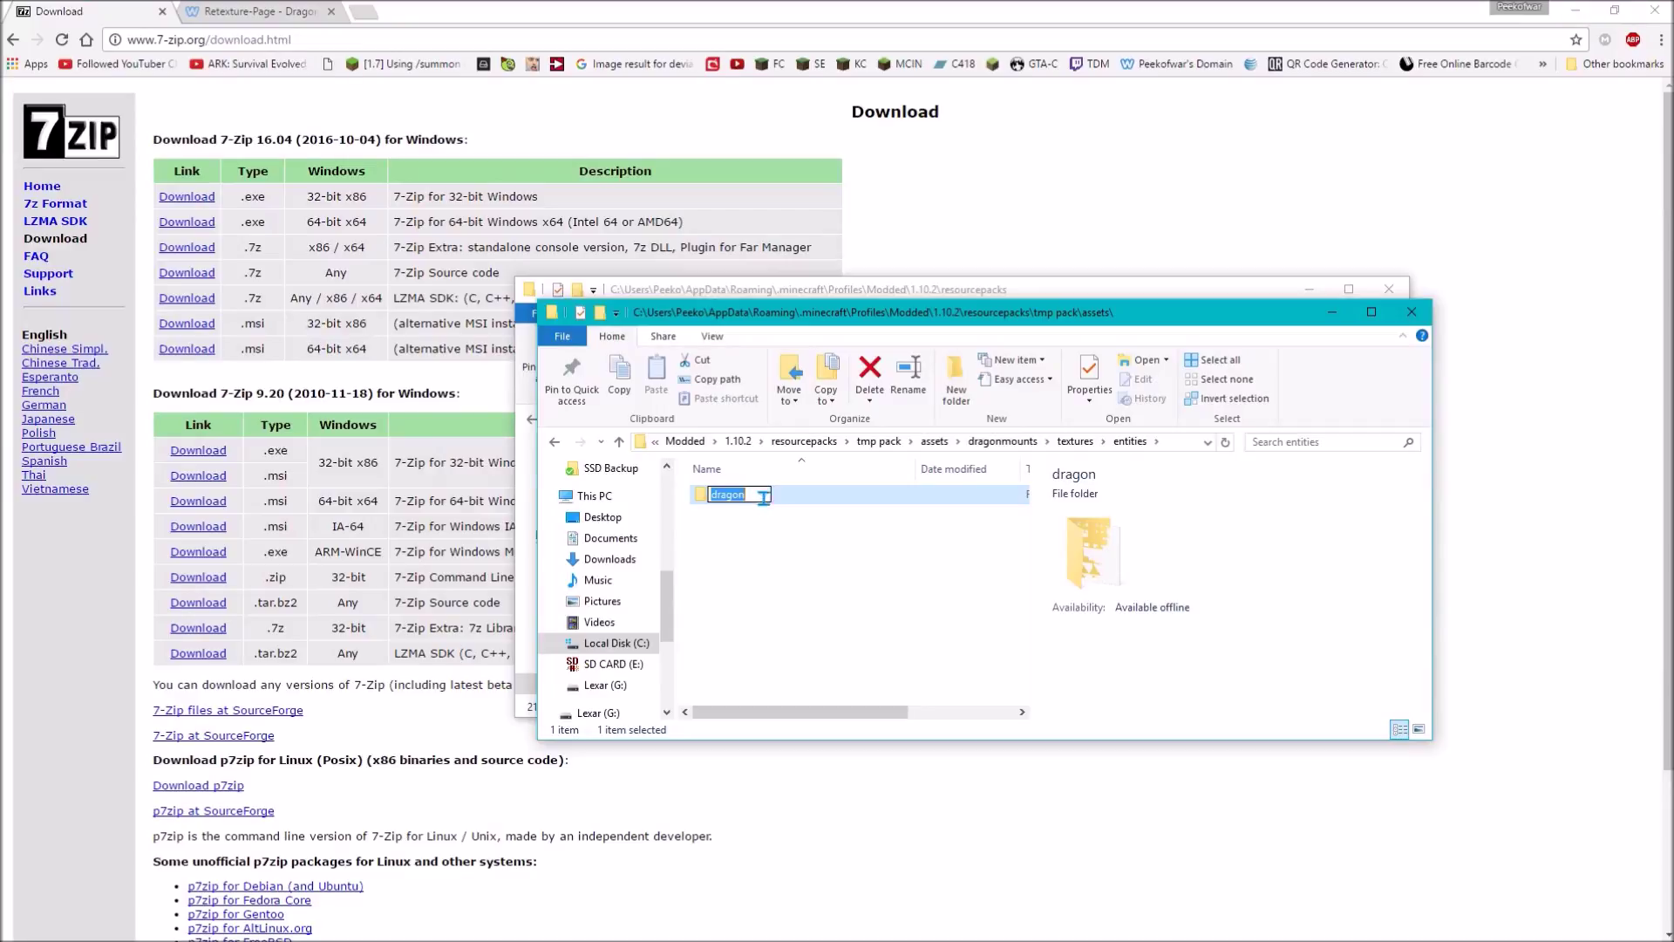
pyautogui.click(798, 527)
pyautogui.click(820, 497)
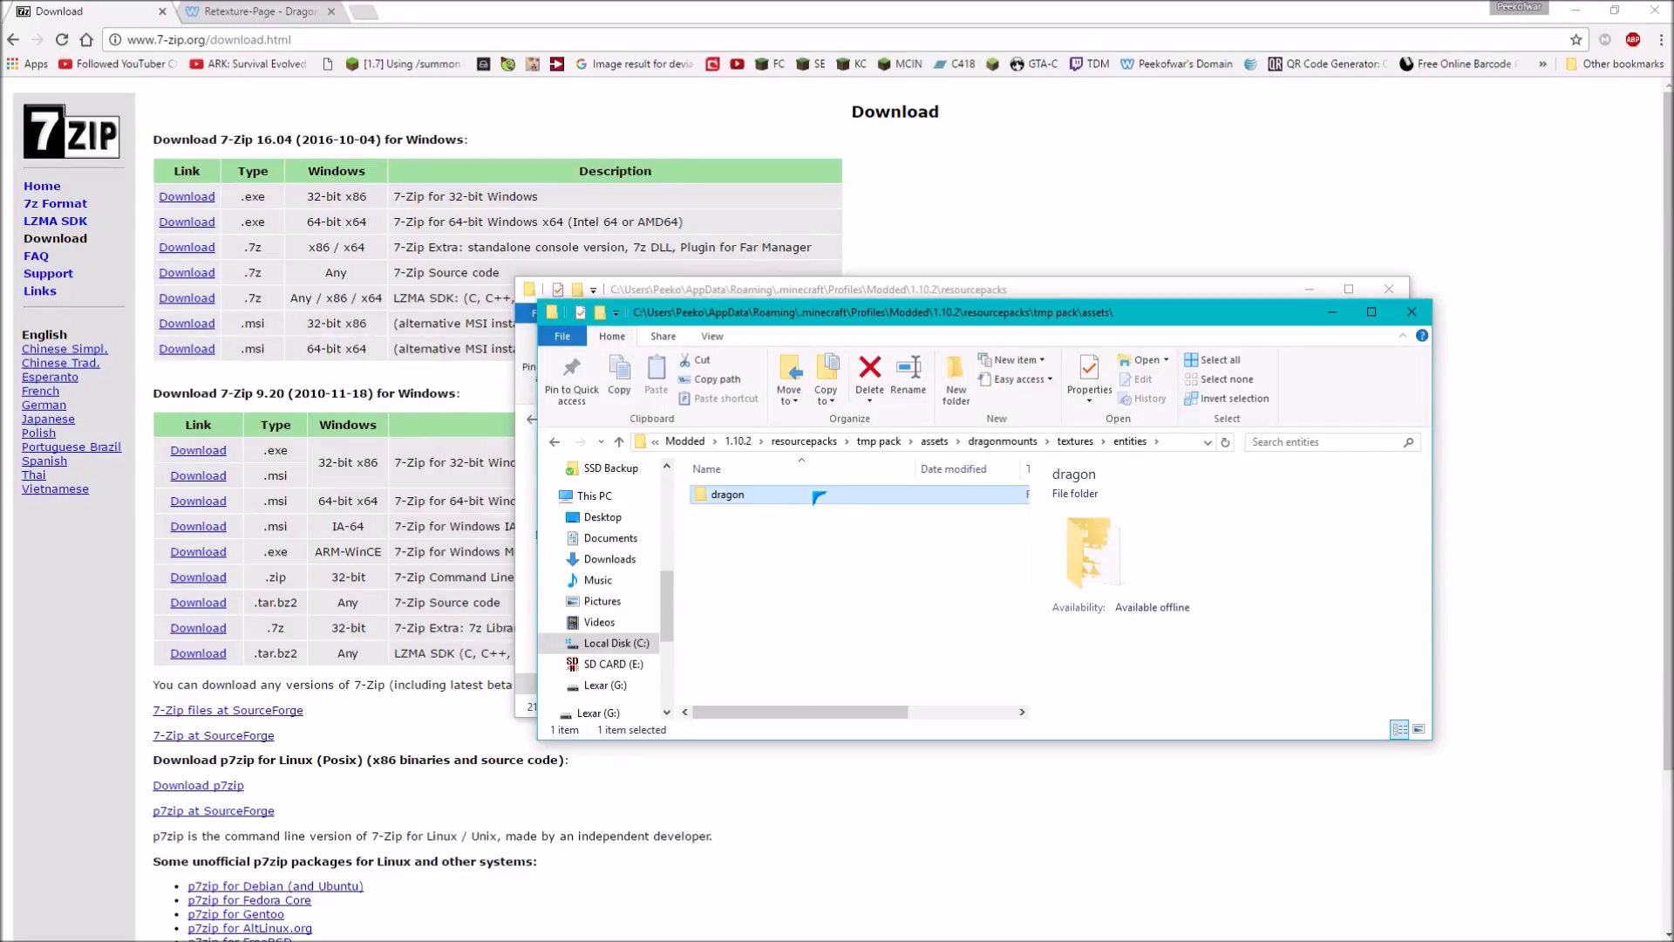
pyautogui.doubleClick(820, 497)
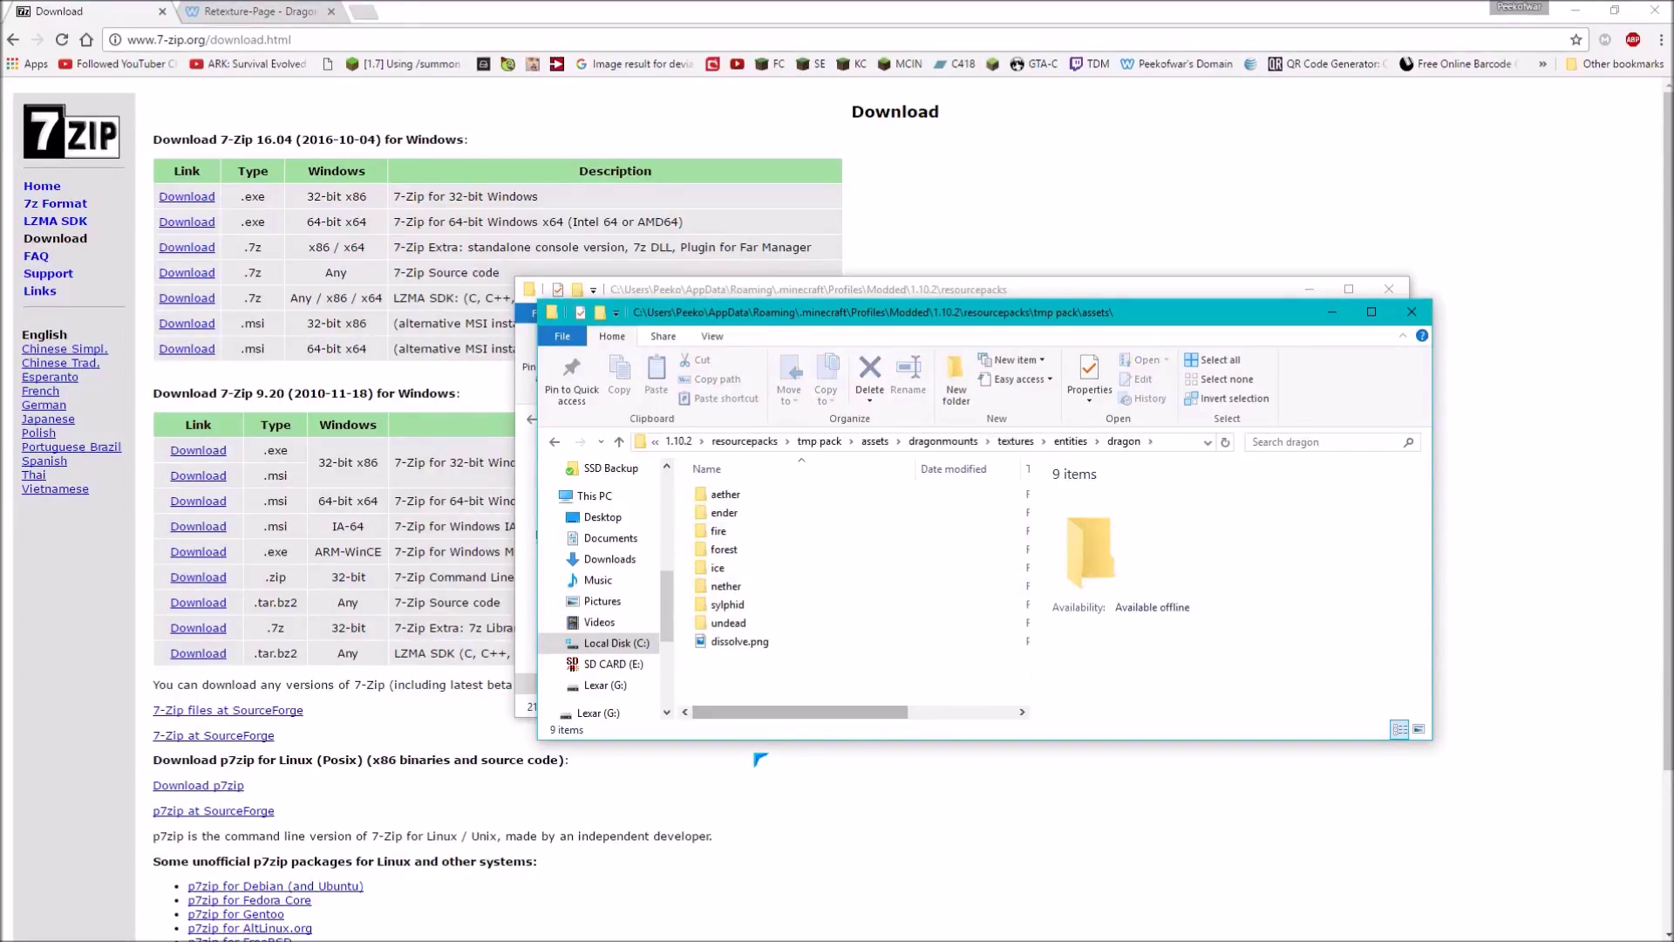
# Look over the dragon breed folders and open the aether folder
pyautogui.click(766, 495)
pyautogui.click(749, 622)
pyautogui.click(758, 510)
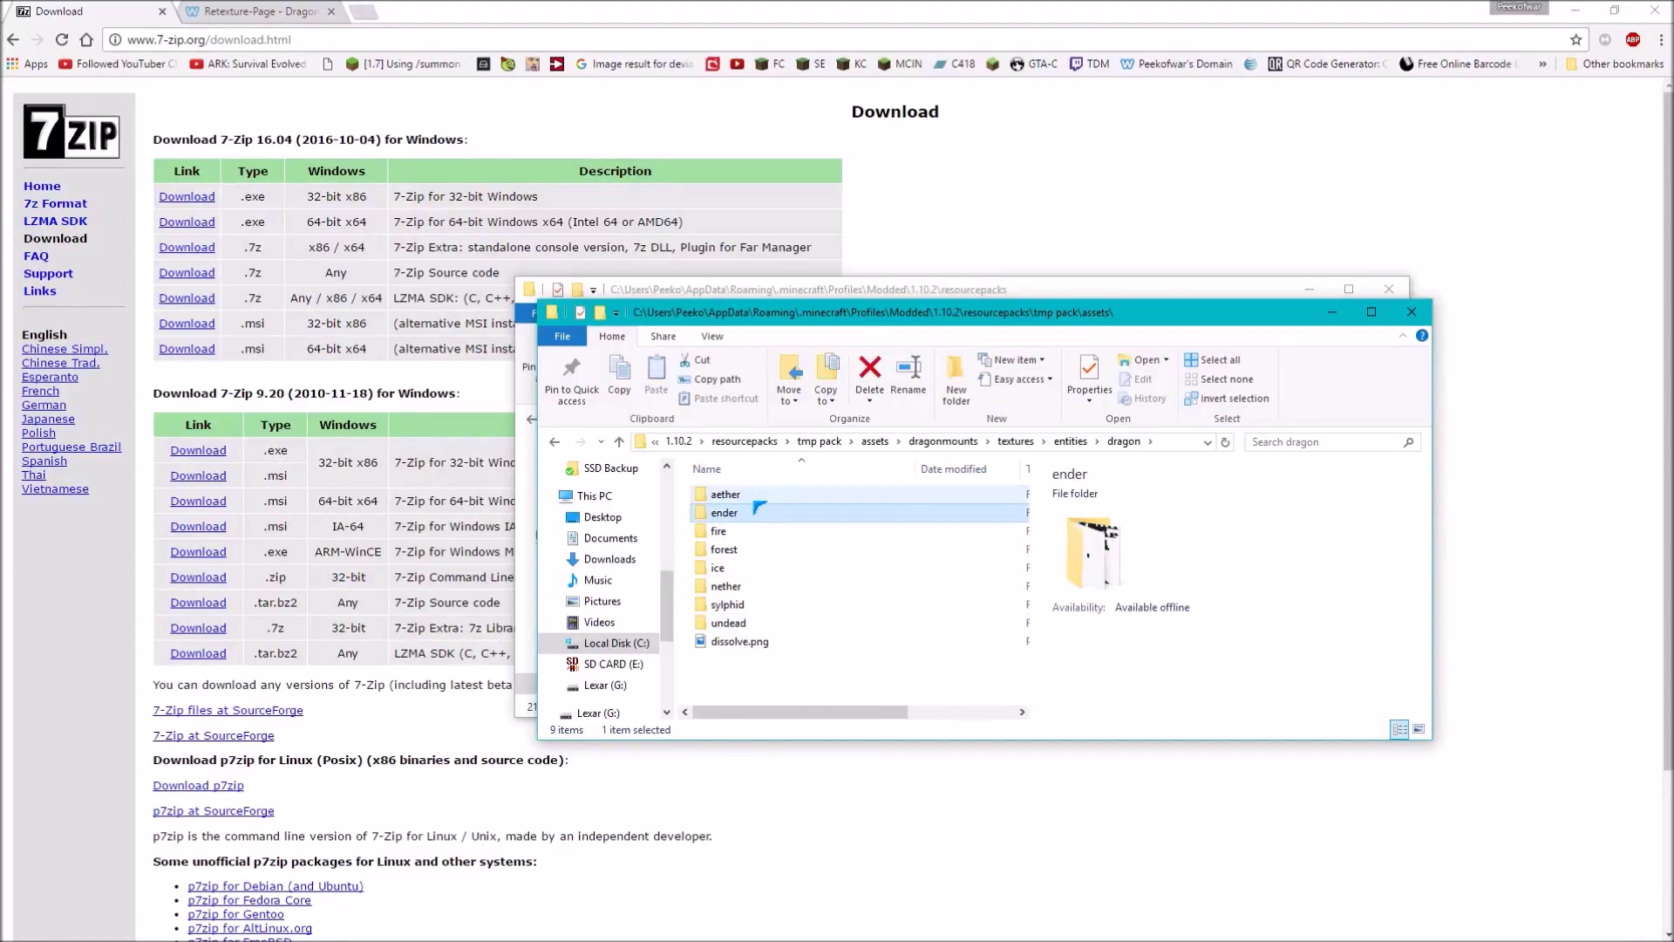
pyautogui.doubleClick(755, 495)
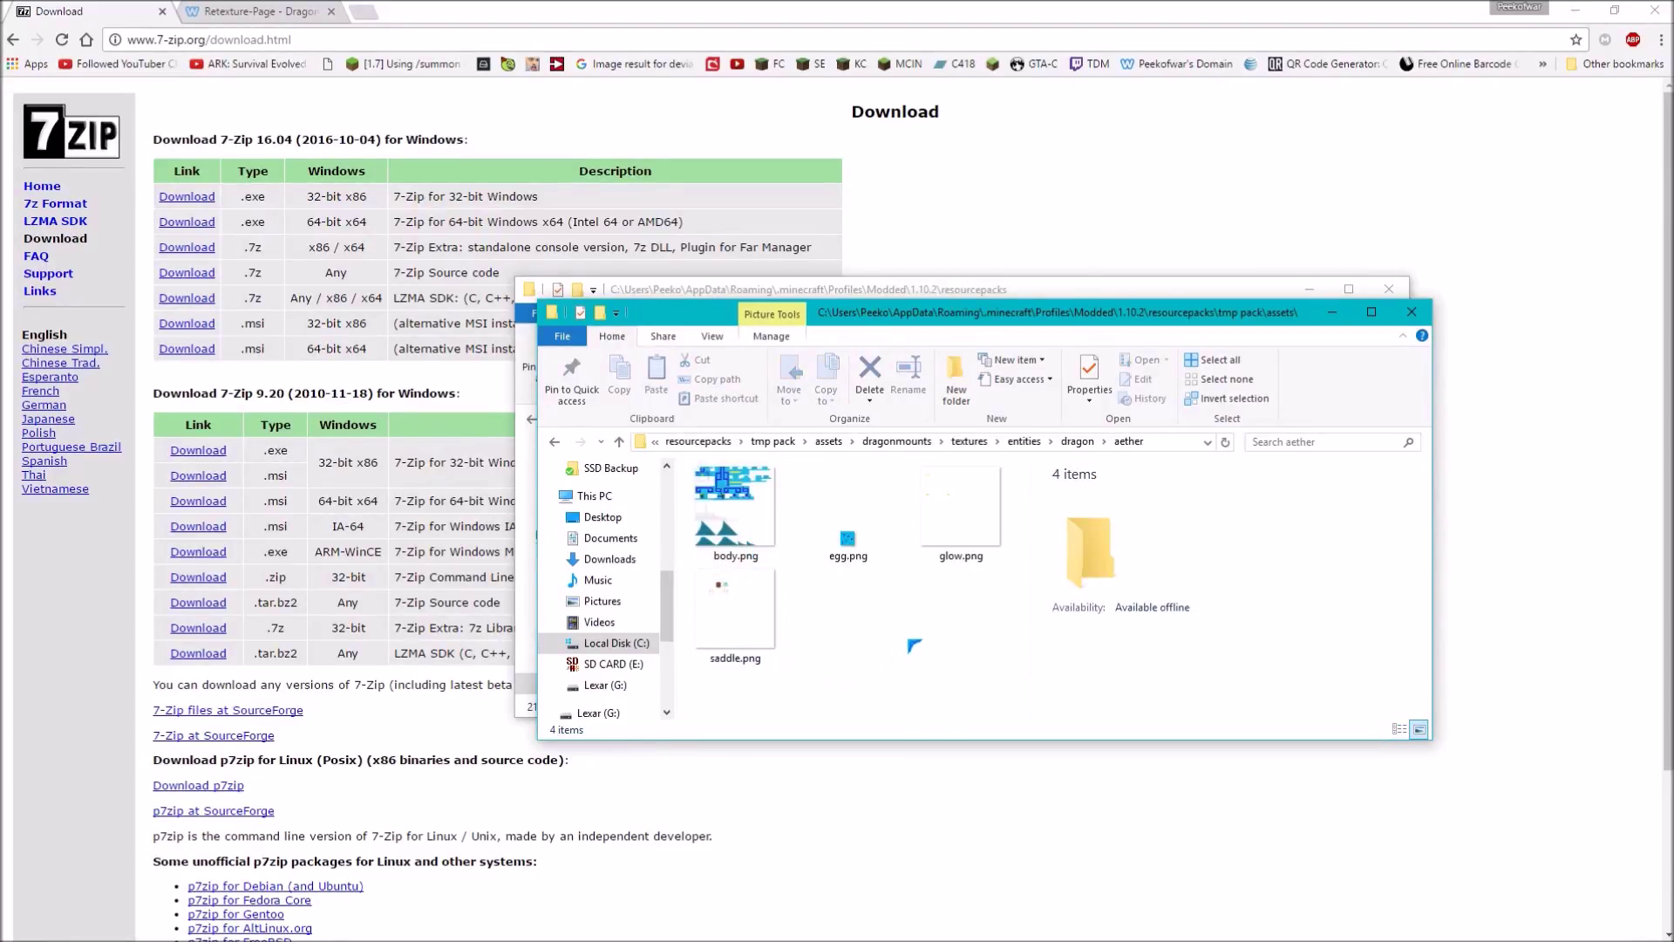
# Open the aether dragon's glow.png for editing in paint.net
pyautogui.click(933, 540)
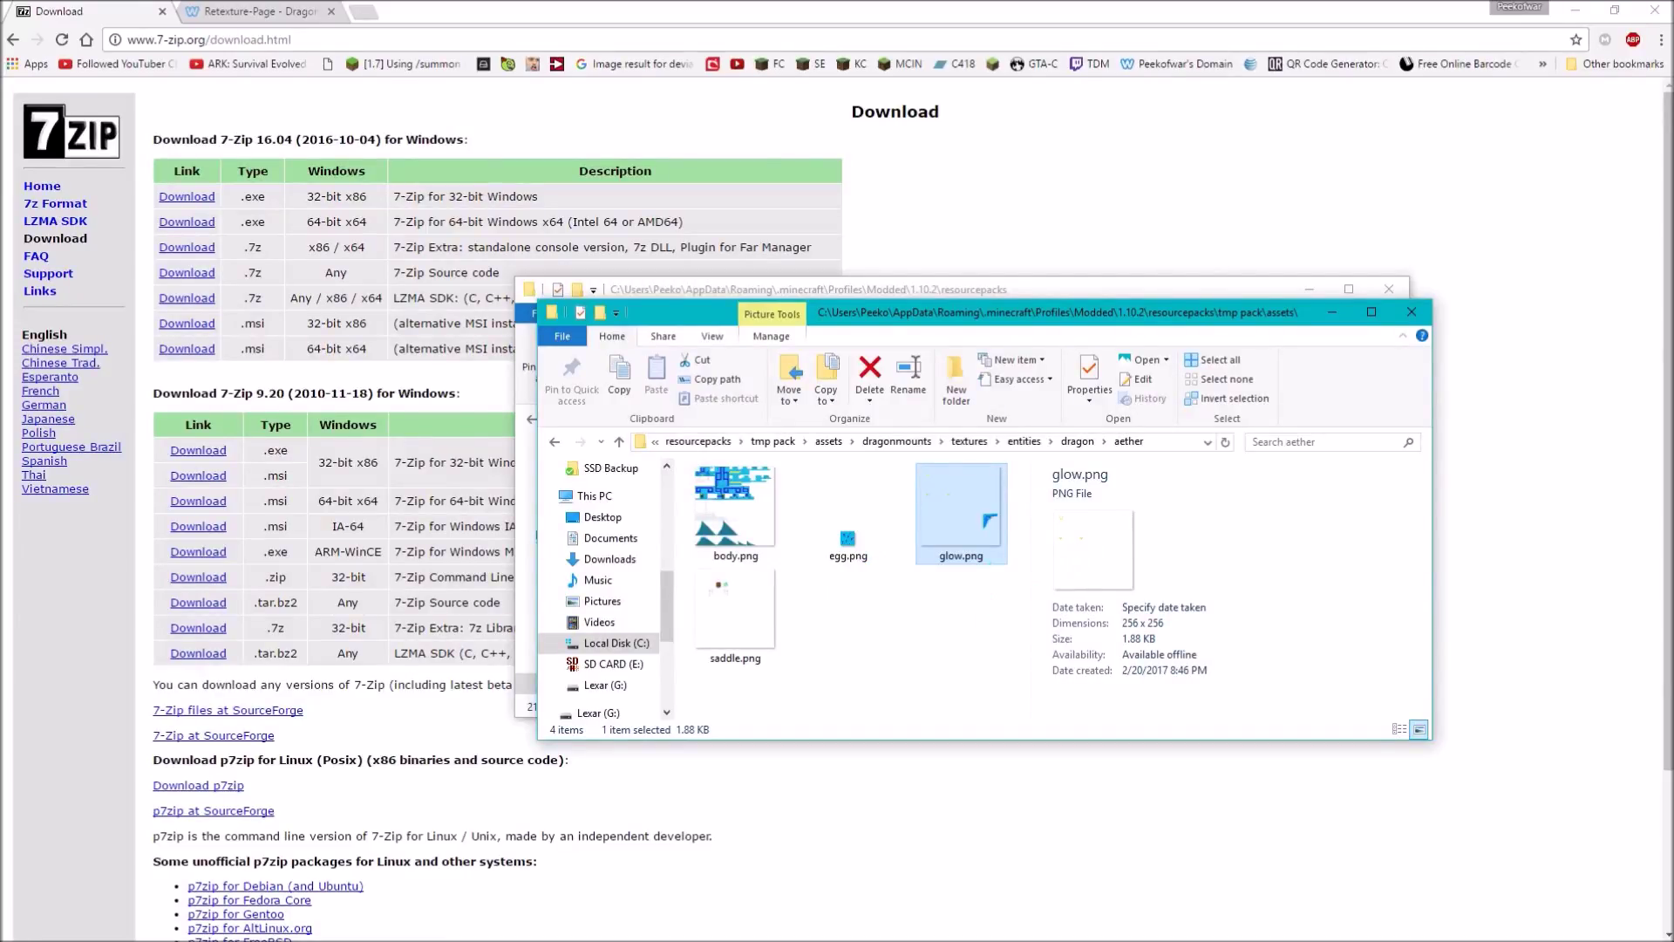
pyautogui.rightClick(983, 516)
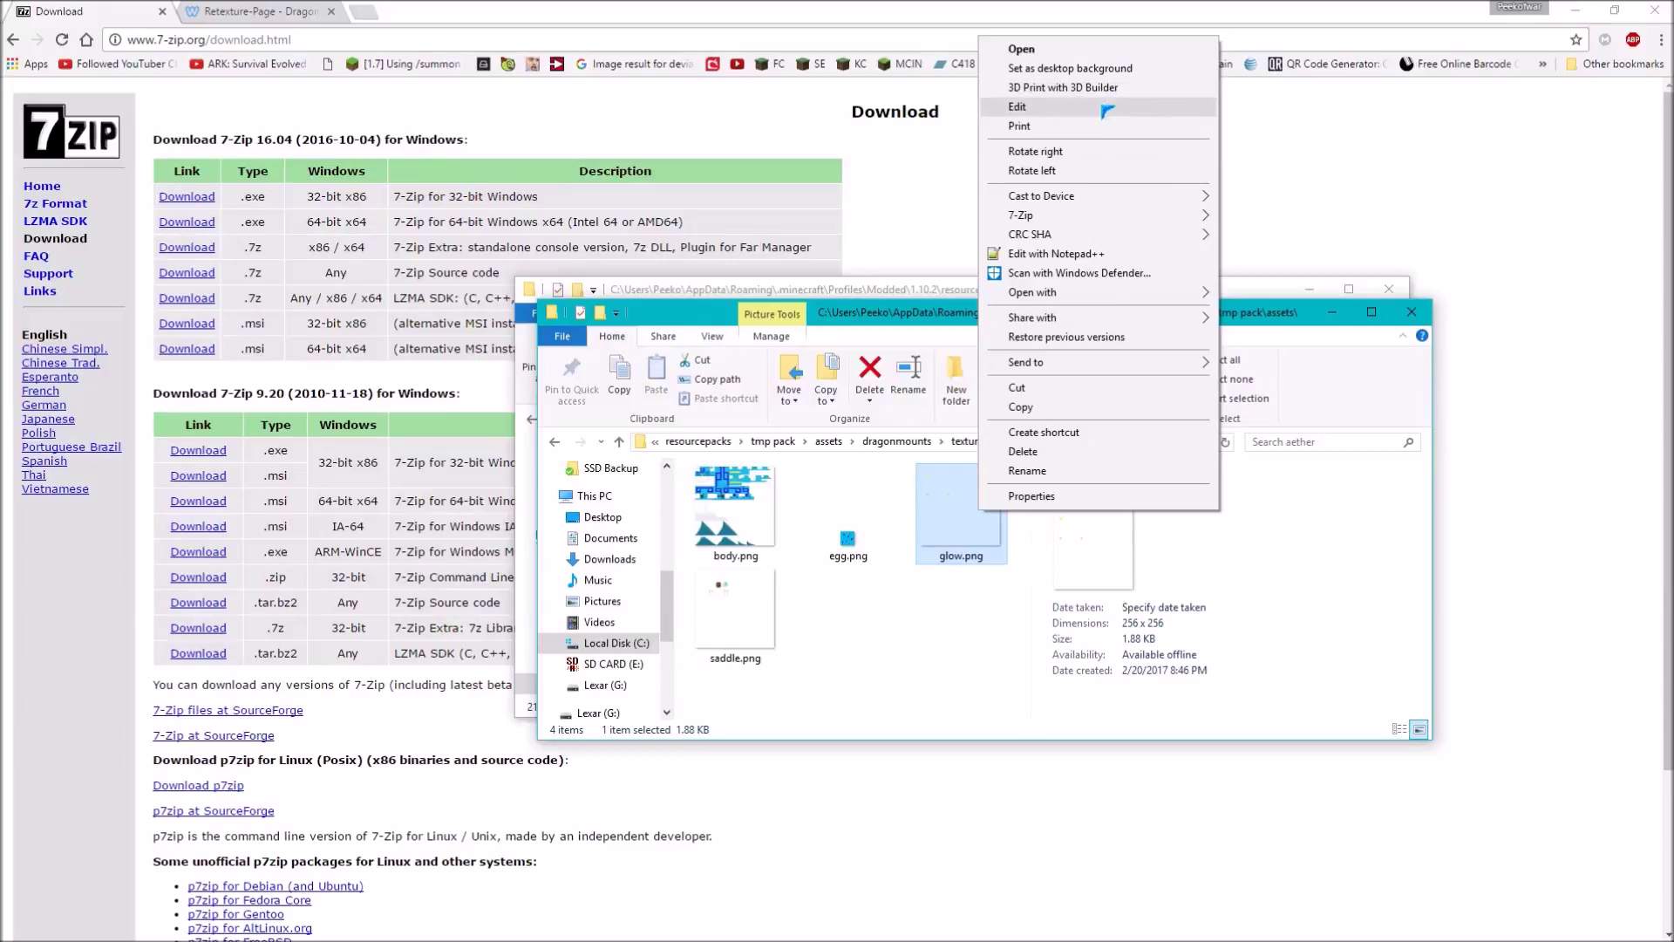
pyautogui.click(1094, 106)
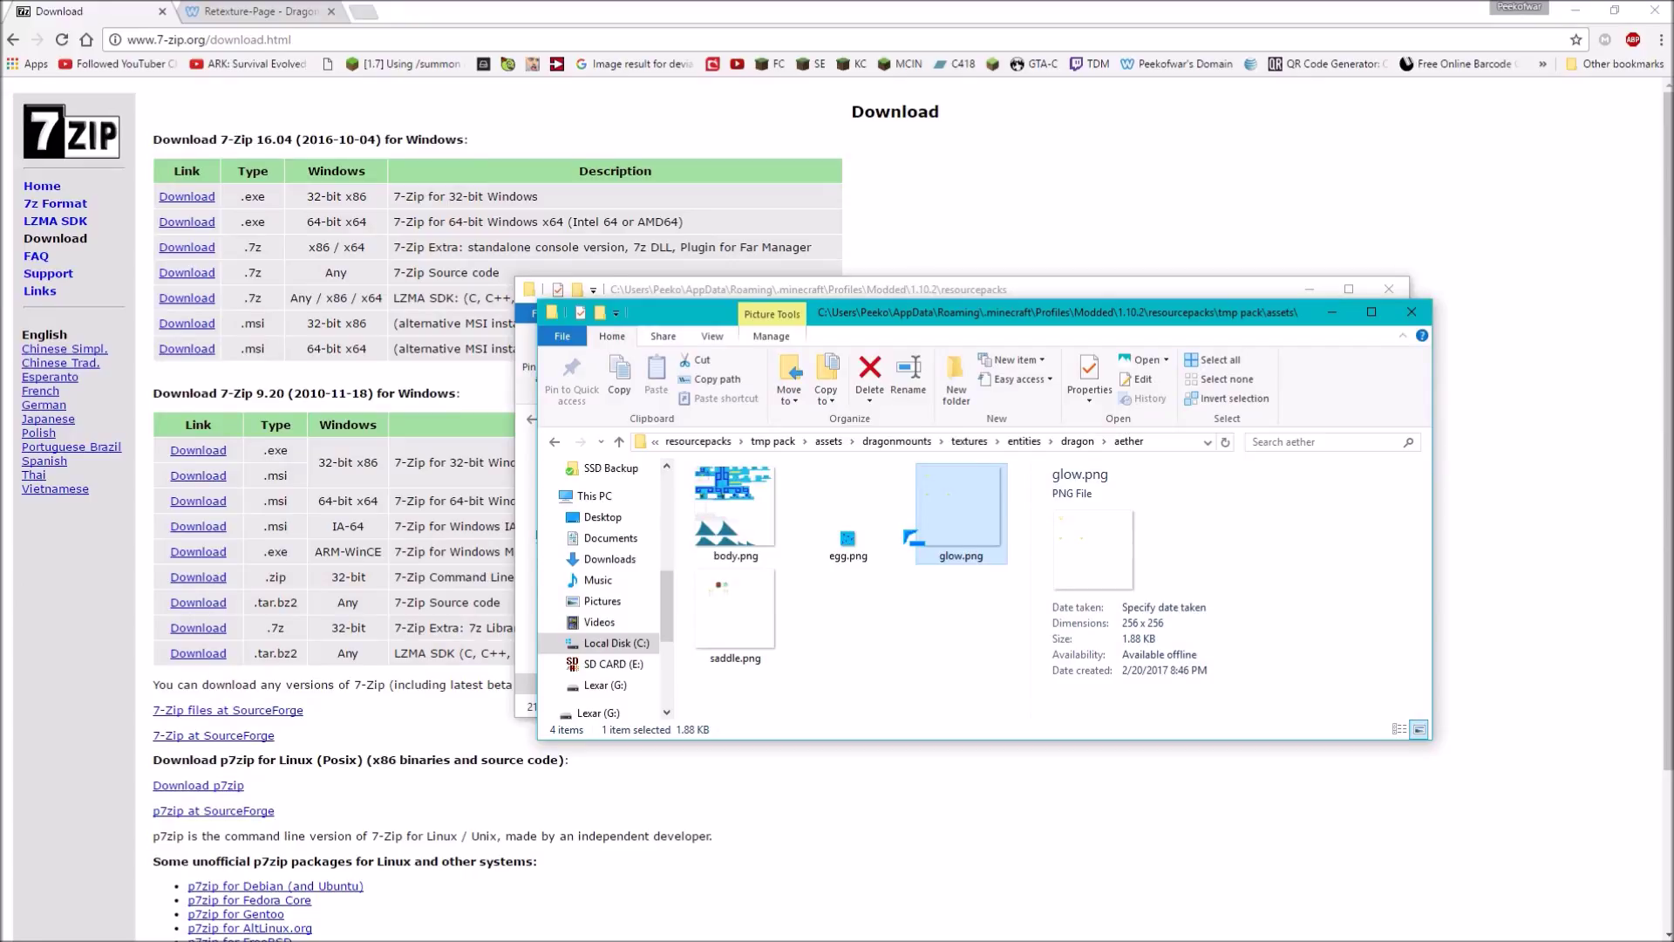
# Inspect the yellow glow markings in glow.png, then select the whole image and erase its contents
pyautogui.scroll(12, 718, 442)
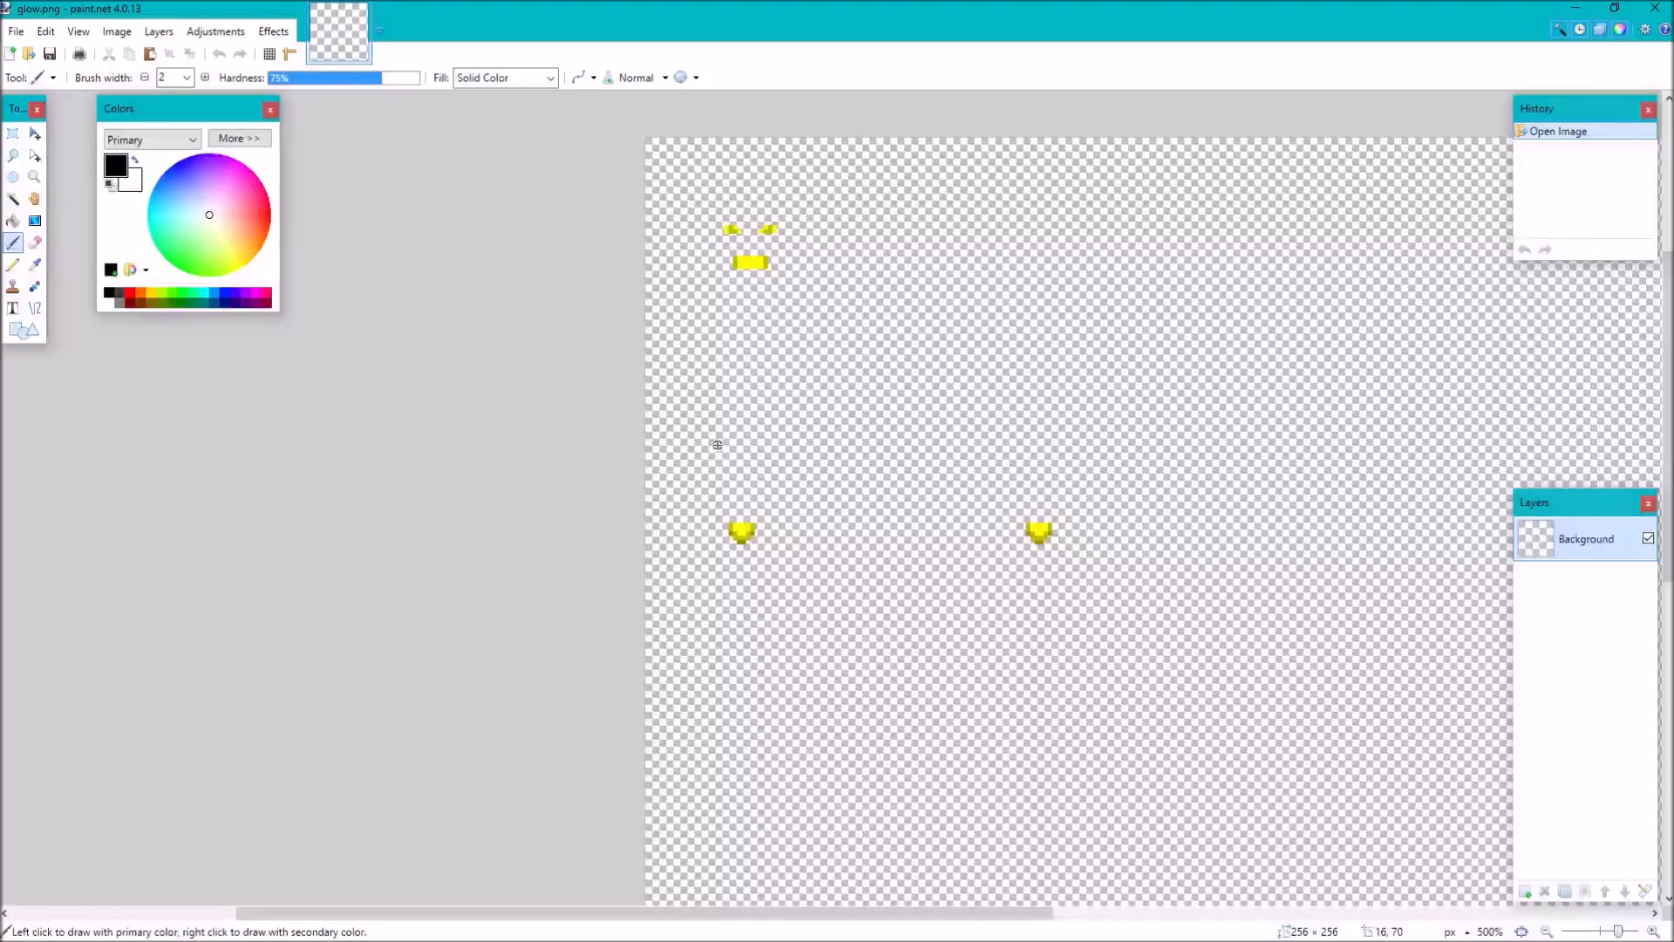
pyautogui.scroll(1, 726, 249)
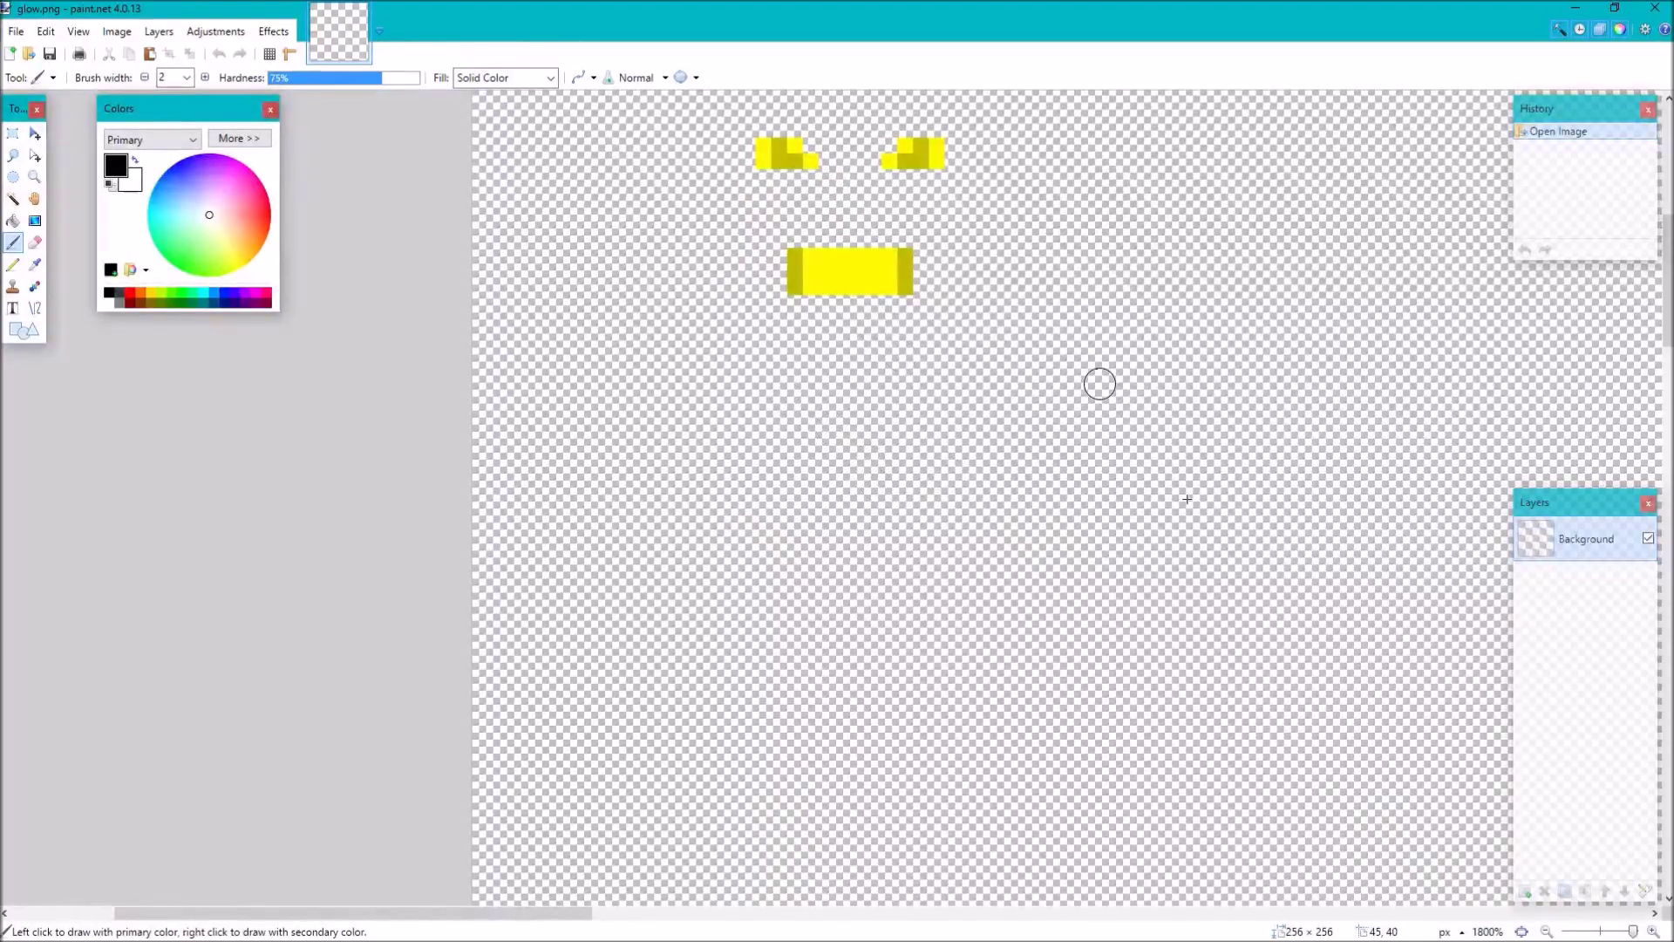
pyautogui.press('s')
pyautogui.scroll(-6, 755, 310)
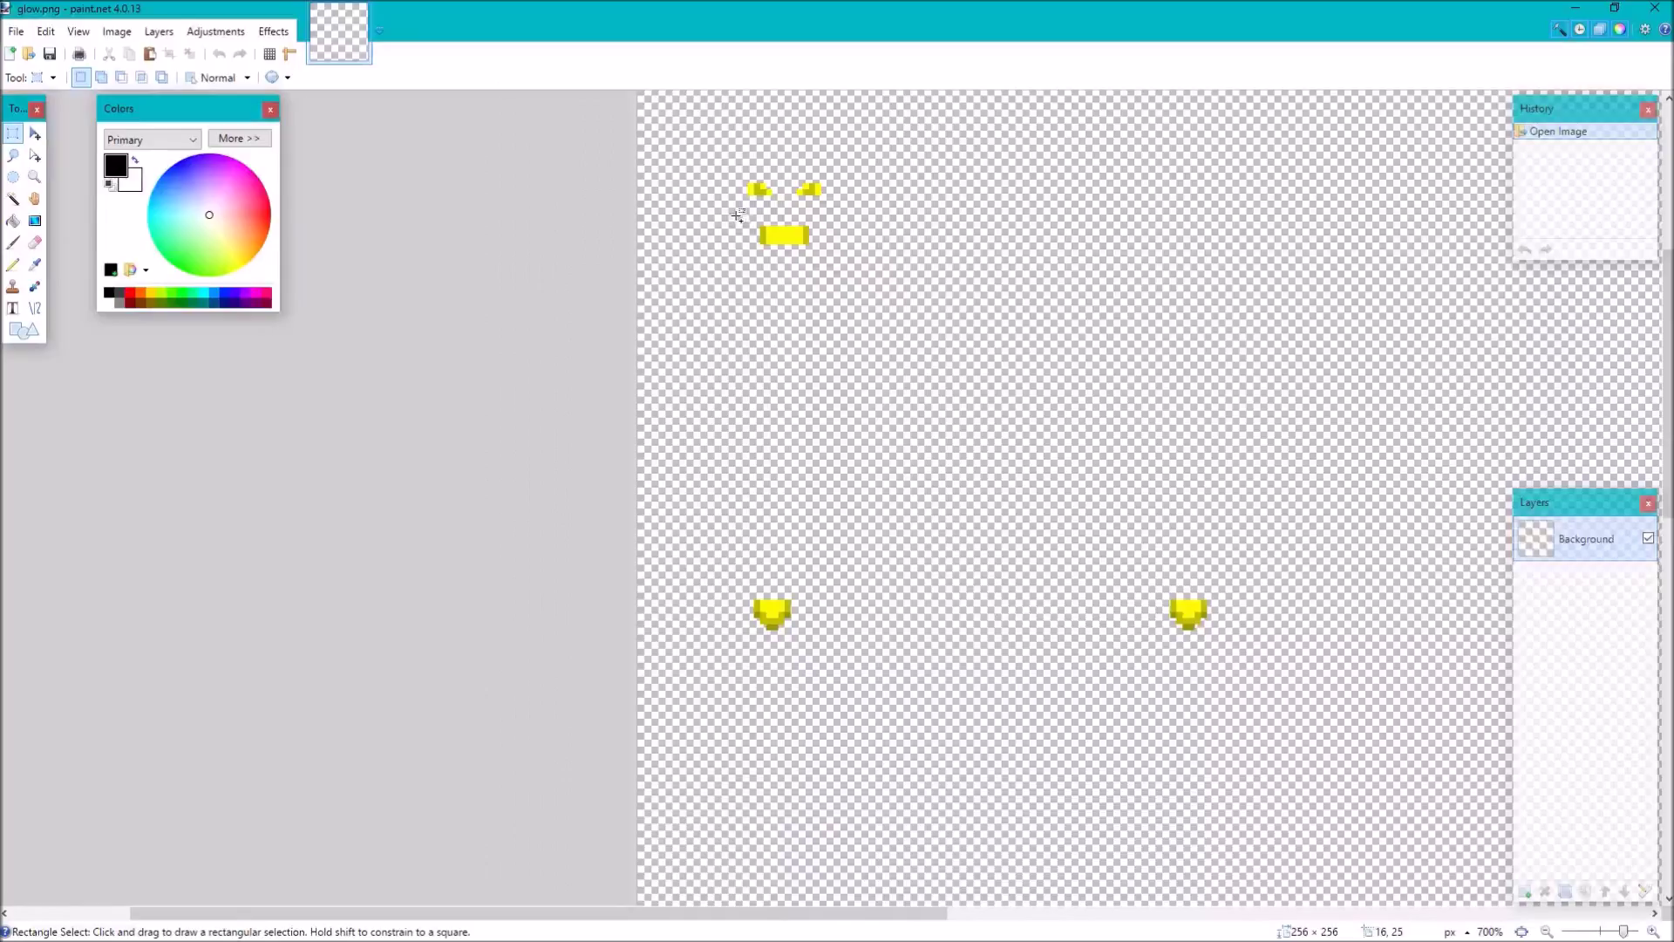
pyautogui.hotkey('ctrl', 'a')
pyautogui.press('Delete')
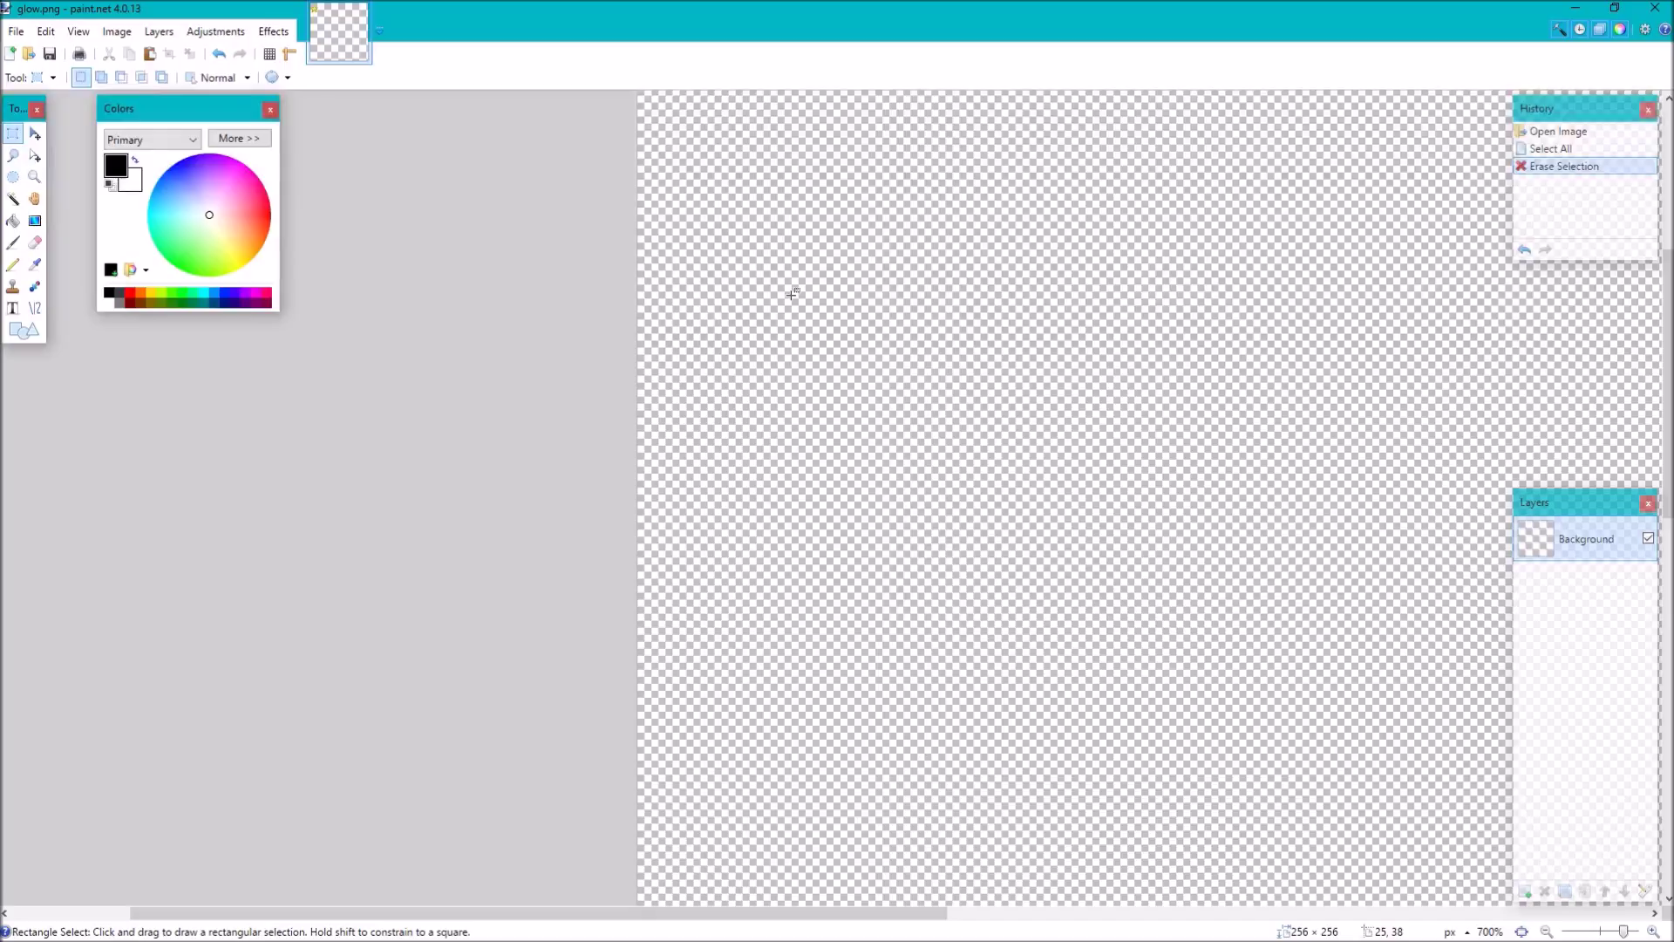
# Switch from paint.net to the Chrome window showing the 7-Zip download page
pyautogui.hotkey('alt', 'Tab')
pyautogui.hotkey('alt', 'Tab')
pyautogui.hotkey('alt', 'Tab')
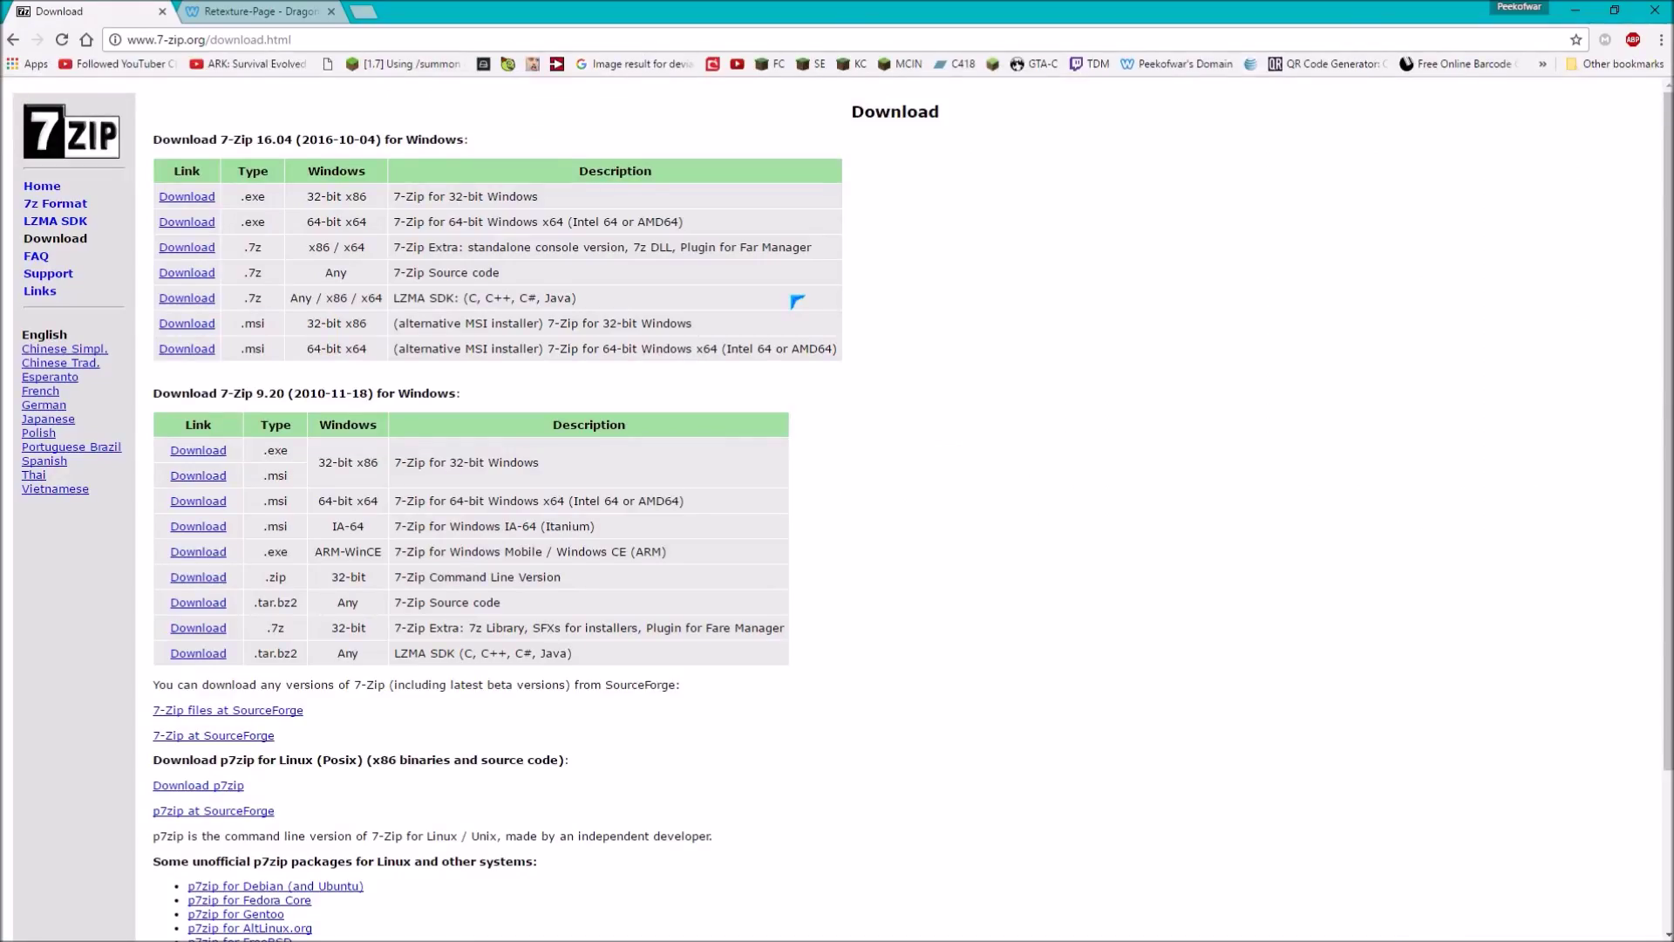
# Open getpaint.net in a new browser tab to view the paint.net download site
pyautogui.hotkey('ctrl', 't')
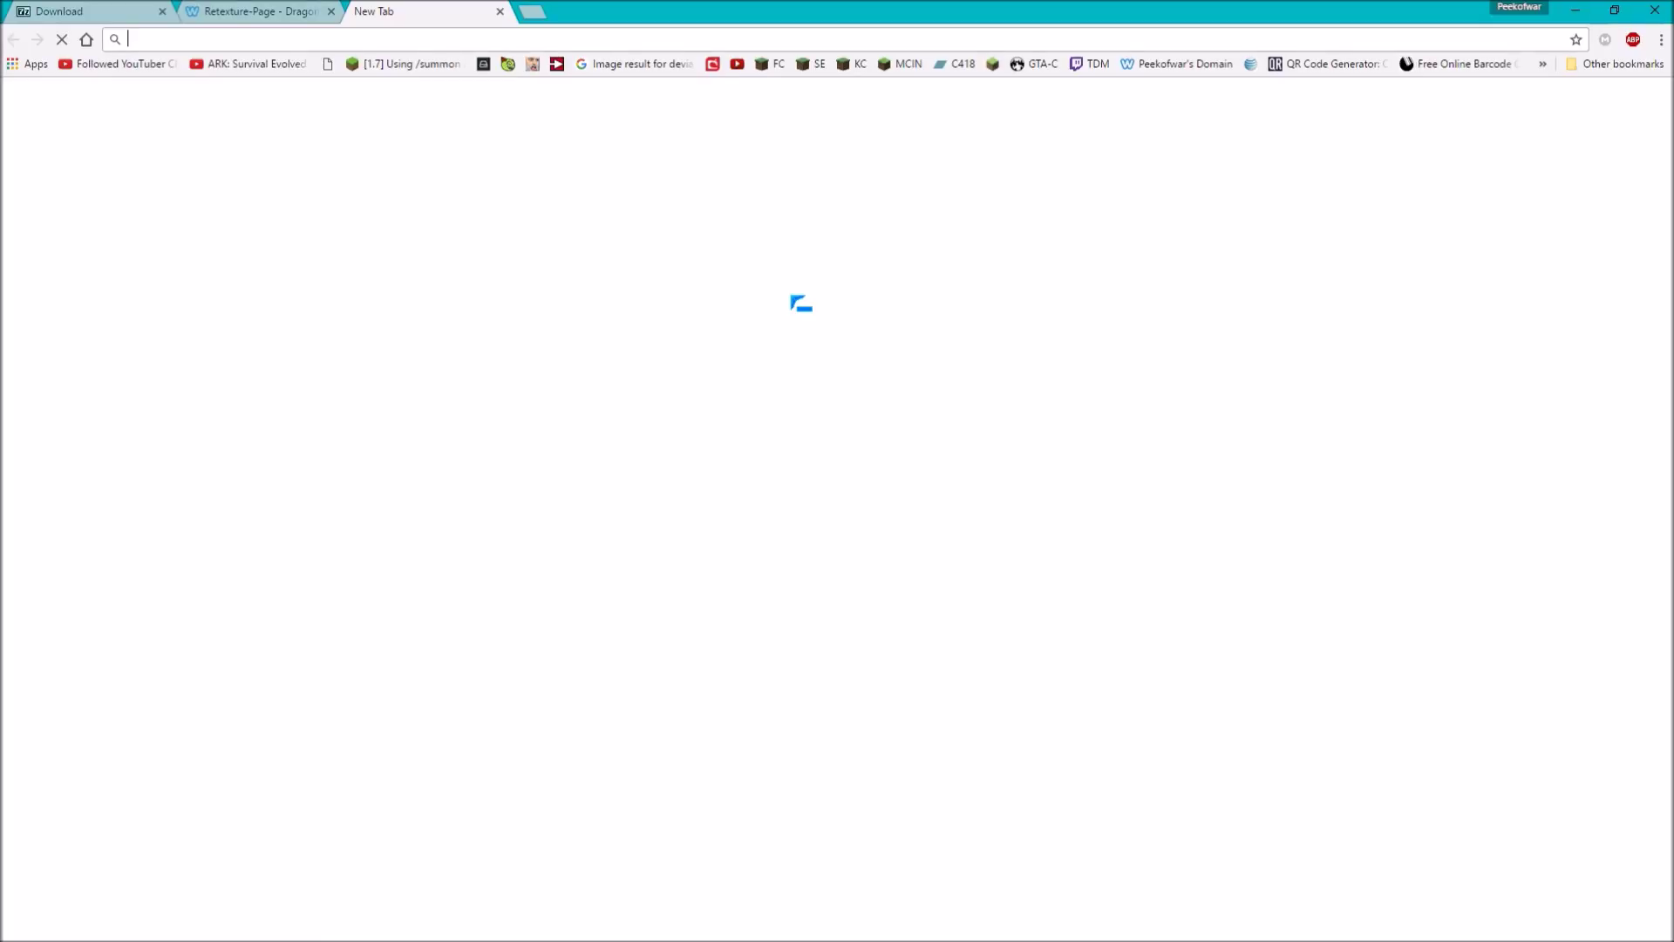
pyautogui.write('getpaint.ne')
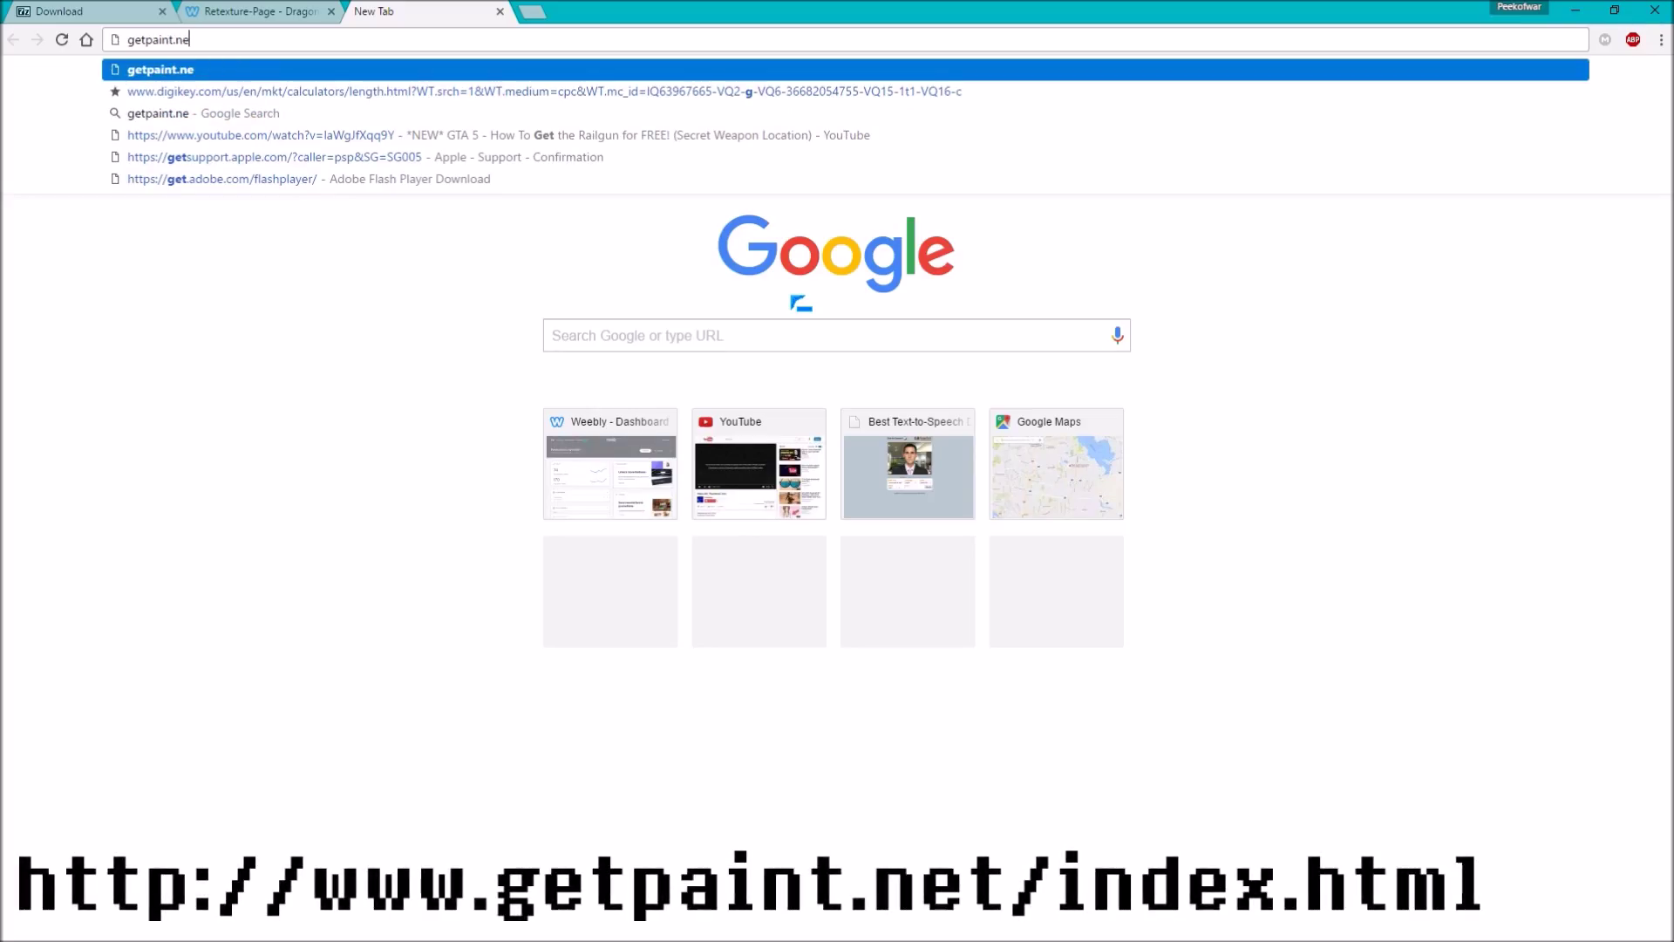
pyautogui.write('t')
pyautogui.press('Return')
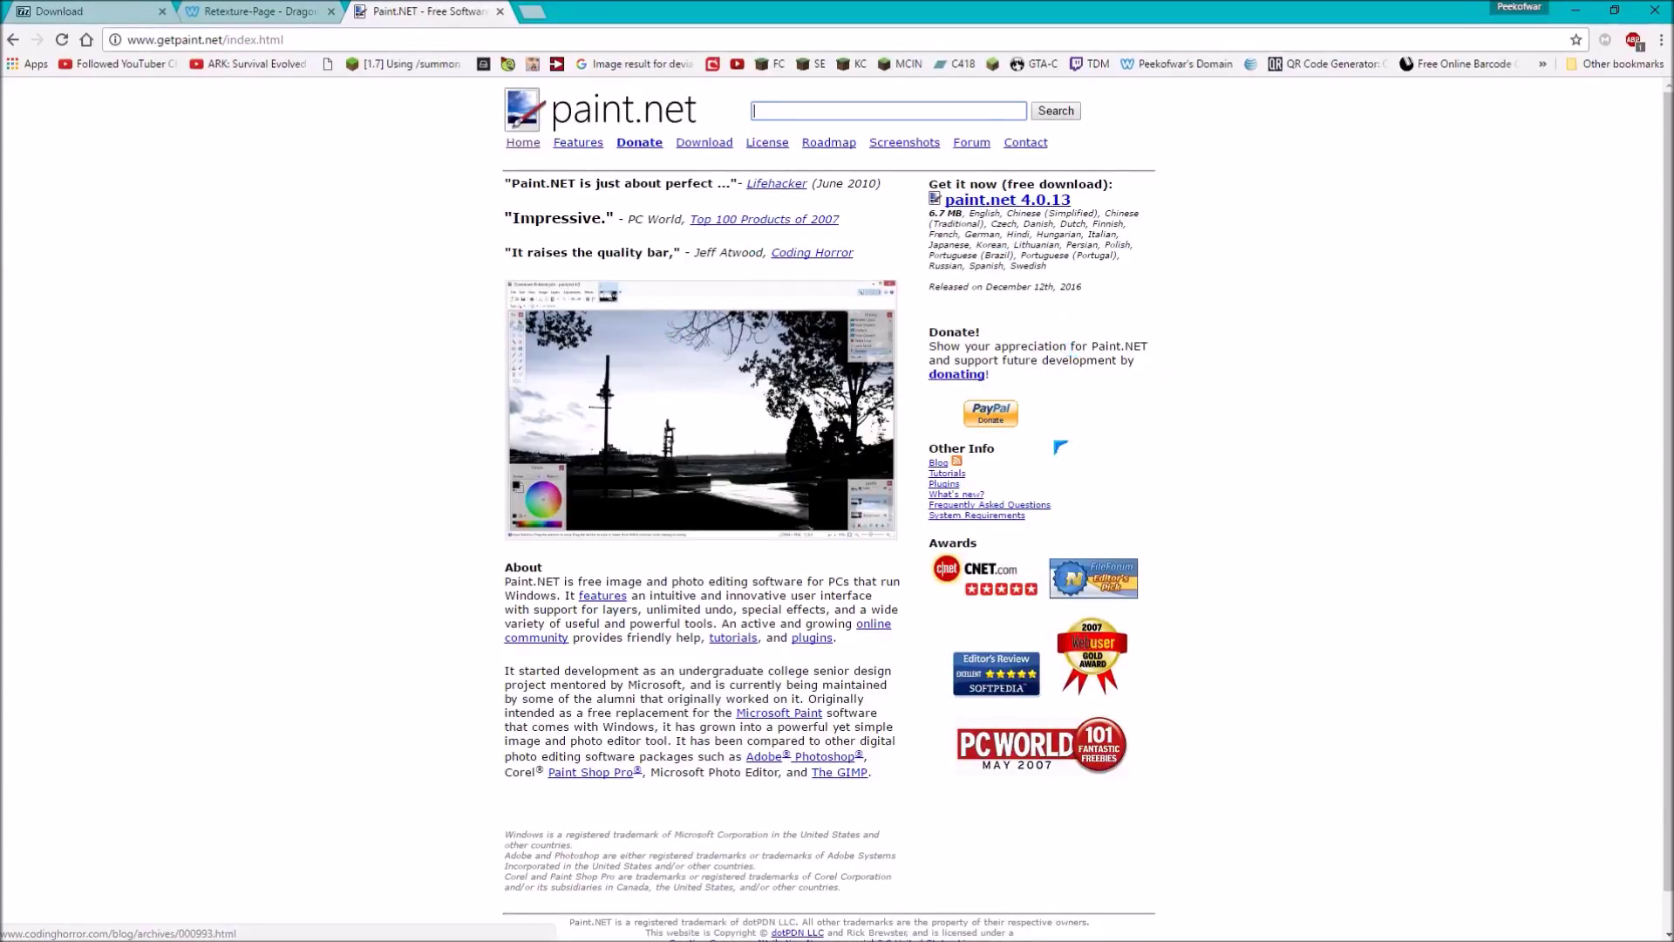
# Return to paint.net and close glow.png without saving the erased contents
pyautogui.hotkey('ctrl', 'shift', 'Tab')
pyautogui.hotkey('alt', 'Tab')
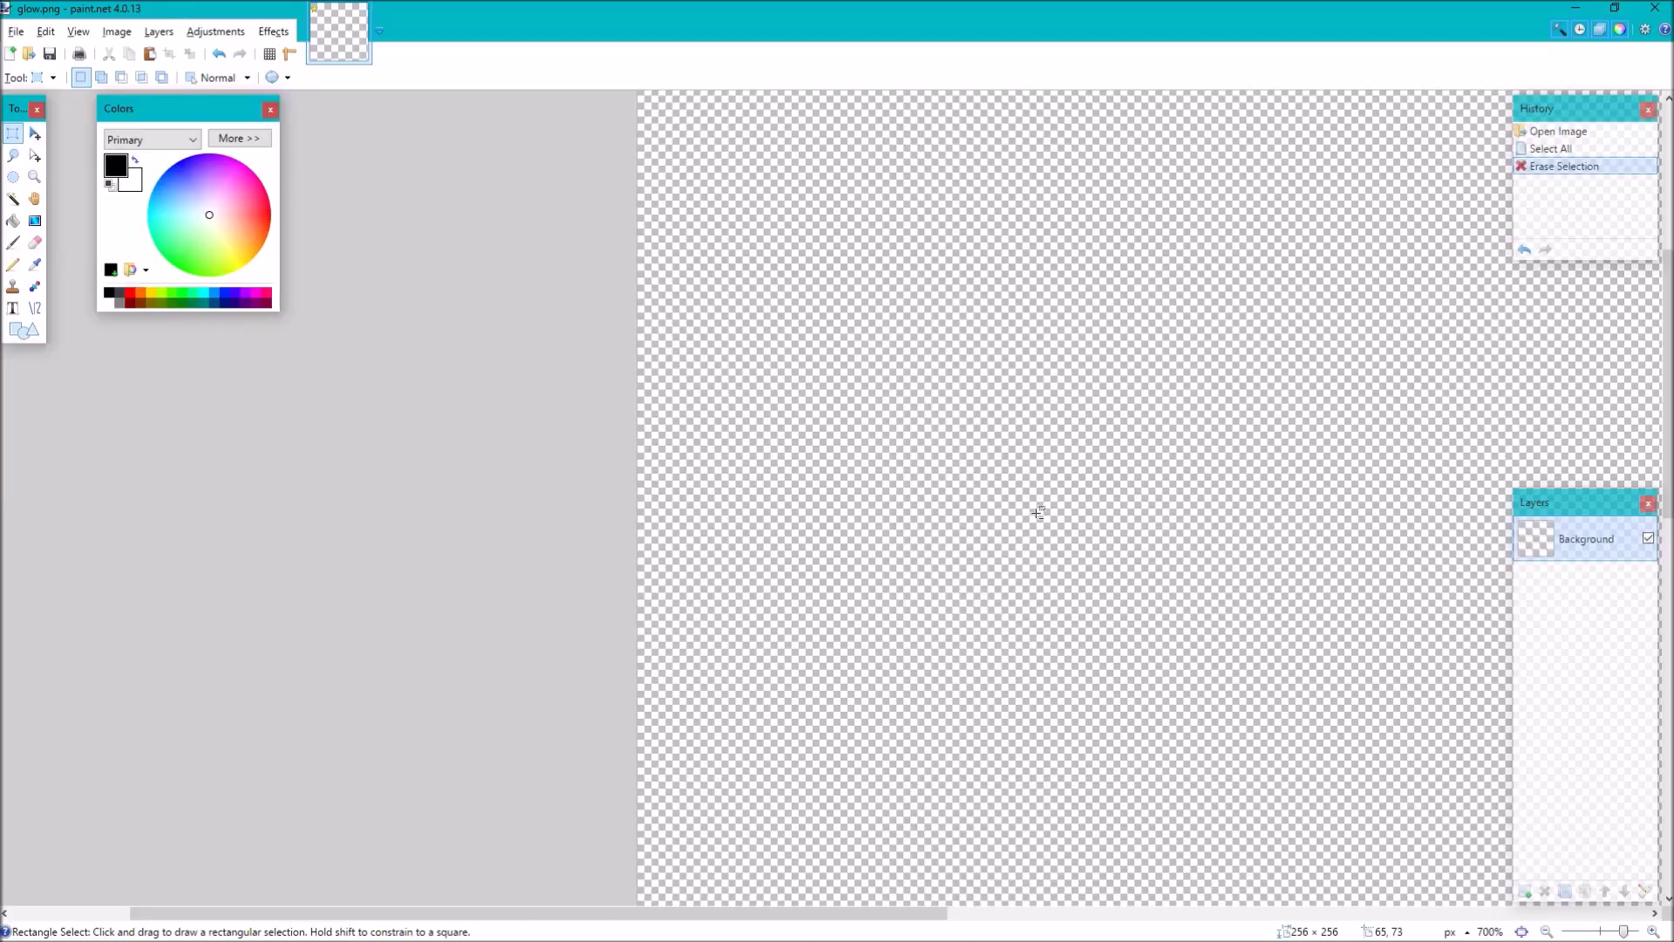
pyautogui.hotkey('alt', 'F4')
pyautogui.hotkey('alt', 'Tab')
pyautogui.click(788, 551)
# Switch to the aether folder in File Explorer and open body.png for editing in paint.net
pyautogui.hotkey('alt', 'Tab')
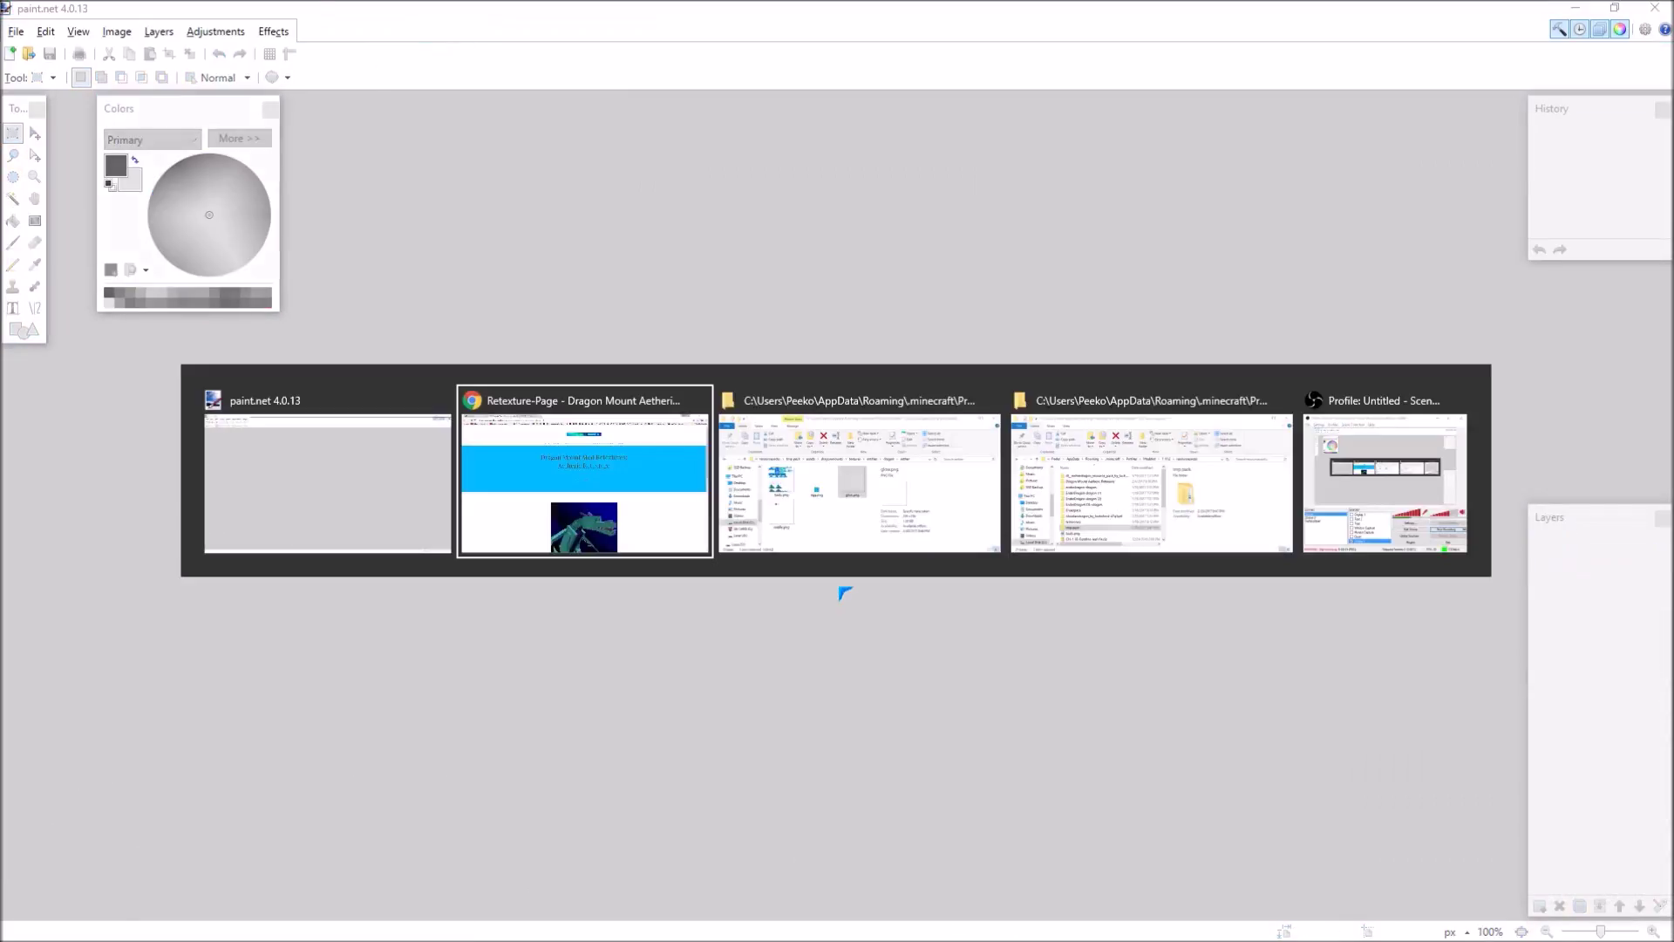
pyautogui.hotkey('alt', 'Tab')
pyautogui.click(808, 586)
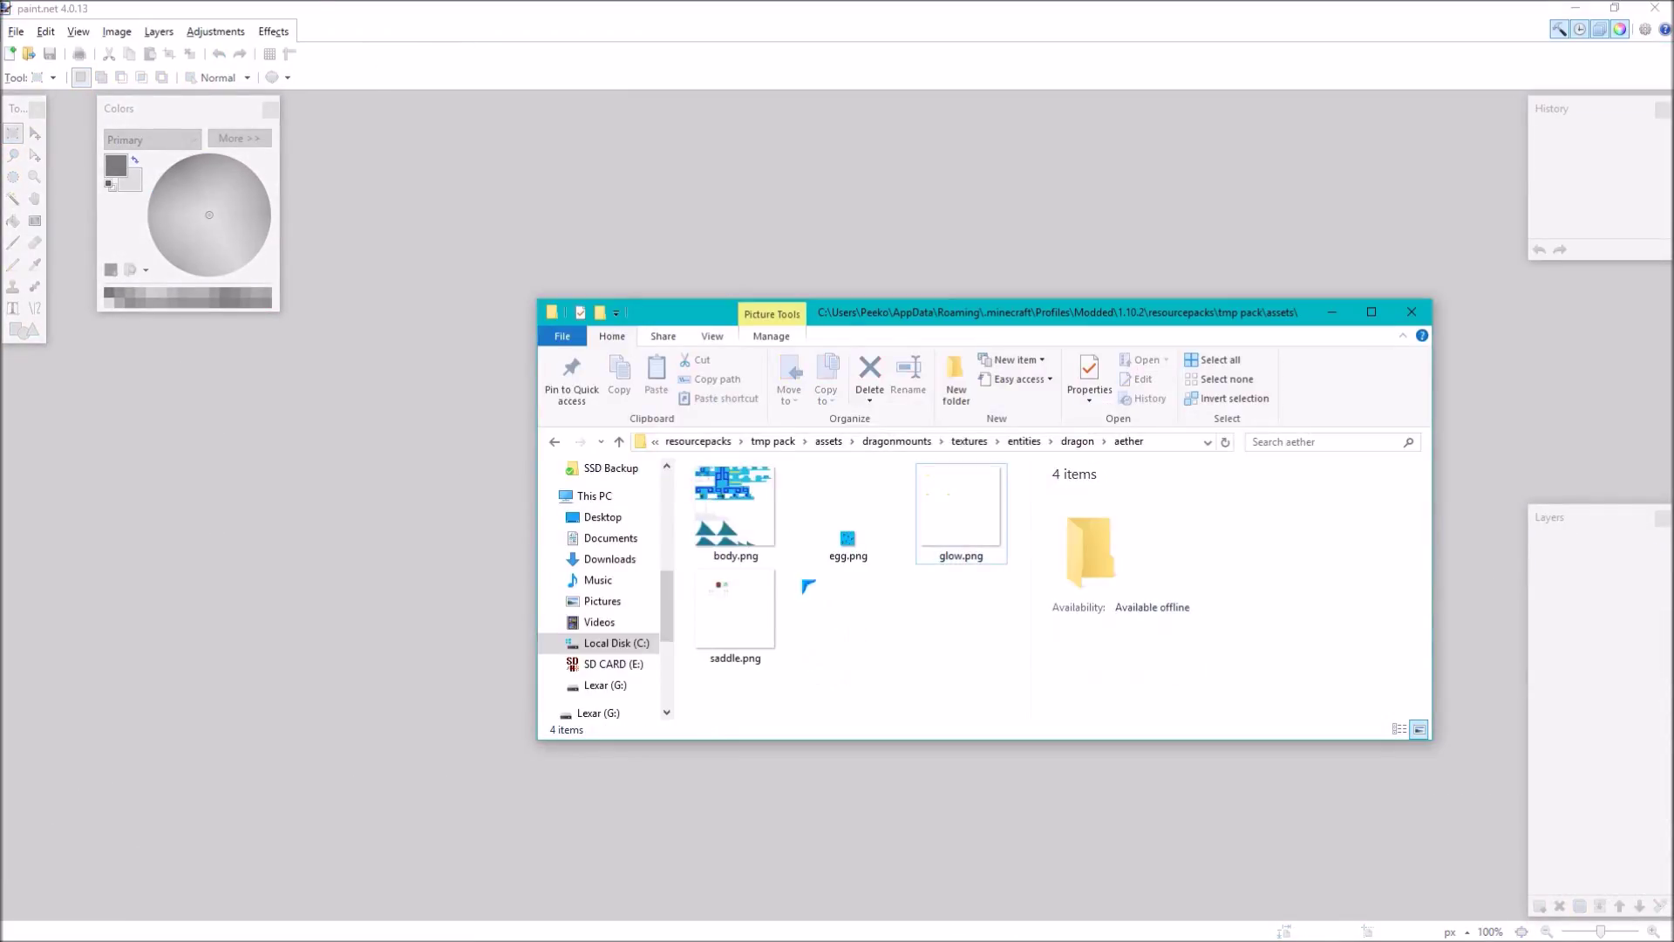
pyautogui.rightClick(743, 519)
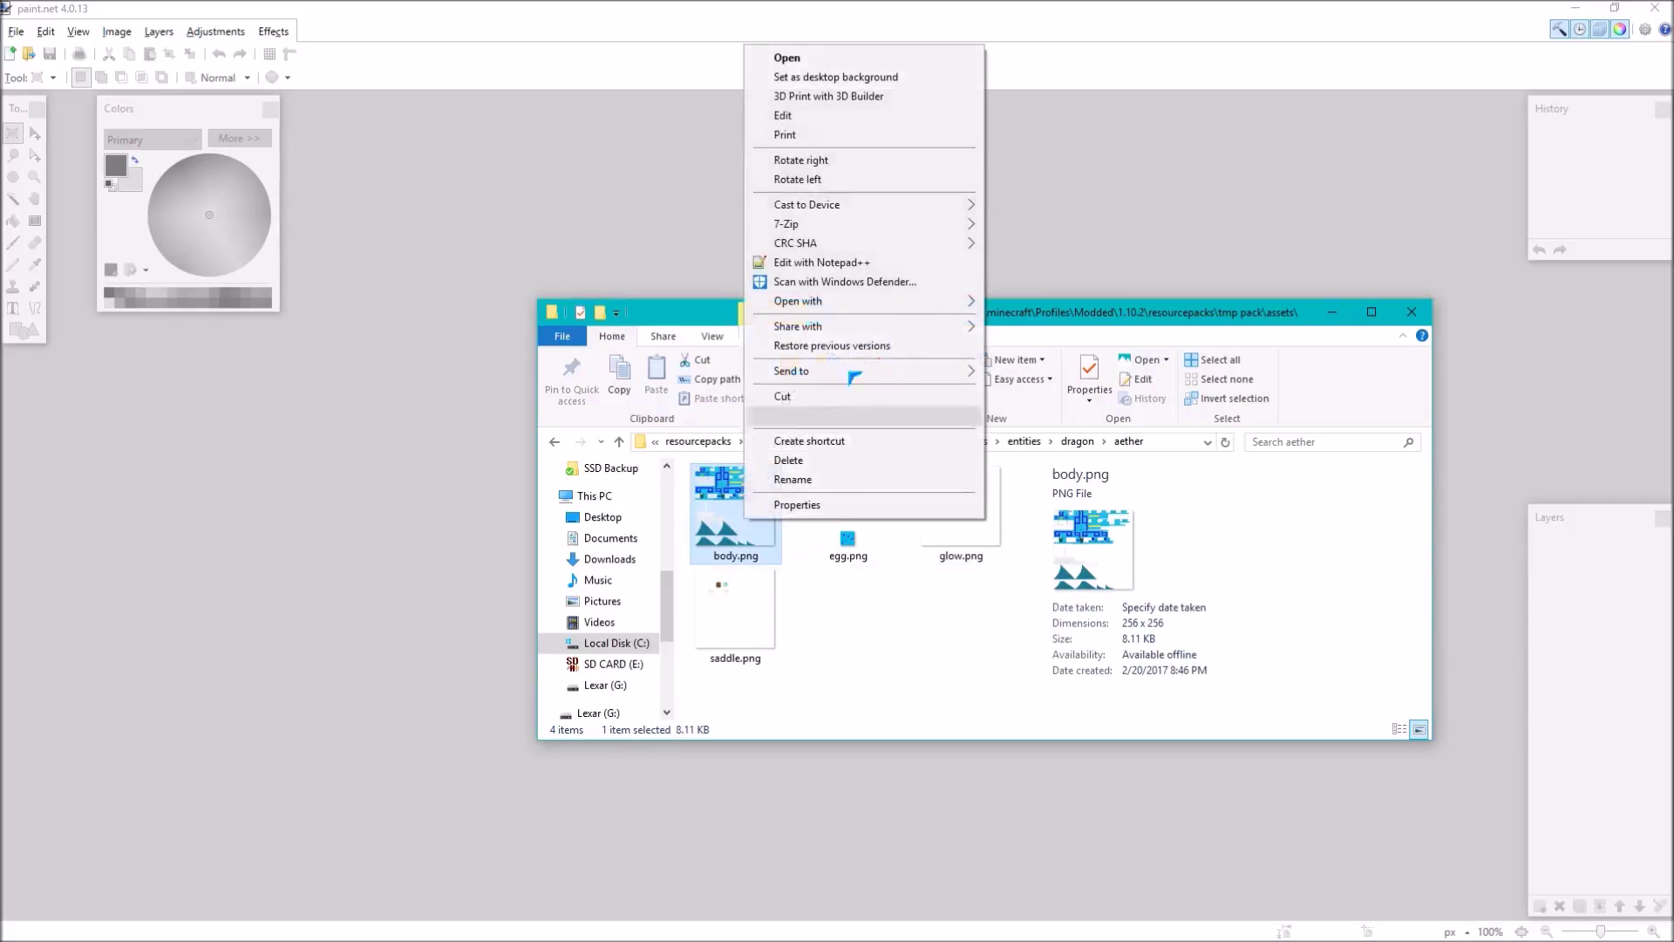
pyautogui.click(803, 116)
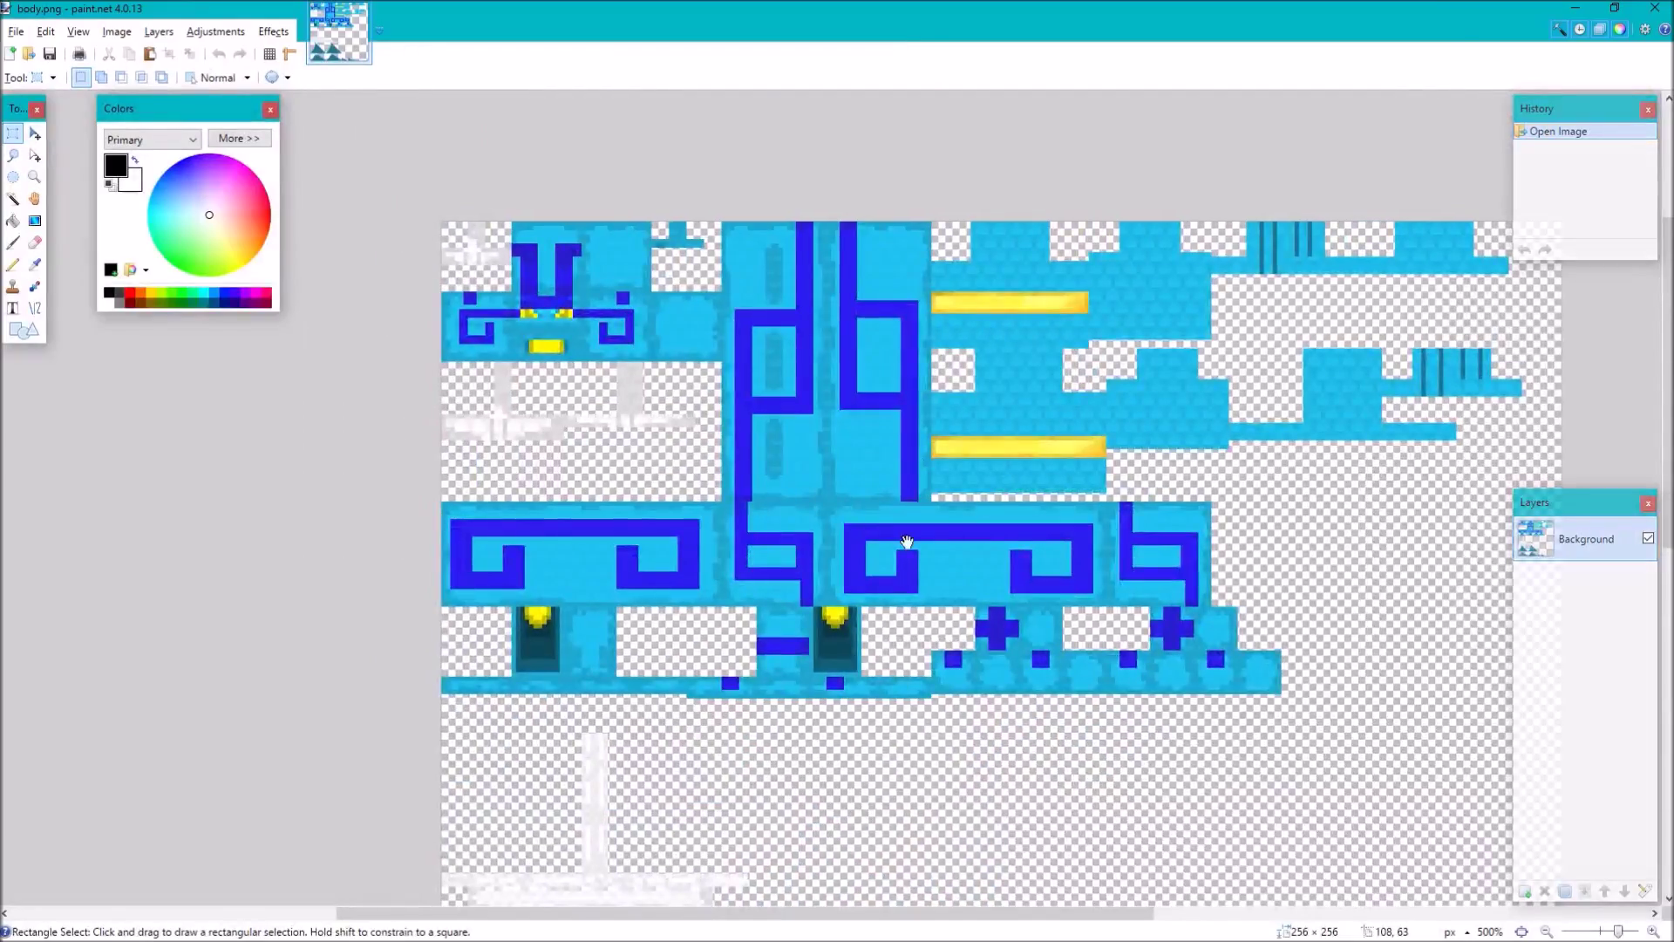
# Examine the blue and yellow markings on the aether dragon's body.png texture up close
pyautogui.scroll(6, 796, 441)
pyautogui.scroll(-4, 796, 642)
pyautogui.scroll(-2, 804, 607)
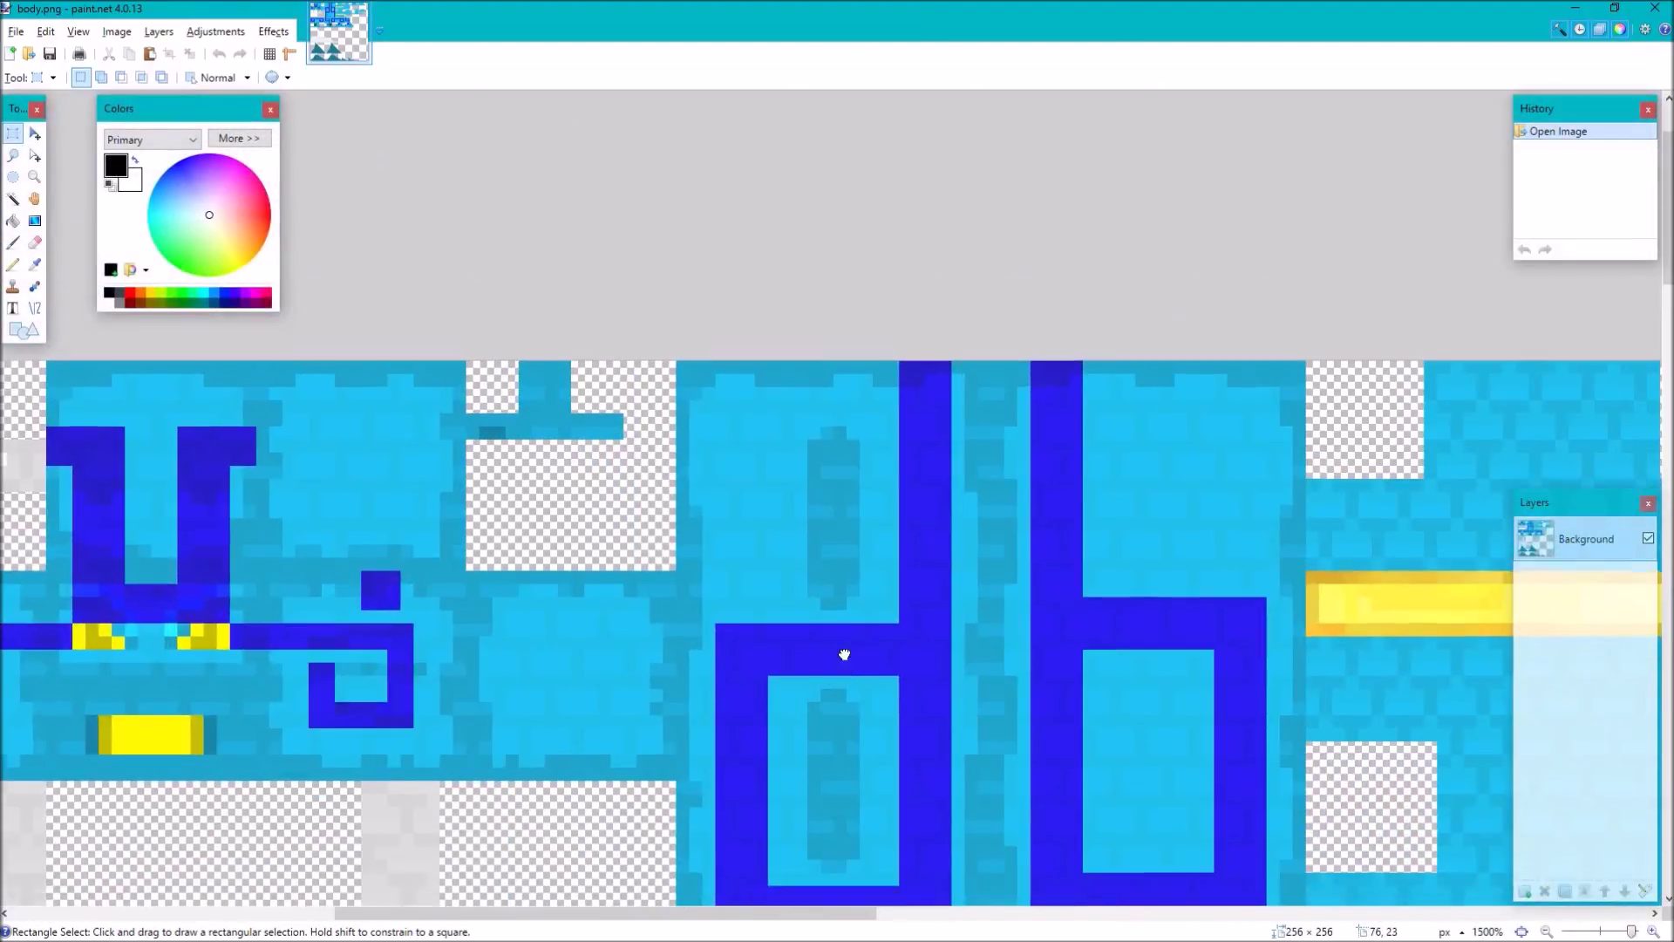
pyautogui.scroll(2, 891, 490)
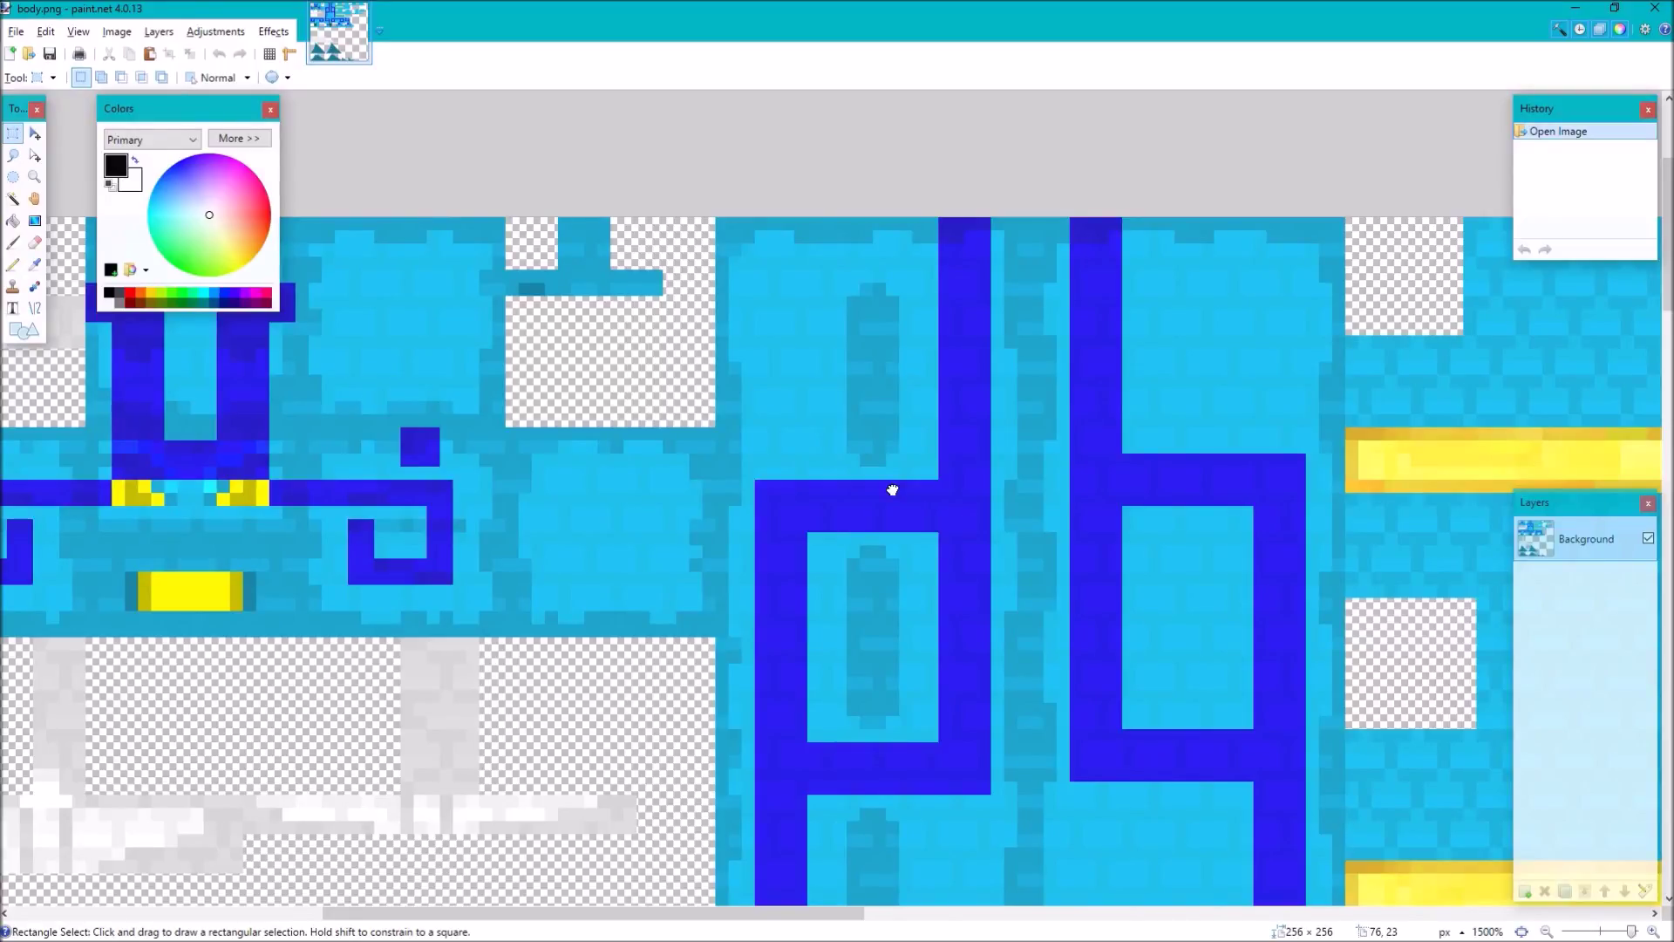
pyautogui.scroll(-2, 892, 490)
pyautogui.scroll(2, 1017, 517)
pyautogui.scroll(1, 1134, 748)
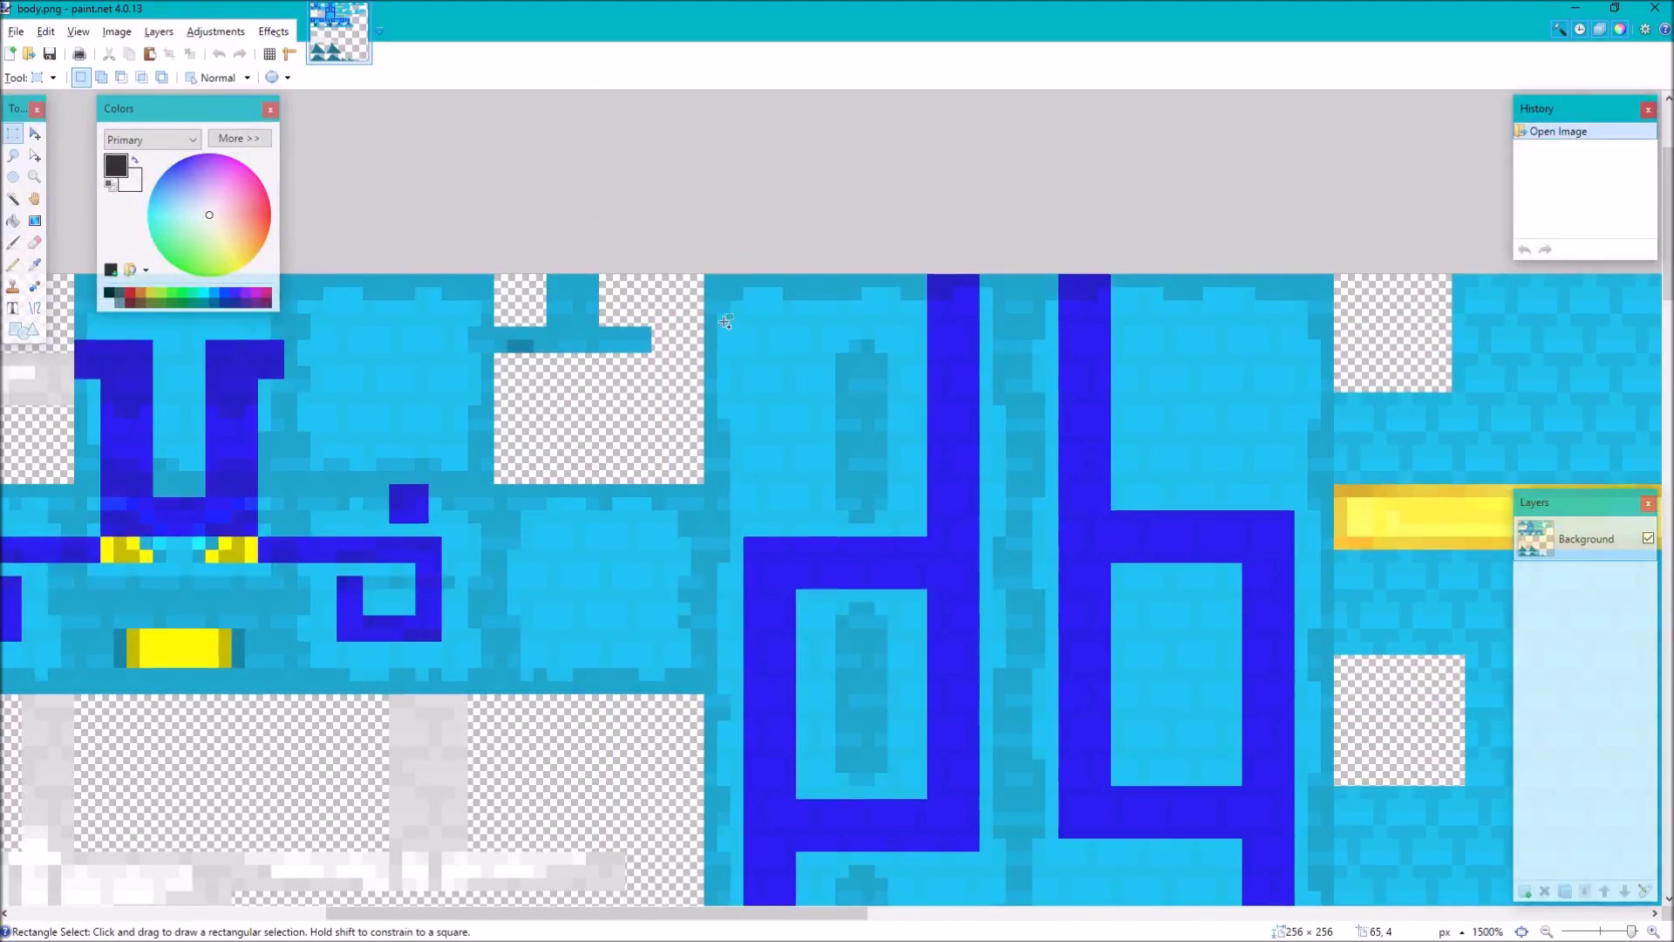
# Select a tall rectangle starting at pixel 66, 1 on the dragon's body texture and flood-fill all its areas with black
pyautogui.scroll(3, 725, 327)
pyautogui.moveTo(745, 253); pyautogui.dragTo(771, 333)
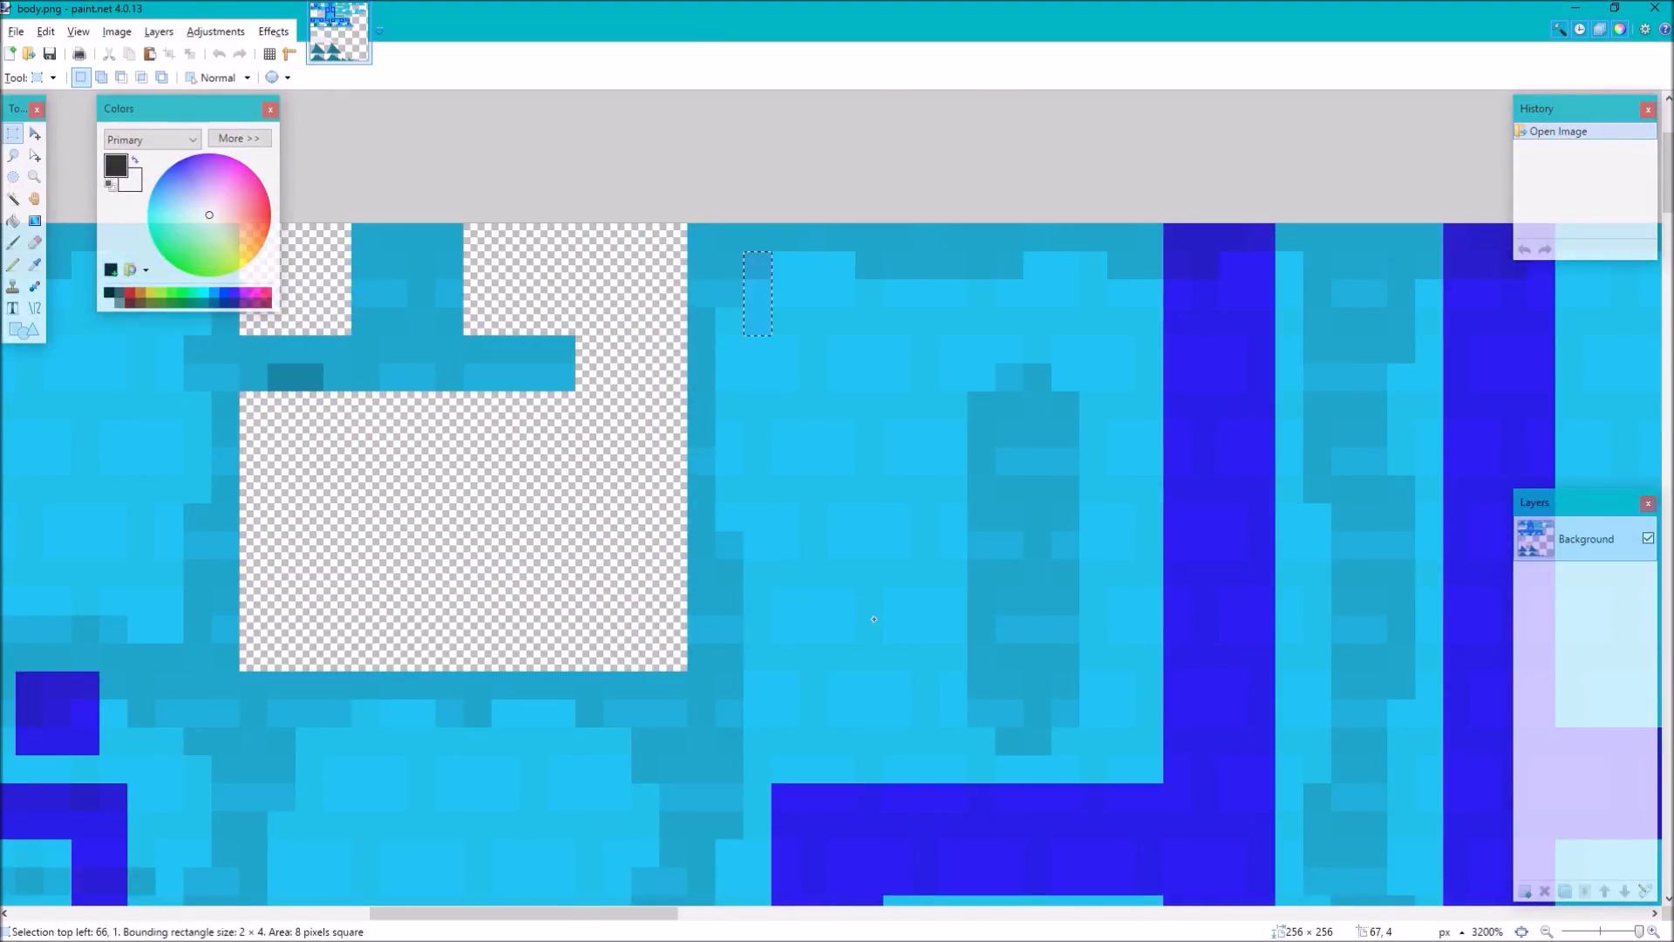
pyautogui.moveTo(874, 618); pyautogui.dragTo(1081, 795)
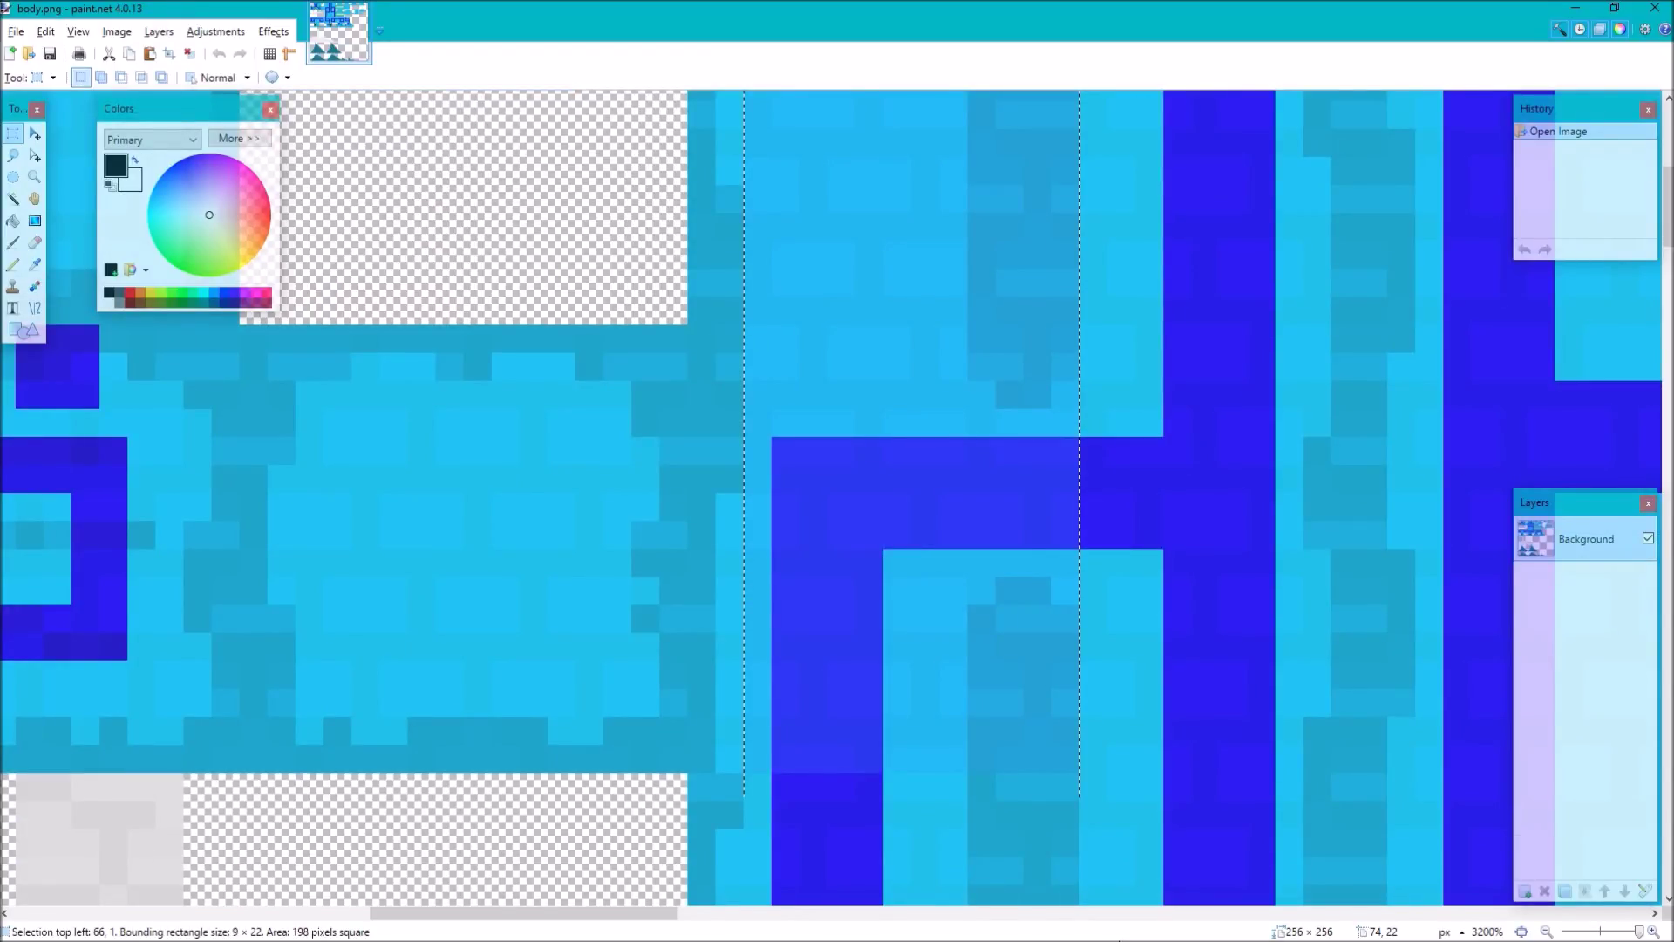
pyautogui.press('f')
pyautogui.scroll(-3, 897, 232)
pyautogui.click(1058, 273)
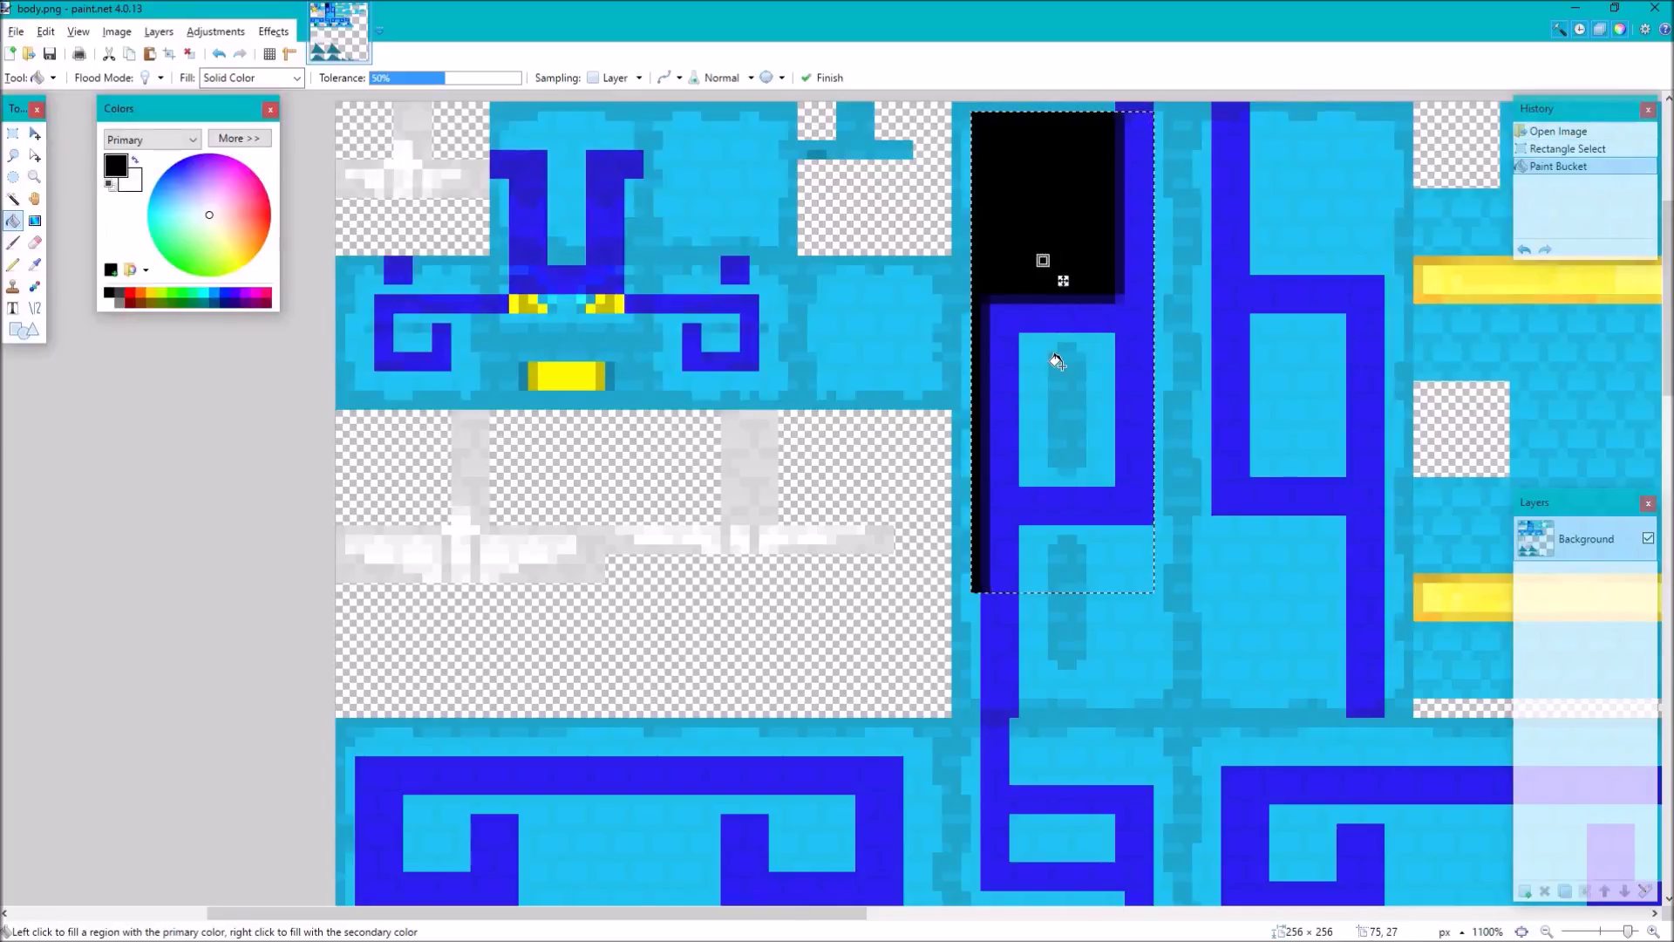
pyautogui.click(1062, 366)
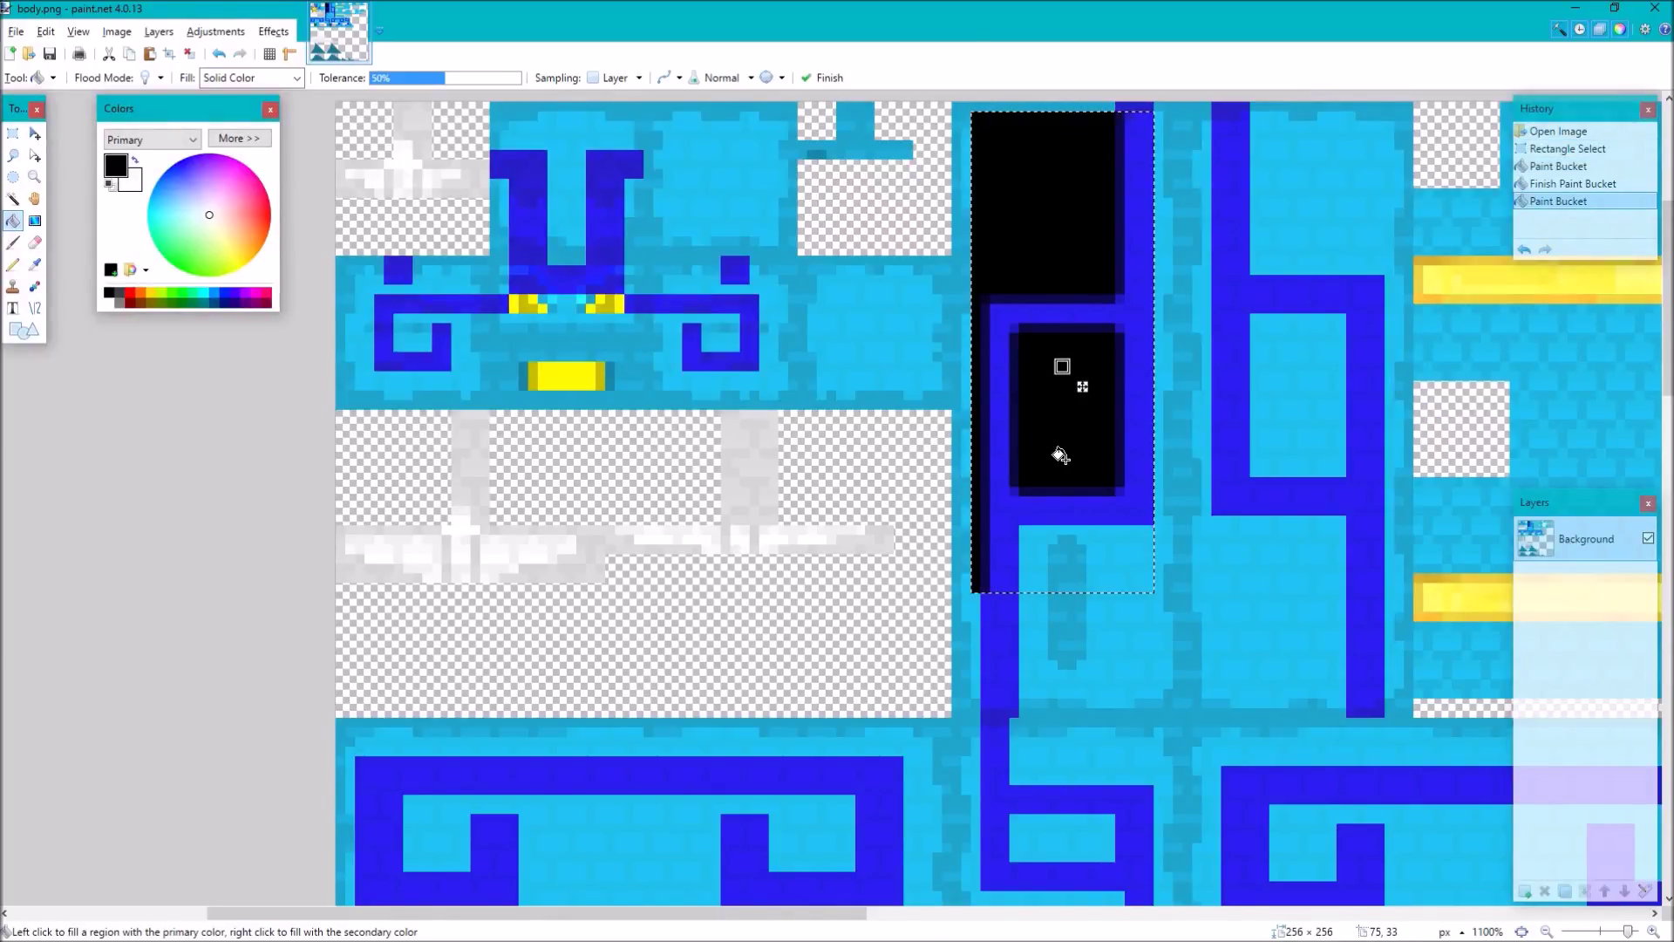
pyautogui.click(1070, 508)
pyautogui.click(999, 436)
# Select a 14 × 36 pixel rectangle at 92, 30 on the neighbouring blue stripe pattern and flood-fill it with cyan
pyautogui.press('s')
pyautogui.moveTo(1222, 391); pyautogui.dragTo(1356, 737)
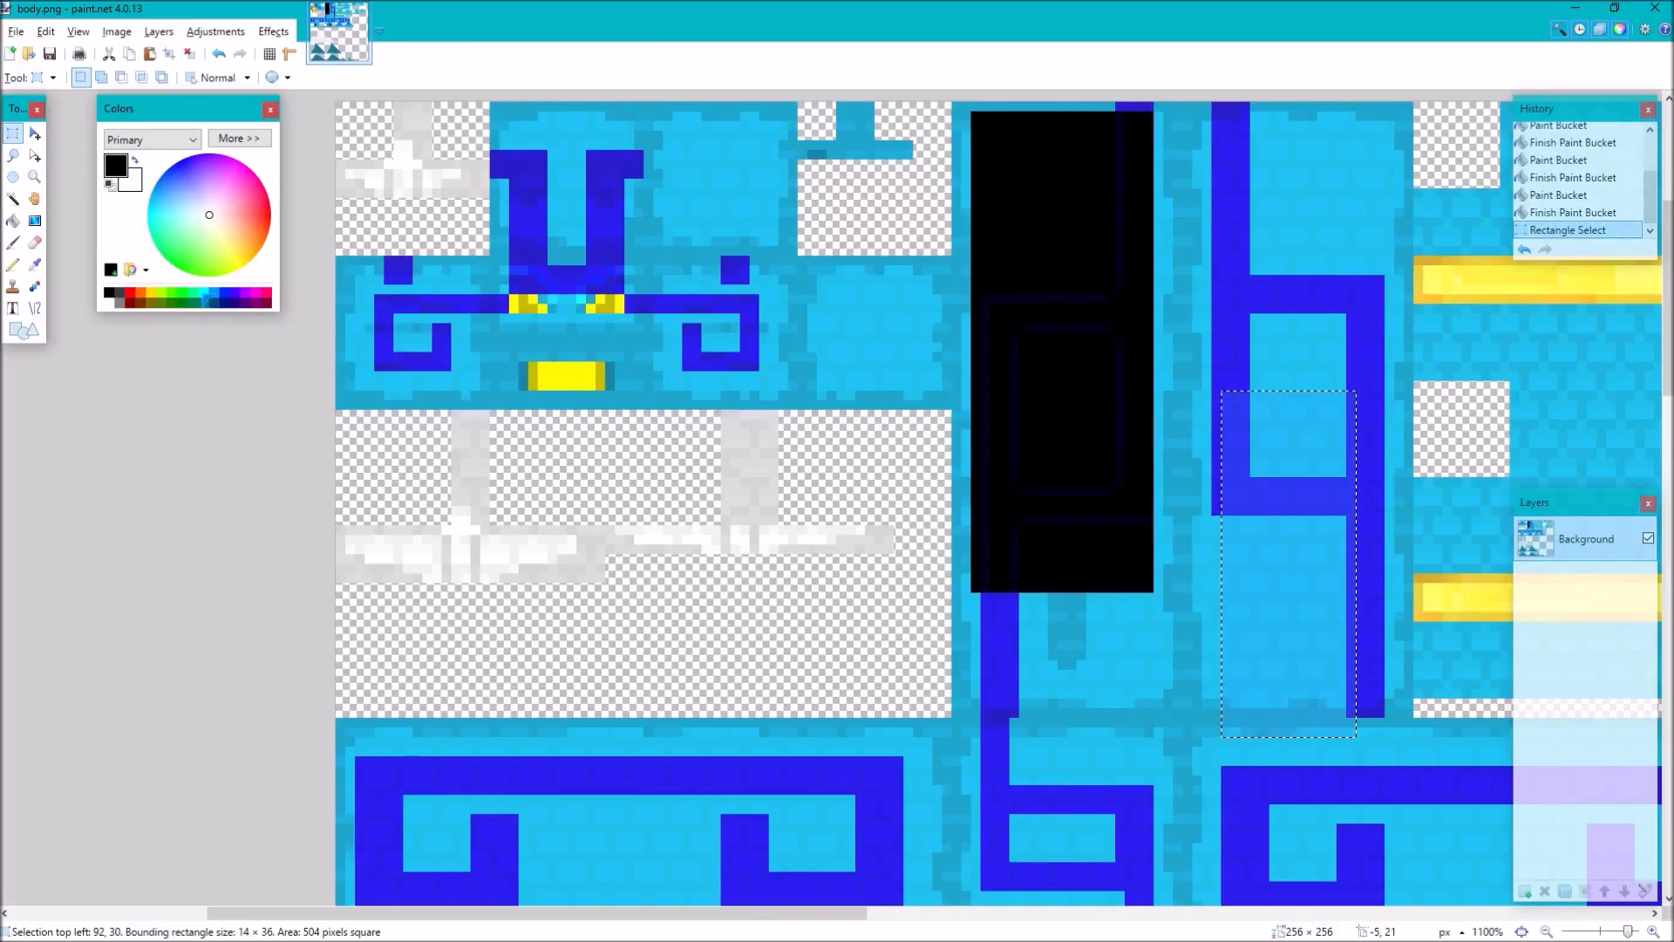
pyautogui.press('f')
pyautogui.click(1330, 461)
pyautogui.click(1298, 503)
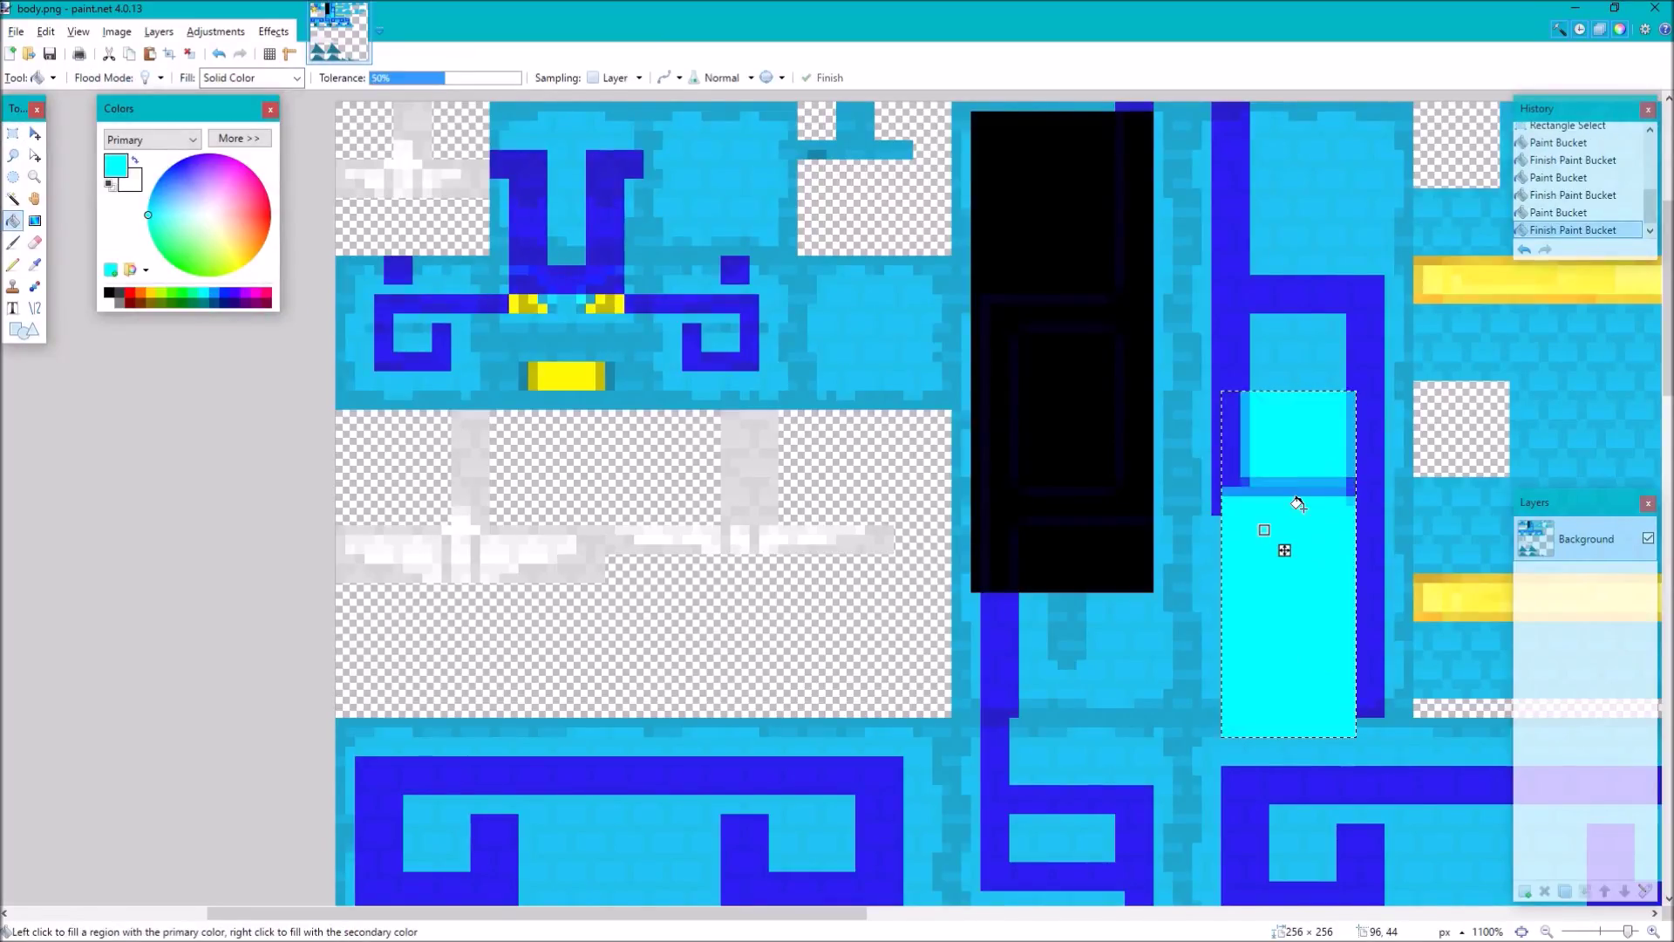
pyautogui.click(1290, 490)
# Examine the yellow eye and nose markings on the head and the yellow spots beneath the blue scroll pattern in body.png
pyautogui.scroll(-1, 1325, 392)
pyautogui.scroll(3, 1317, 363)
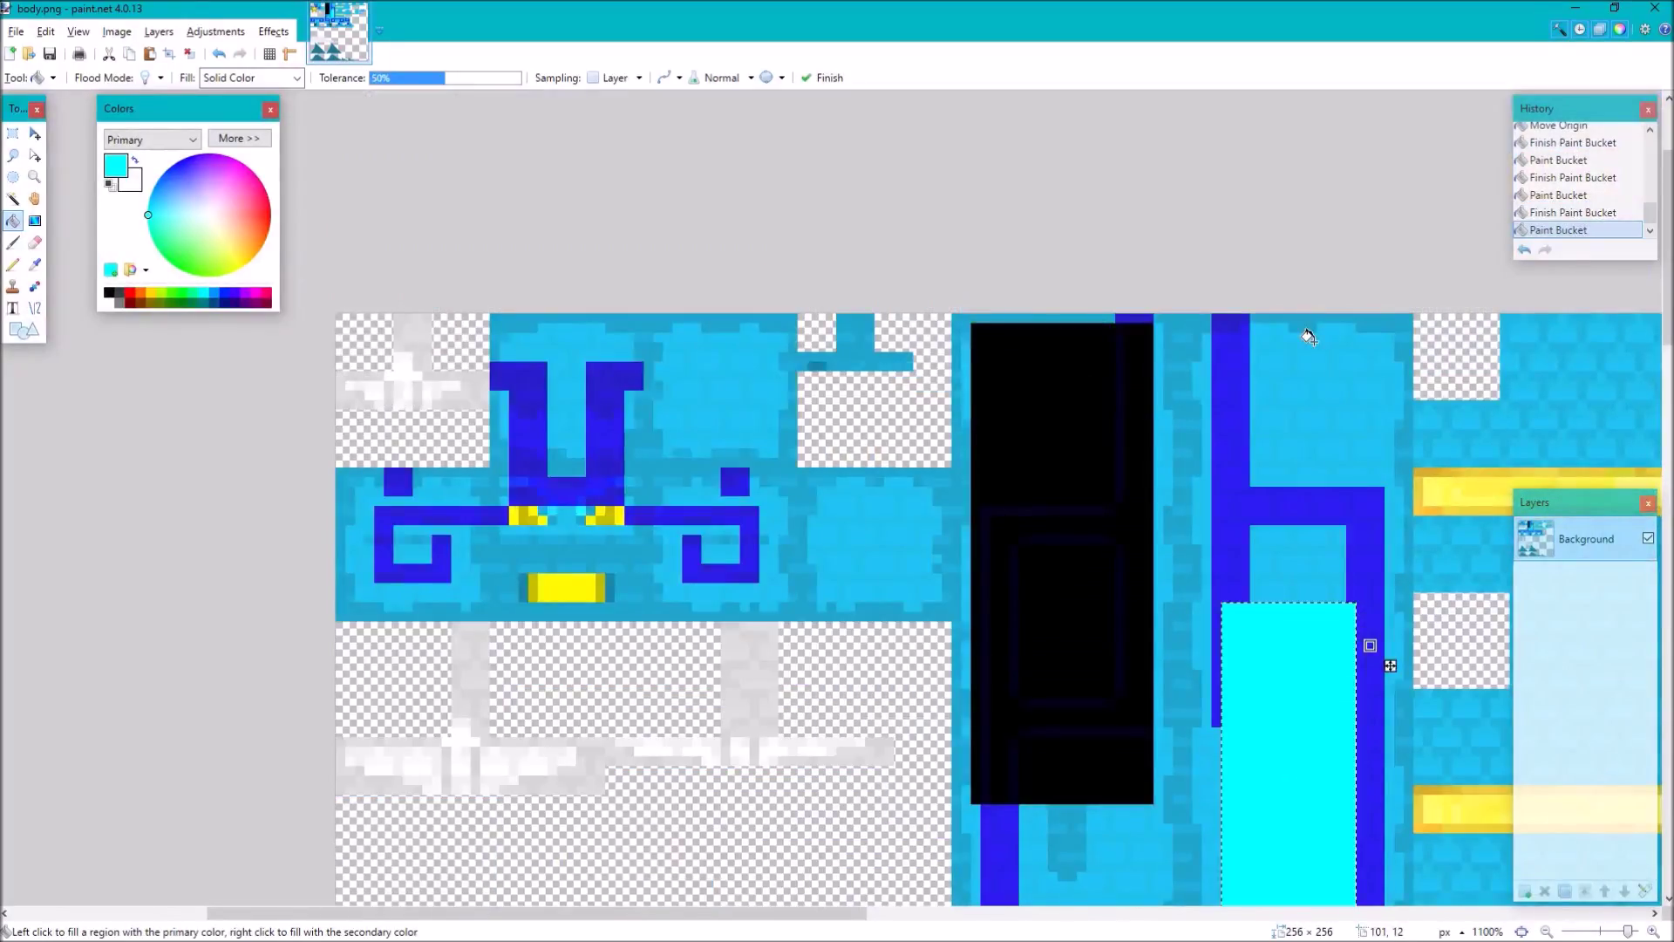
pyautogui.hscroll(4, 1264, 418)
pyautogui.hscroll(-5, 1203, 479)
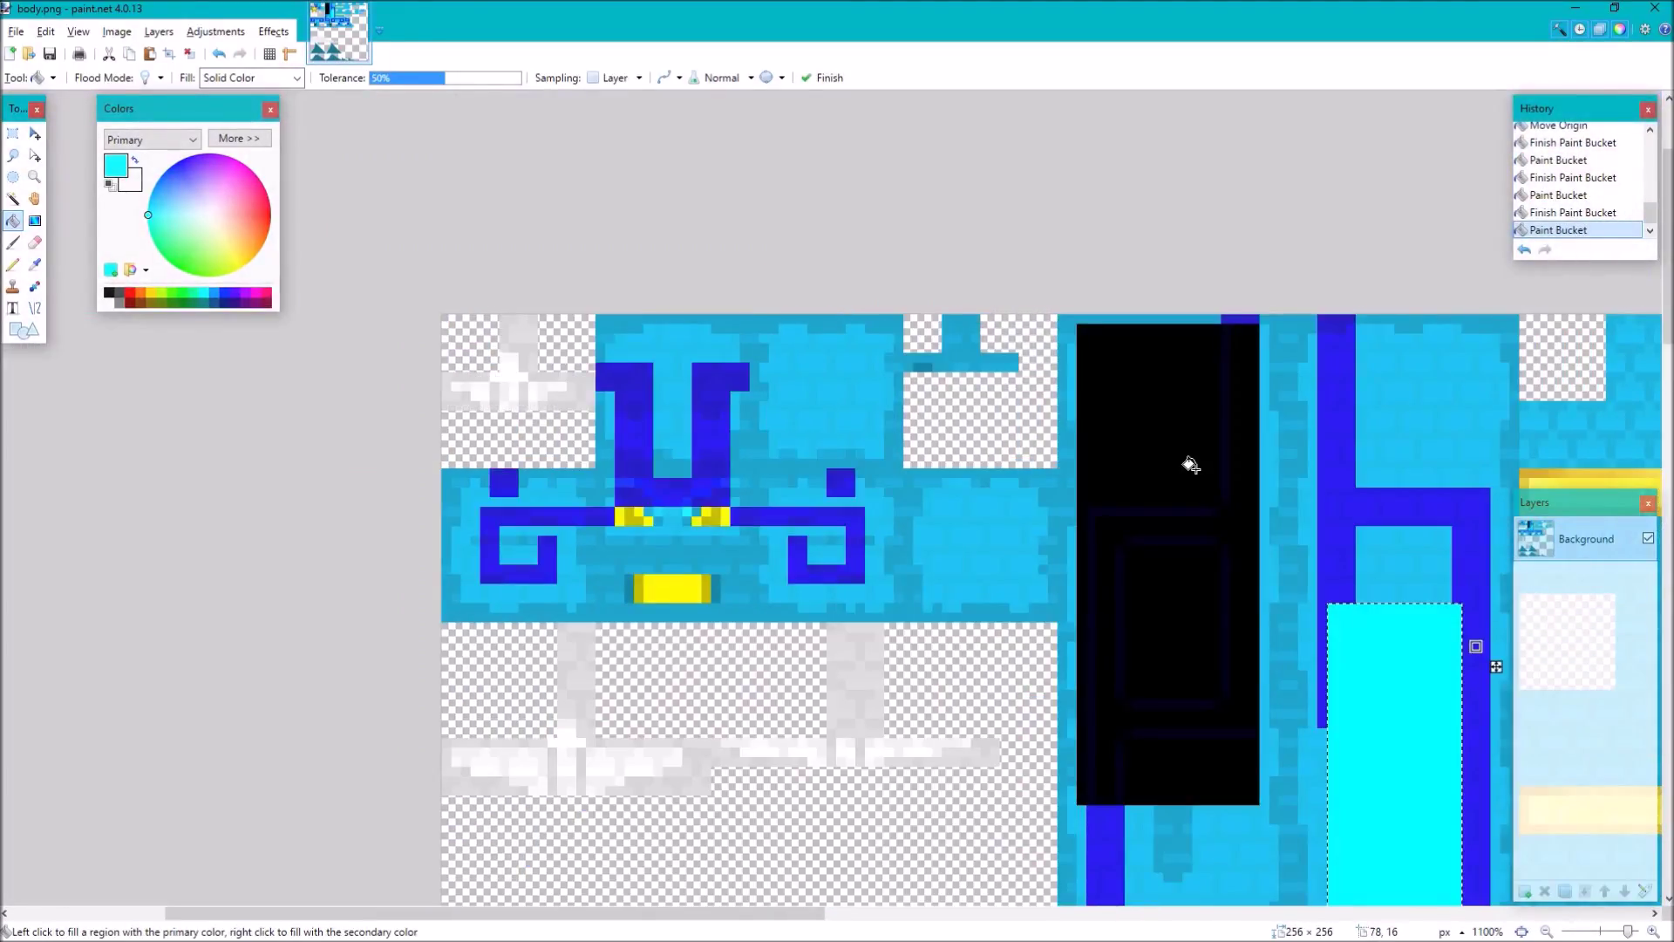
pyautogui.scroll(4, 1191, 465)
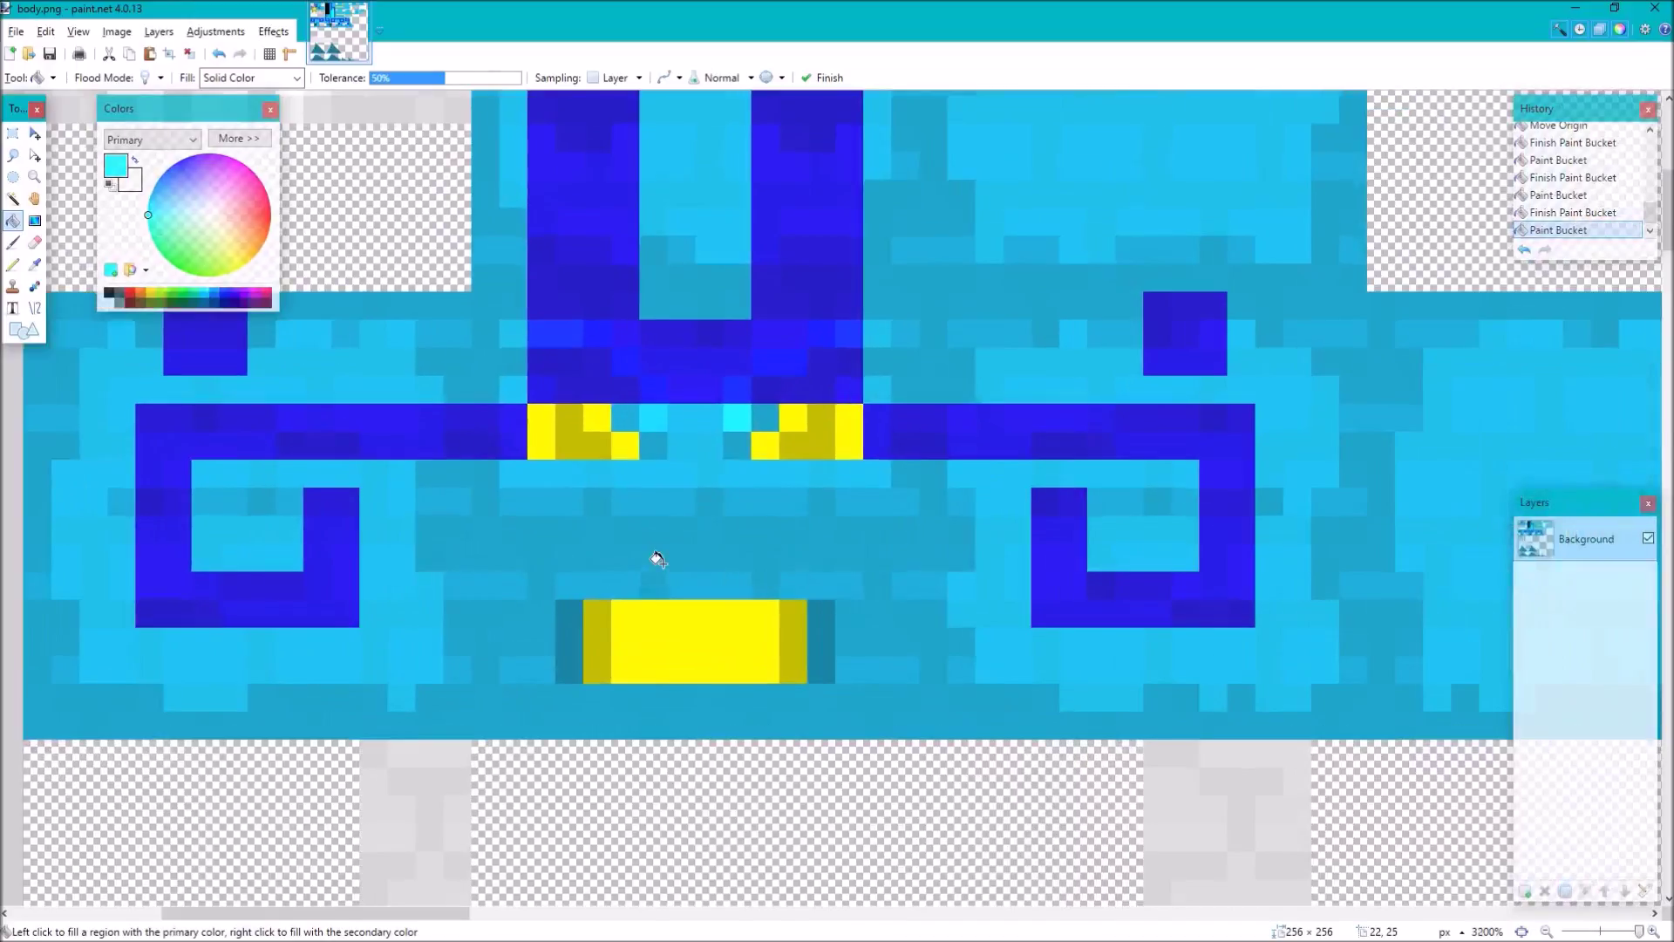
pyautogui.scroll(-1, 654, 561)
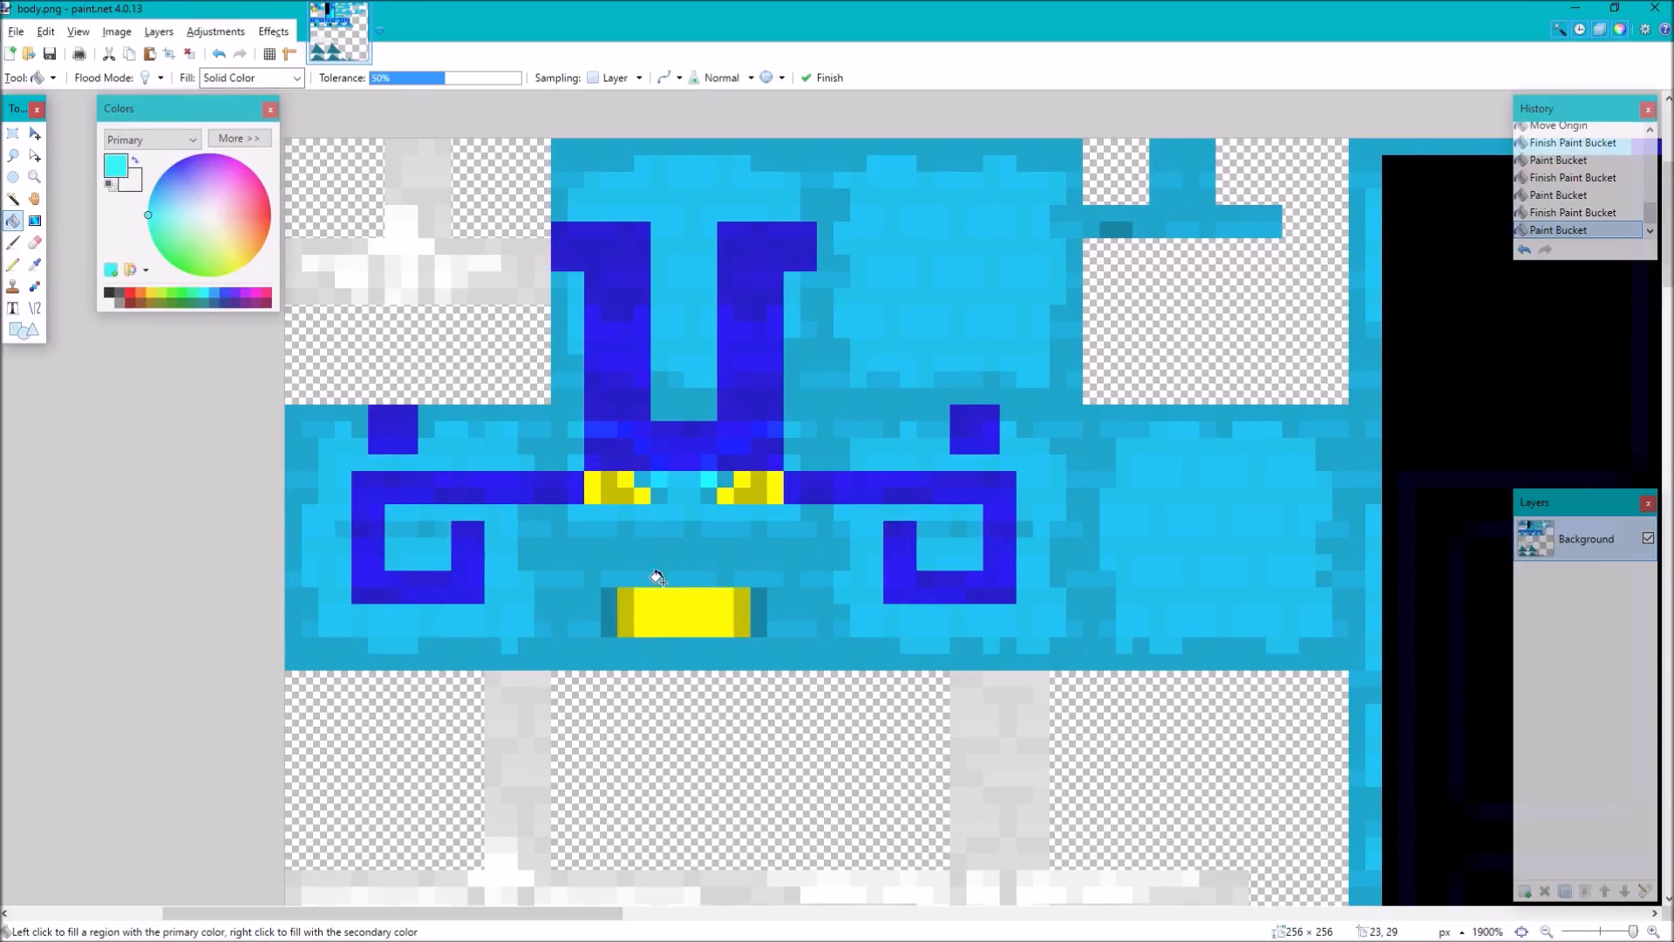
pyautogui.scroll(-5, 698, 593)
pyautogui.scroll(3, 702, 587)
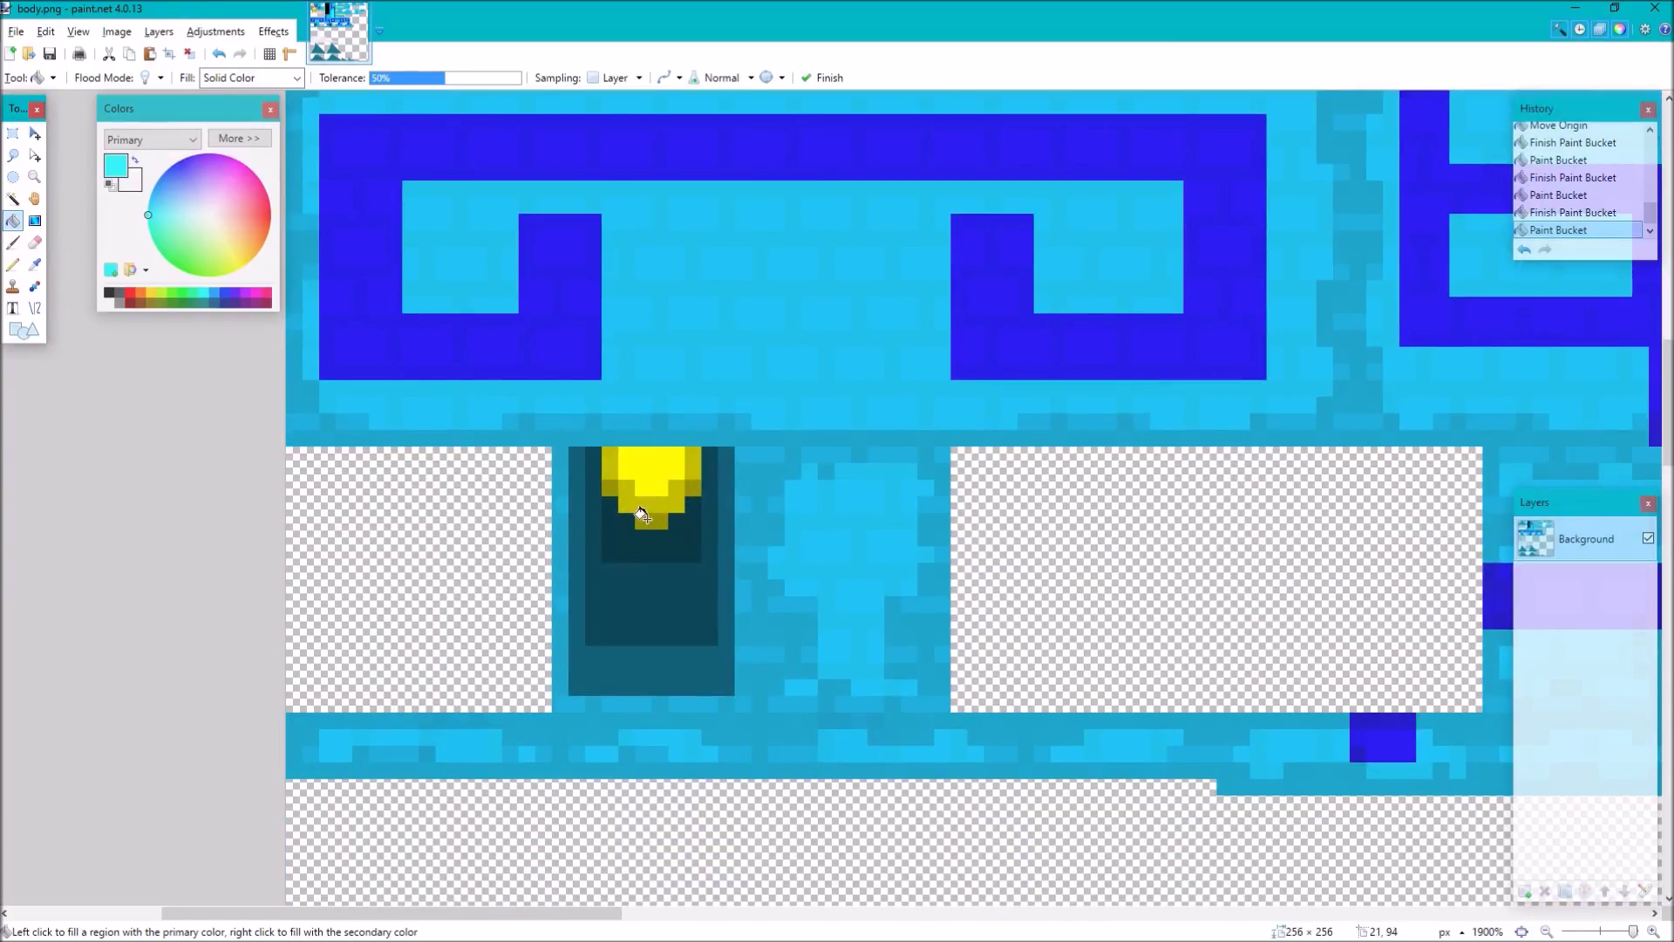
pyautogui.scroll(10, 643, 514)
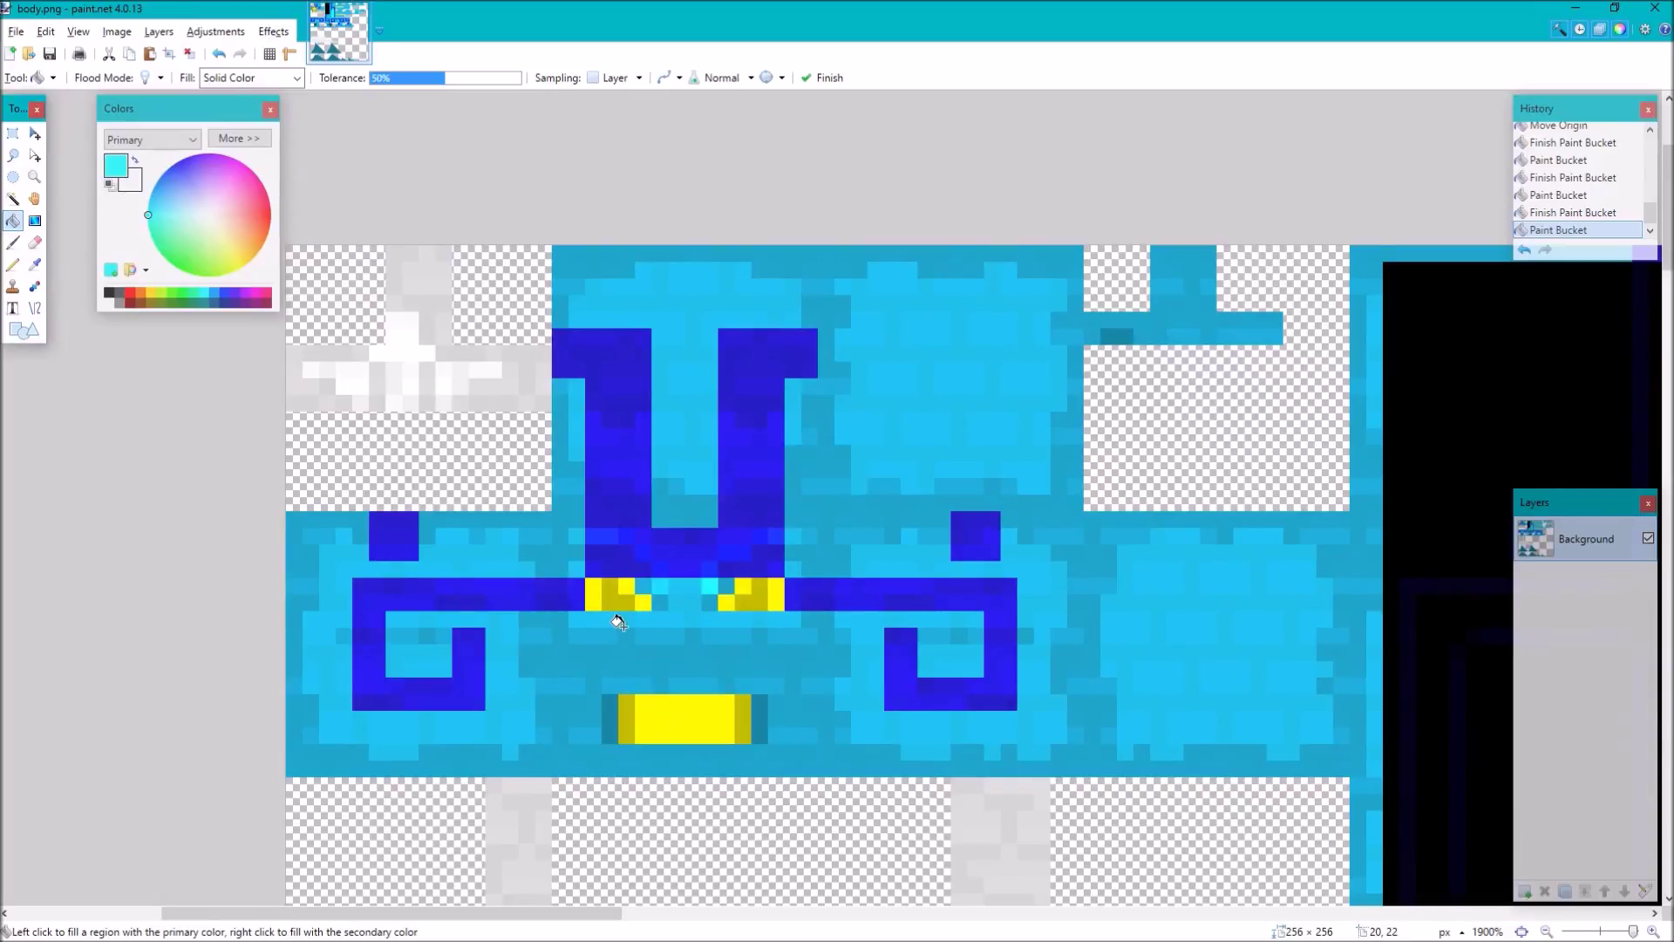
pyautogui.scroll(-10, 655, 660)
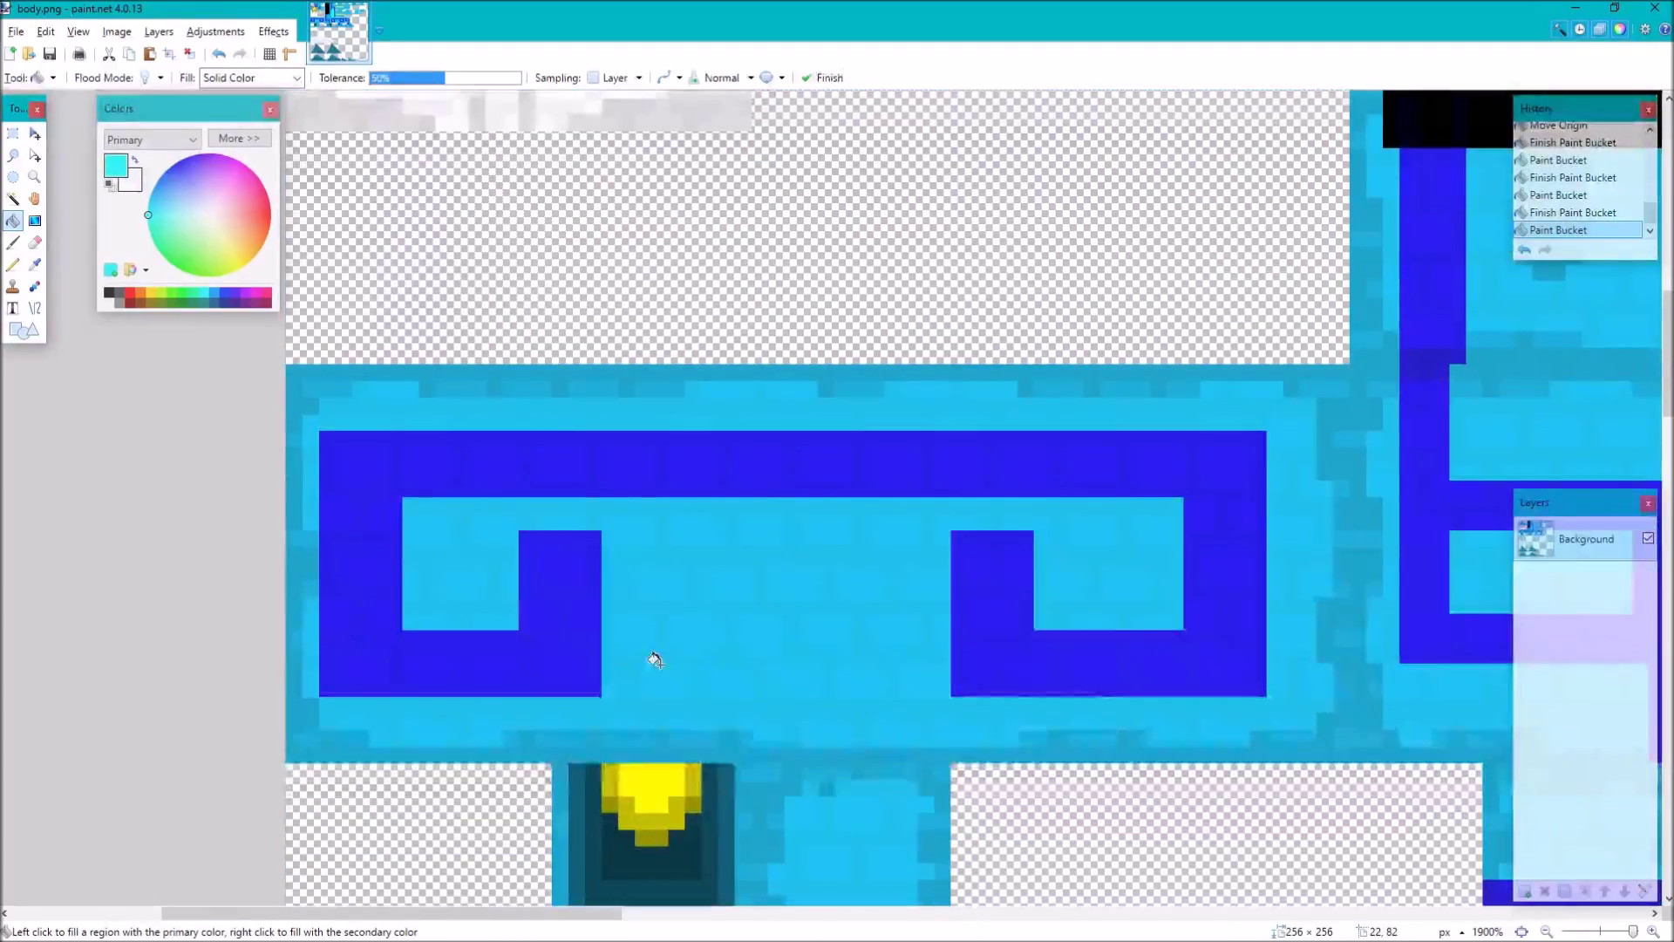
pyautogui.scroll(-2, 663, 697)
pyautogui.scroll(5, 667, 593)
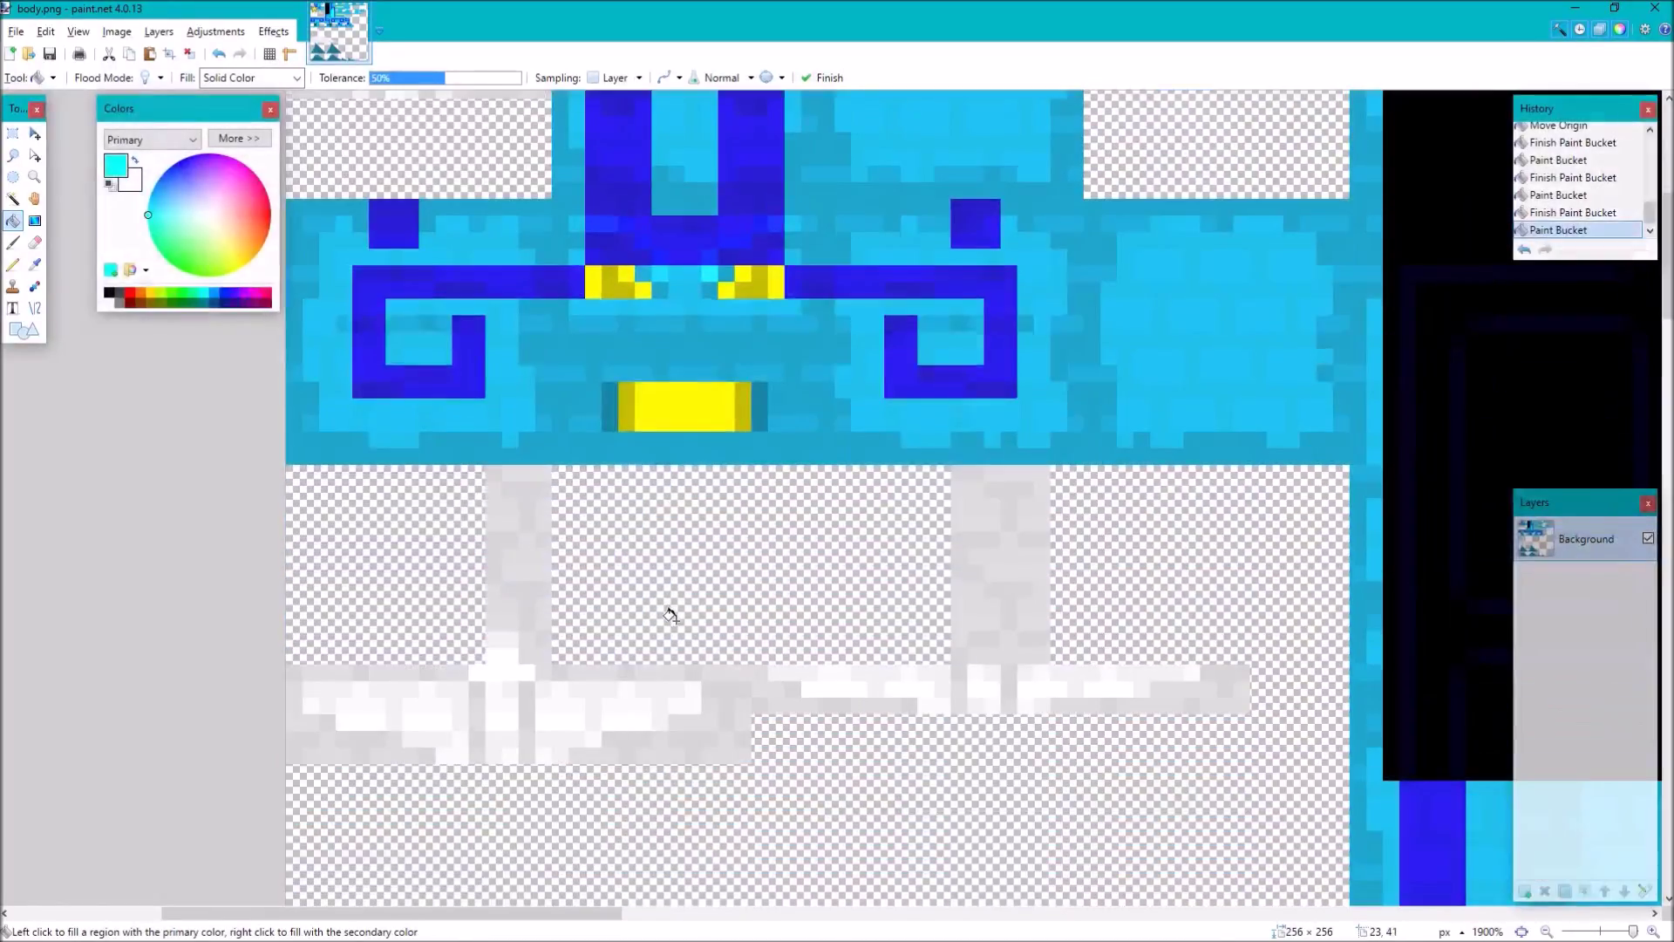
pyautogui.scroll(2, 671, 602)
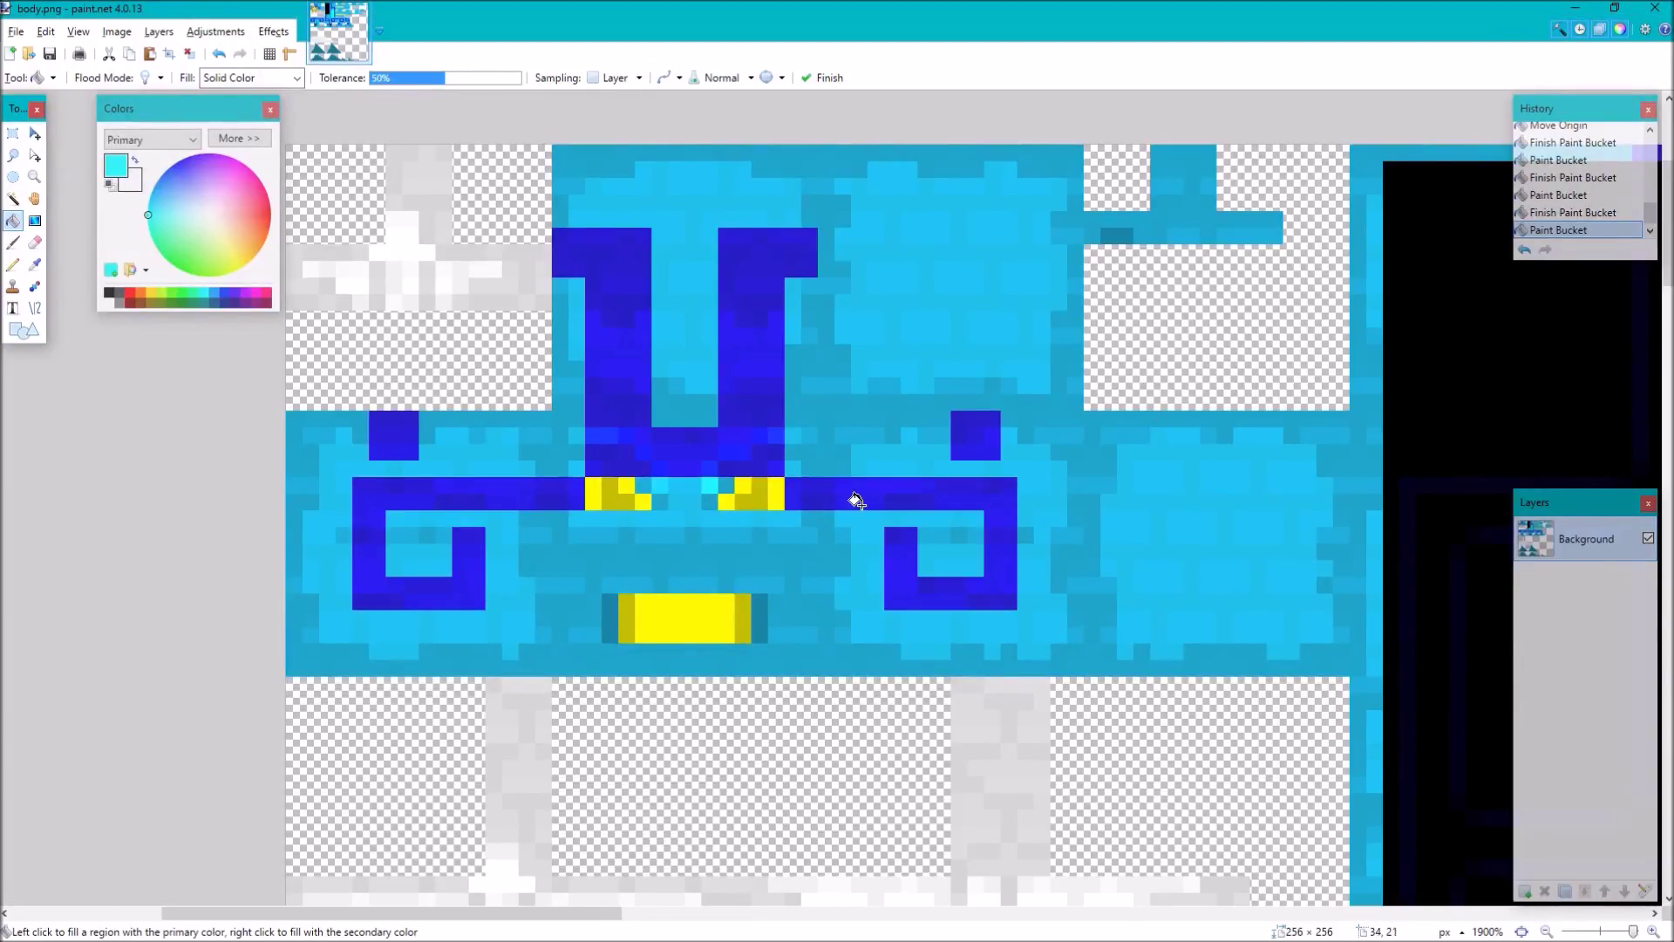
# Switch to the aether folder in File Explorer and select body.png and glow.png together
pyautogui.hotkey('alt', 'Tab')
pyautogui.click(898, 646)
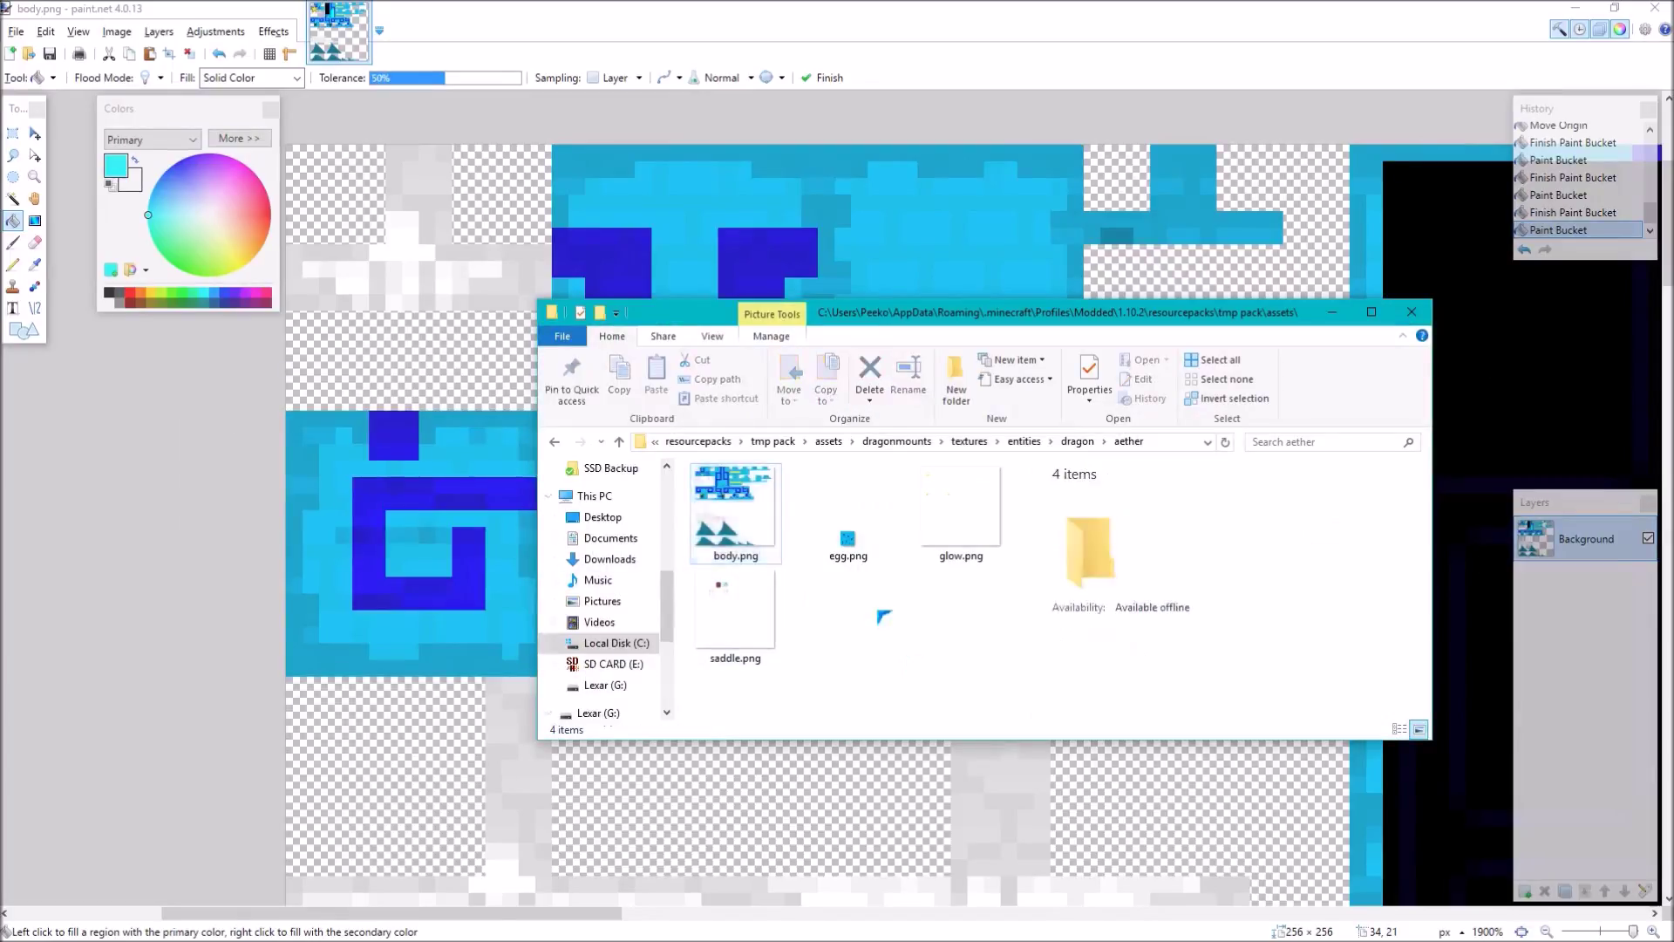
pyautogui.click(976, 552)
pyautogui.click(714, 523)
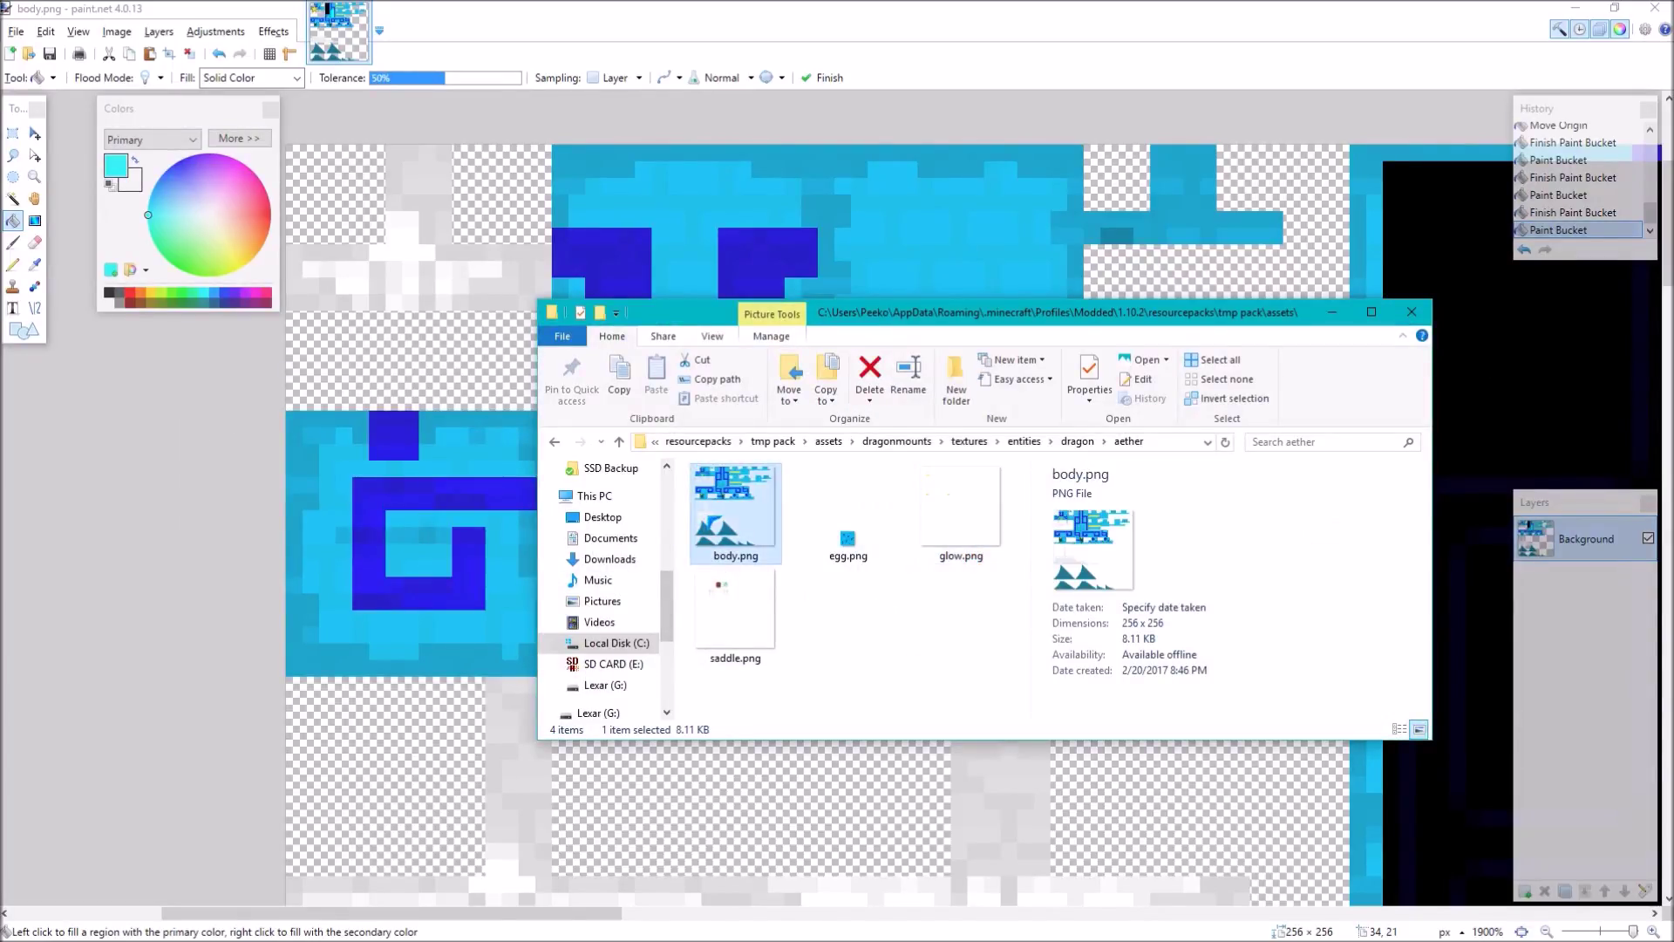
pyautogui.keyDown('ctrl'); pyautogui.click(947, 530); pyautogui.keyUp('ctrl')
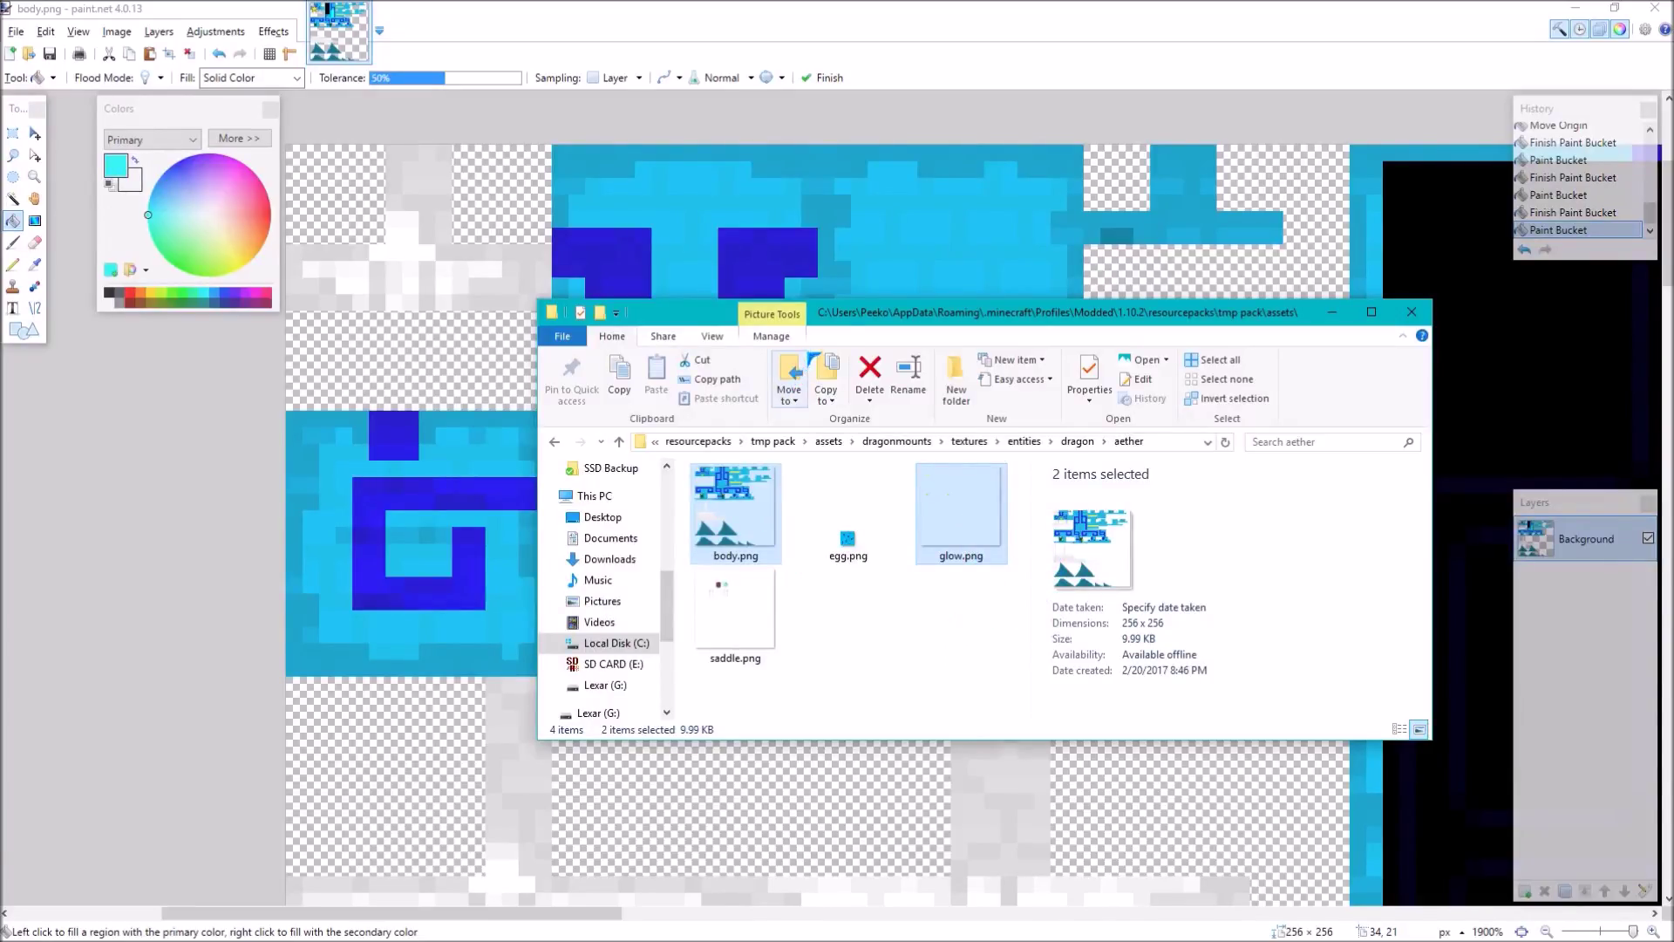
pyautogui.moveTo(855, 327)
pyautogui.mouseDown()
pyautogui.moveTo(841, 556)
pyautogui.moveTo(835, 337)
pyautogui.mouseUp()
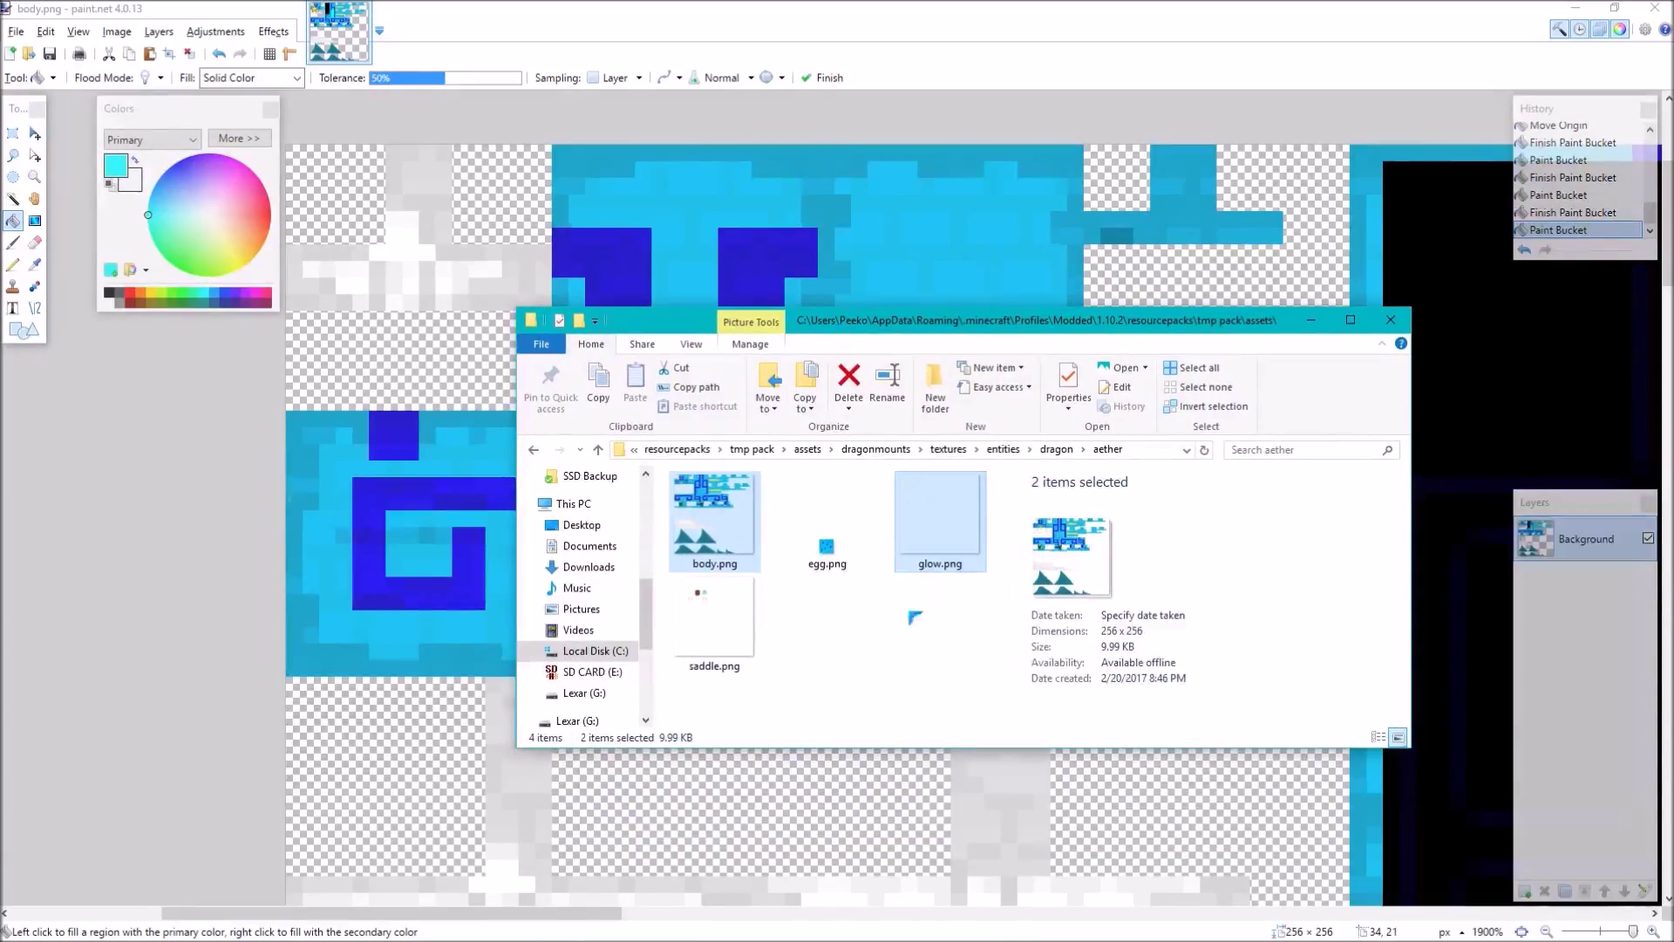
# Open the aether dragon's glow.png for editing in paint.net alongside body.png
pyautogui.click(966, 612)
pyautogui.click(940, 523)
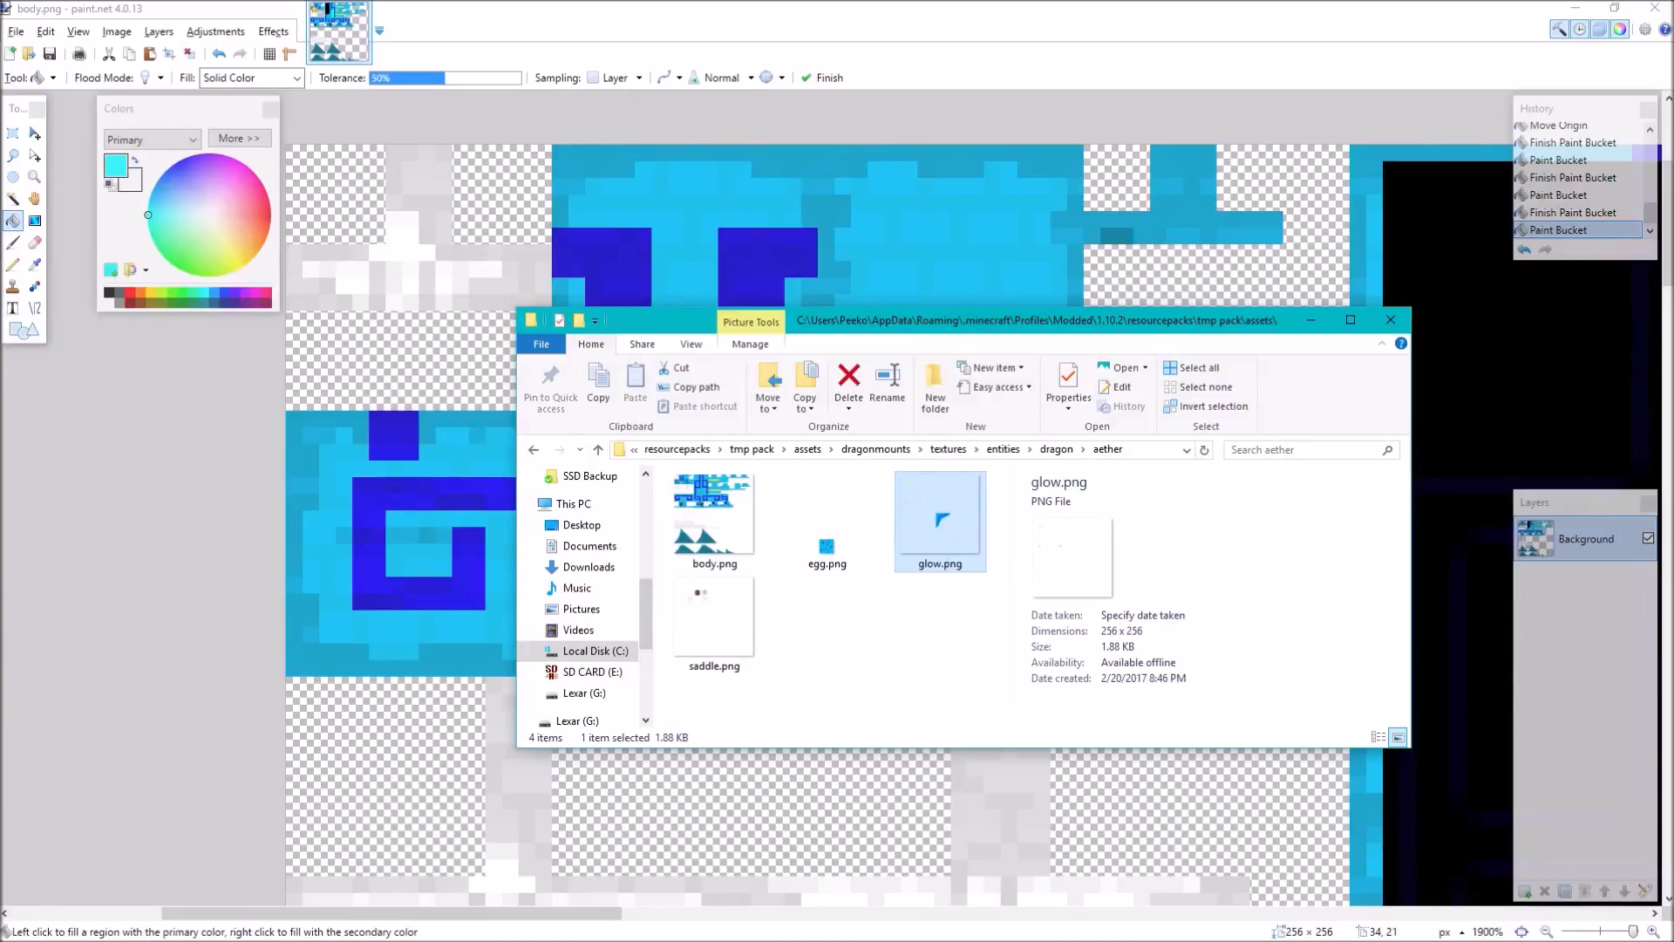
pyautogui.click(610, 56)
pyautogui.moveTo(798, 388); pyautogui.dragTo(828, 541)
pyautogui.click(782, 499)
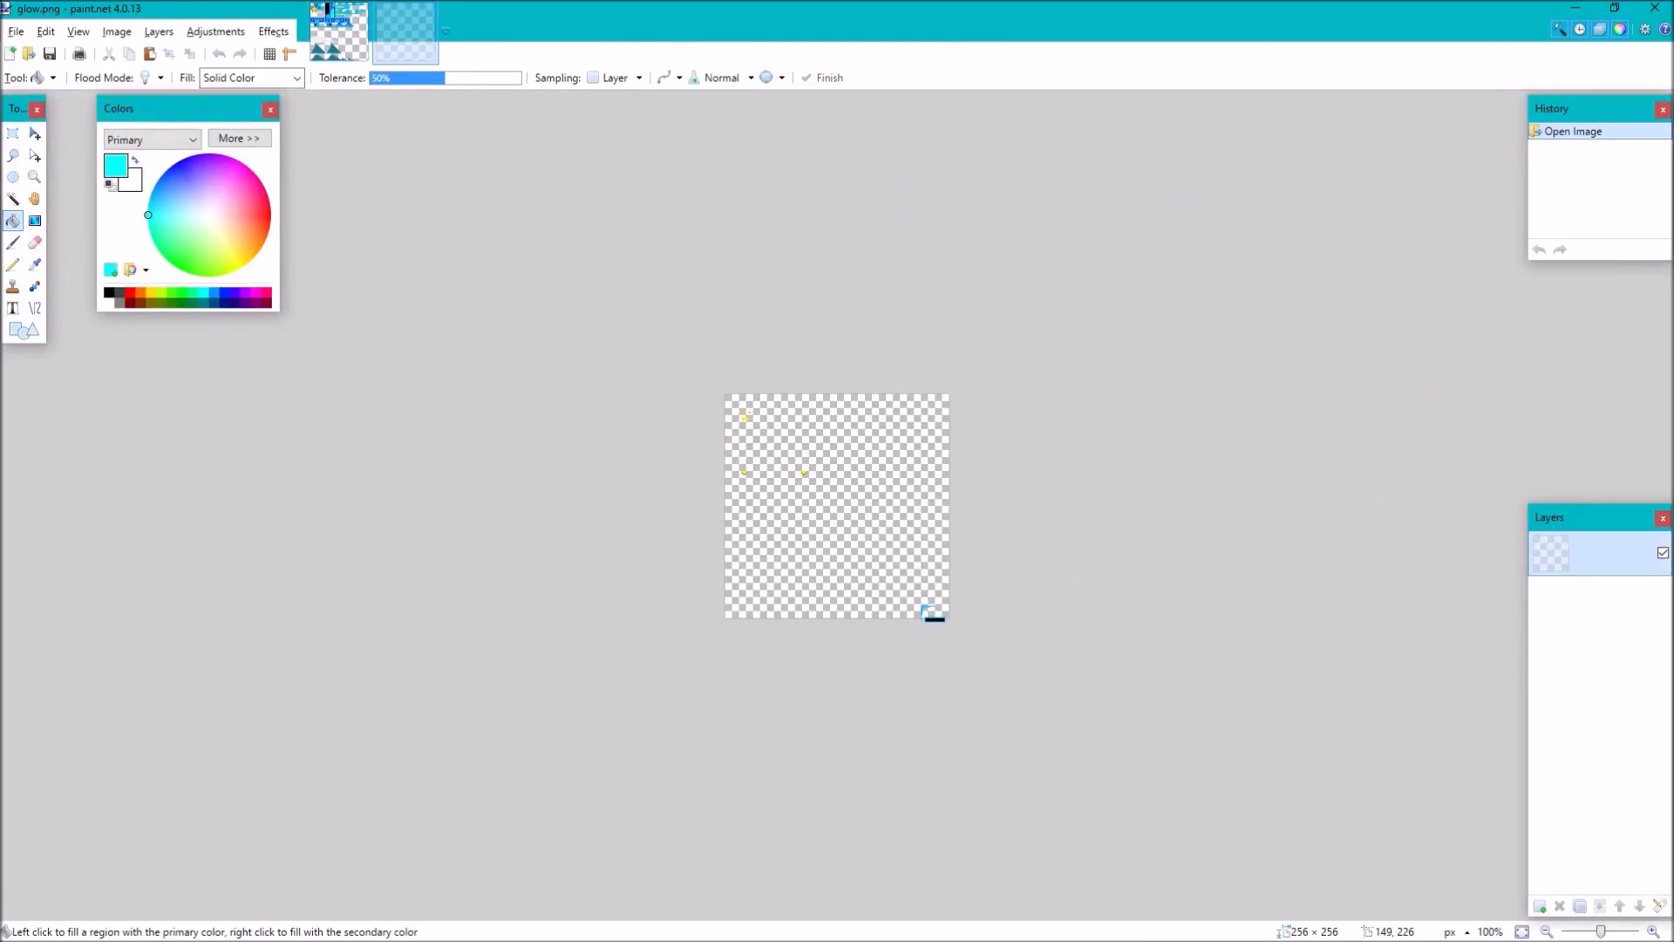
# Select the entire glow.png image and erase all its yellow glow markings
pyautogui.scroll(5, 886, 654)
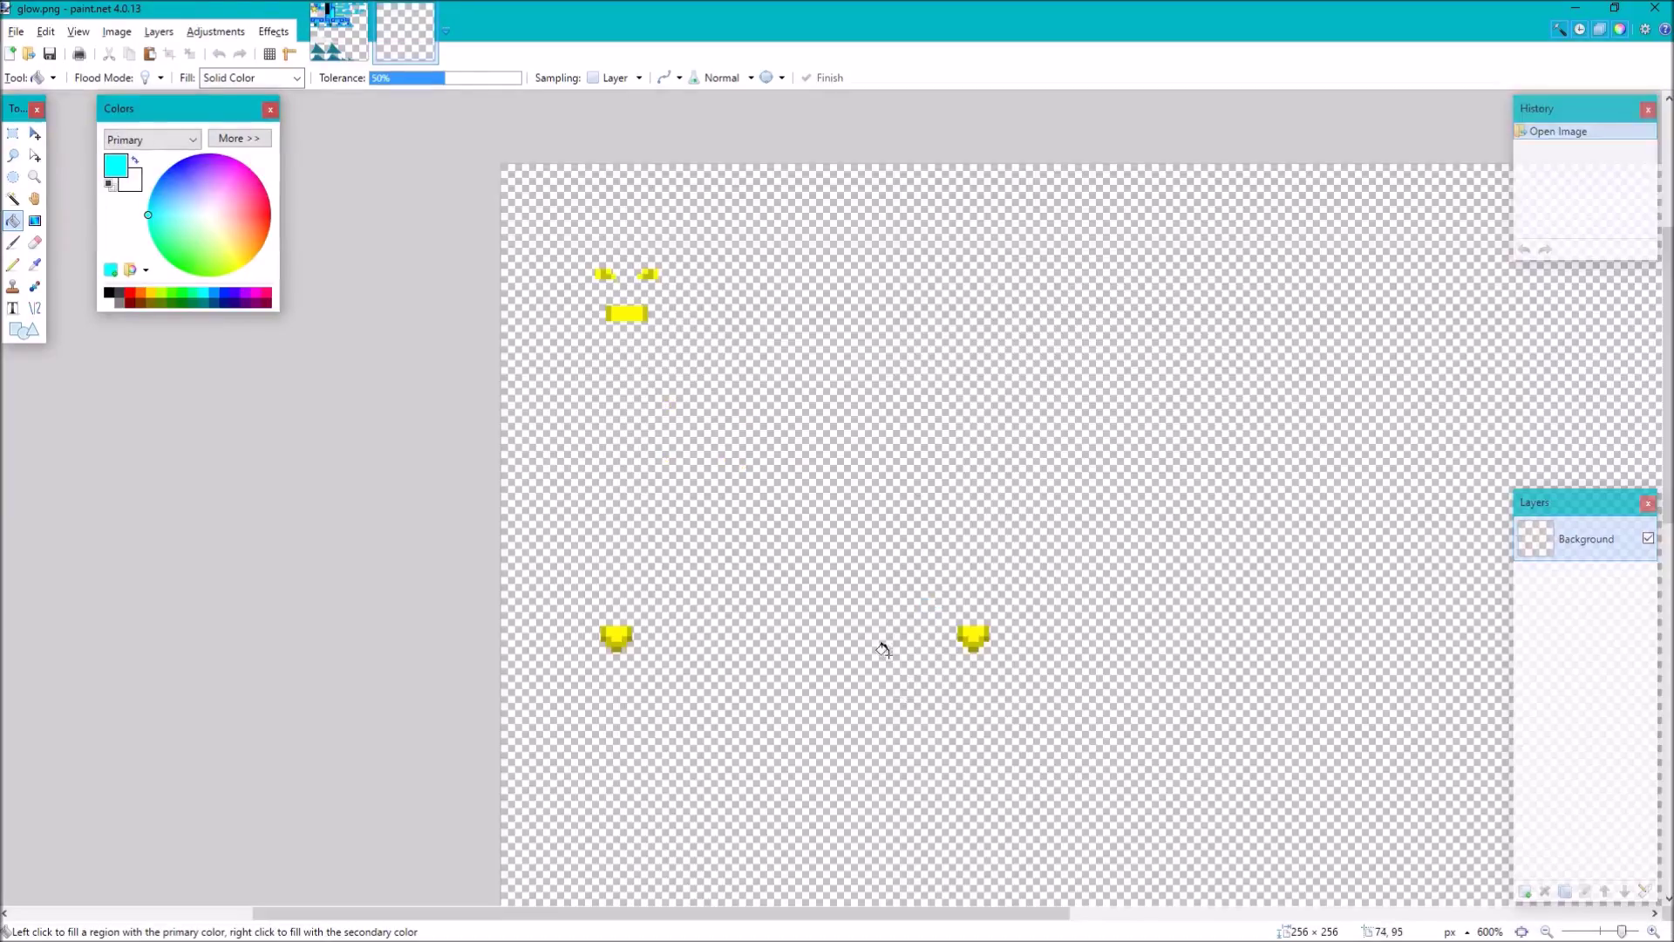
pyautogui.hotkey('ctrl', 'a')
pyautogui.press('Delete')
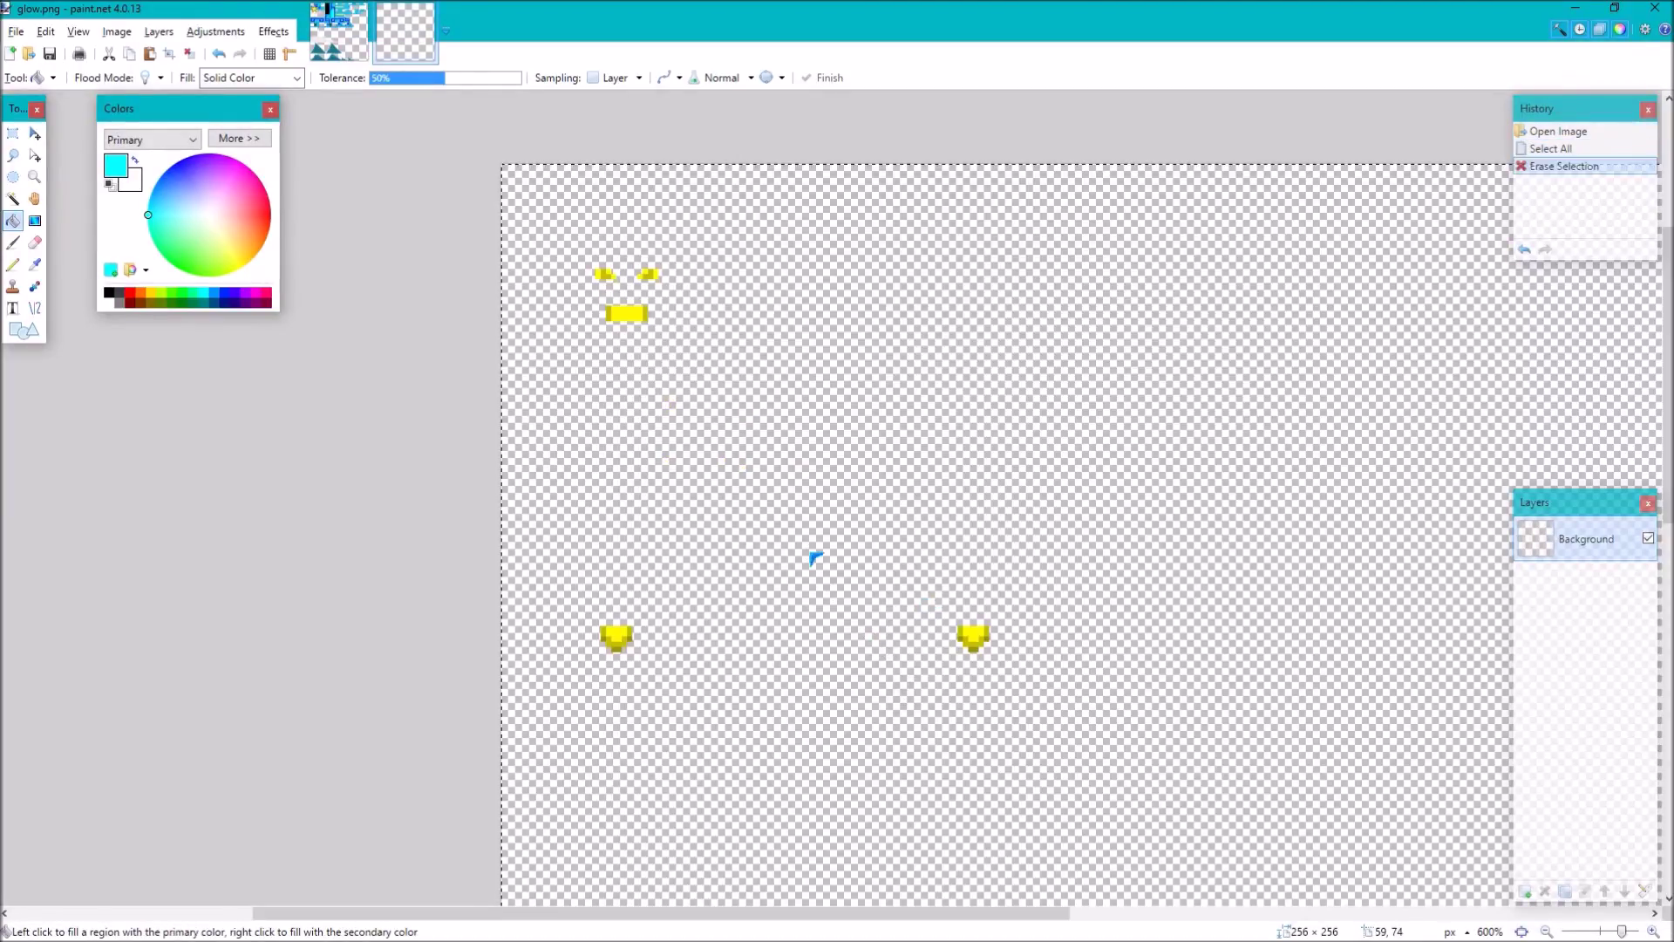
pyautogui.scroll(-5, 839, 527)
pyautogui.scroll(5, 841, 526)
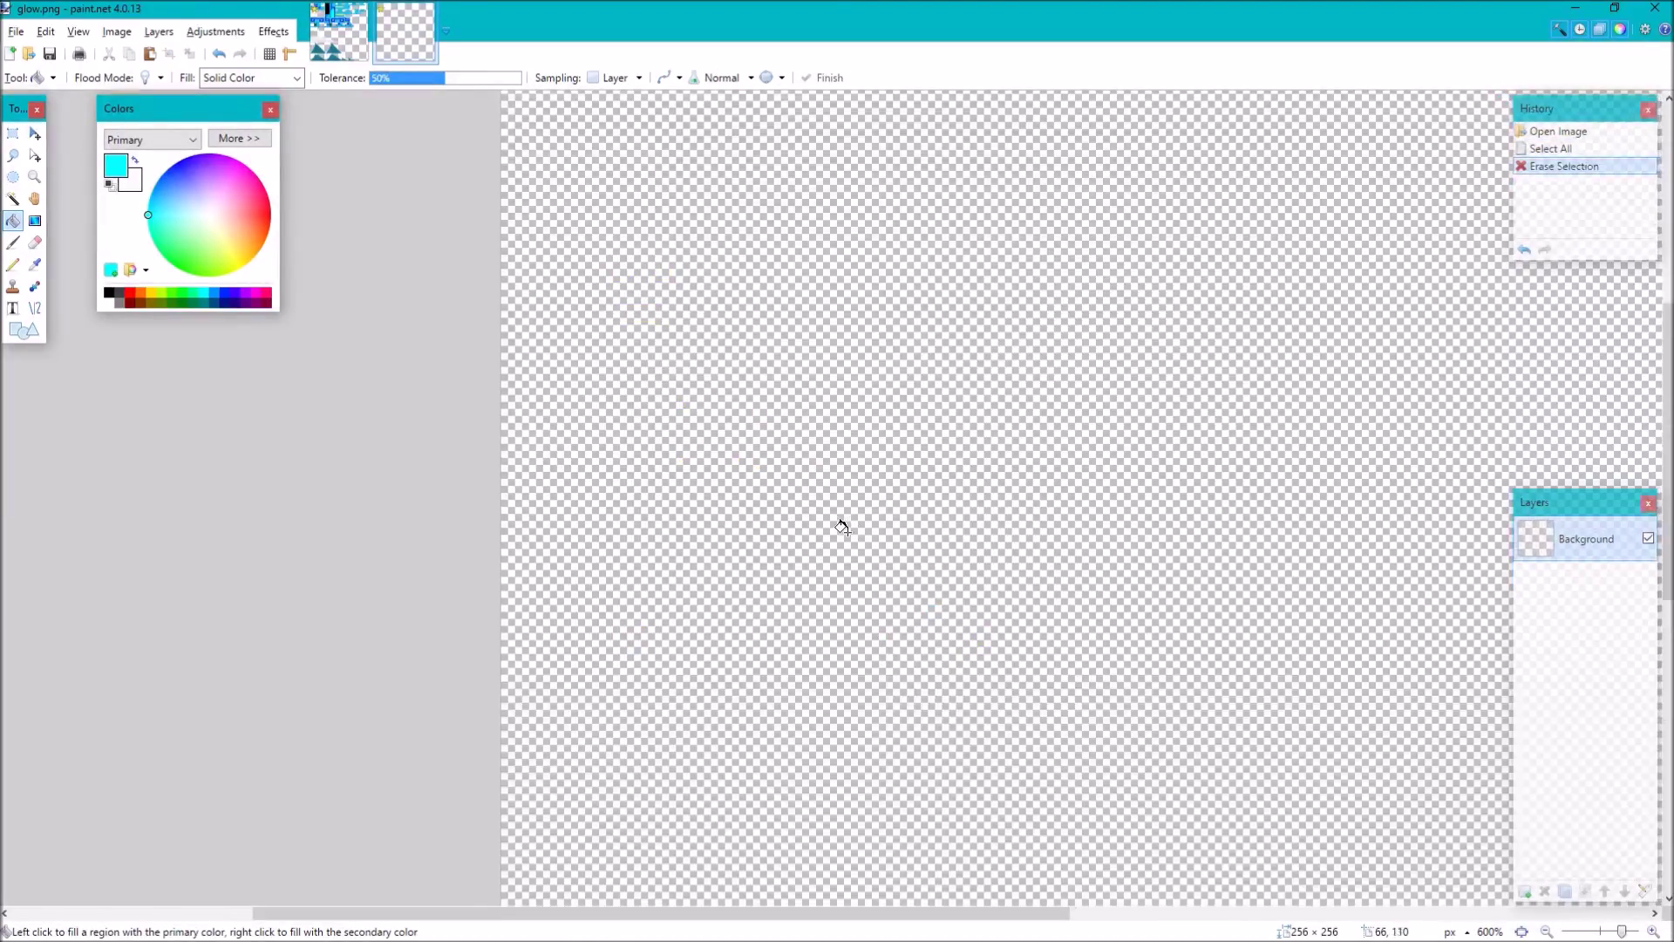
# Close glow.png and discard its unsaved changes
pyautogui.hotkey('ctrl', 'w')
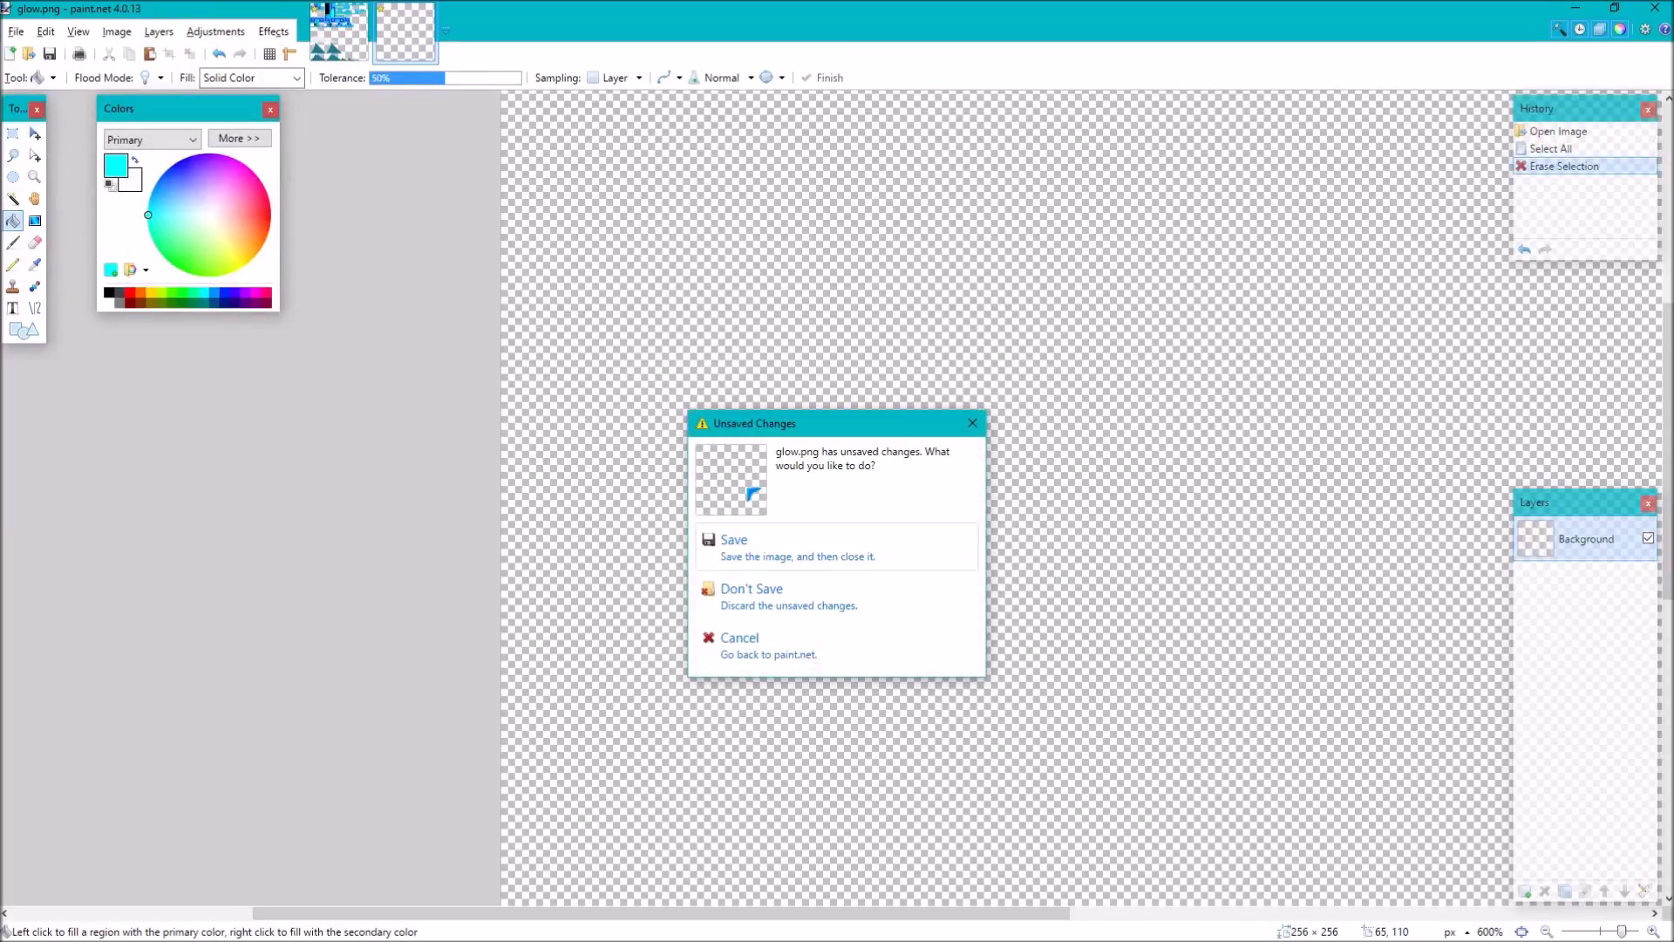
pyautogui.click(837, 617)
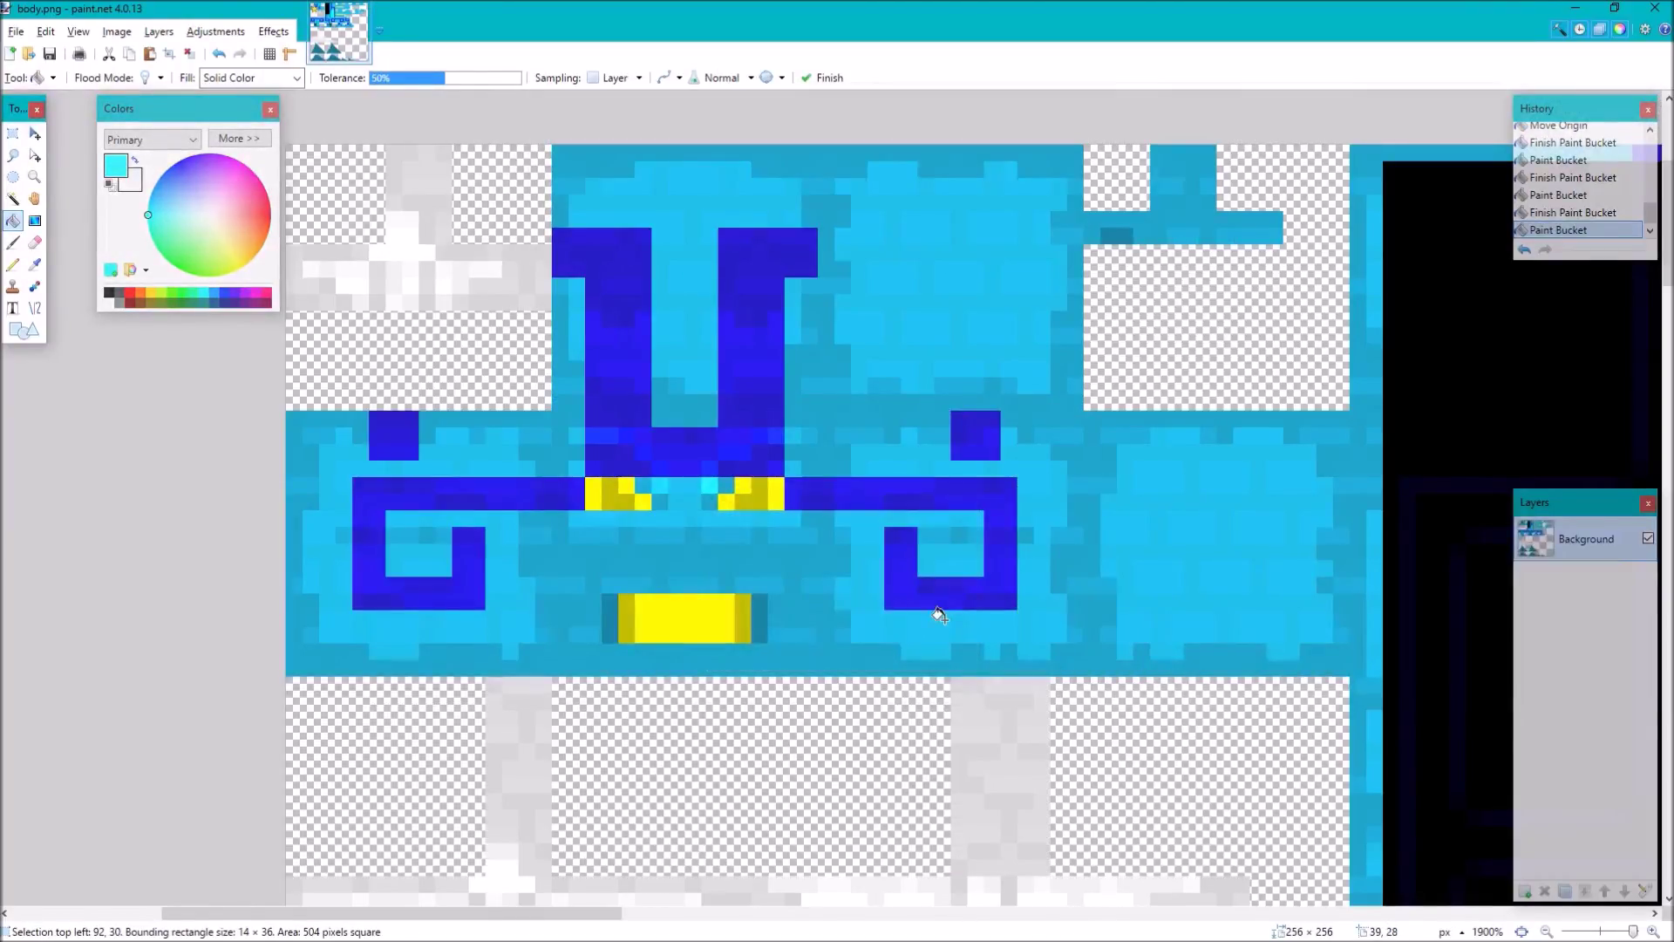
# Save body.png as a PNG with the Auto-detect bit depth
pyautogui.scroll(-3, 934, 605)
pyautogui.hscroll(10, 1073, 676)
pyautogui.scroll(2, 1081, 677)
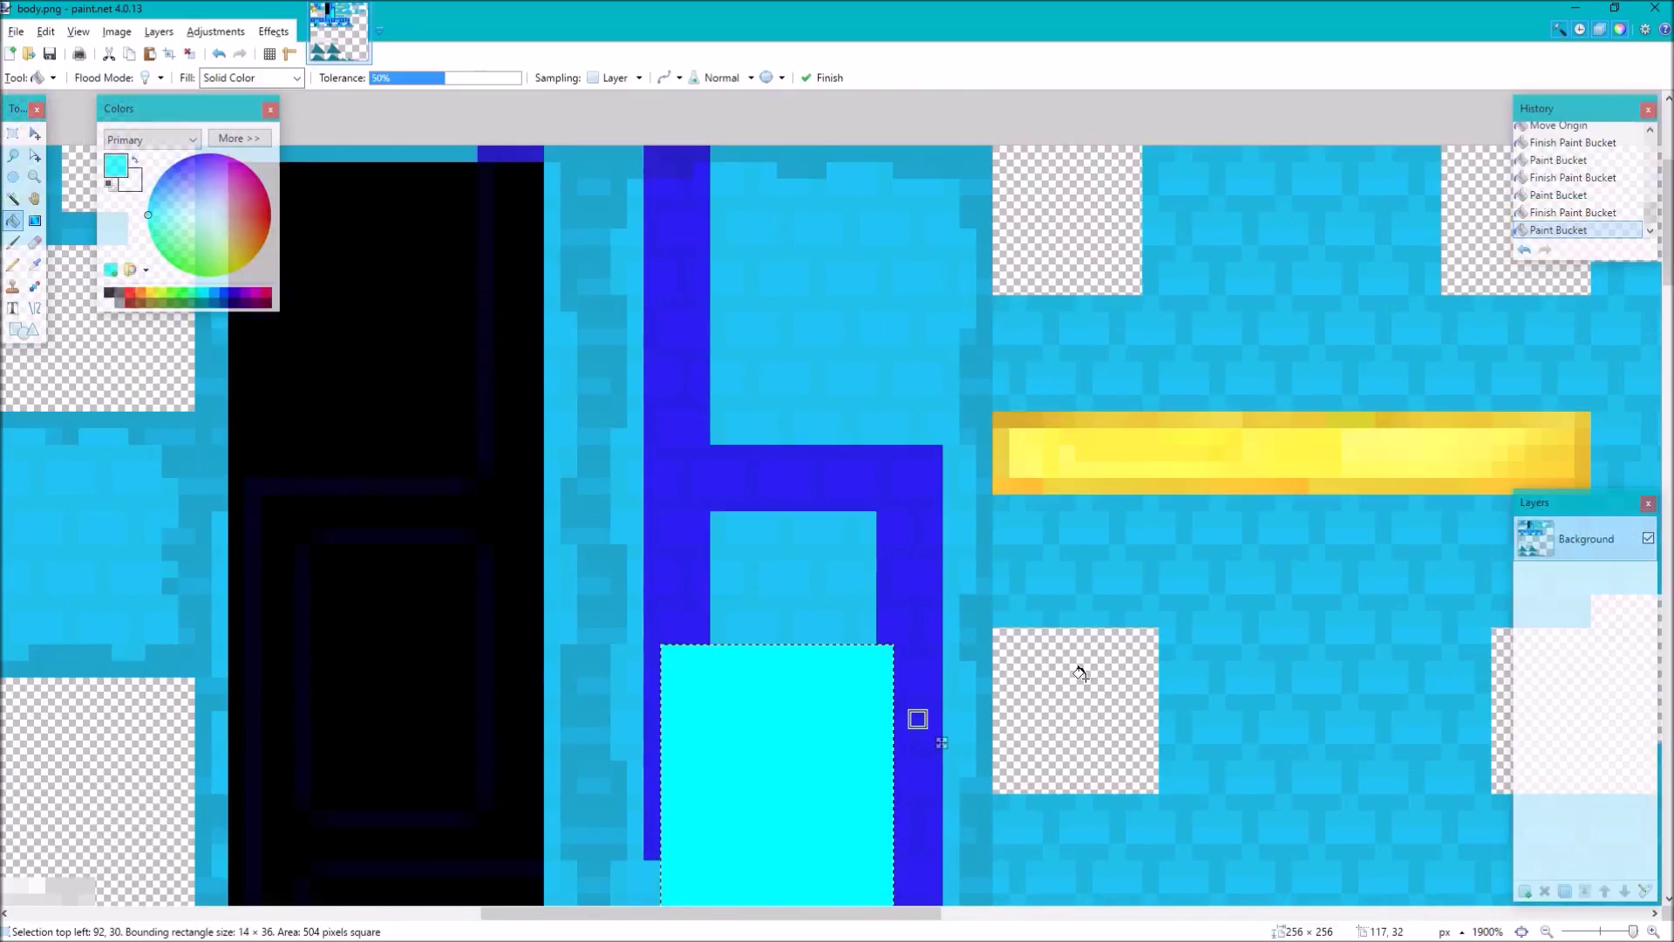
pyautogui.hscroll(-3, 1082, 676)
pyautogui.scroll(-8, 1081, 677)
pyautogui.scroll(5, 1082, 674)
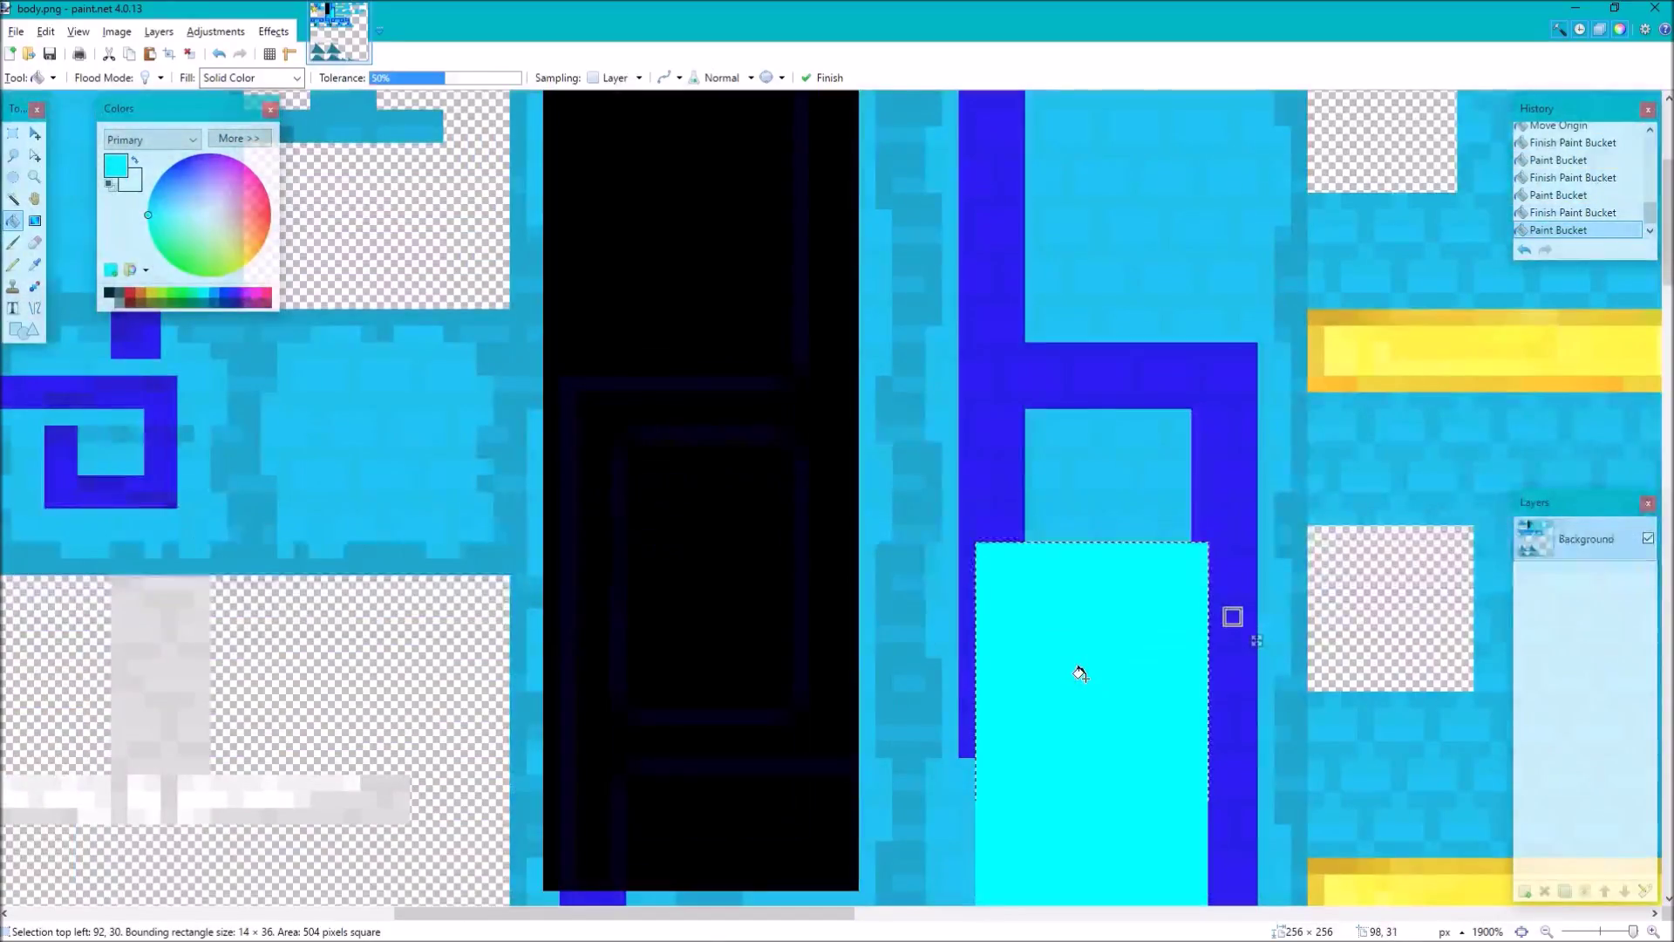
pyautogui.scroll(-8, 1081, 674)
pyautogui.scroll(4, 1080, 674)
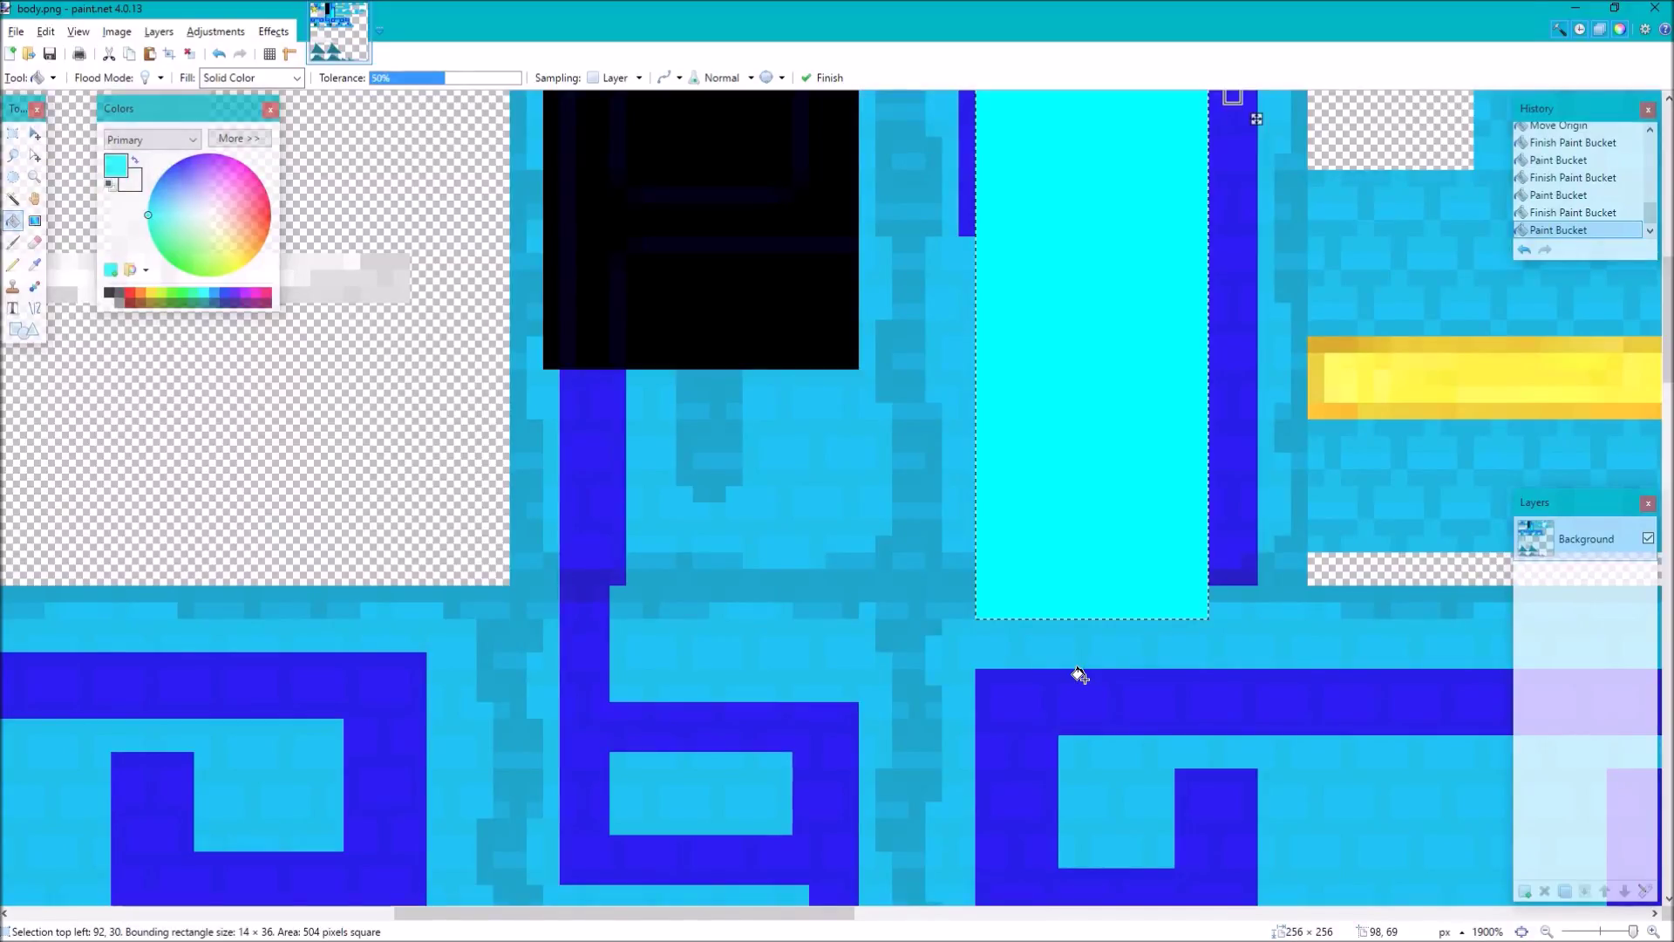
pyautogui.scroll(4, 620, 600)
pyautogui.scroll(-4, 619, 613)
pyautogui.hotkey('ctrl', 's')
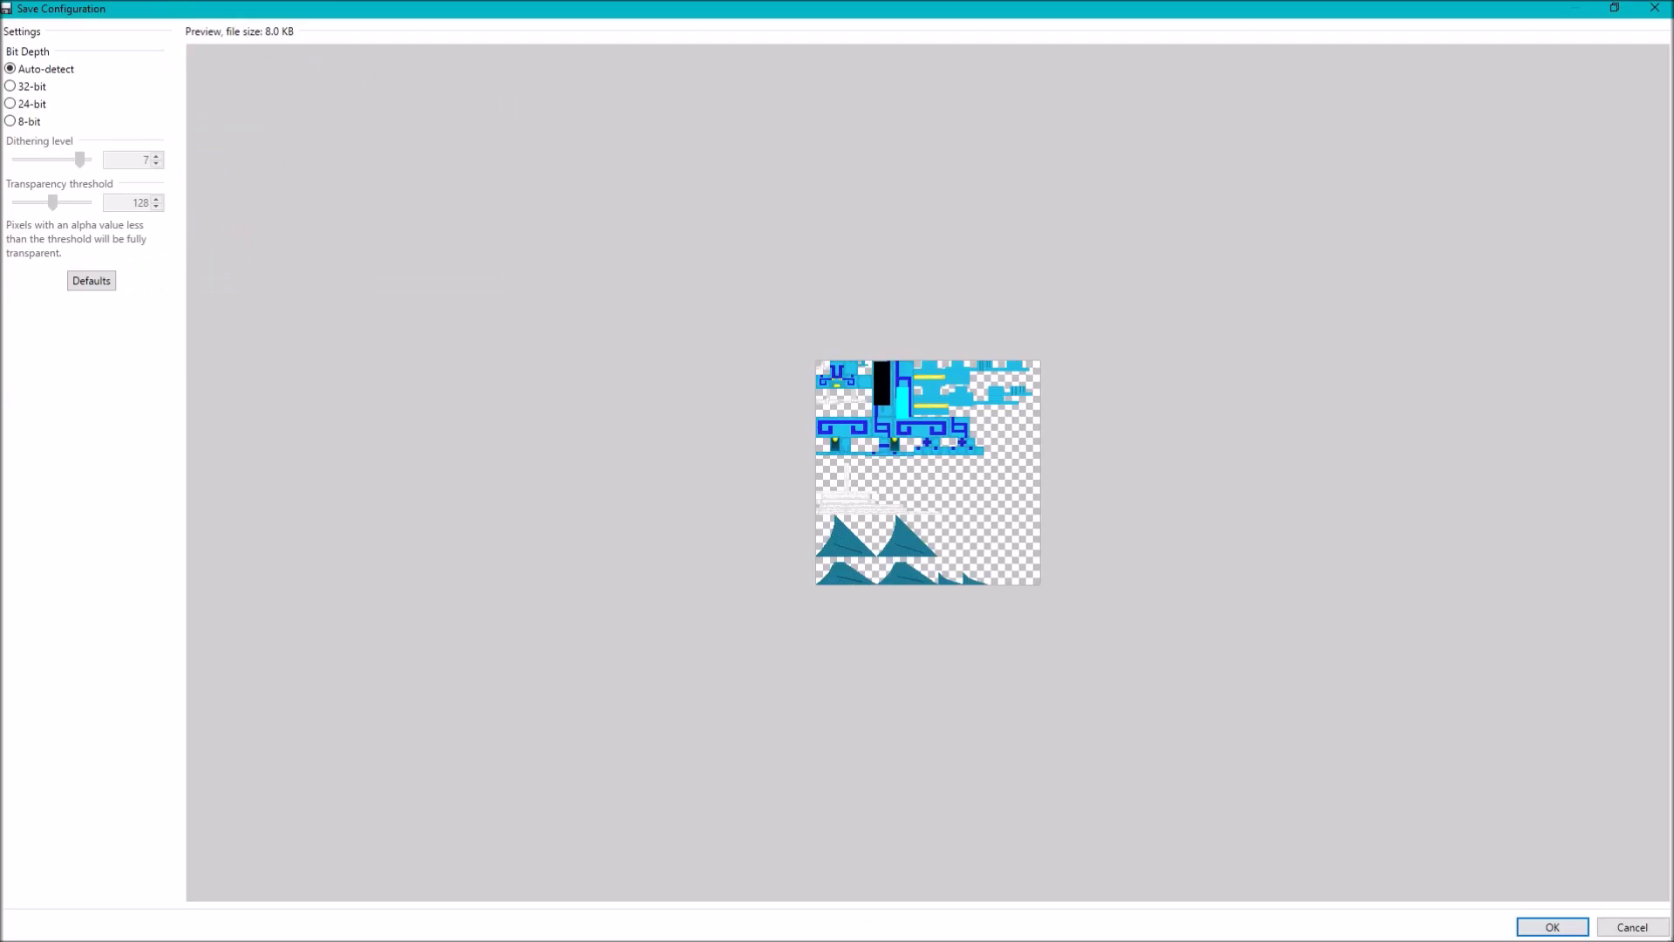
pyautogui.press('Return')
# Examine the black and cyan filled areas beside the head texture in body.png
pyautogui.scroll(4, 1035, 558)
pyautogui.scroll(3, 1034, 551)
pyautogui.scroll(-3, 1034, 549)
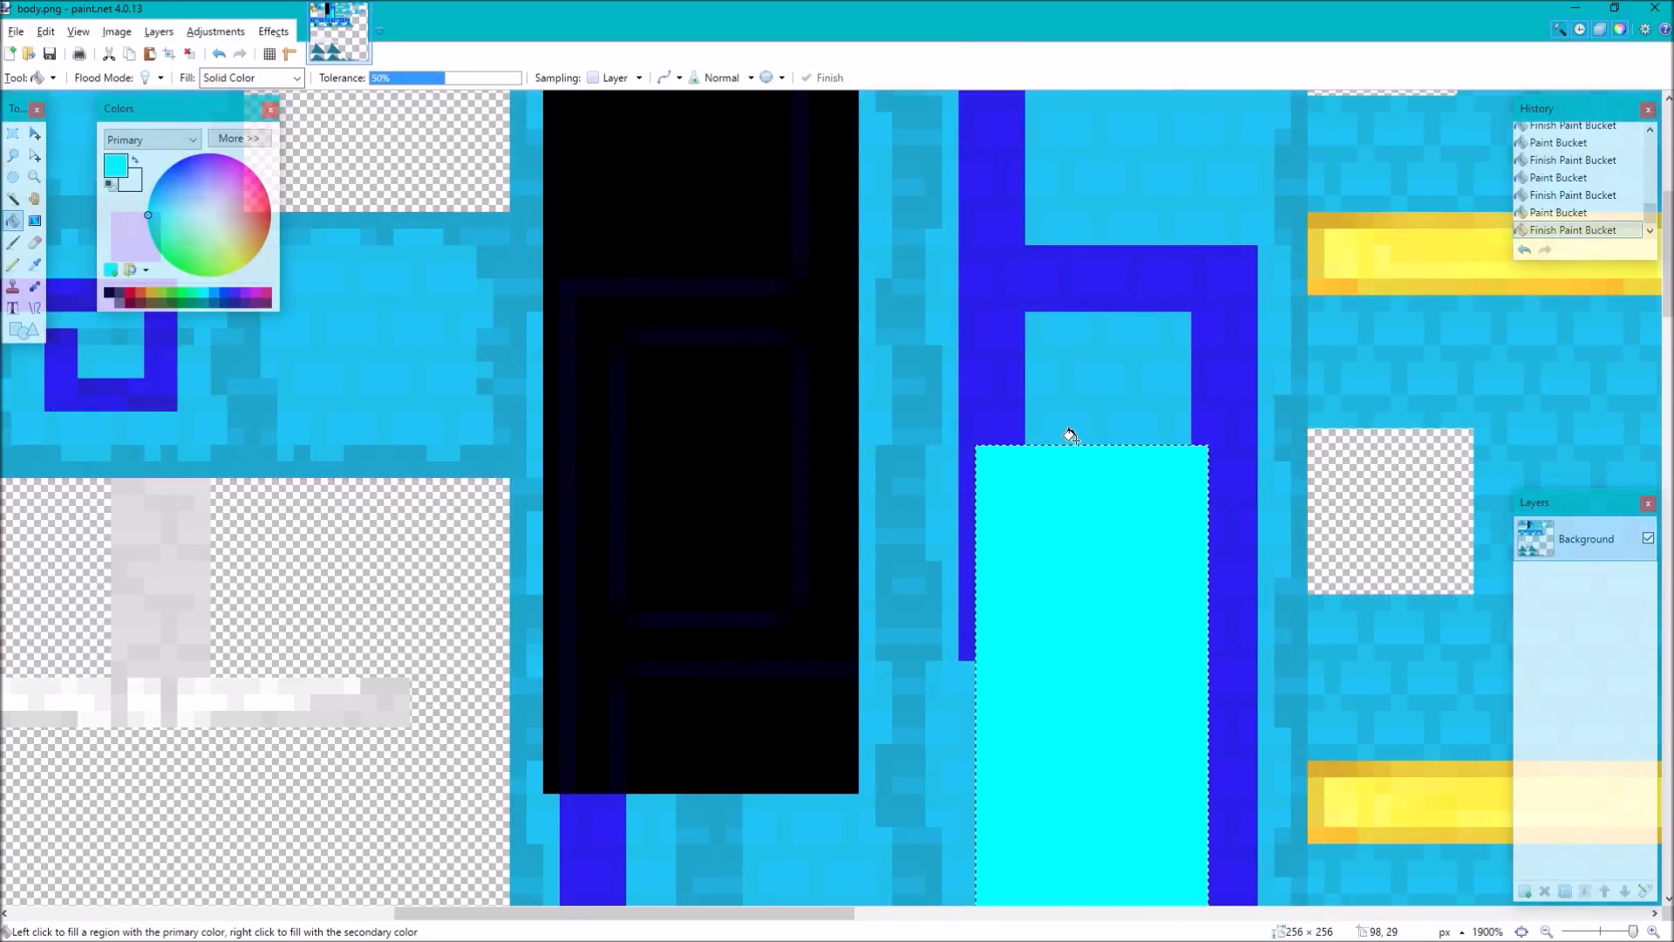
pyautogui.scroll(-1, 1060, 441)
pyautogui.scroll(-3, 1060, 441)
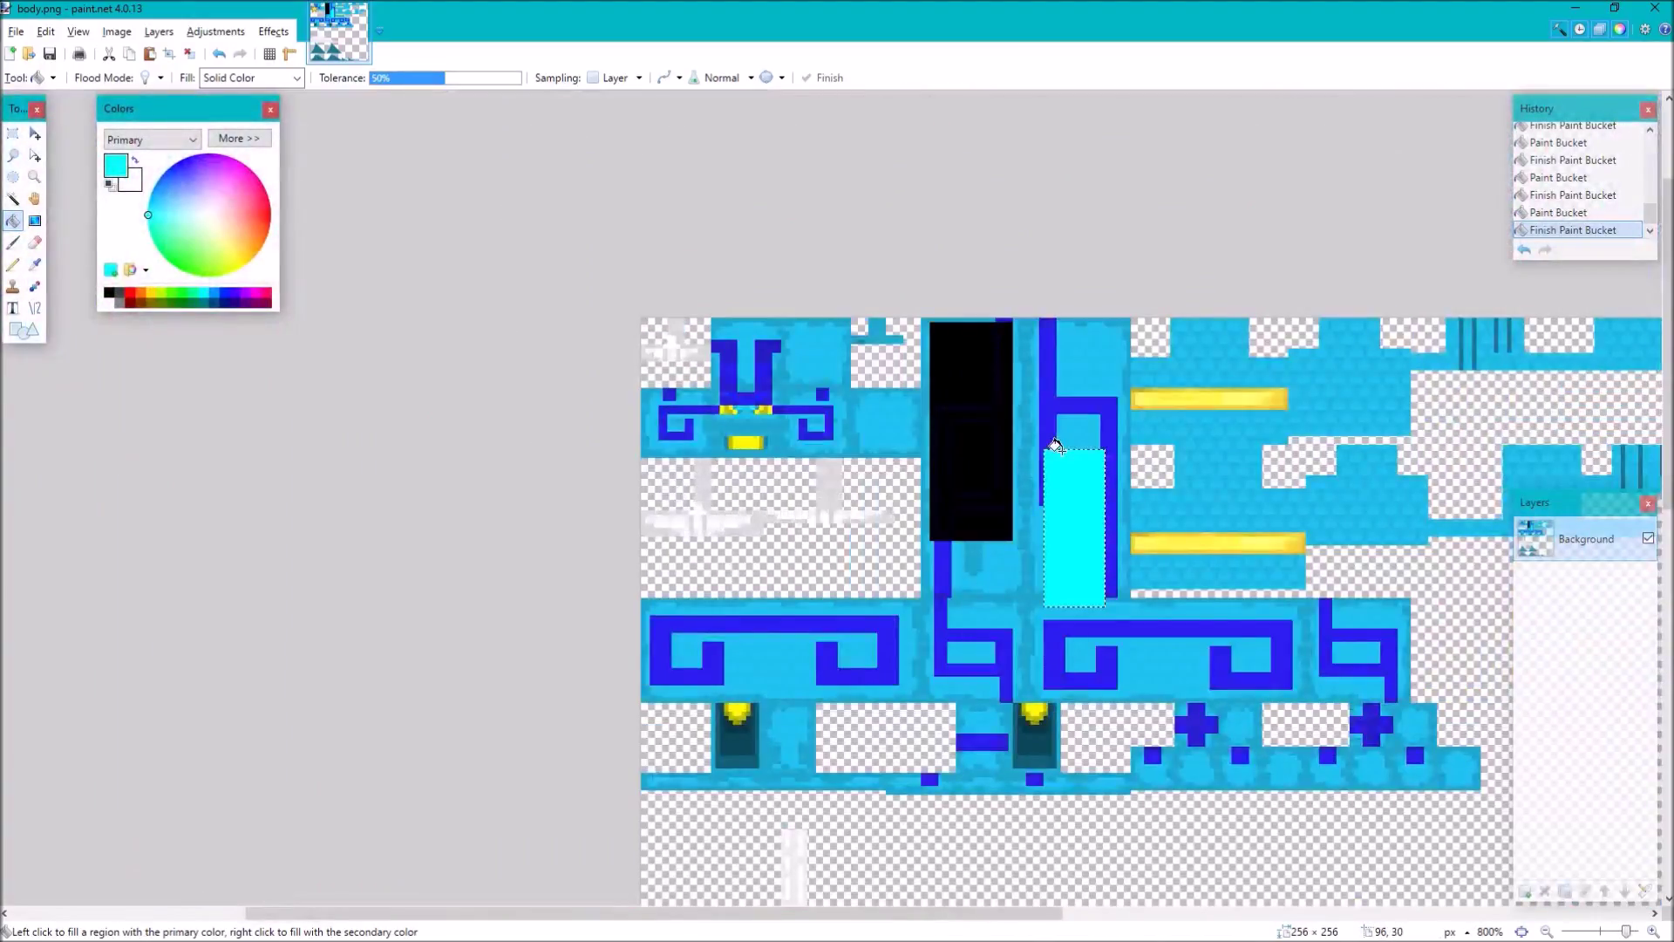
pyautogui.scroll(3, 1056, 446)
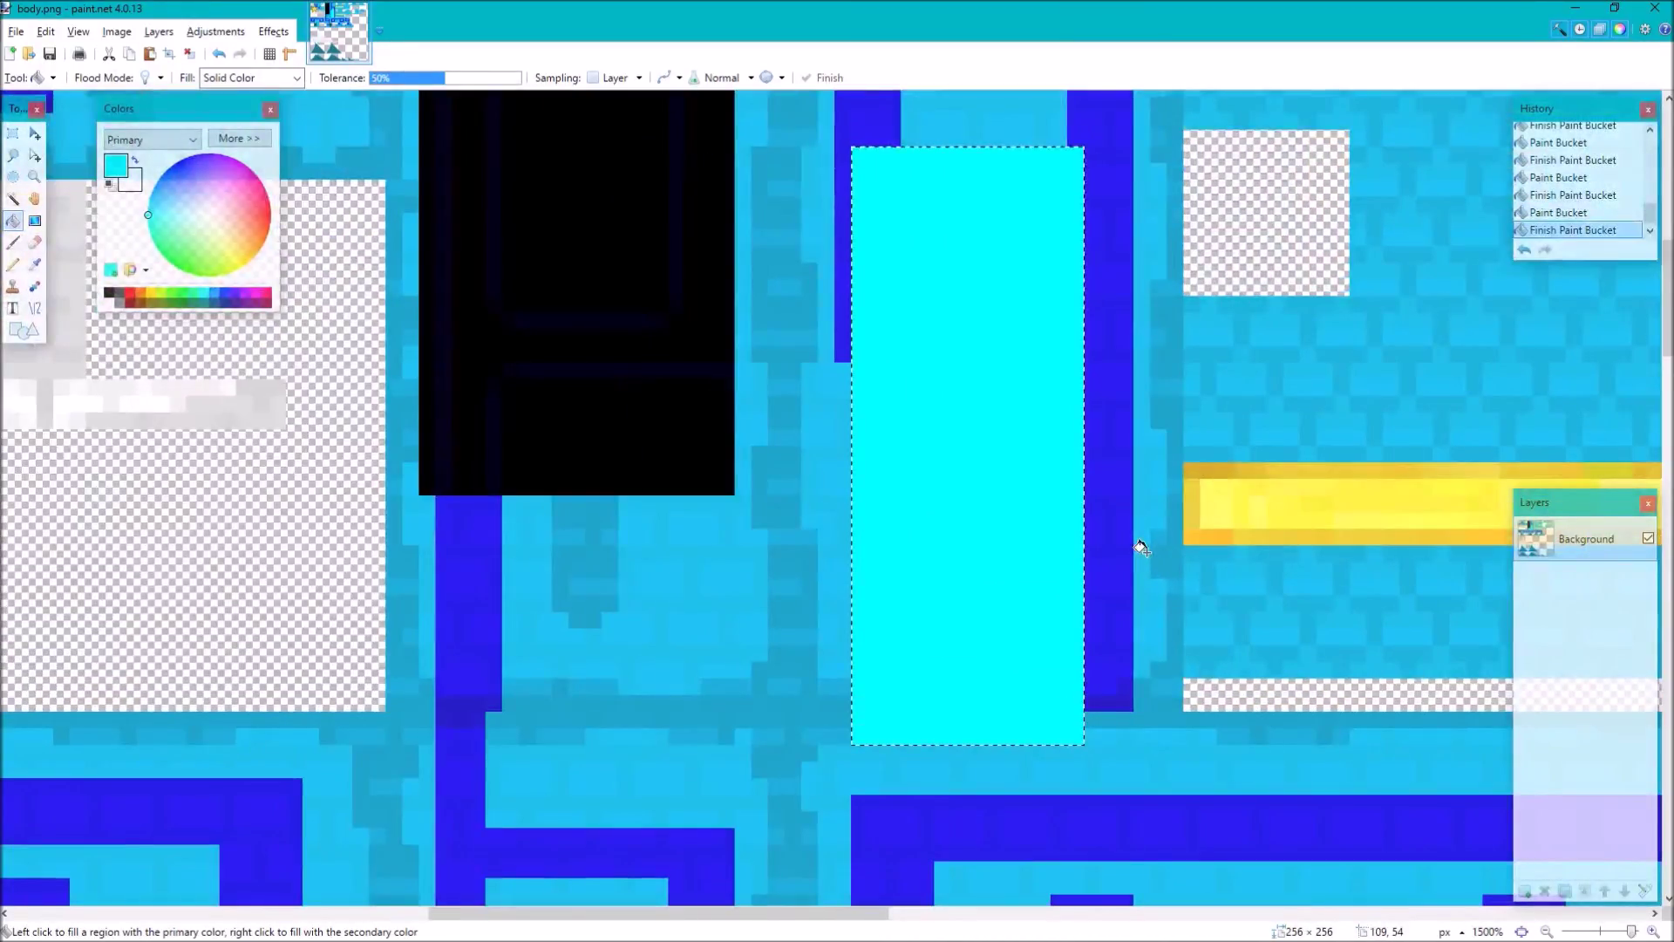
pyautogui.scroll(-1, 1140, 548)
pyautogui.scroll(3, 941, 410)
pyautogui.hscroll(-3, 1132, 747)
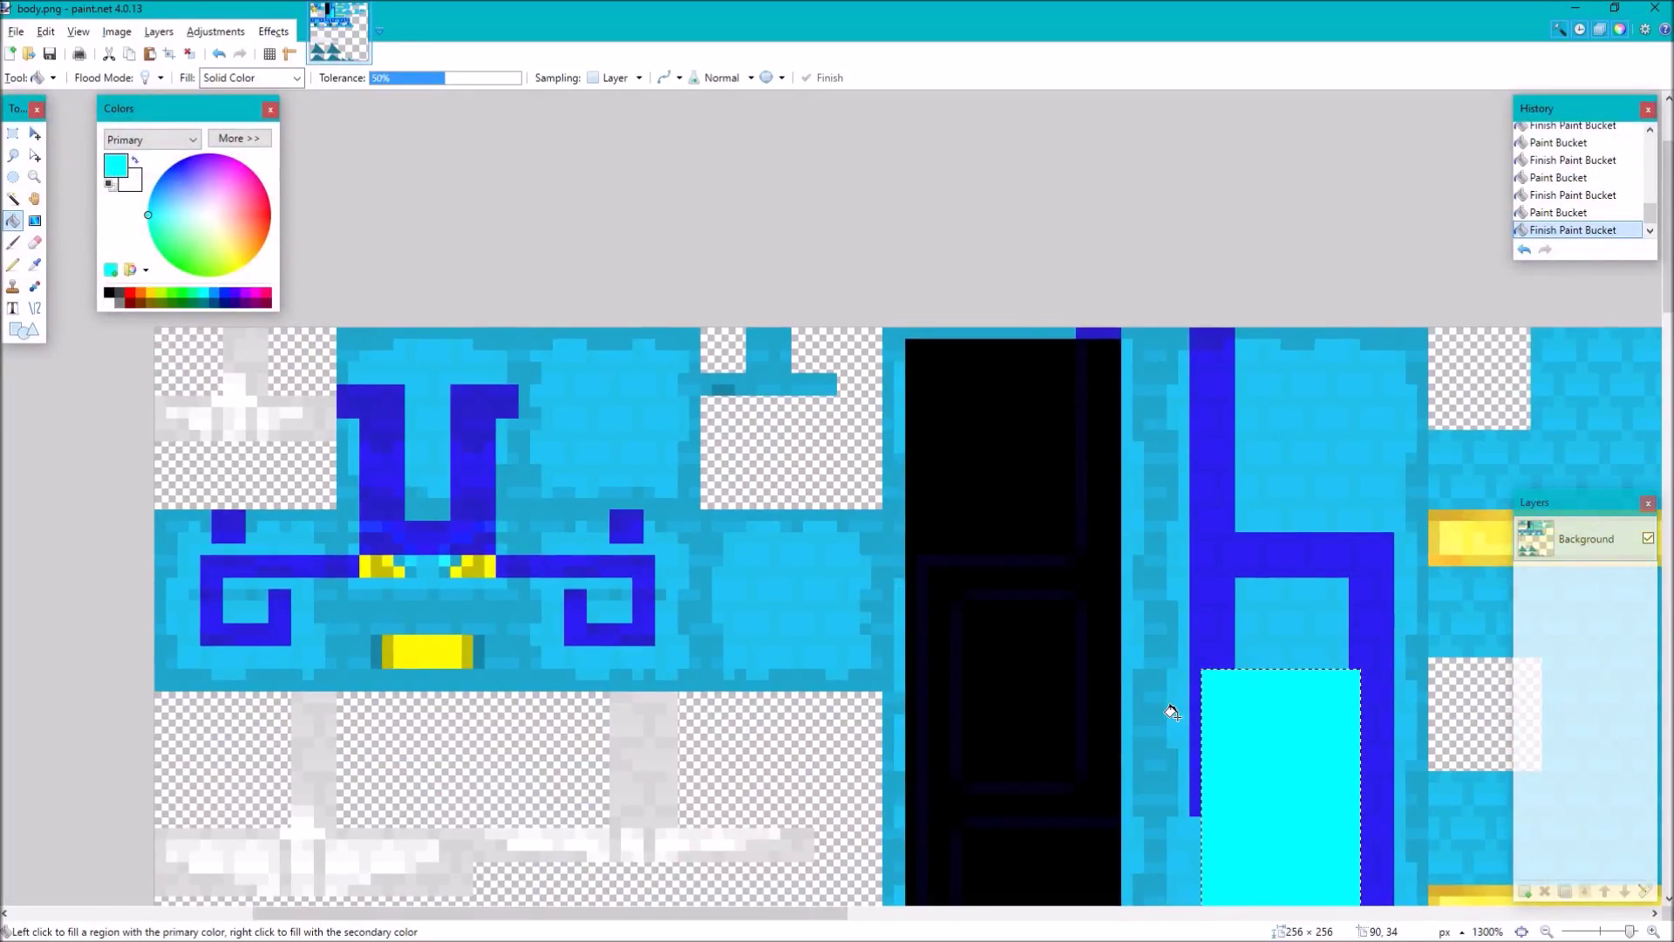
pyautogui.moveTo(1104, 703); pyautogui.dragTo(1034, 576)
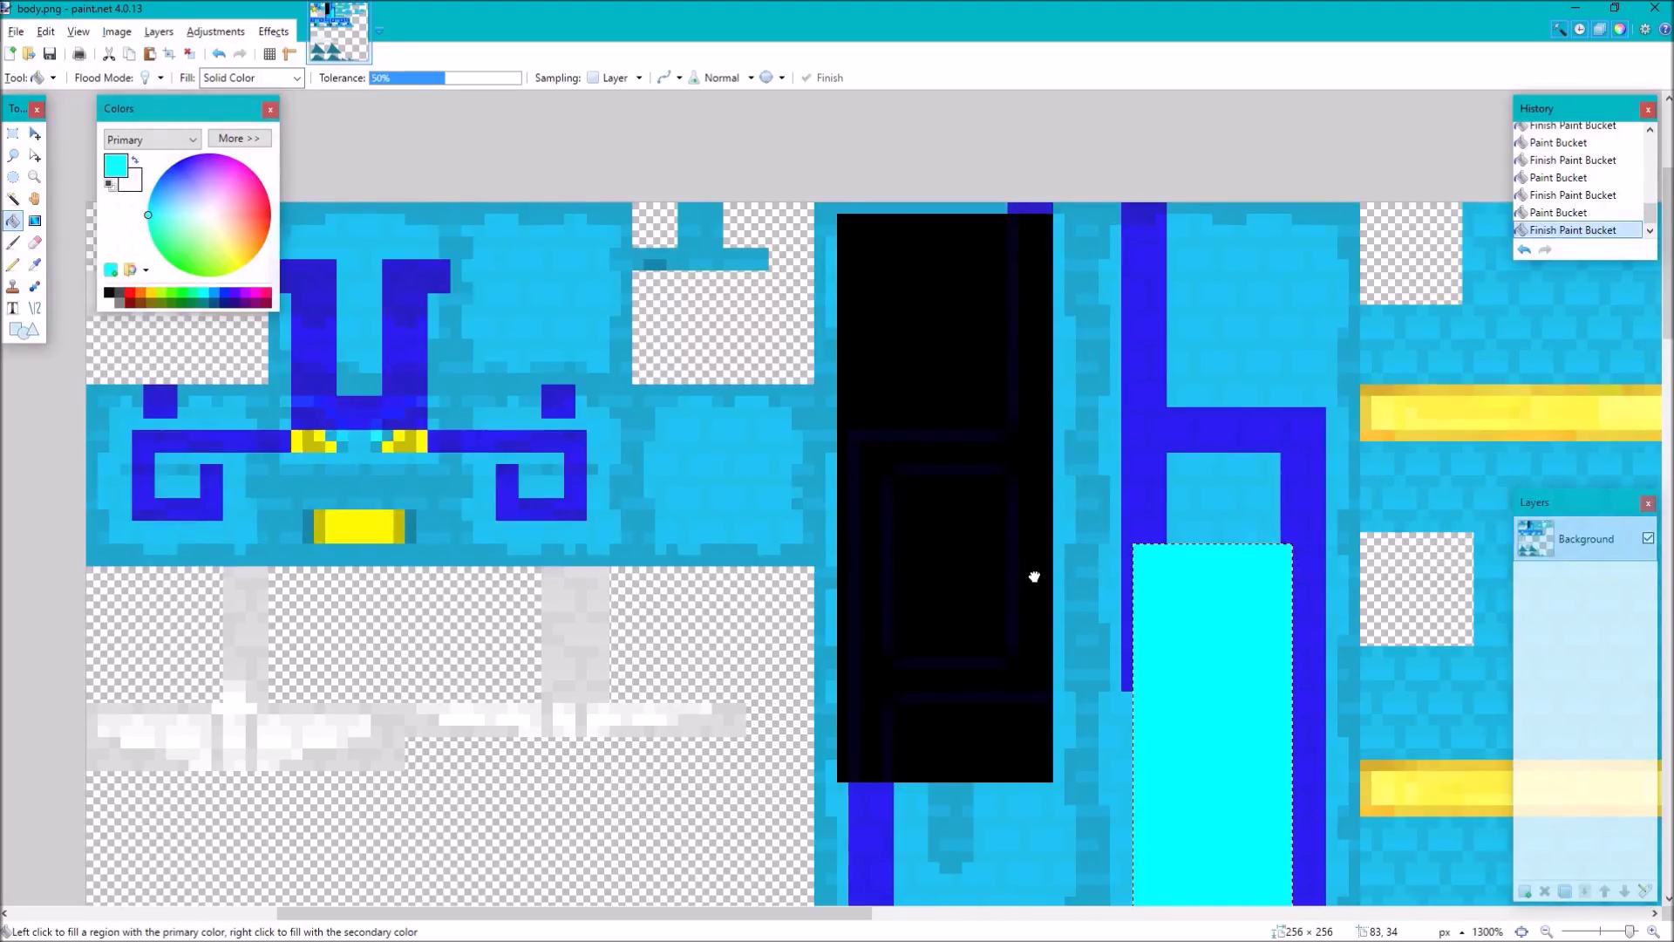
pyautogui.moveTo(1034, 577); pyautogui.dragTo(1223, 568)
# Save body.png again, keeping the bit depth on Auto-detect
pyautogui.hotkey('ctrl', 's')
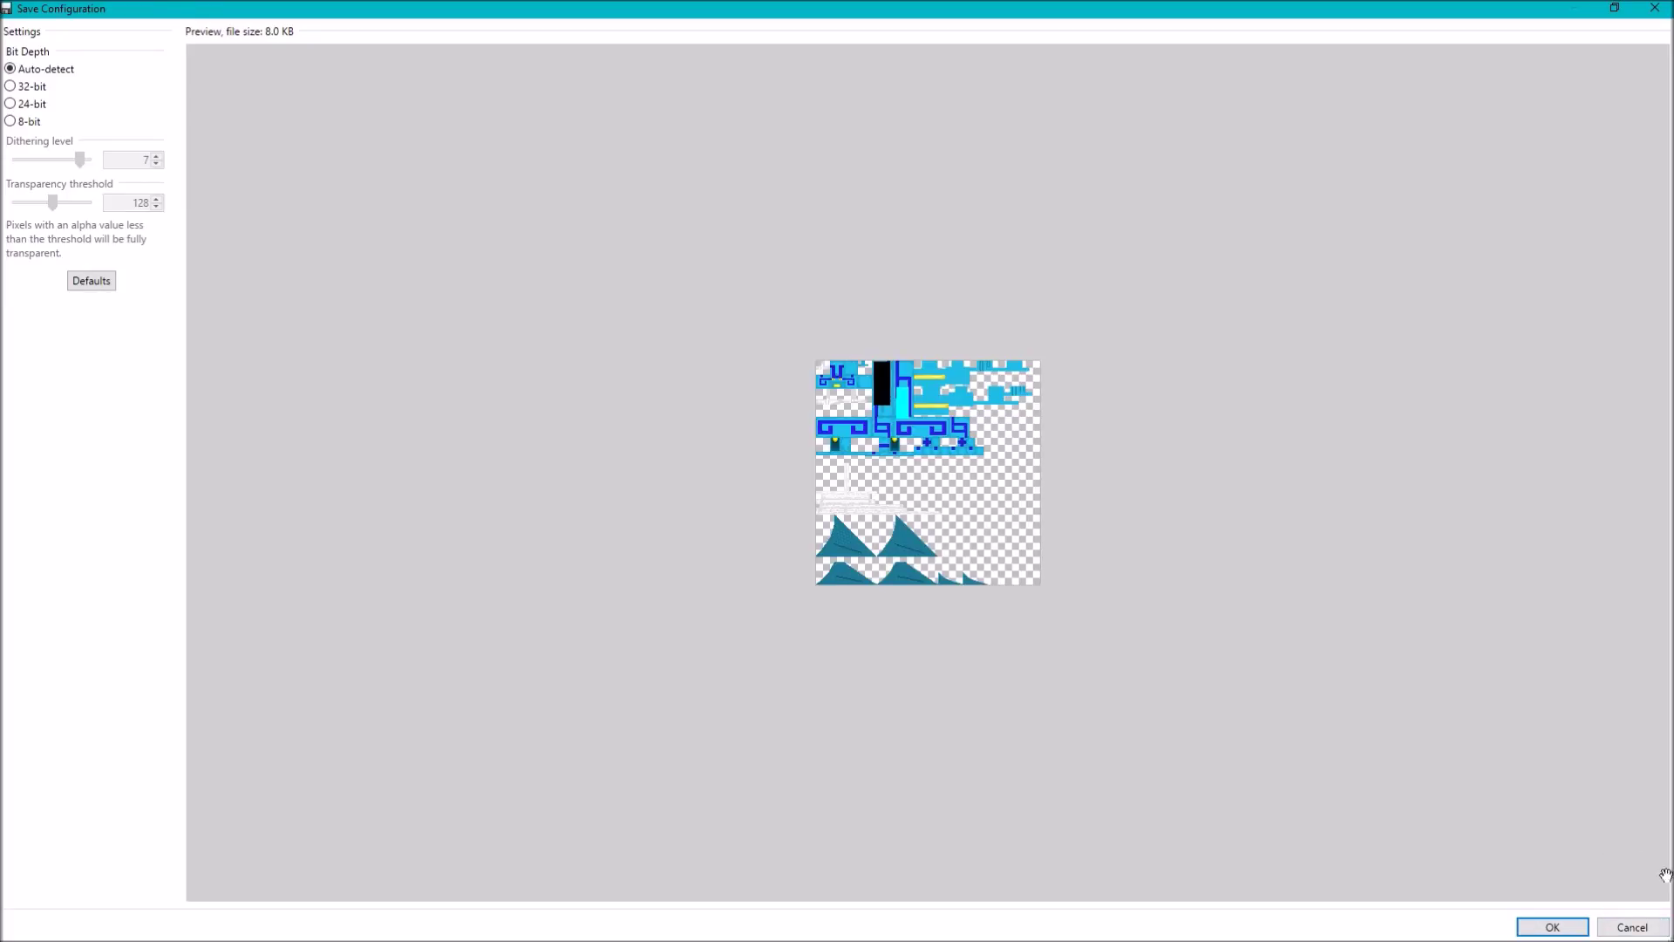
pyautogui.press('Return')
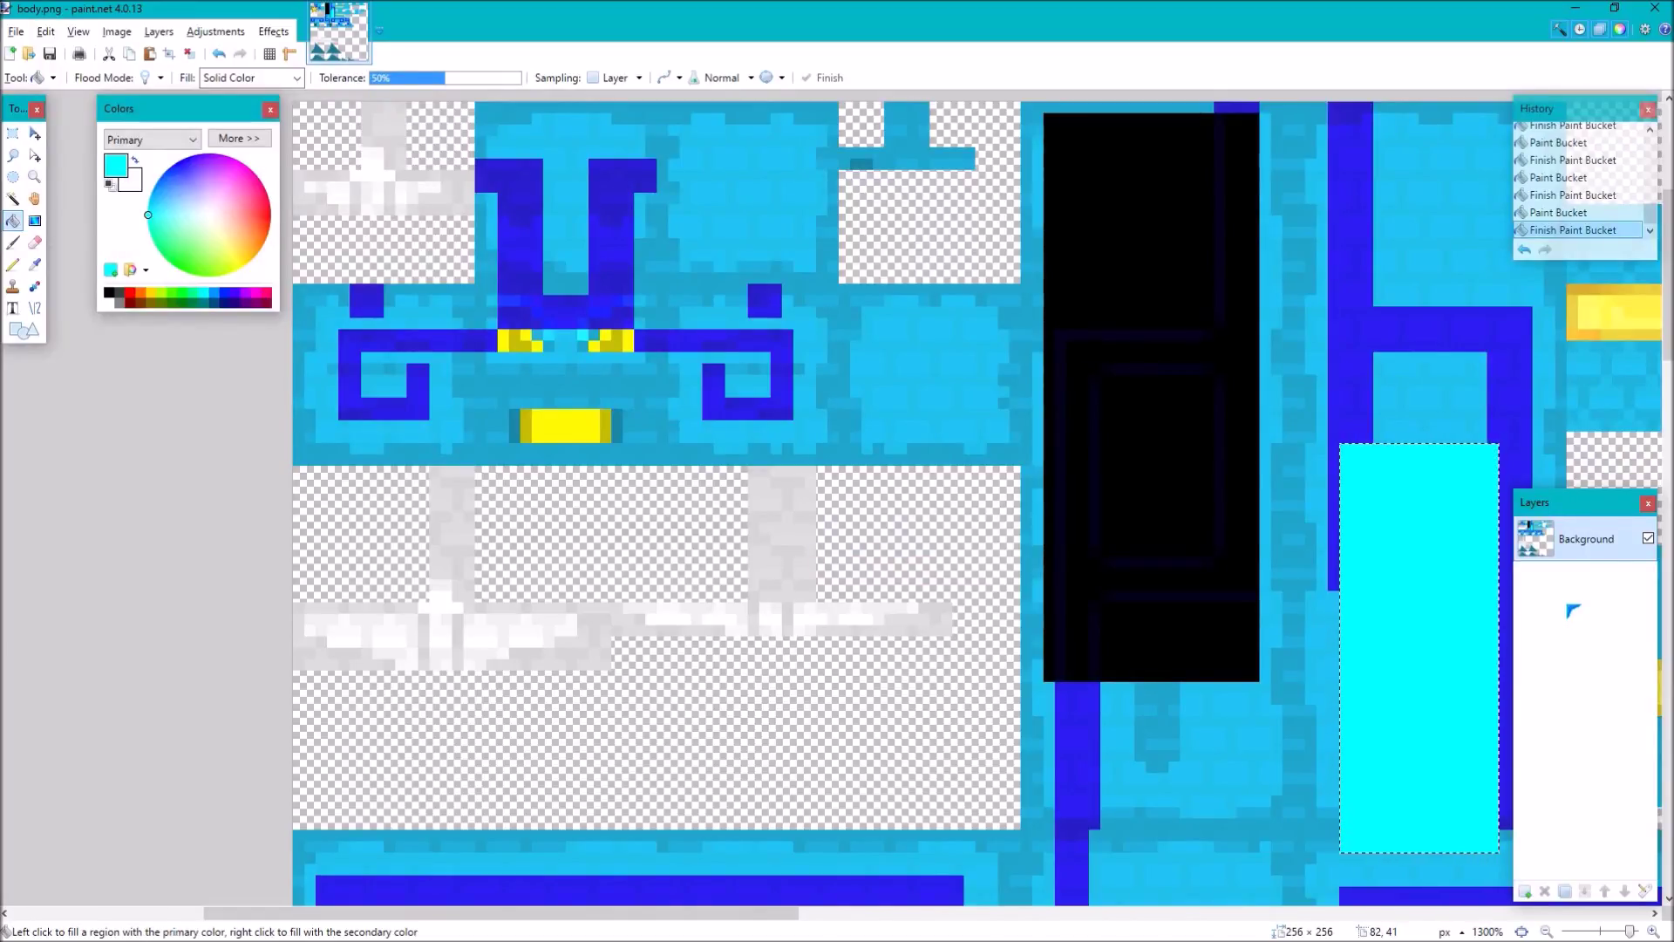
# Undo all the black and cyan Paint Bucket fills back to the first rectangle selection and save body.png with Auto-detect bit depth
pyautogui.hotkey('ctrl', 'z')
pyautogui.hotkey('ctrl', 'z')
pyautogui.hotkey('ctrl', 'z')
pyautogui.hotkey('ctrl', 'z')
pyautogui.hotkey('ctrl', 'z')
pyautogui.hotkey('ctrl', 'z')
pyautogui.hotkey('ctrl', 'z')
pyautogui.hotkey('ctrl', 'z')
pyautogui.hotkey('ctrl', 'z')
pyautogui.hotkey('ctrl', 'z')
pyautogui.hotkey('ctrl', 'z')
pyautogui.hotkey('ctrl', 'z')
pyautogui.hotkey('ctrl', 'z')
pyautogui.hotkey('ctrl', 'z')
pyautogui.hotkey('ctrl', 'z')
pyautogui.hotkey('ctrl', 'z')
pyautogui.hotkey('ctrl', 'z')
pyautogui.hotkey('ctrl', 'z')
pyautogui.hotkey('ctrl', 'z')
pyautogui.hotkey('ctrl', 'z')
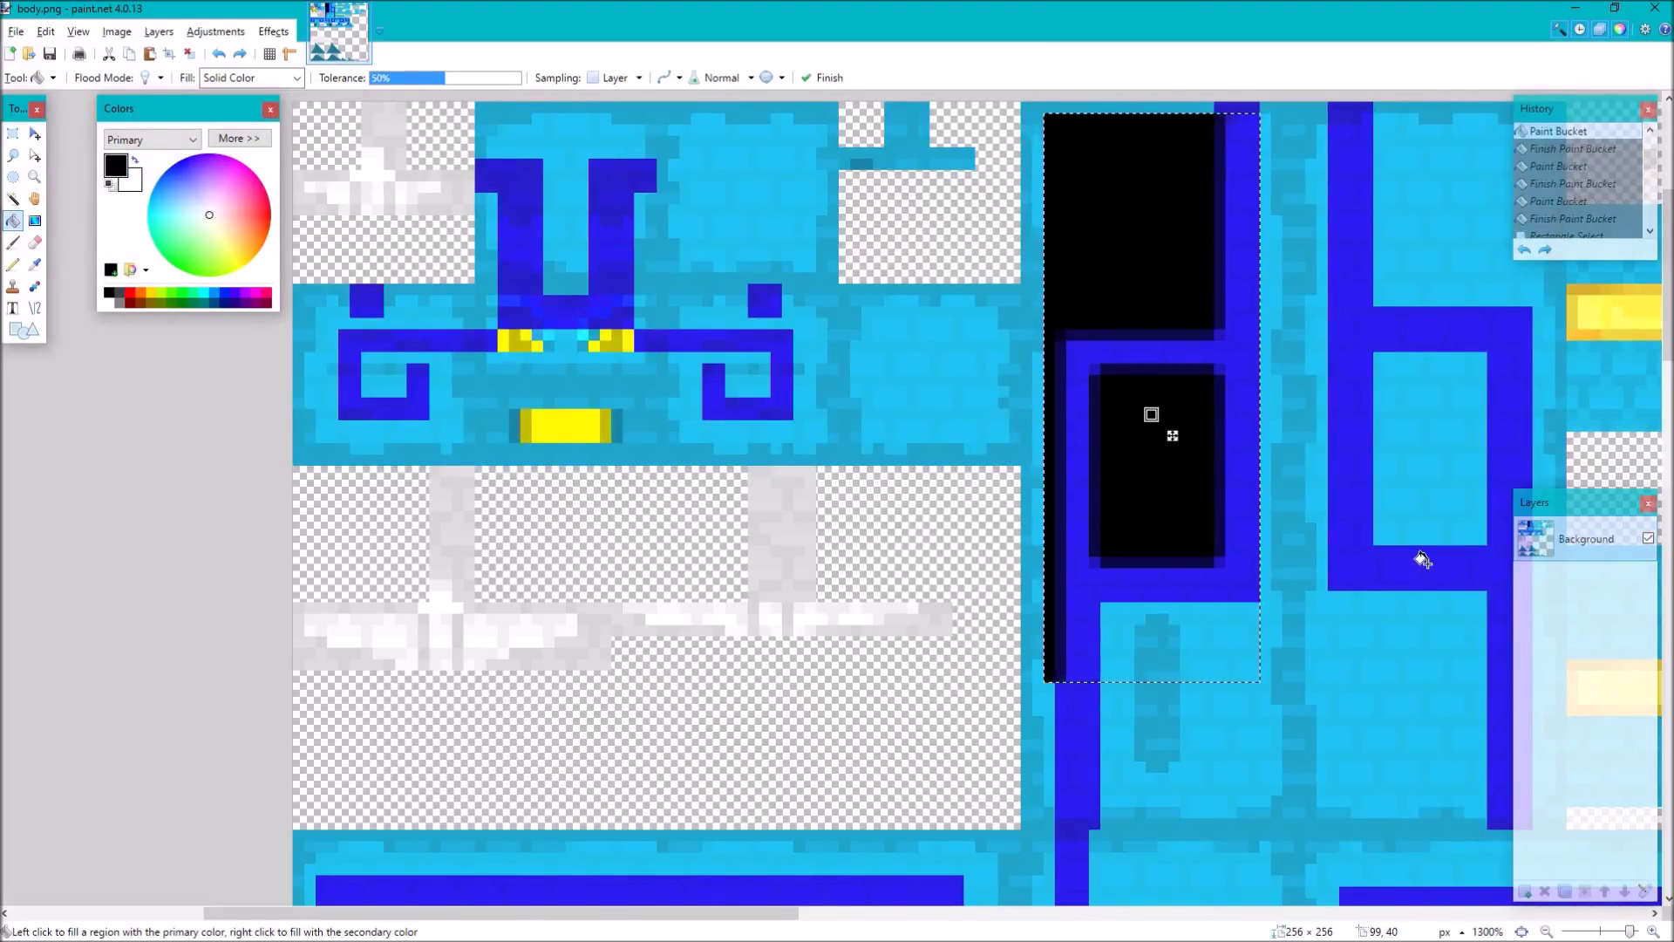
pyautogui.hotkey('ctrl', 'z')
pyautogui.hotkey('ctrl', 'z')
pyautogui.hotkey('ctrl', 'z')
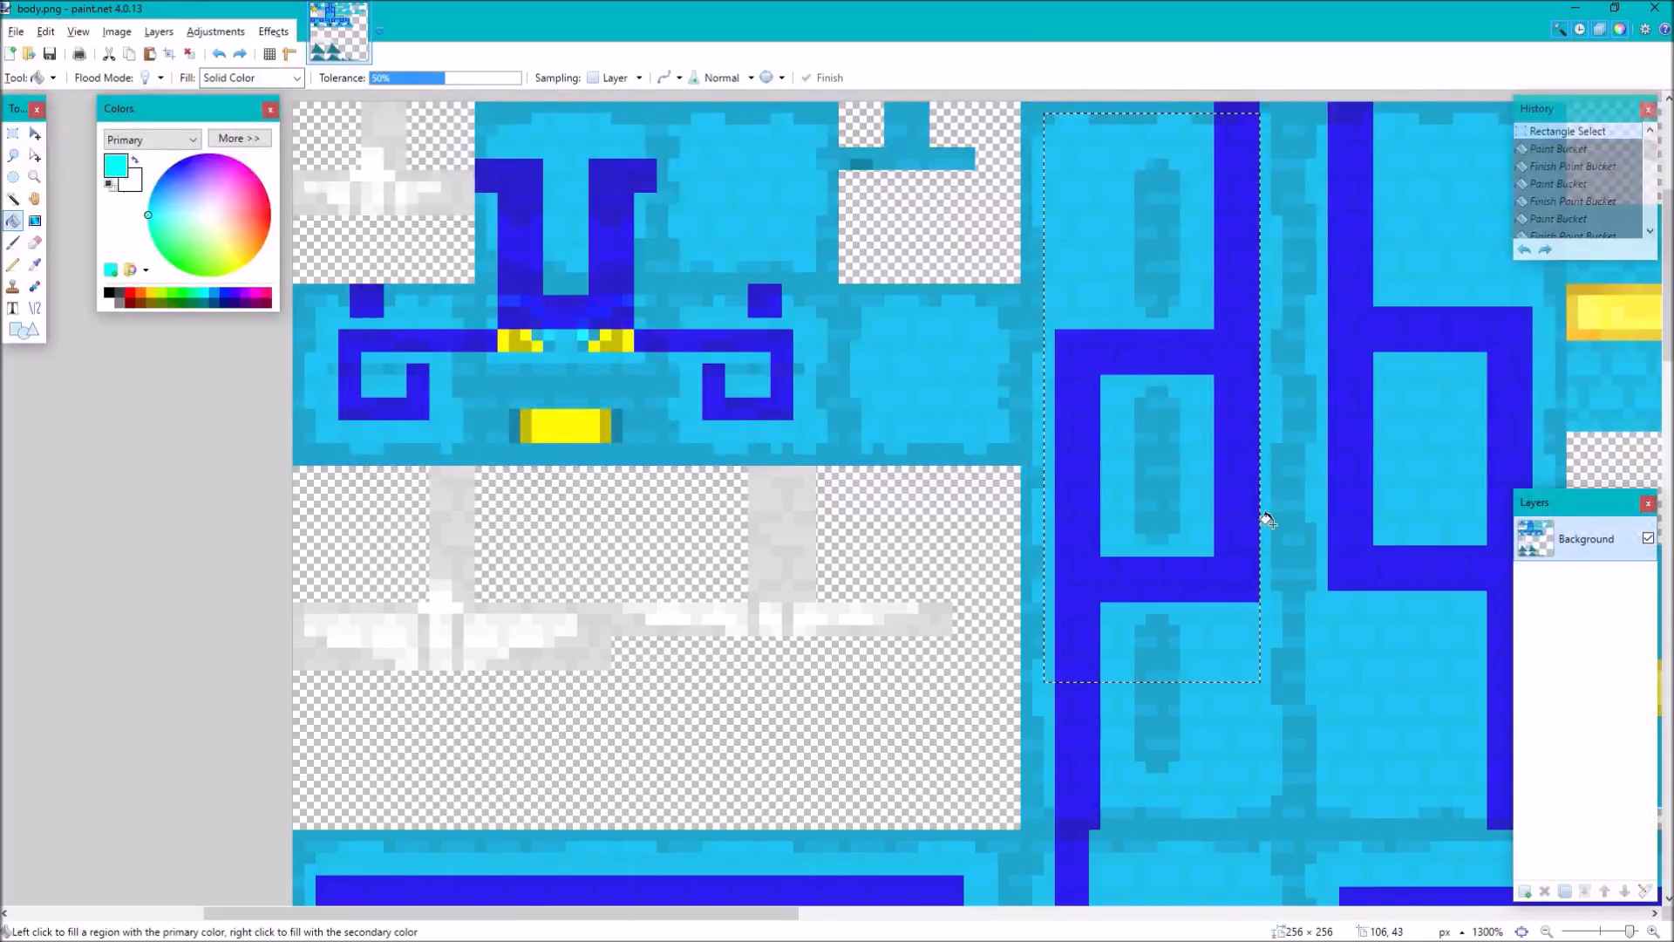
pyautogui.hotkey('ctrl', 's')
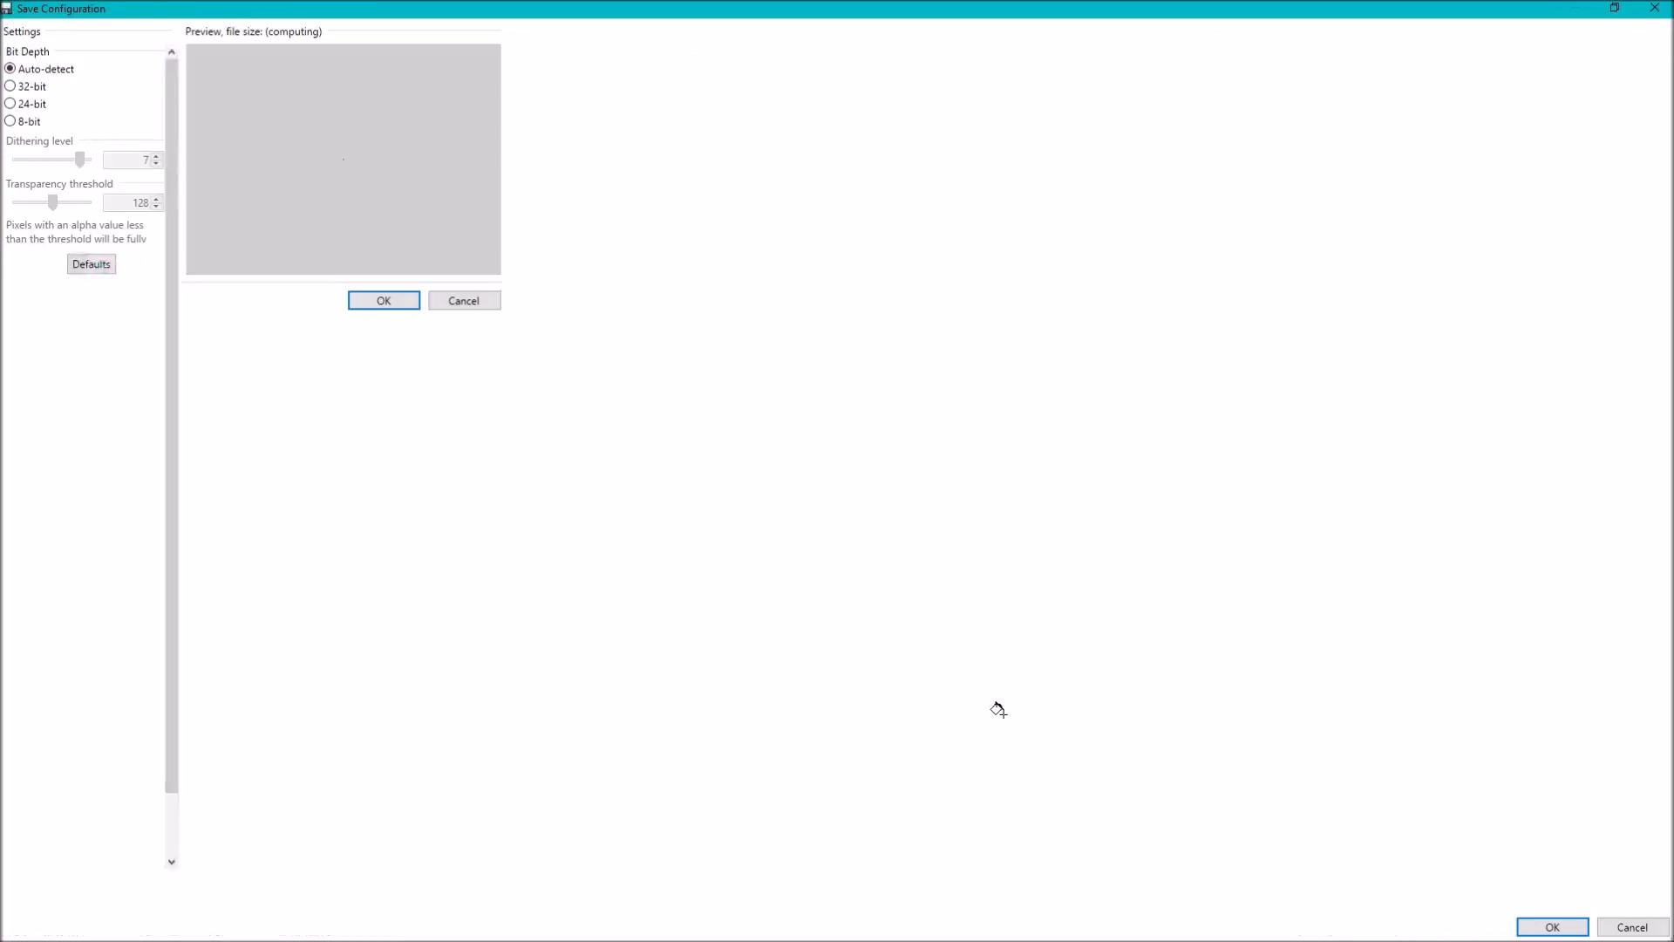
pyautogui.press('Return')
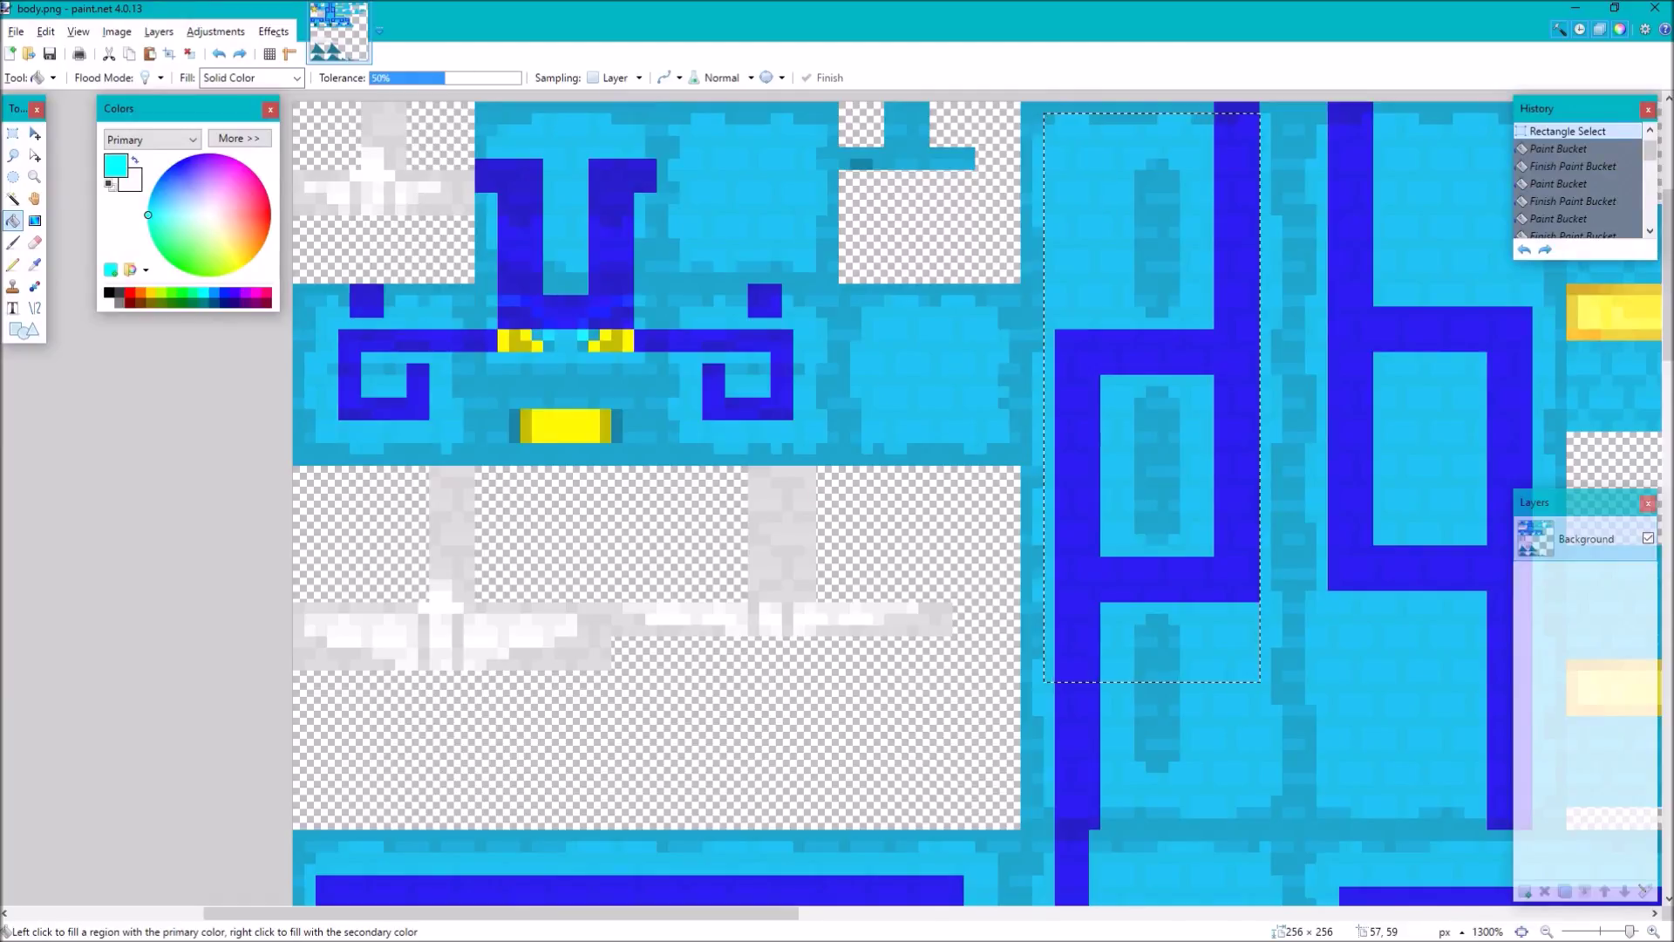
# Switch to the Dragon Mount aetheric retexture page in Chrome and look through its screenshot gallery and description
pyautogui.scroll(-1, 1077, 307)
pyautogui.scroll(-1, 1076, 308)
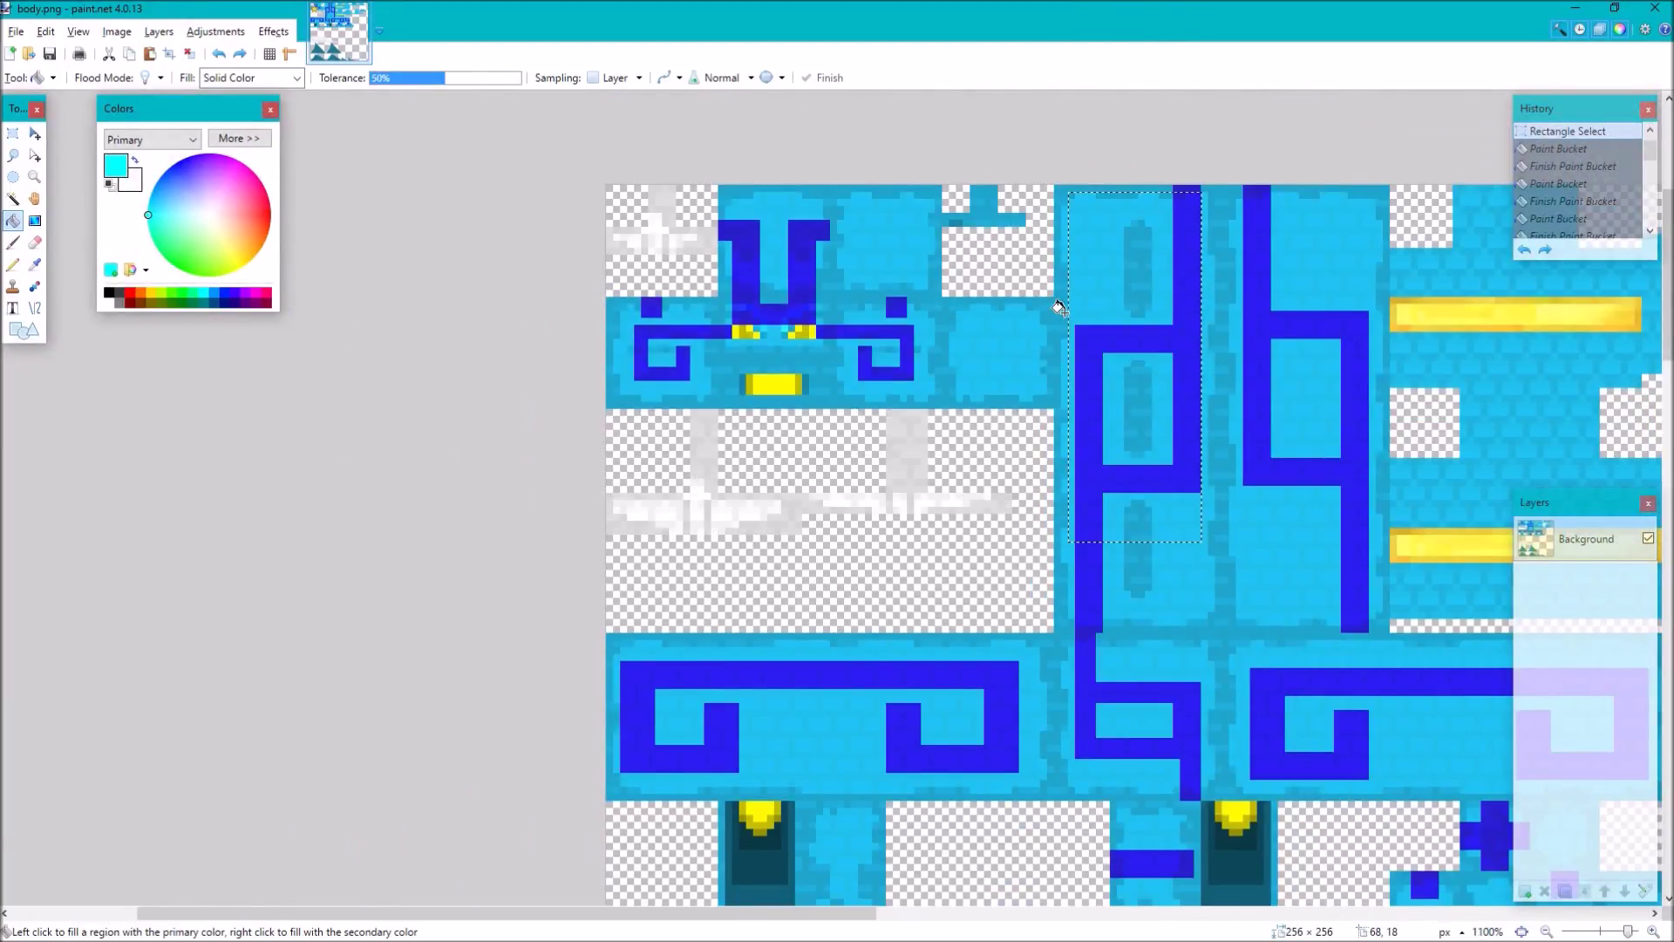
pyautogui.scroll(-13, 1059, 308)
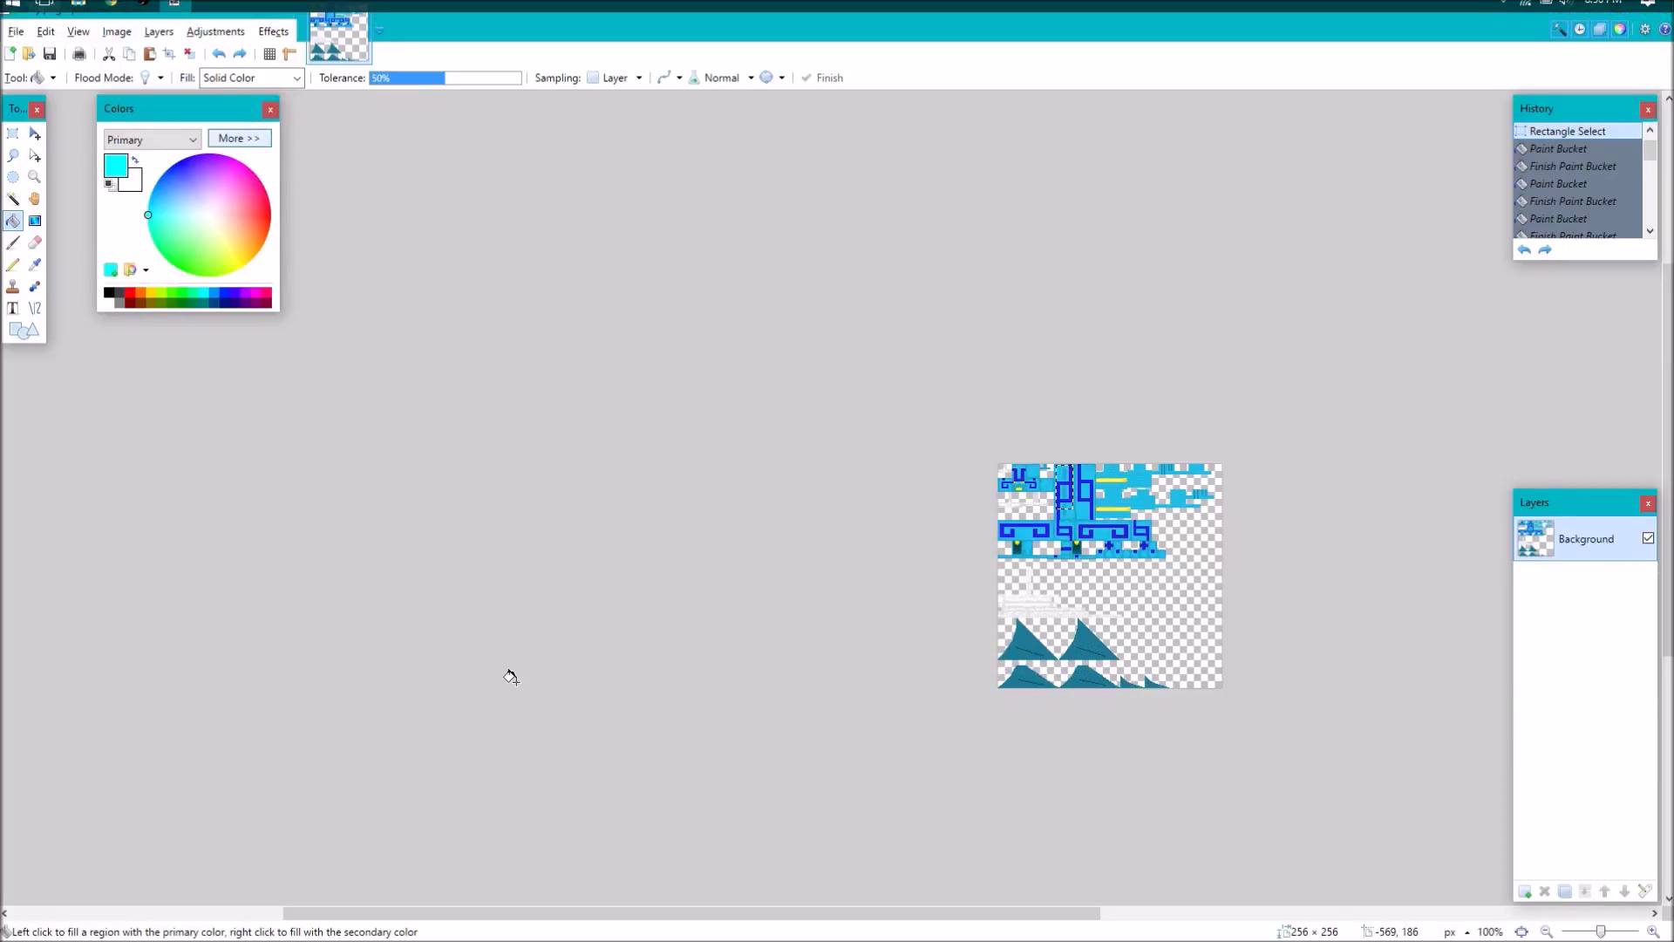
pyautogui.hotkey('alt', 'Tab')
pyautogui.hotkey('alt', 'Tab')
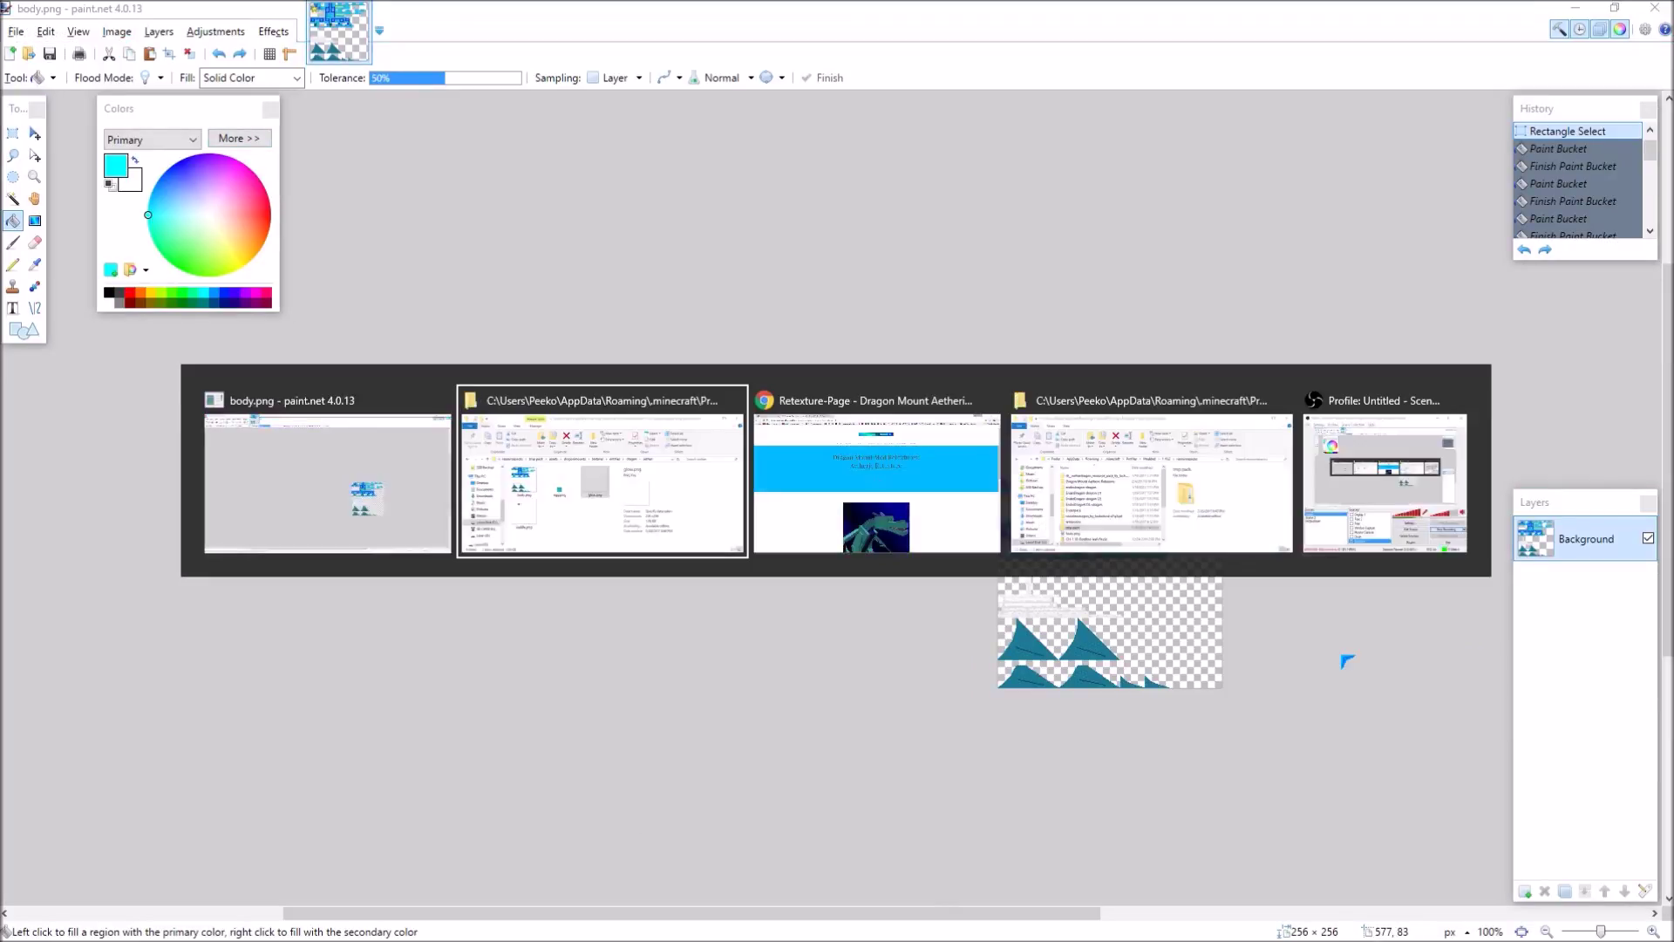
pyautogui.scroll(-8, 1134, 619)
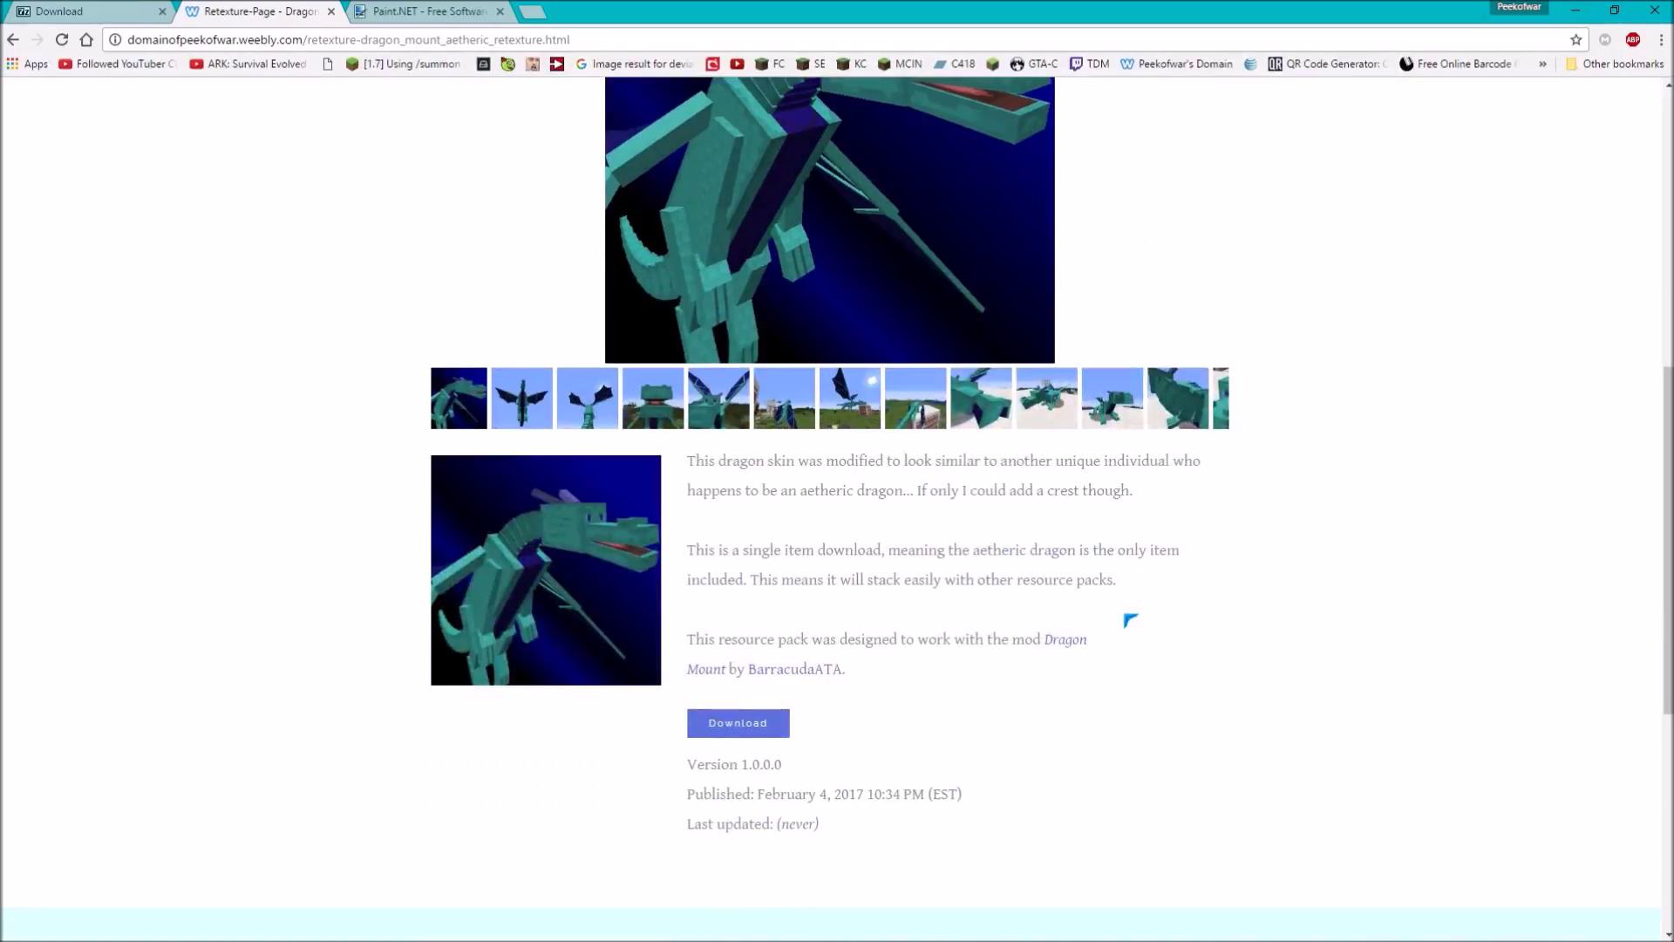
pyautogui.scroll(4, 1130, 620)
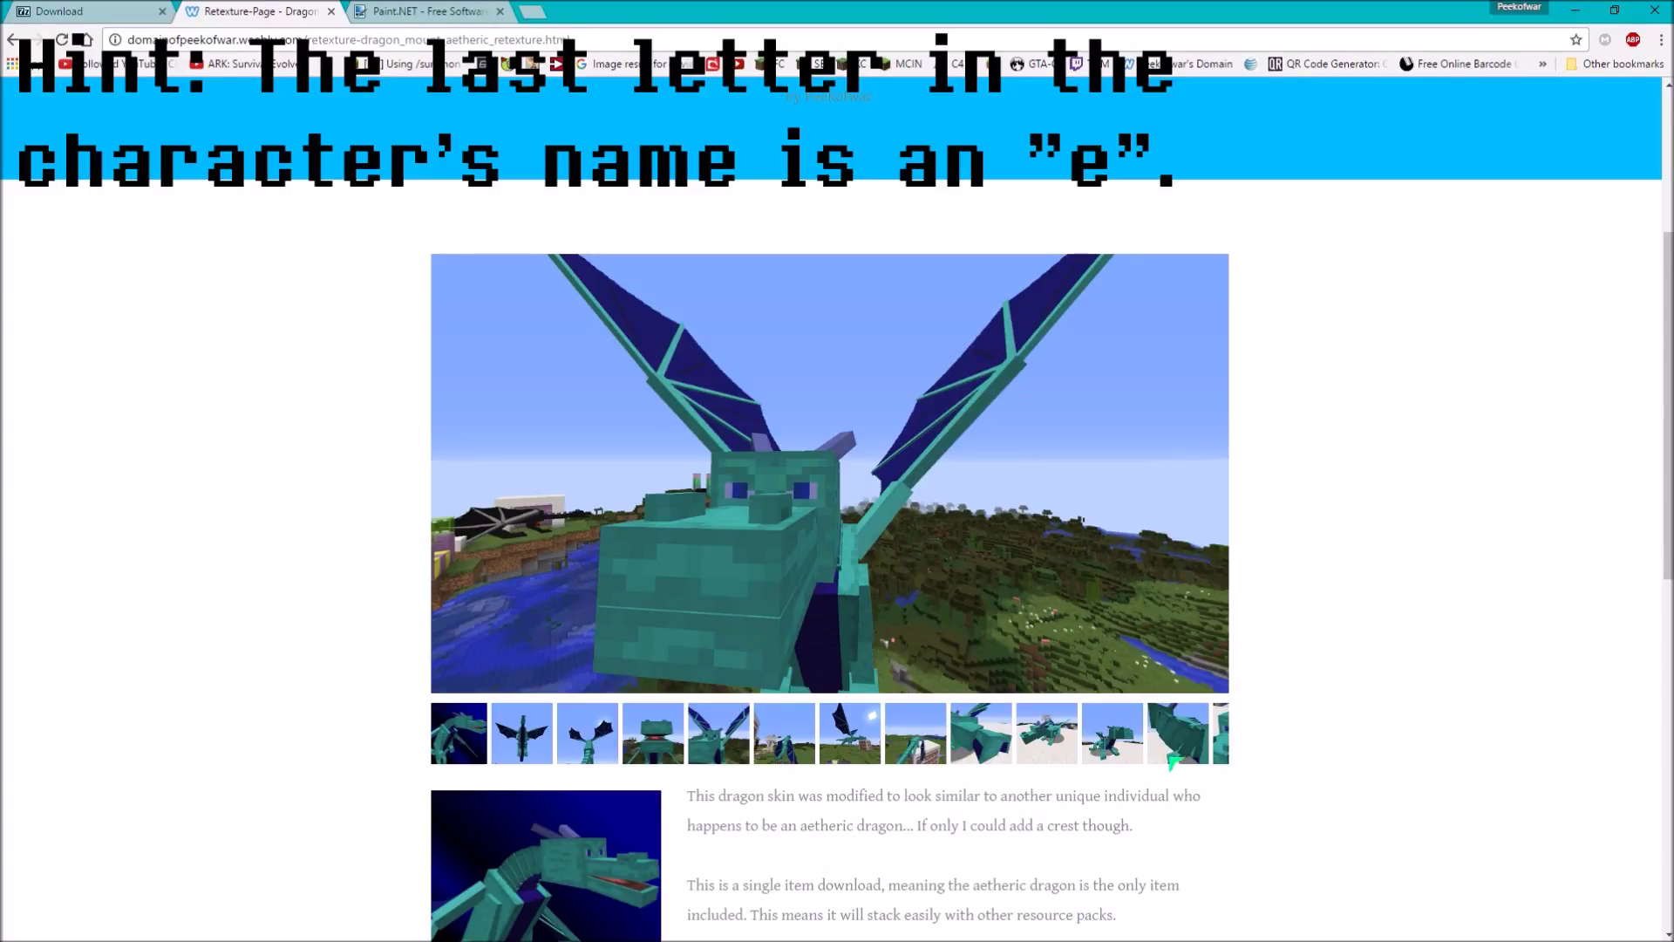
pyautogui.scroll(4, 986, 752)
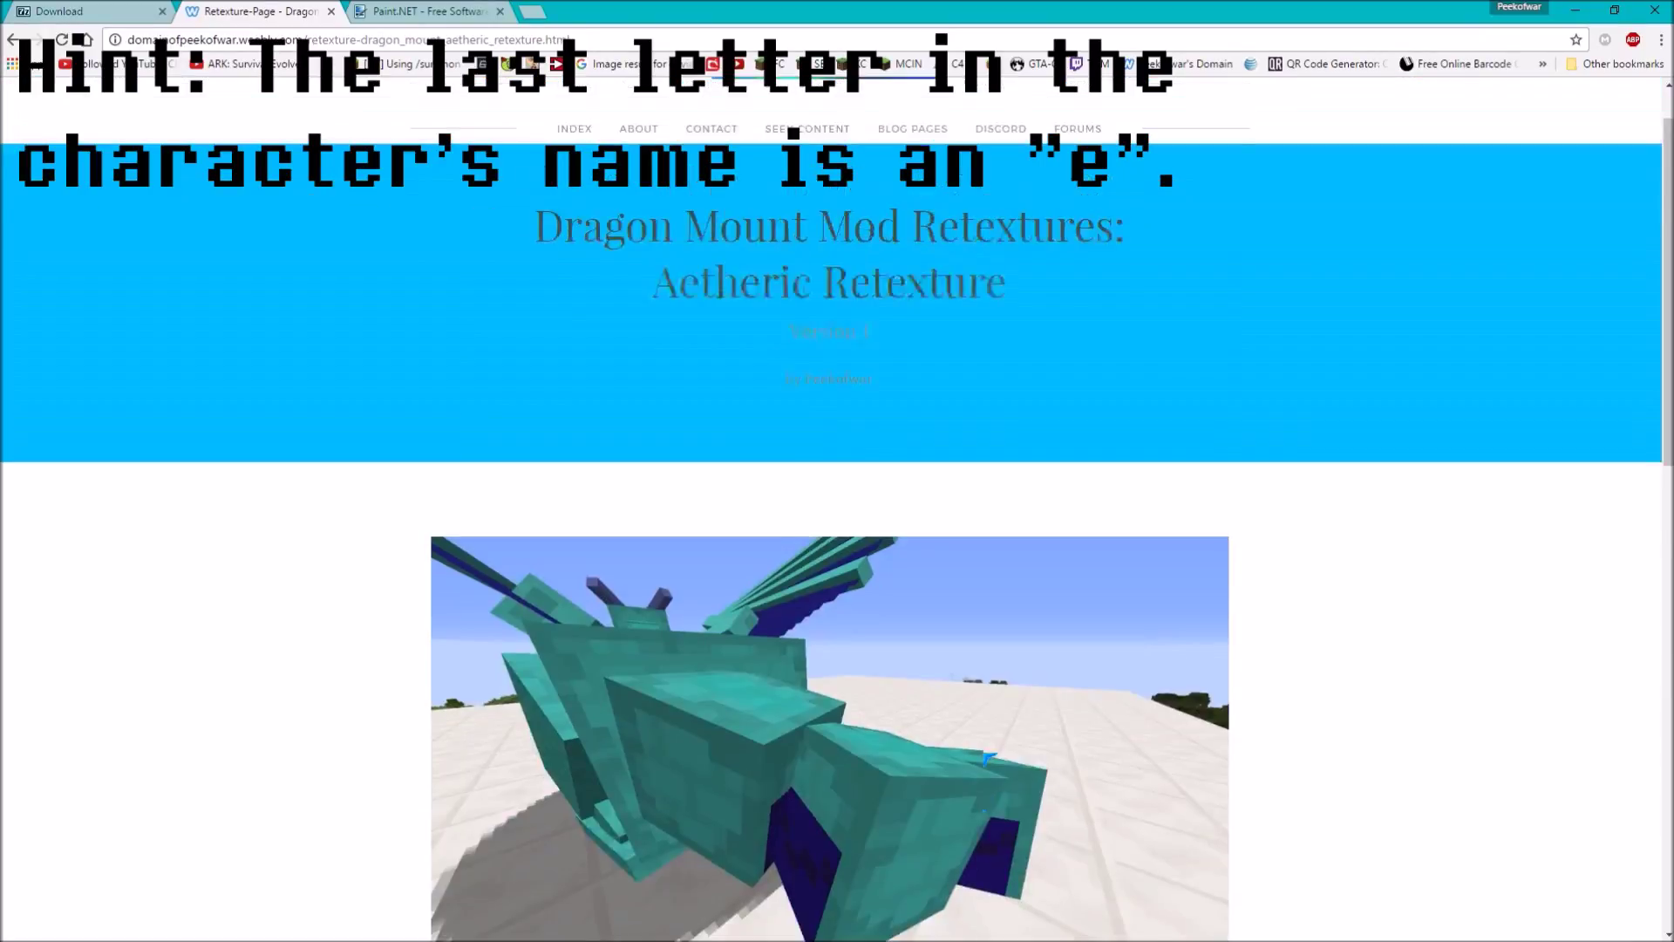
pyautogui.scroll(-8, 987, 753)
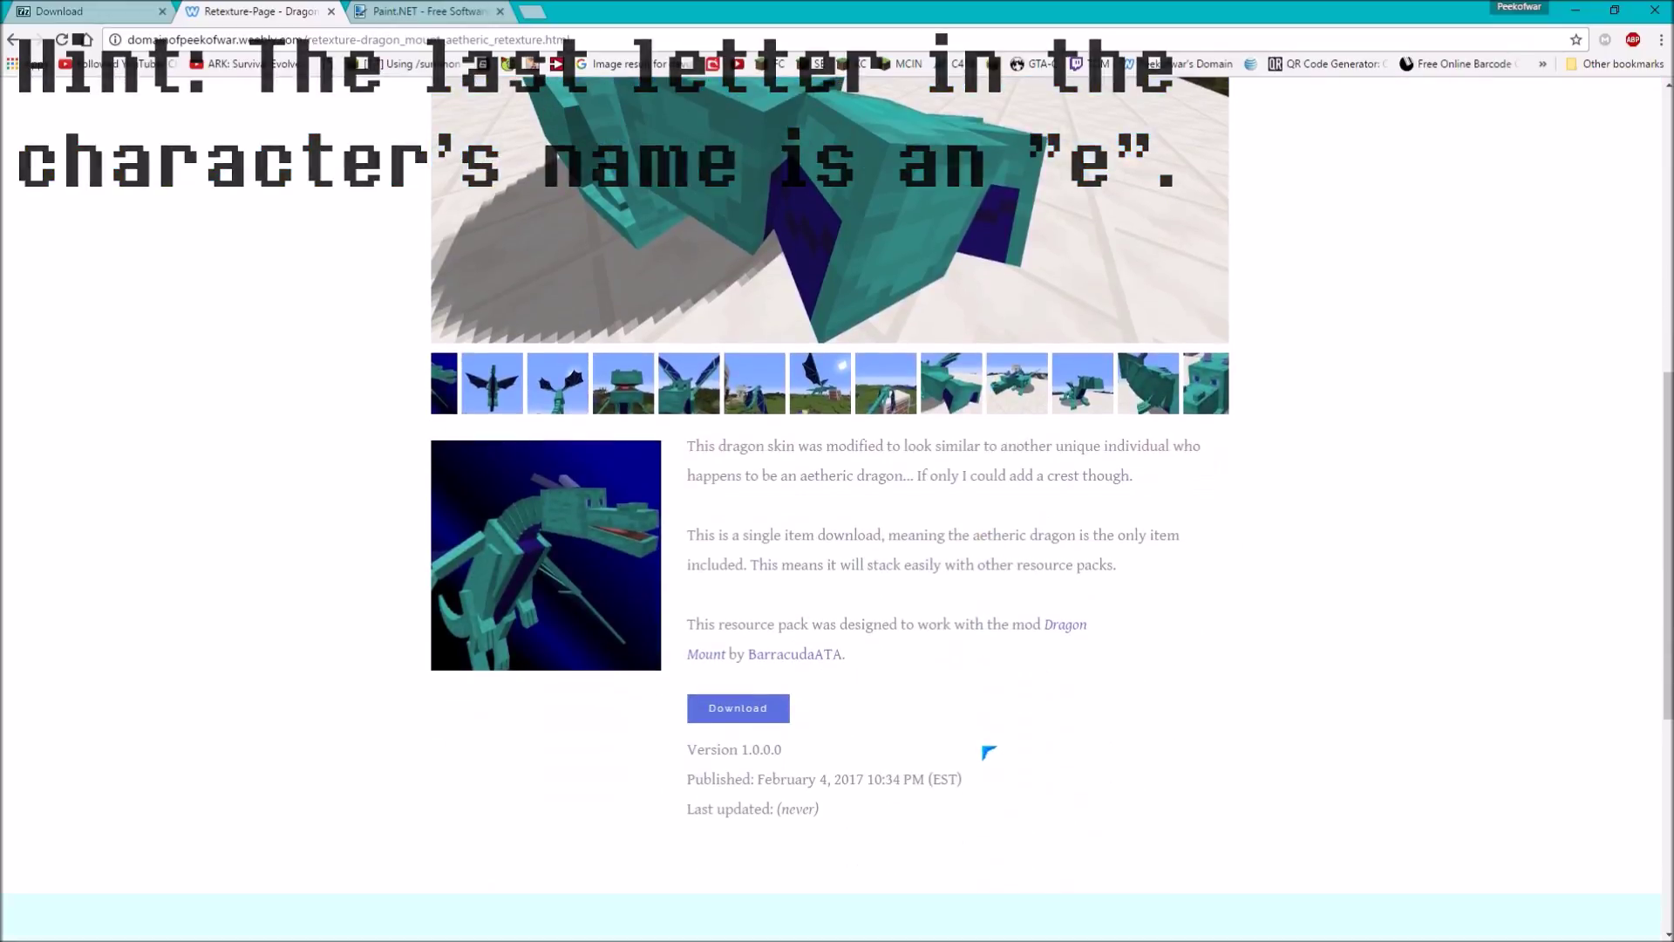
pyautogui.scroll(3, 985, 749)
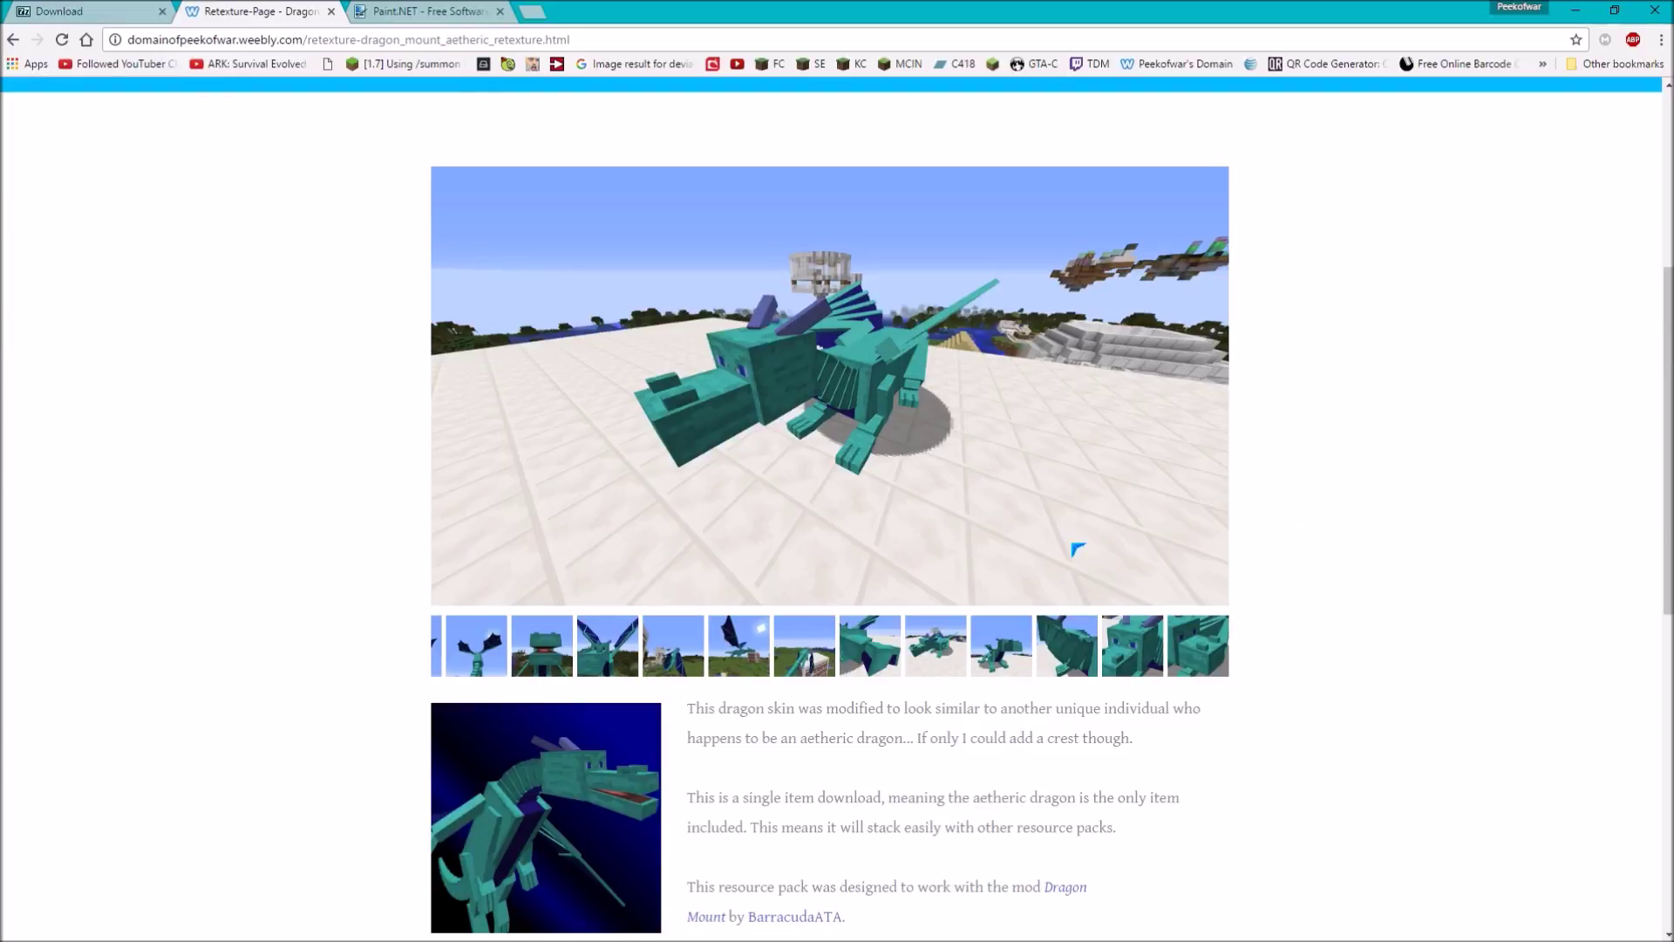
# Return to paint.net and look over the body, head and wing sections of body.png
pyautogui.hotkey('alt', 'Tab')
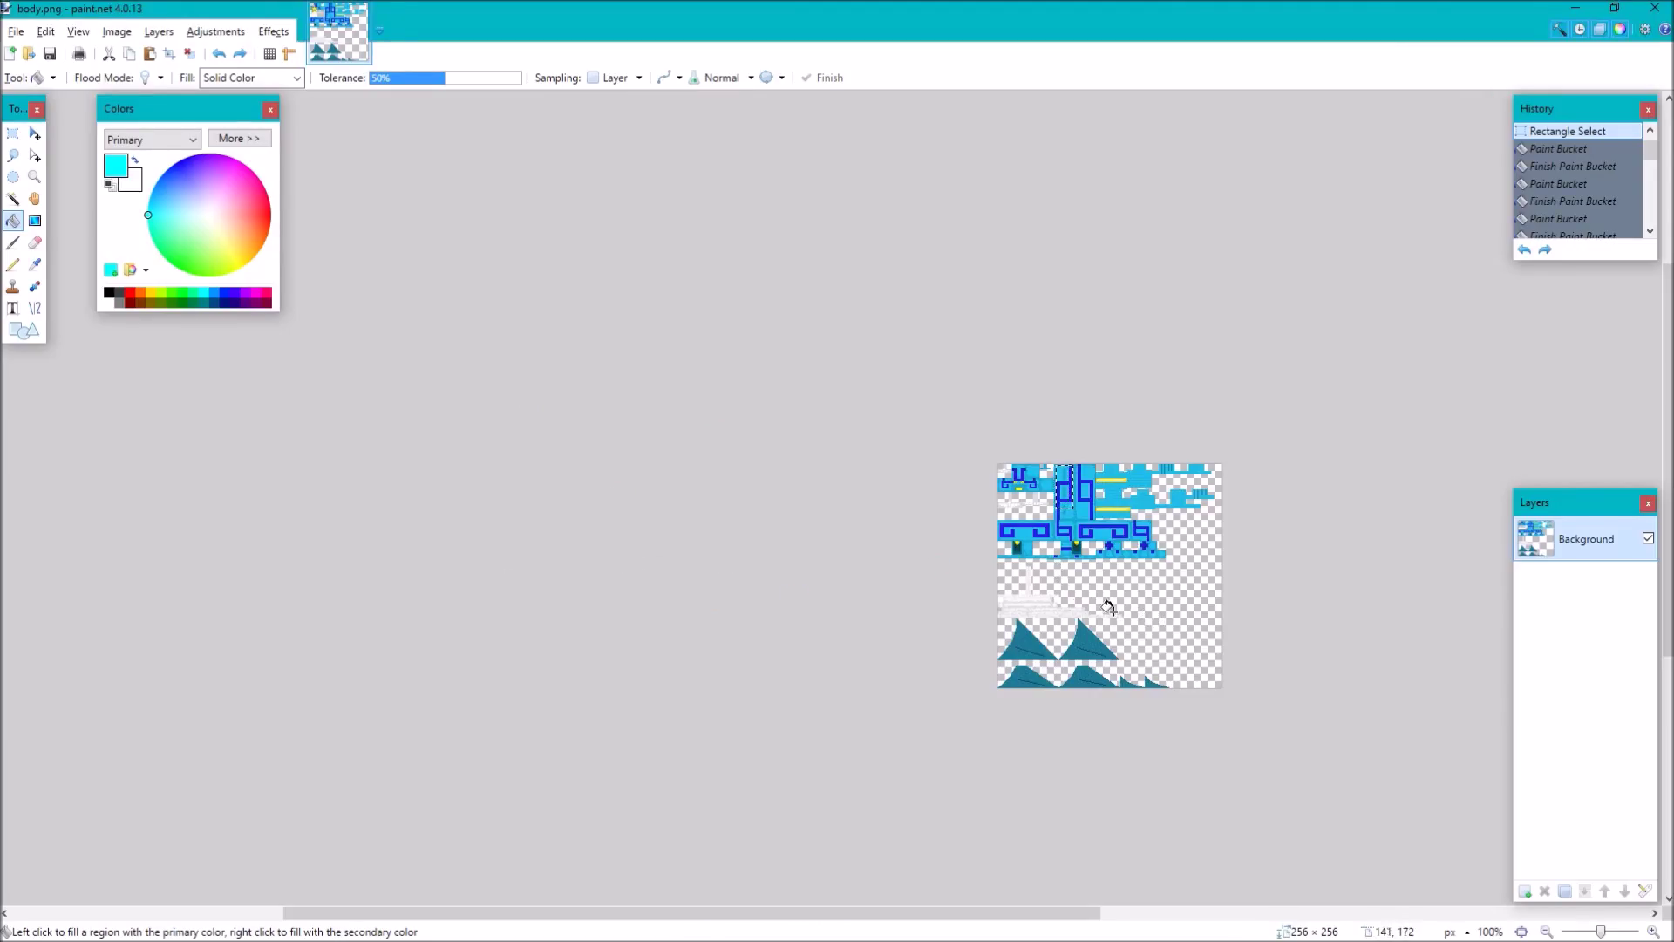
pyautogui.scroll(5, 1035, 535)
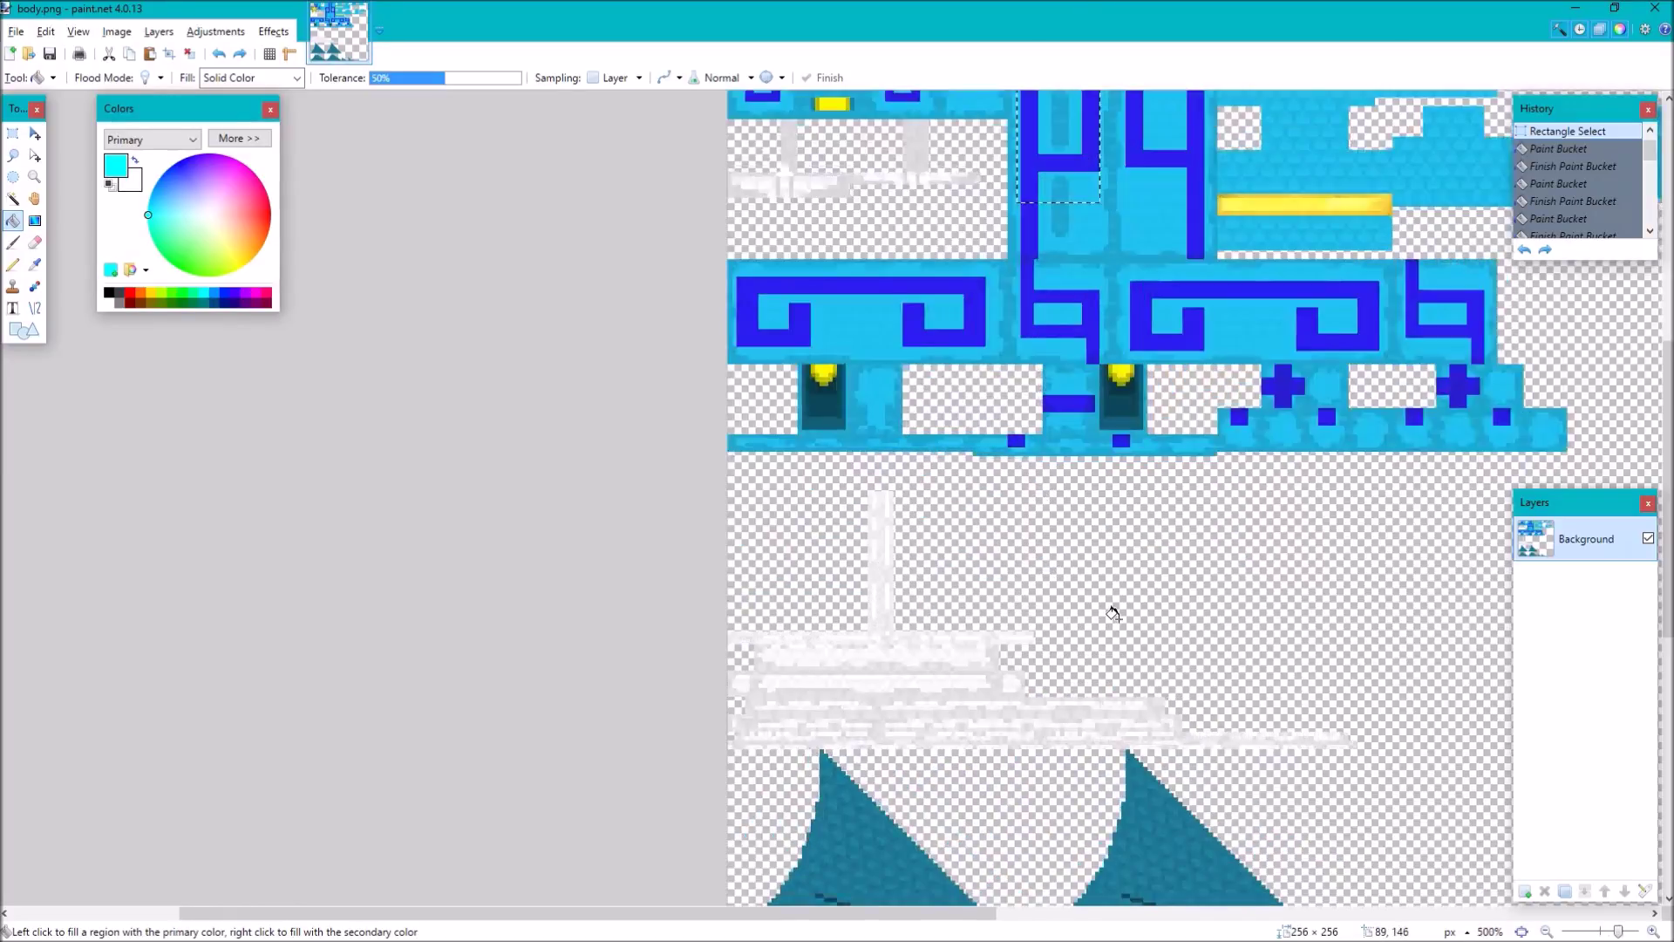
pyautogui.scroll(-2, 1113, 613)
pyautogui.scroll(1, 1220, 632)
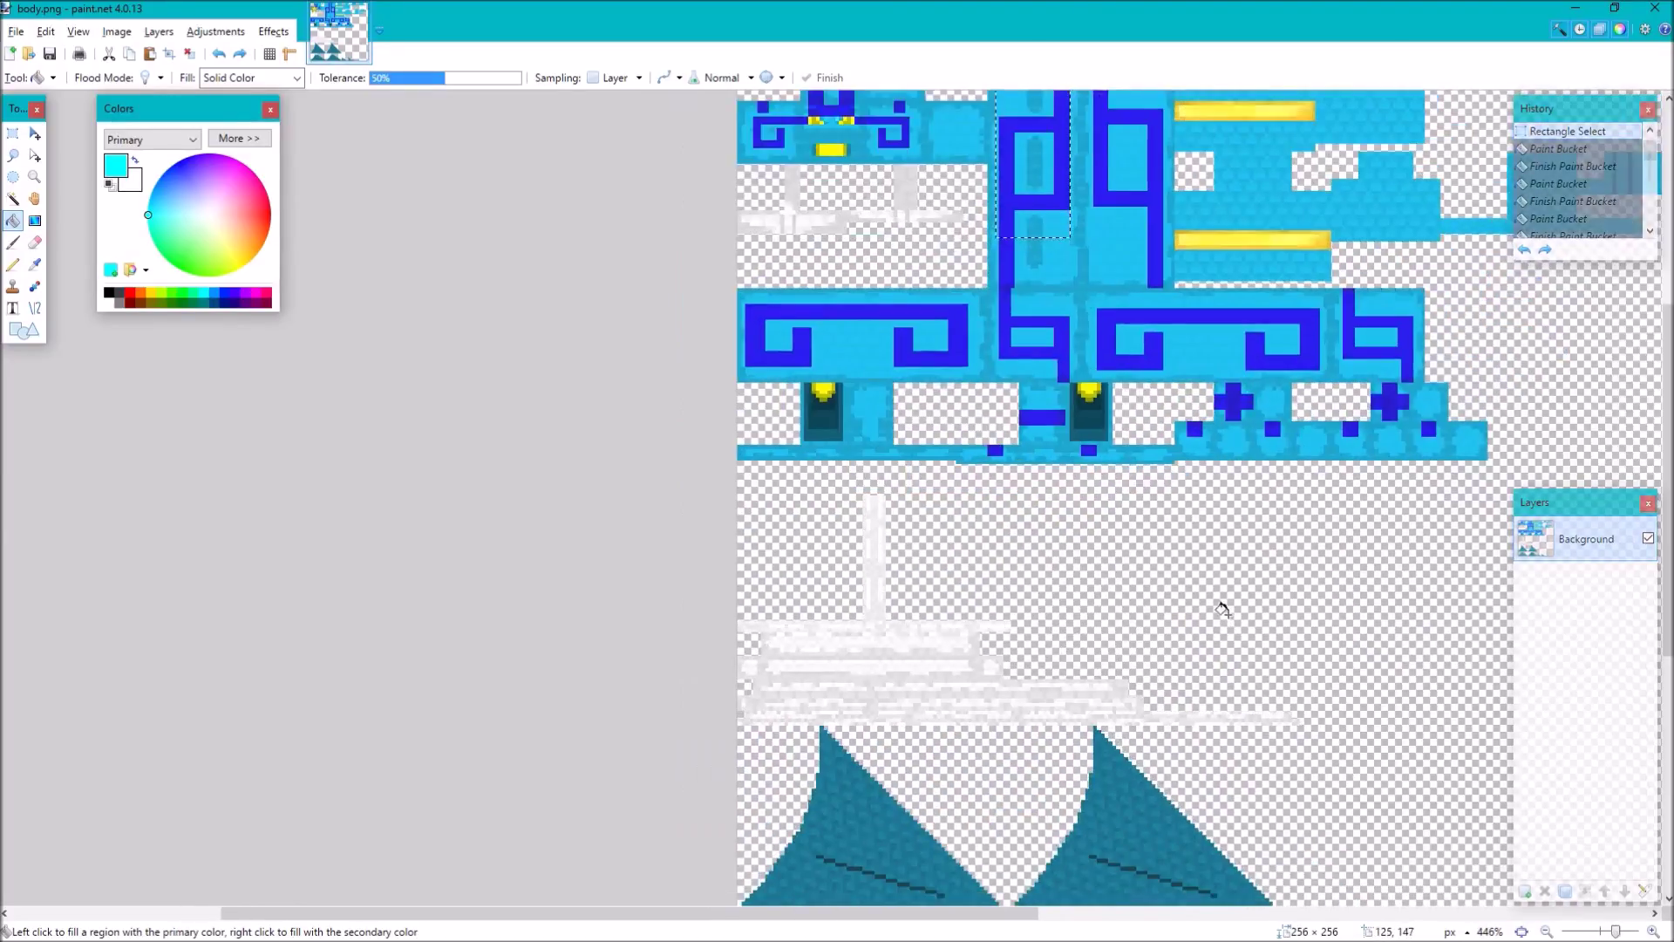
pyautogui.moveTo(1197, 468); pyautogui.dragTo(1076, 726)
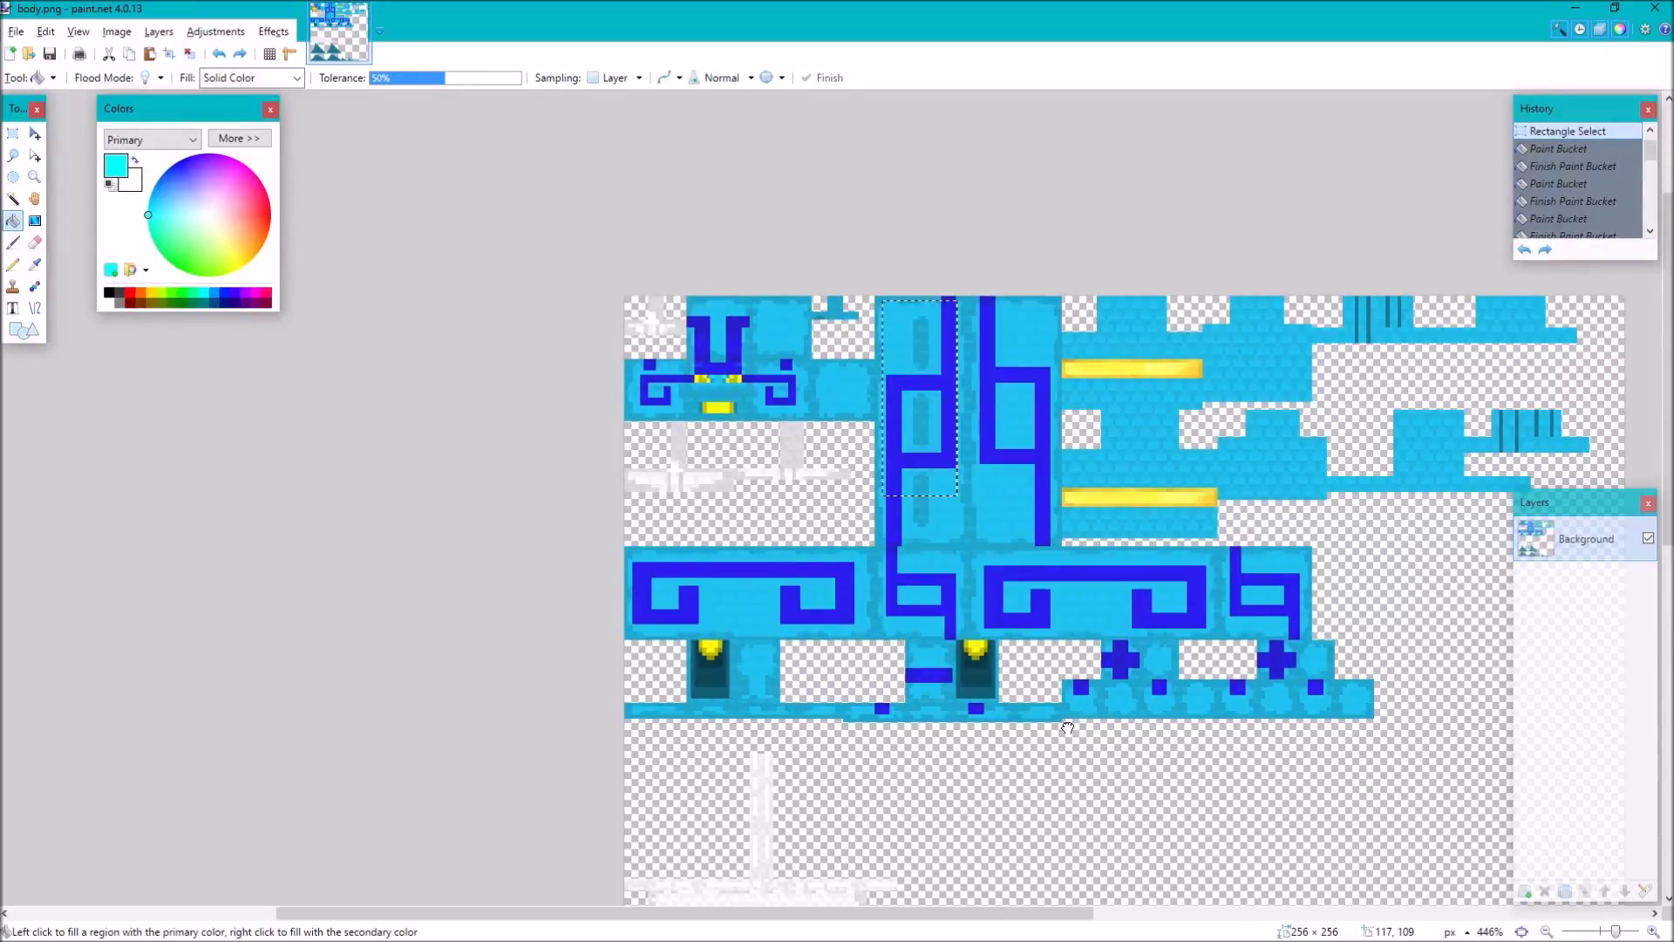
pyautogui.moveTo(1076, 726); pyautogui.dragTo(923, 684)
pyautogui.scroll(-2, 922, 683)
# Switch to File Explorer and go up from the aether folder to the pack's assets folder
pyautogui.hotkey('alt', 'Tab')
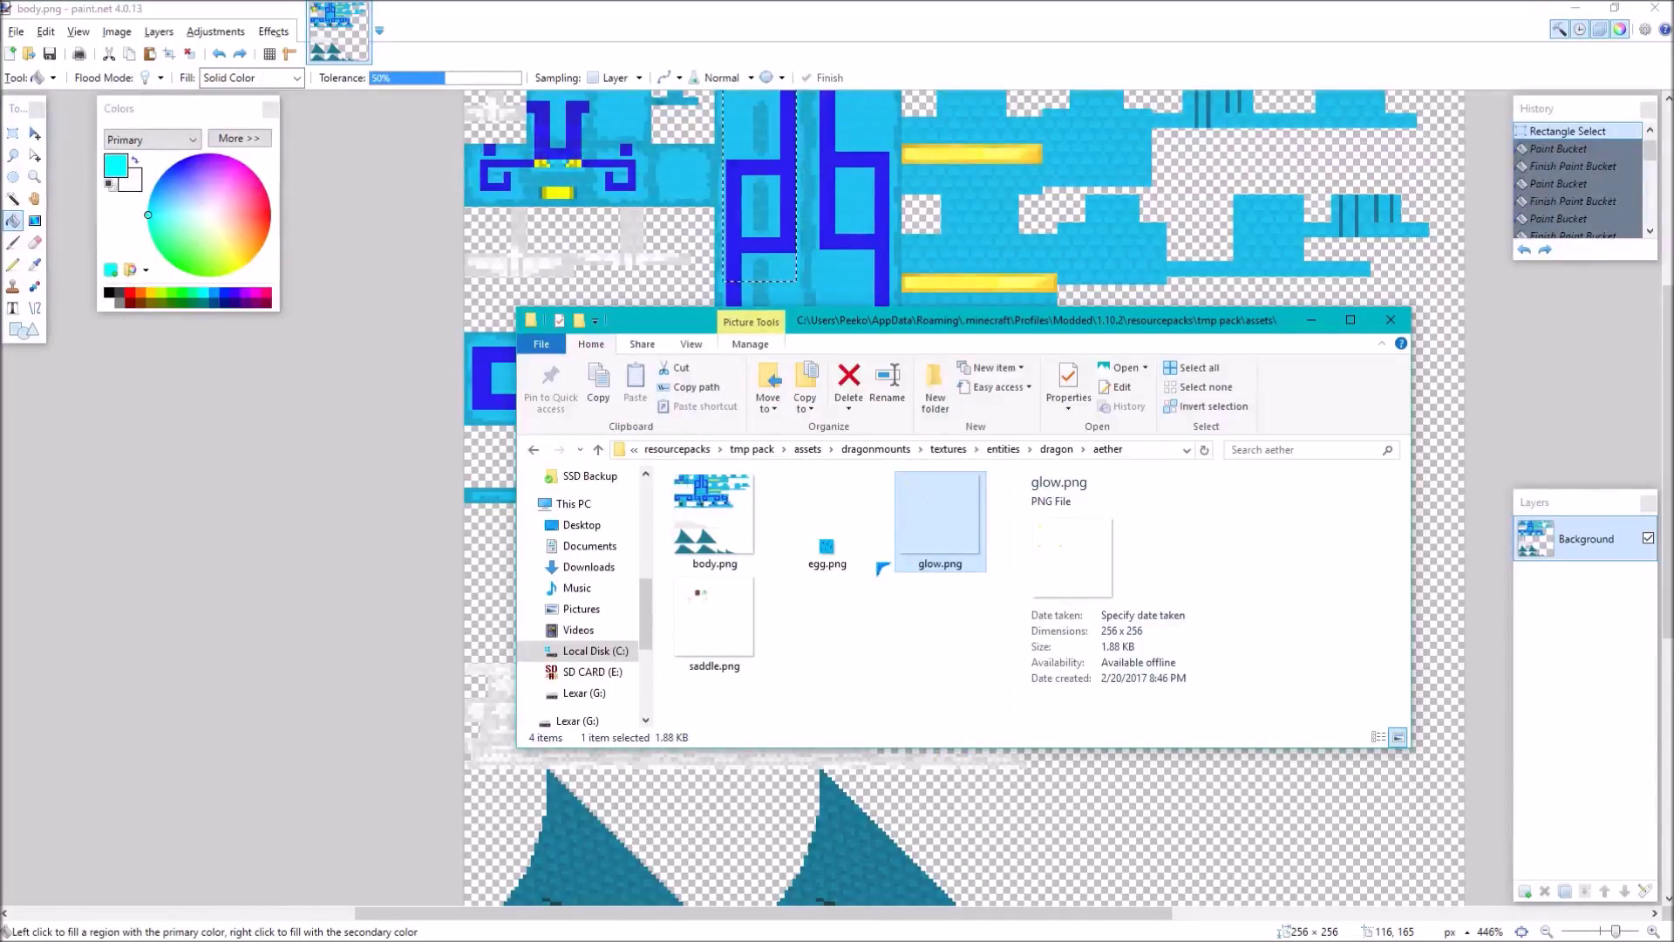
pyautogui.press('BackSpace')
pyautogui.press('BackSpace')
pyautogui.press('BackSpace')
pyautogui.press('BackSpace')
pyautogui.press('BackSpace')
pyautogui.press('Return')
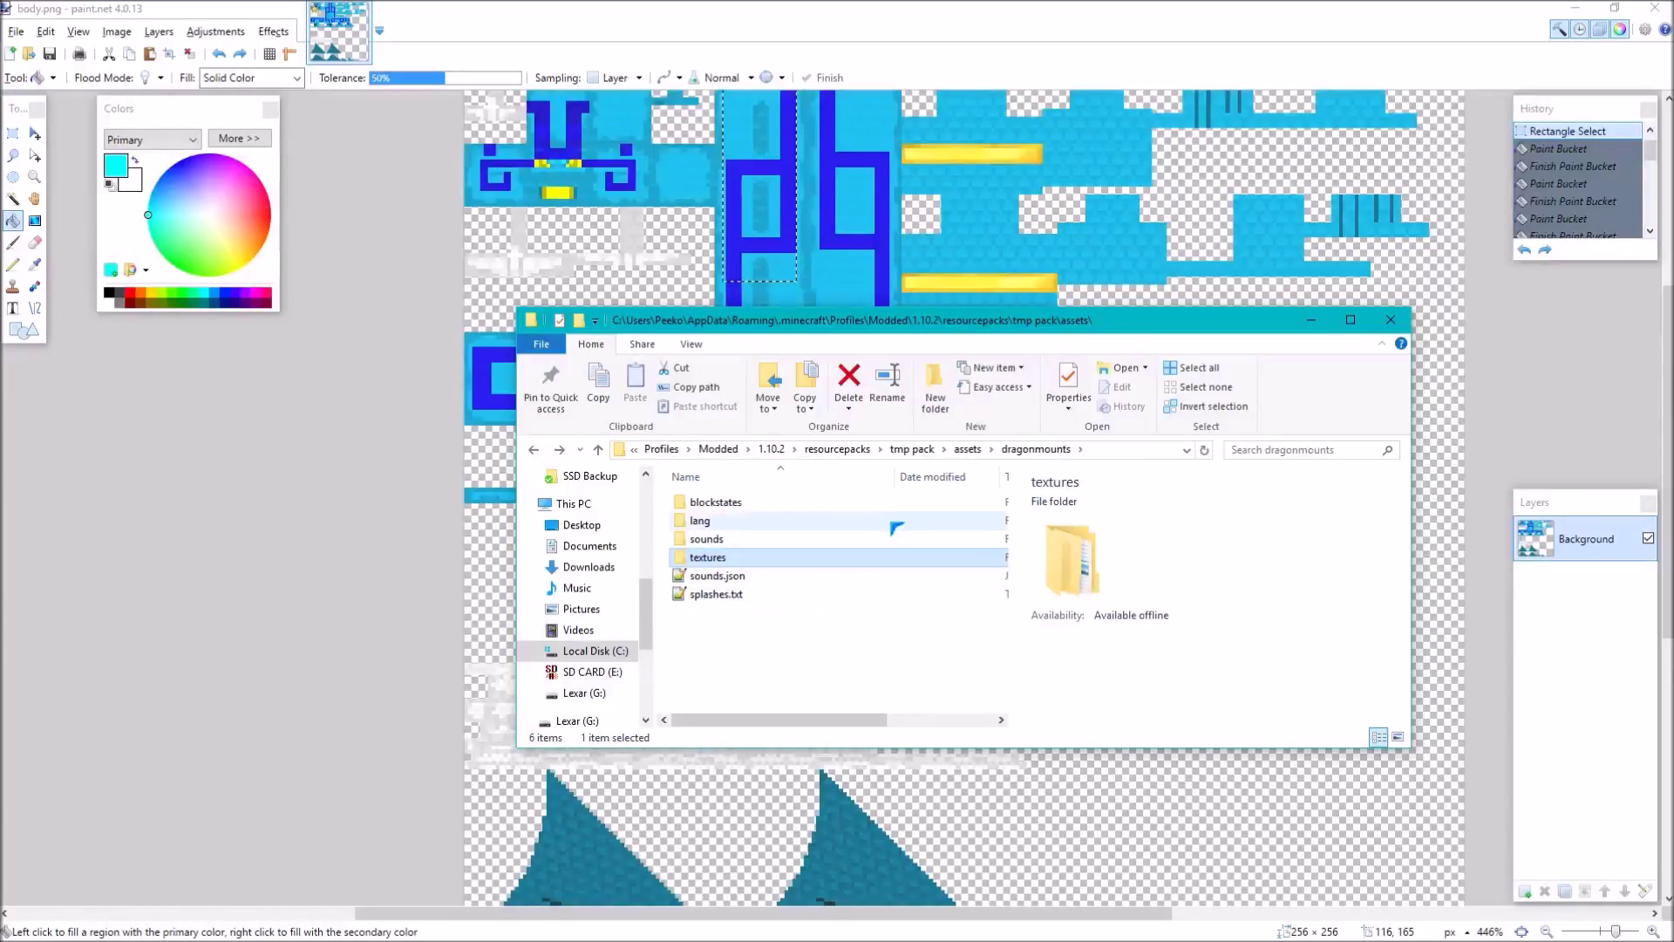
pyautogui.press('BackSpace')
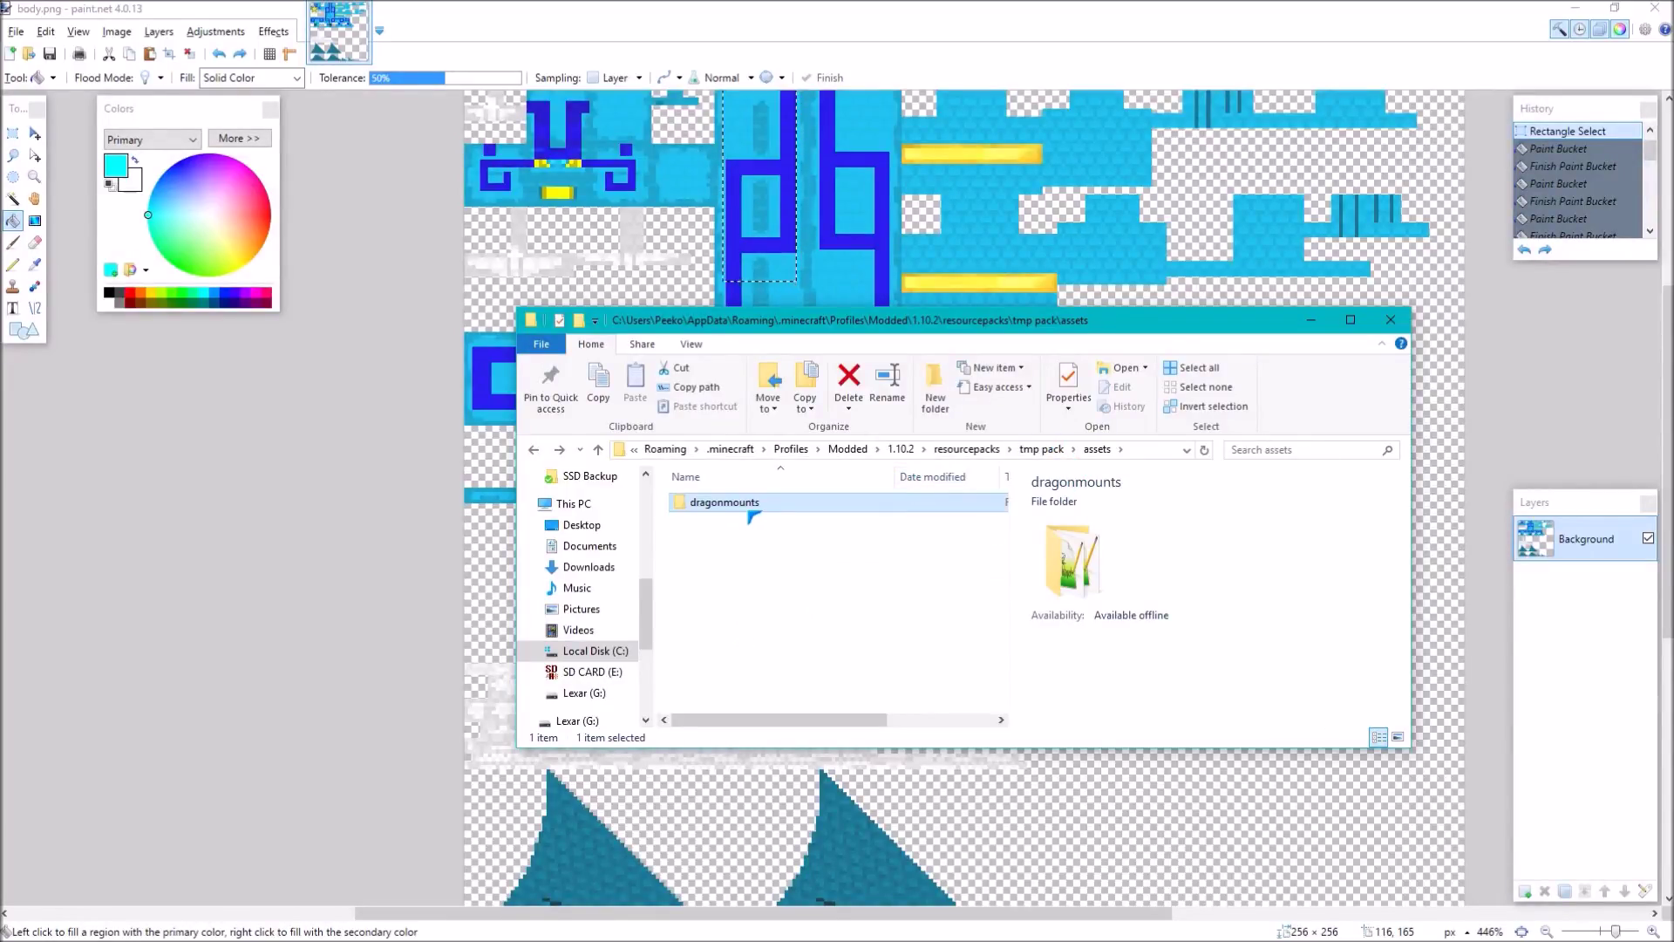
# Open the dragonmounts folder inside assets and enter its textures folder
pyautogui.press('Return')
pyautogui.click(731, 558)
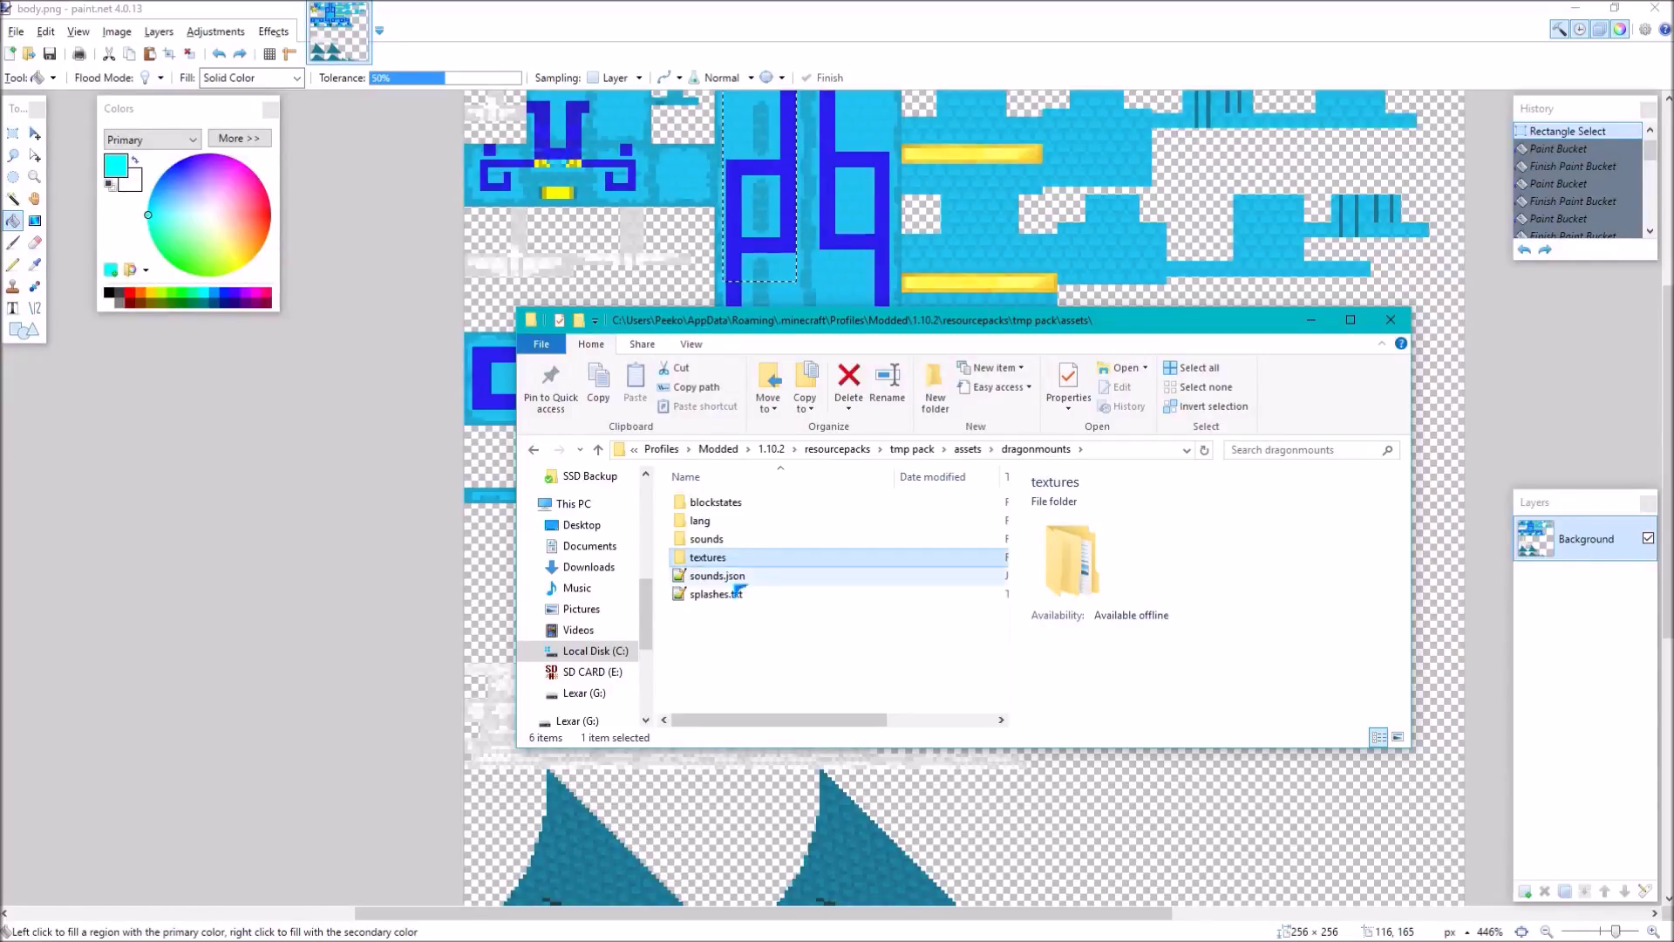
pyautogui.moveTo(754, 658); pyautogui.dragTo(698, 667)
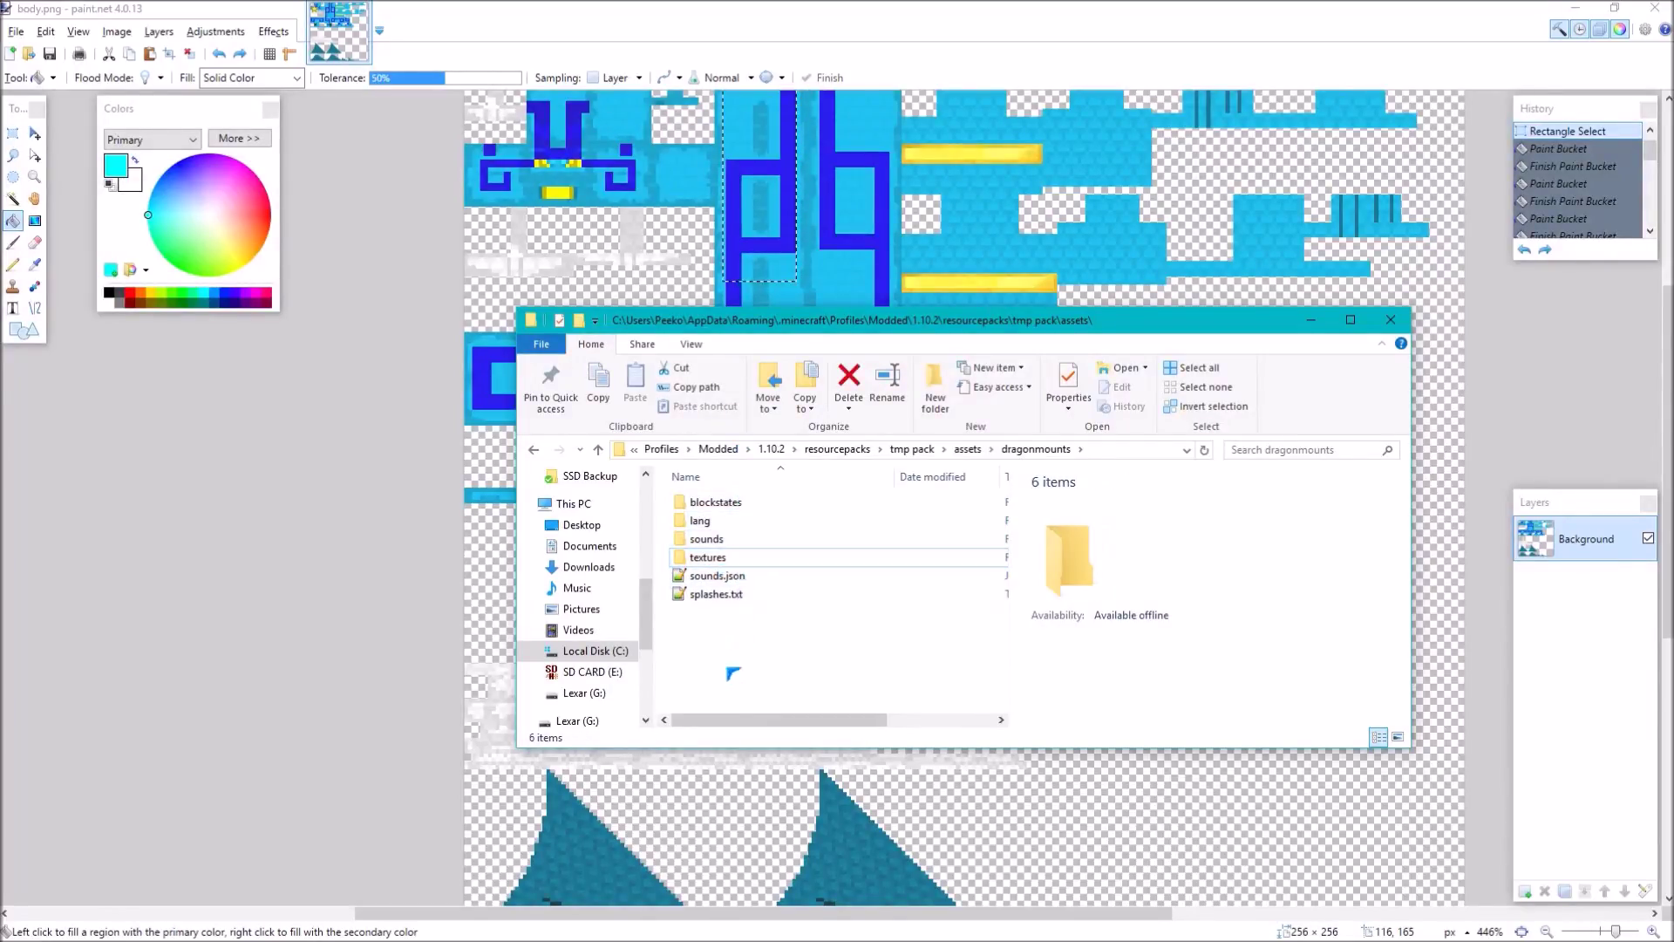
pyautogui.doubleClick(733, 558)
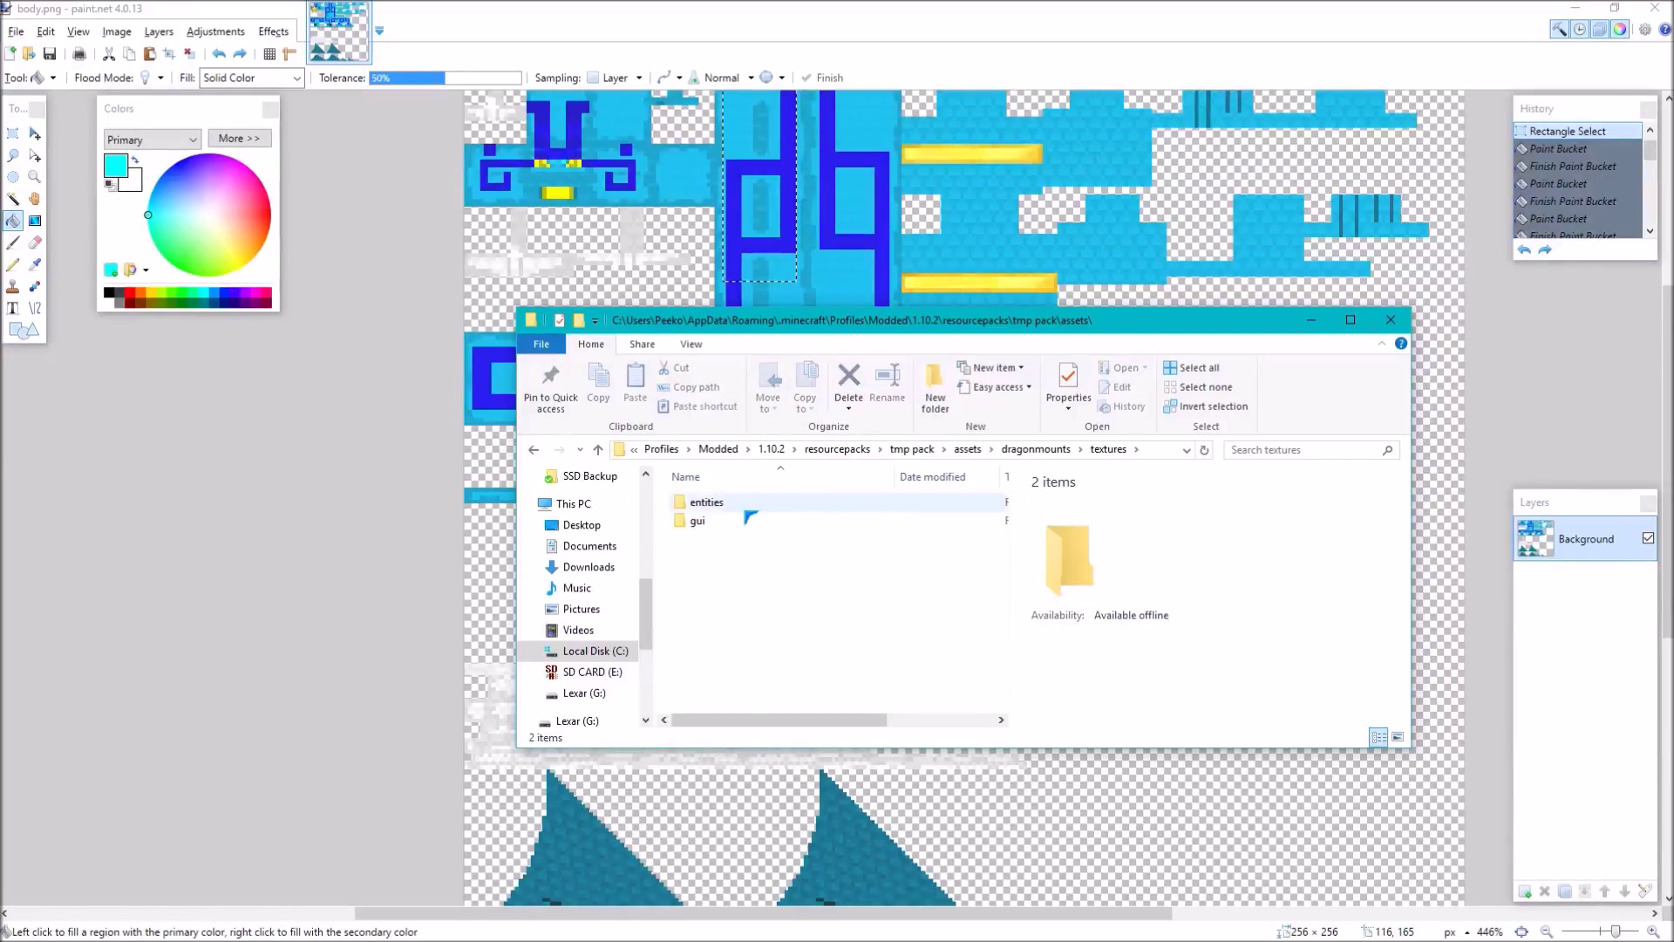
# Open the dragon folder inside entities and look over its dragon type folders and dissolve.png
pyautogui.click(748, 522)
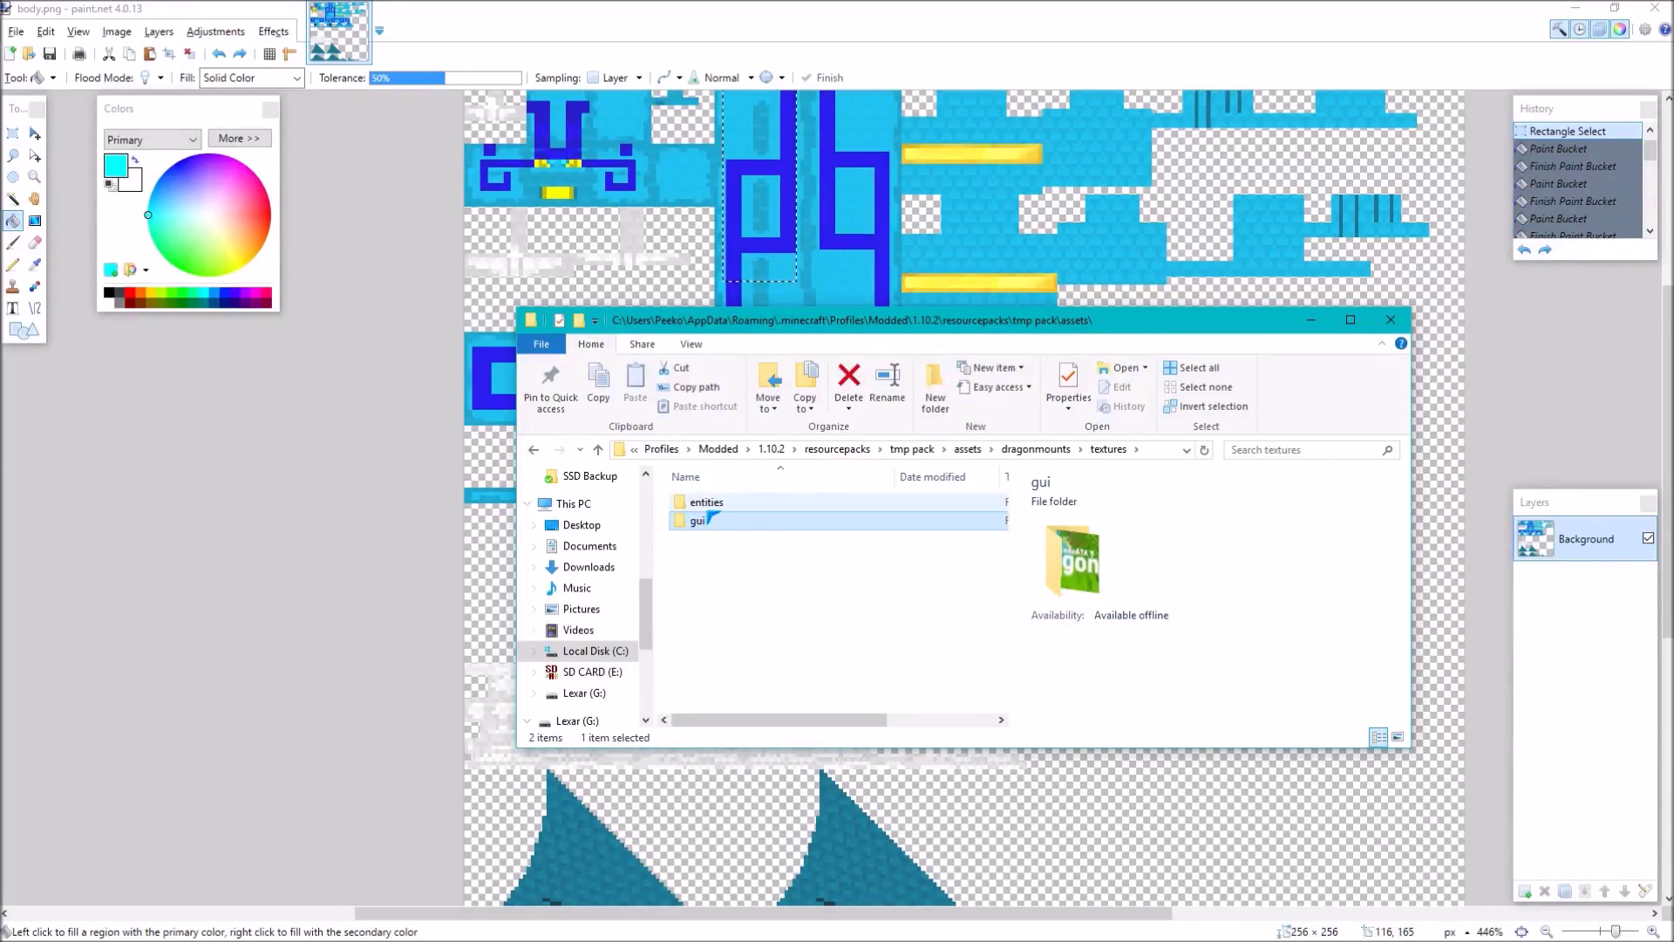
pyautogui.doubleClick(708, 503)
pyautogui.doubleClick(706, 503)
pyautogui.click(701, 503)
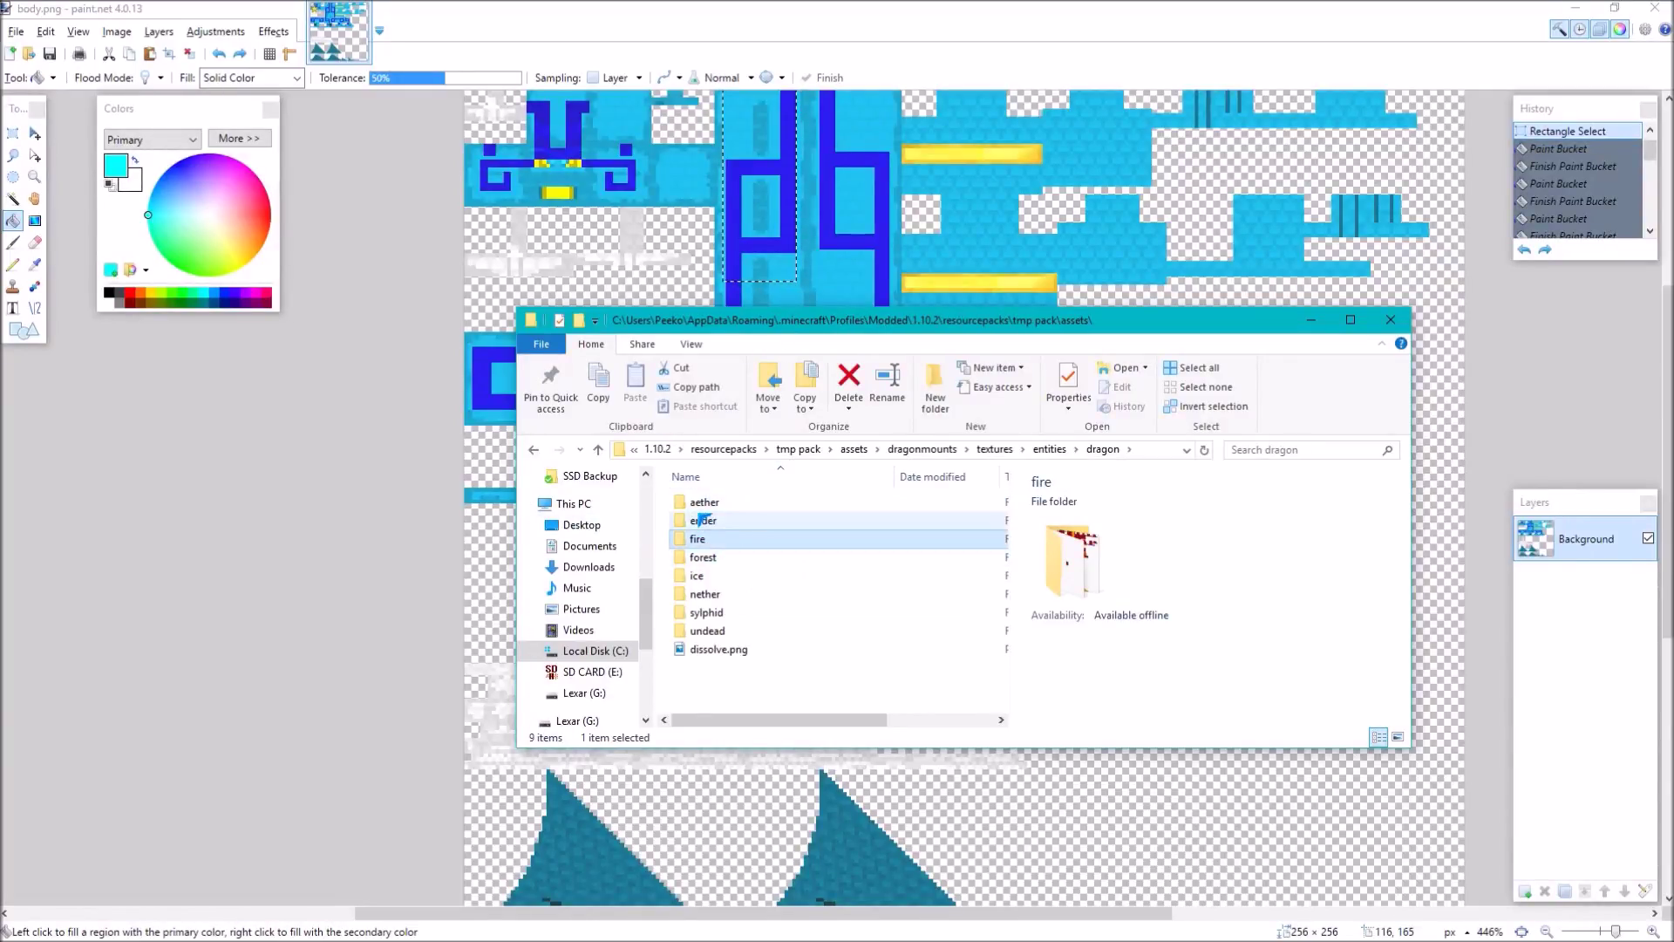
pyautogui.click(728, 523)
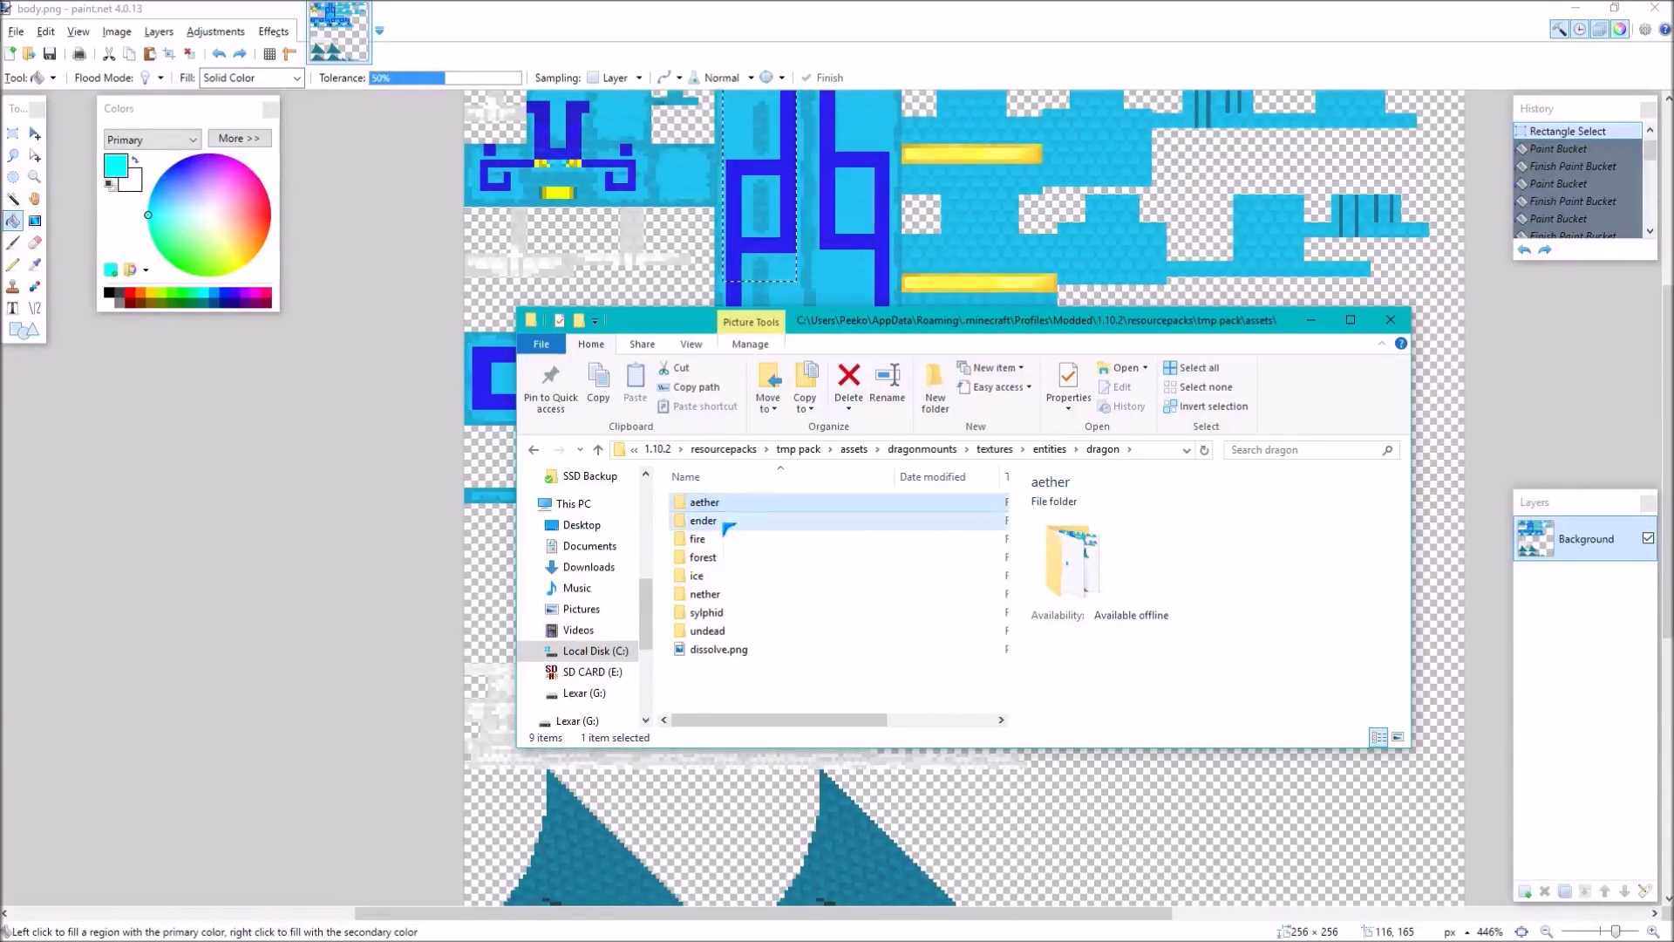
pyautogui.keyDown('shift'); pyautogui.click(741, 647); pyautogui.keyUp('shift')
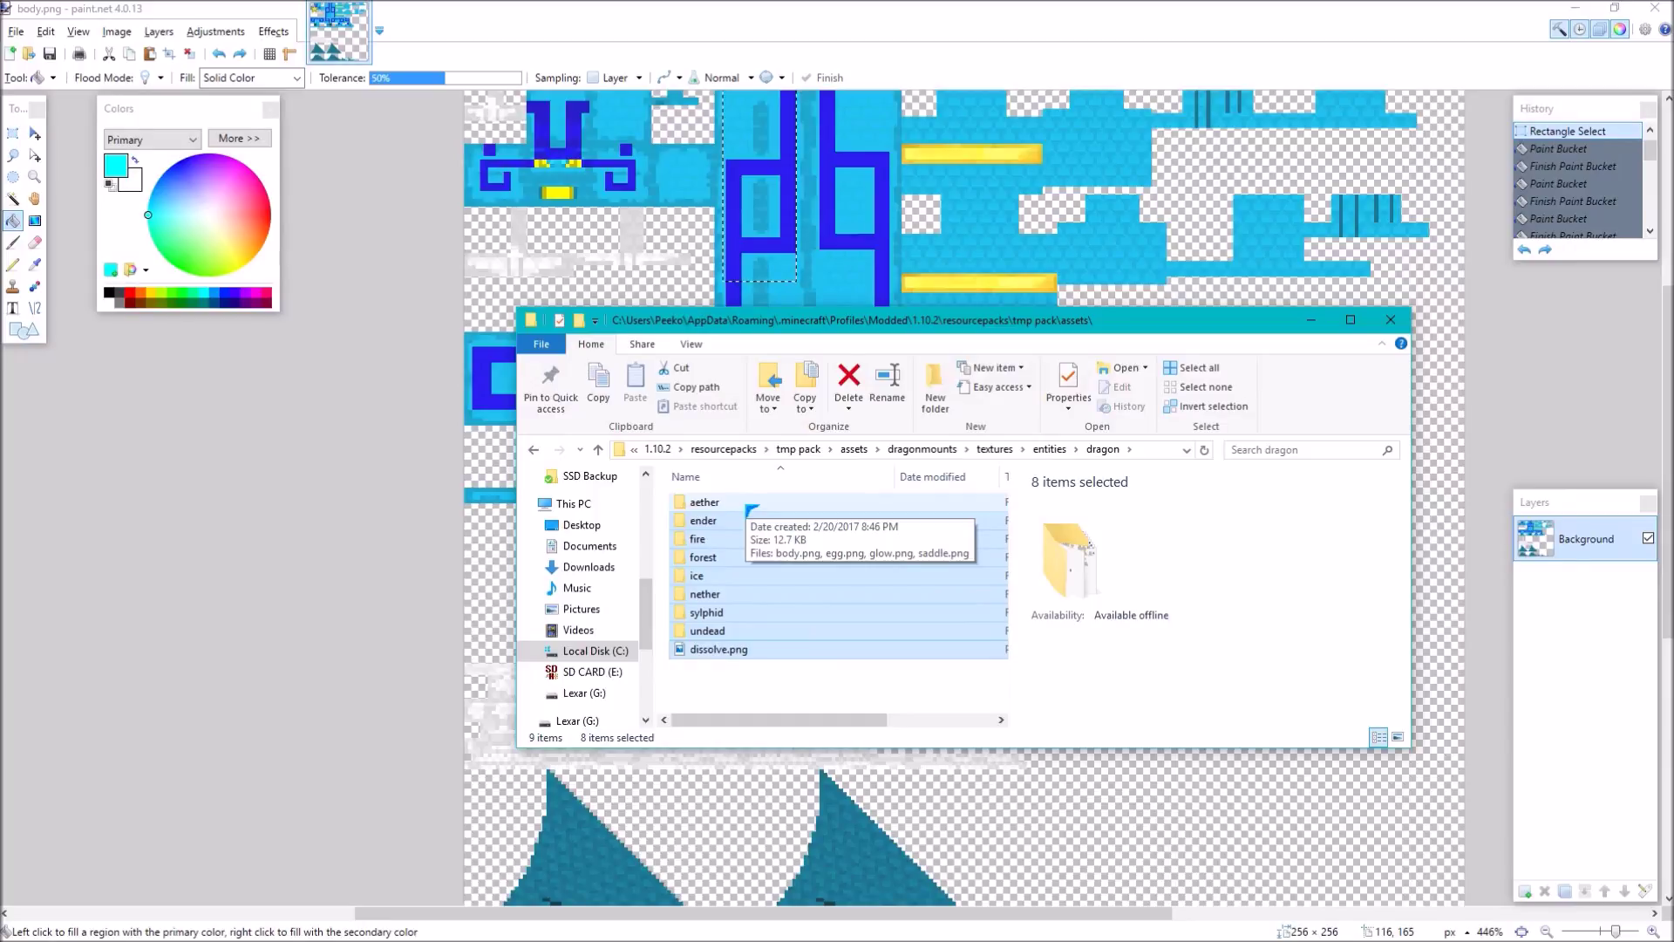
pyautogui.click(772, 693)
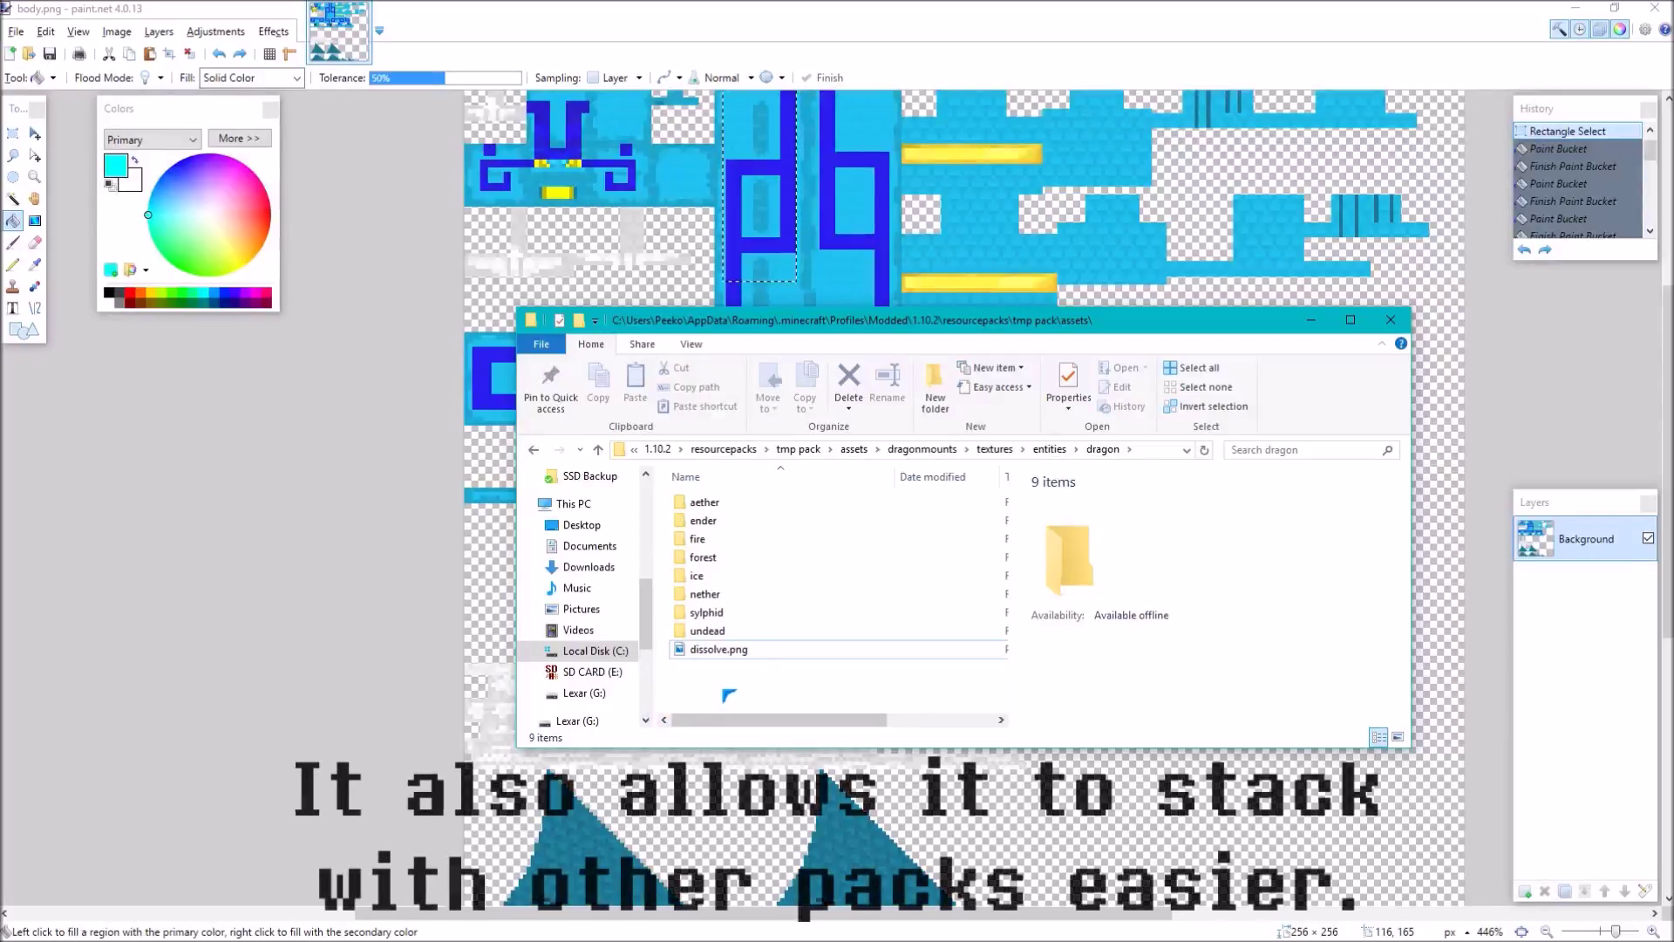
# Go back up through entities, textures and dragonmounts to the resourcepacks folder
pyautogui.click(1048, 449)
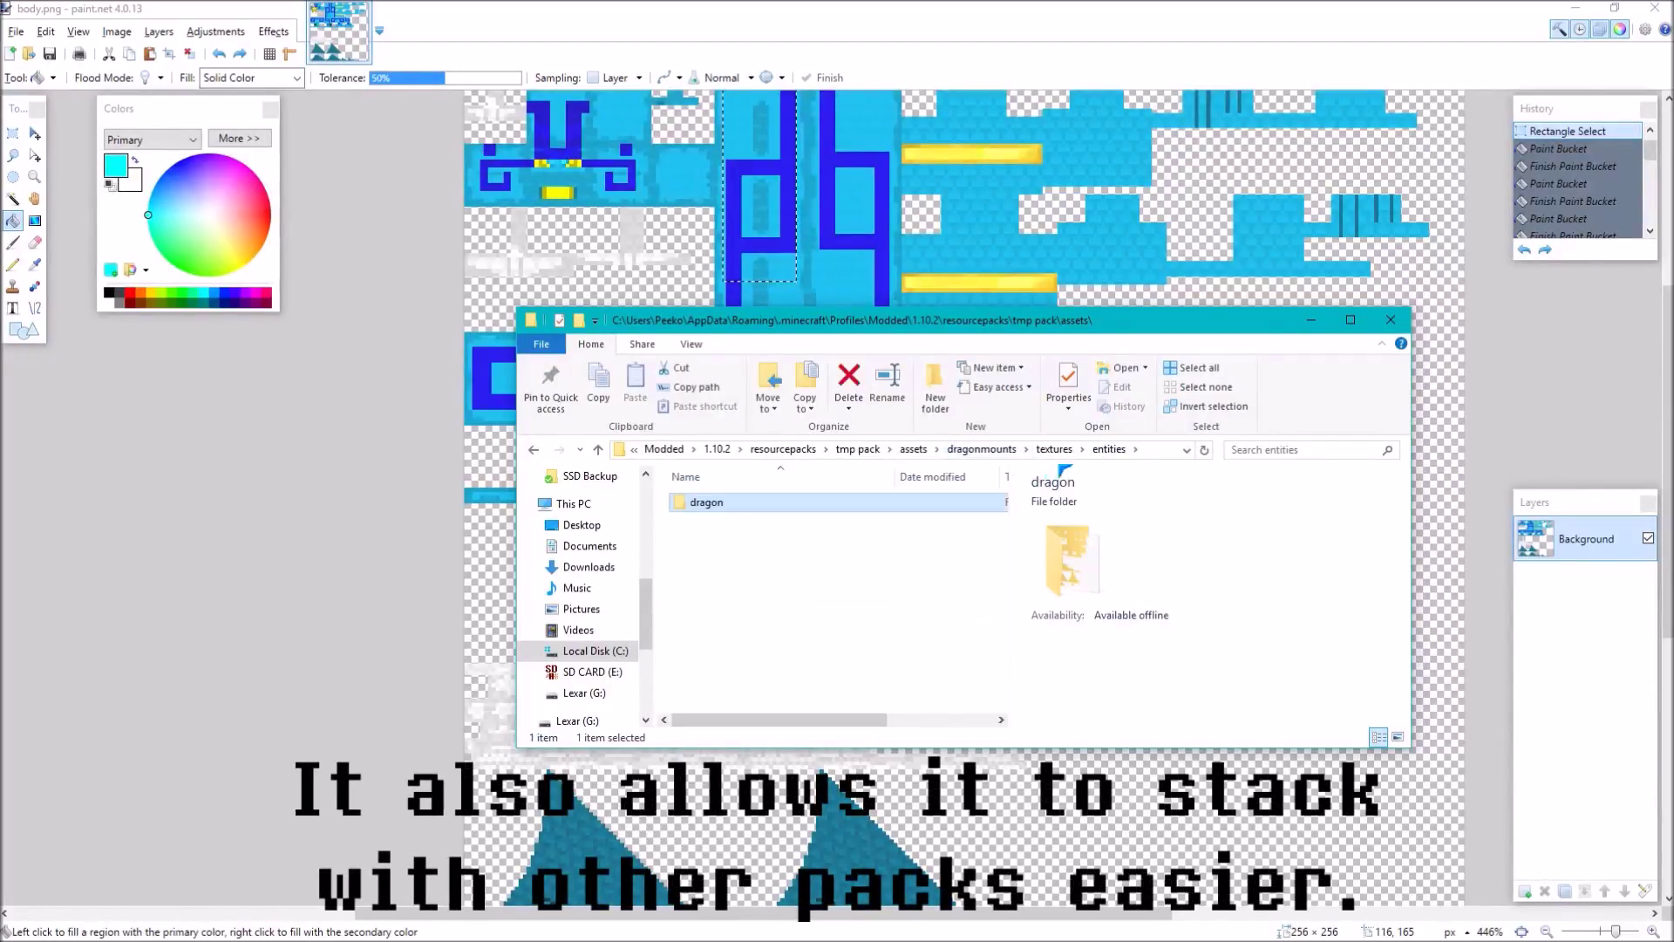
pyautogui.click(1054, 449)
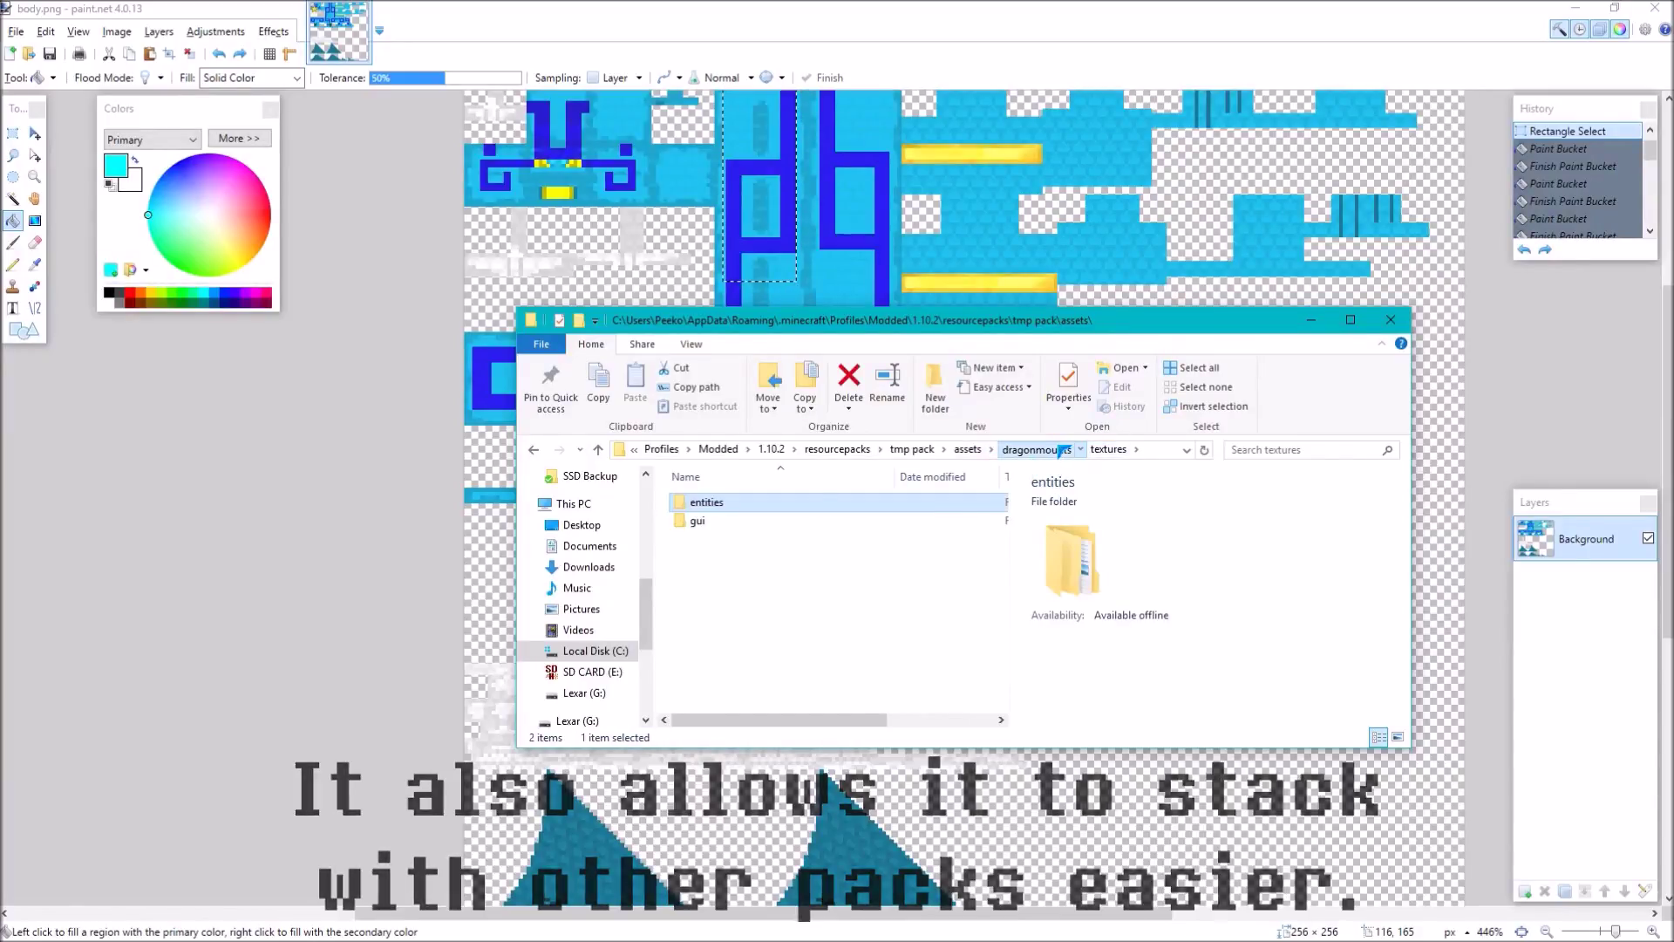
pyautogui.click(1024, 449)
pyautogui.click(1034, 449)
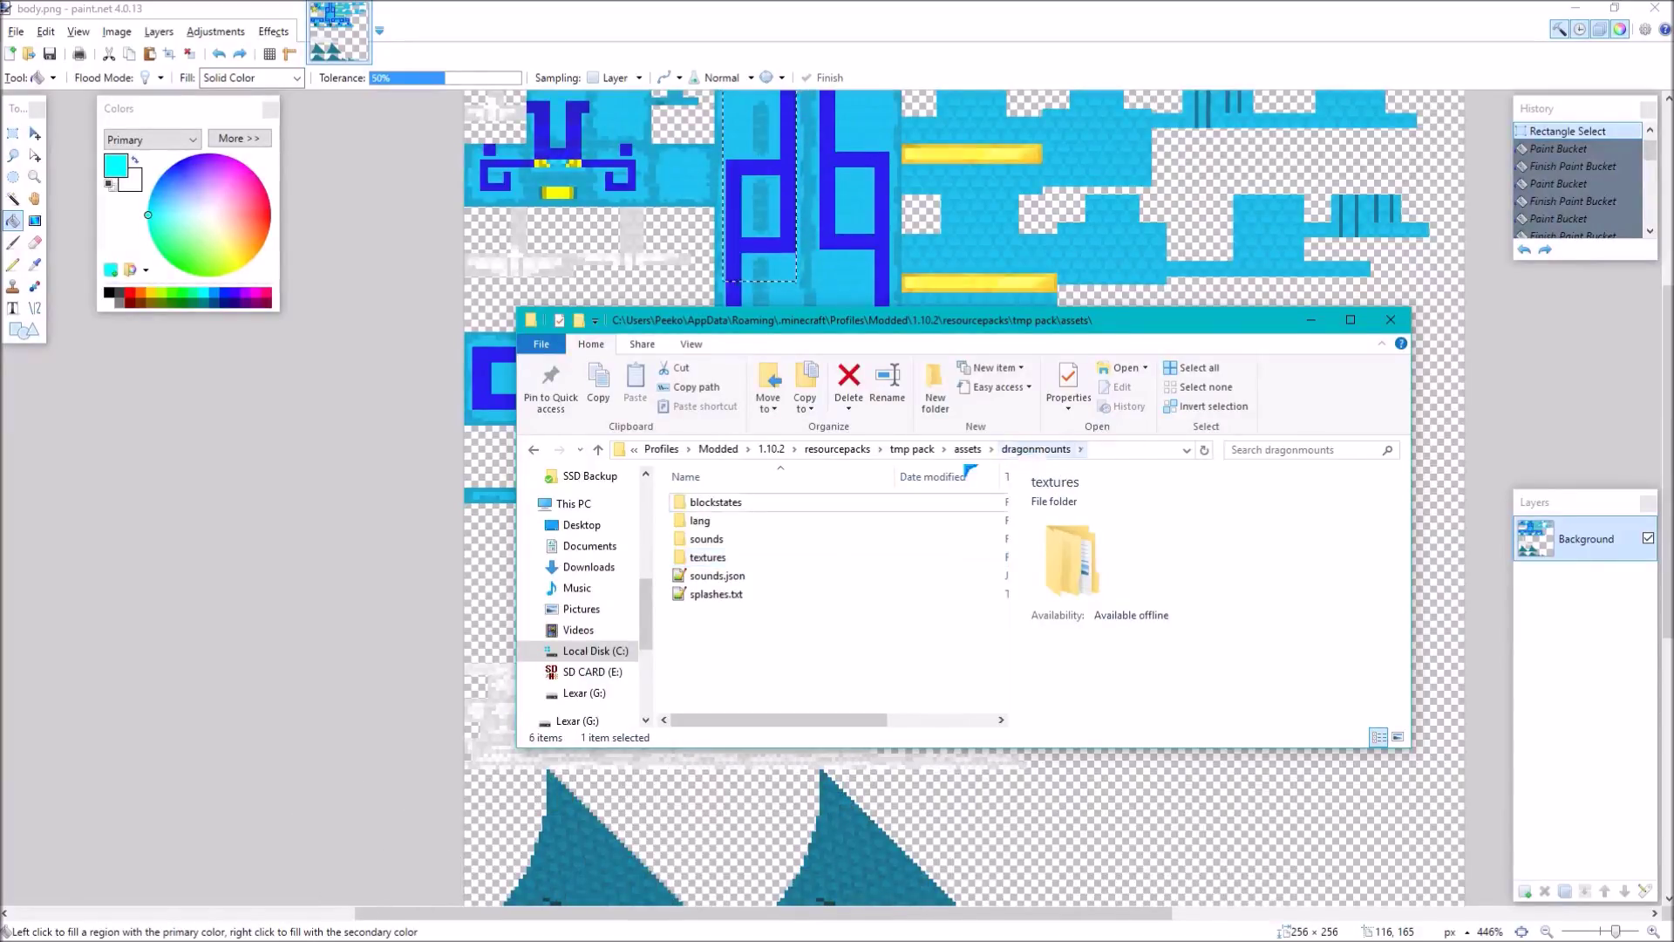
pyautogui.click(965, 449)
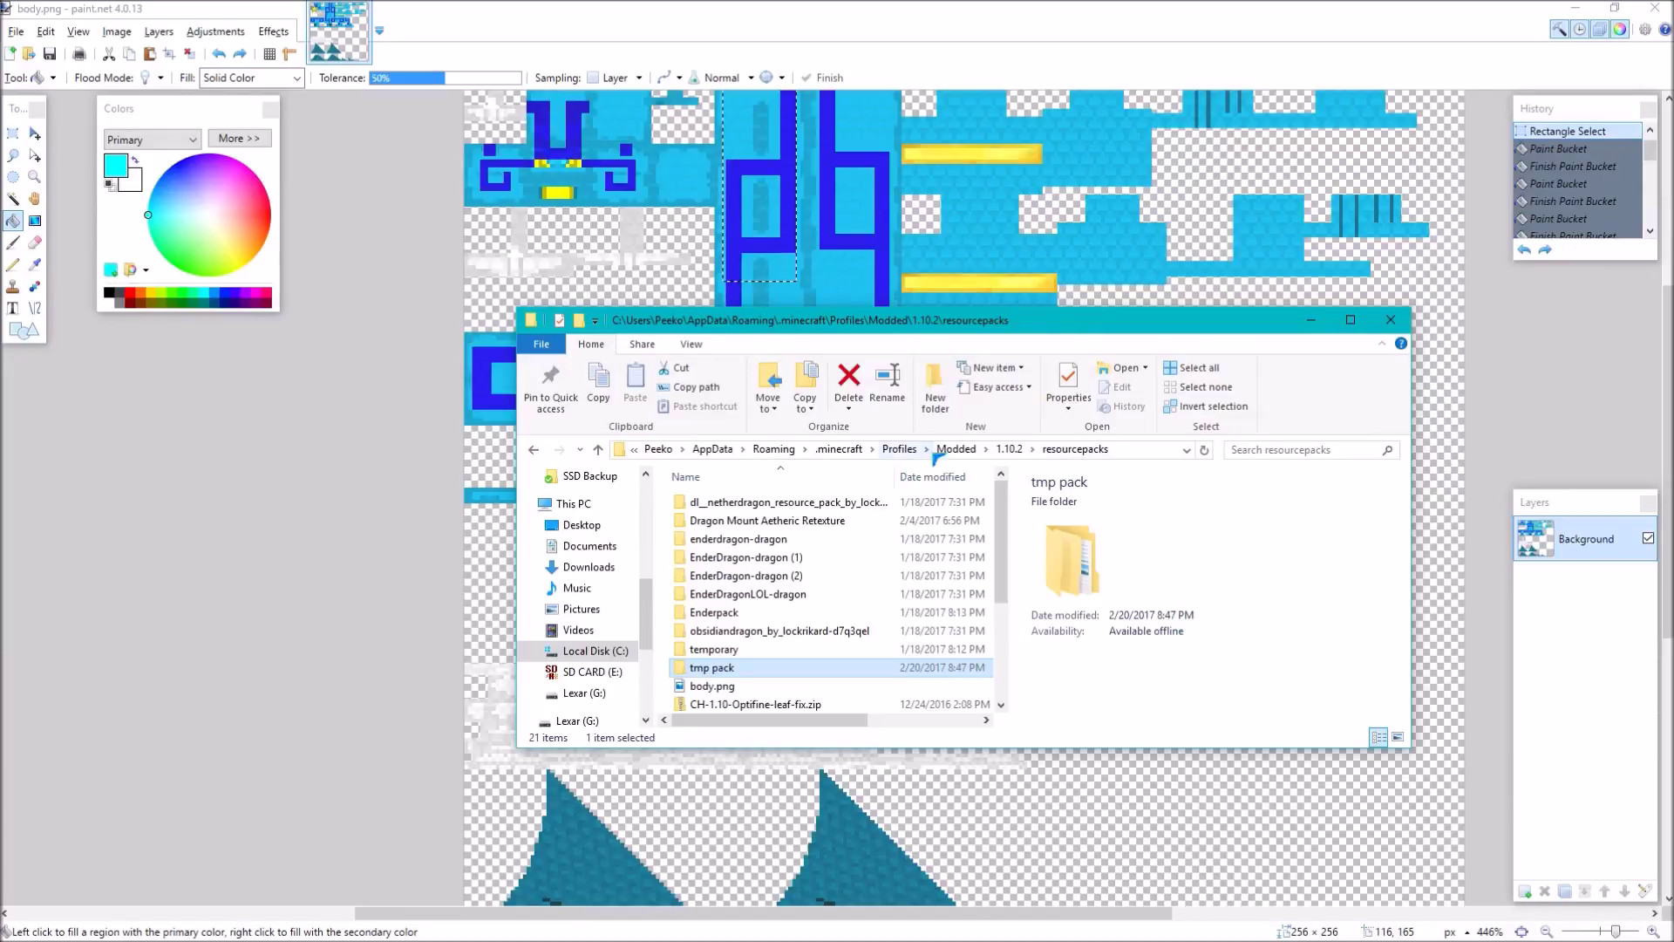
pyautogui.click(797, 542)
pyautogui.click(796, 543)
pyautogui.doubleClick(831, 543)
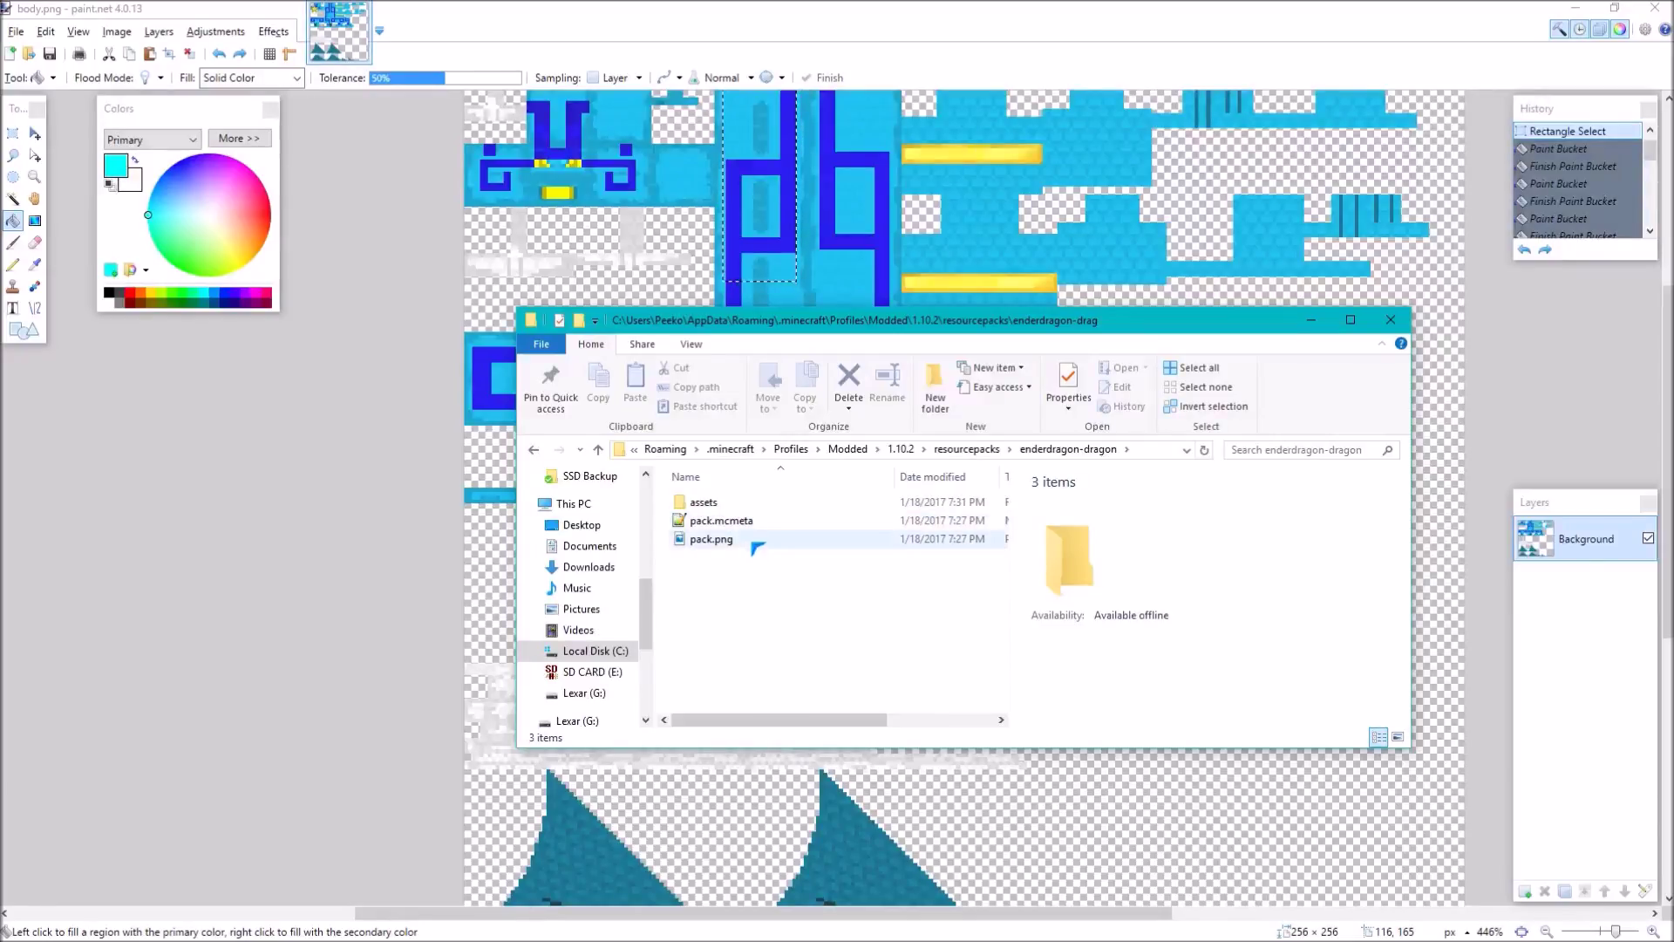
pyautogui.click(767, 540)
pyautogui.click(711, 557)
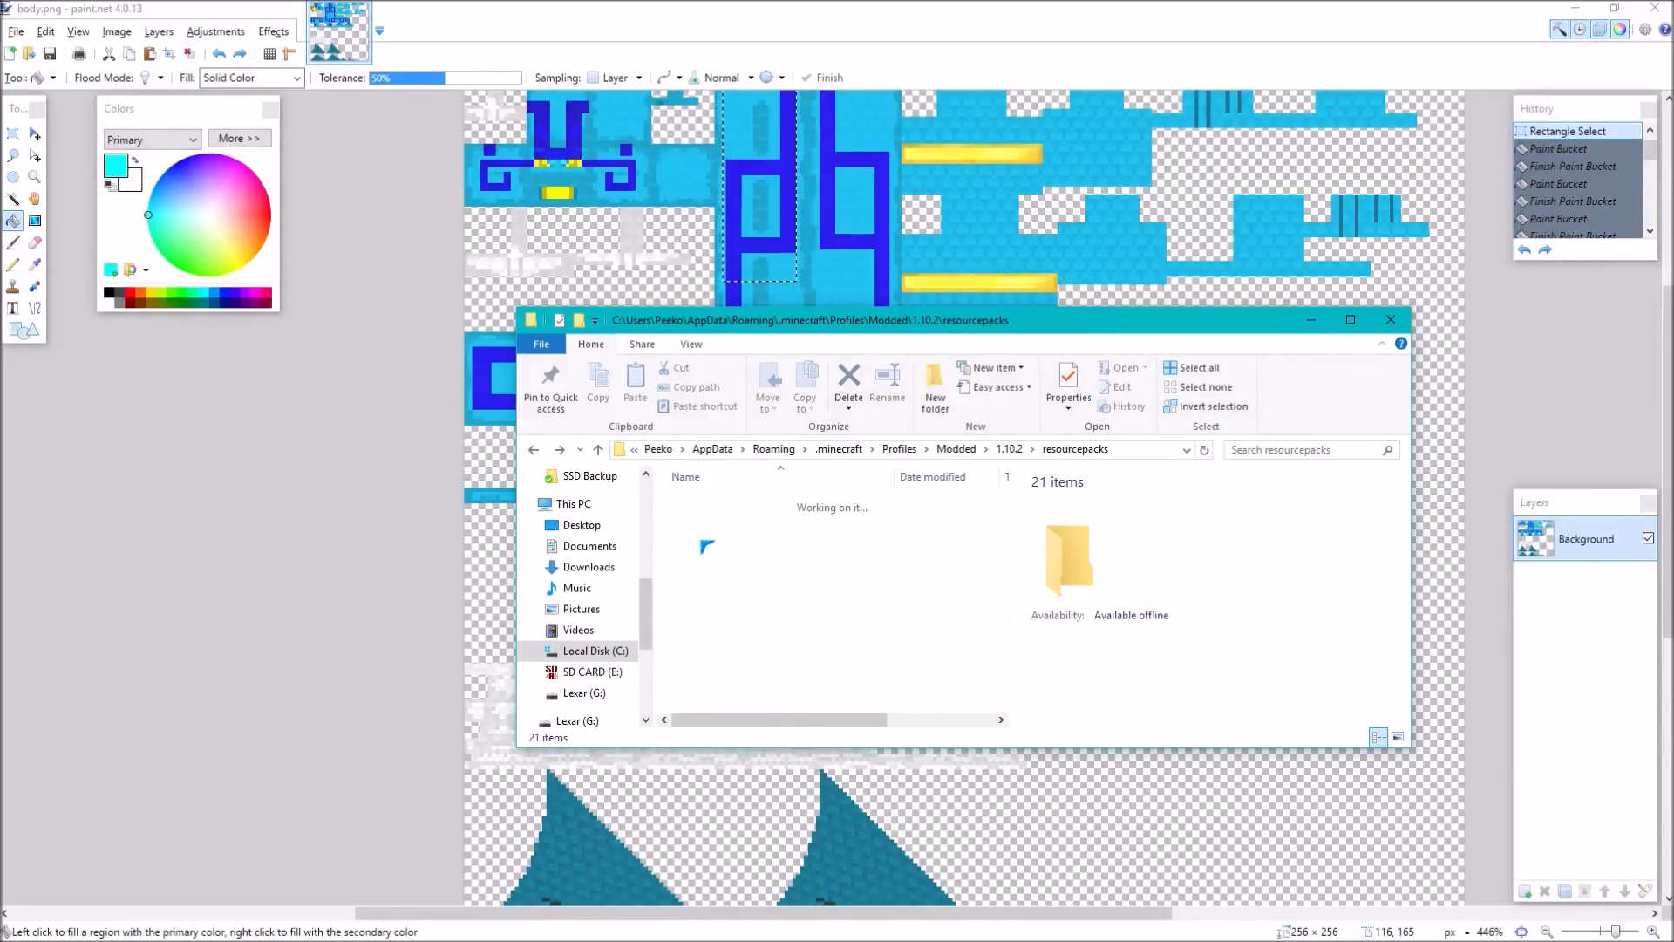
pyautogui.hotkey('alt', 'Left')
# Open the Dragon Mount Aetheric Retexture pack folder and look over its assets folder and pack.mcmeta file
pyautogui.click(797, 524)
pyautogui.doubleClick(797, 523)
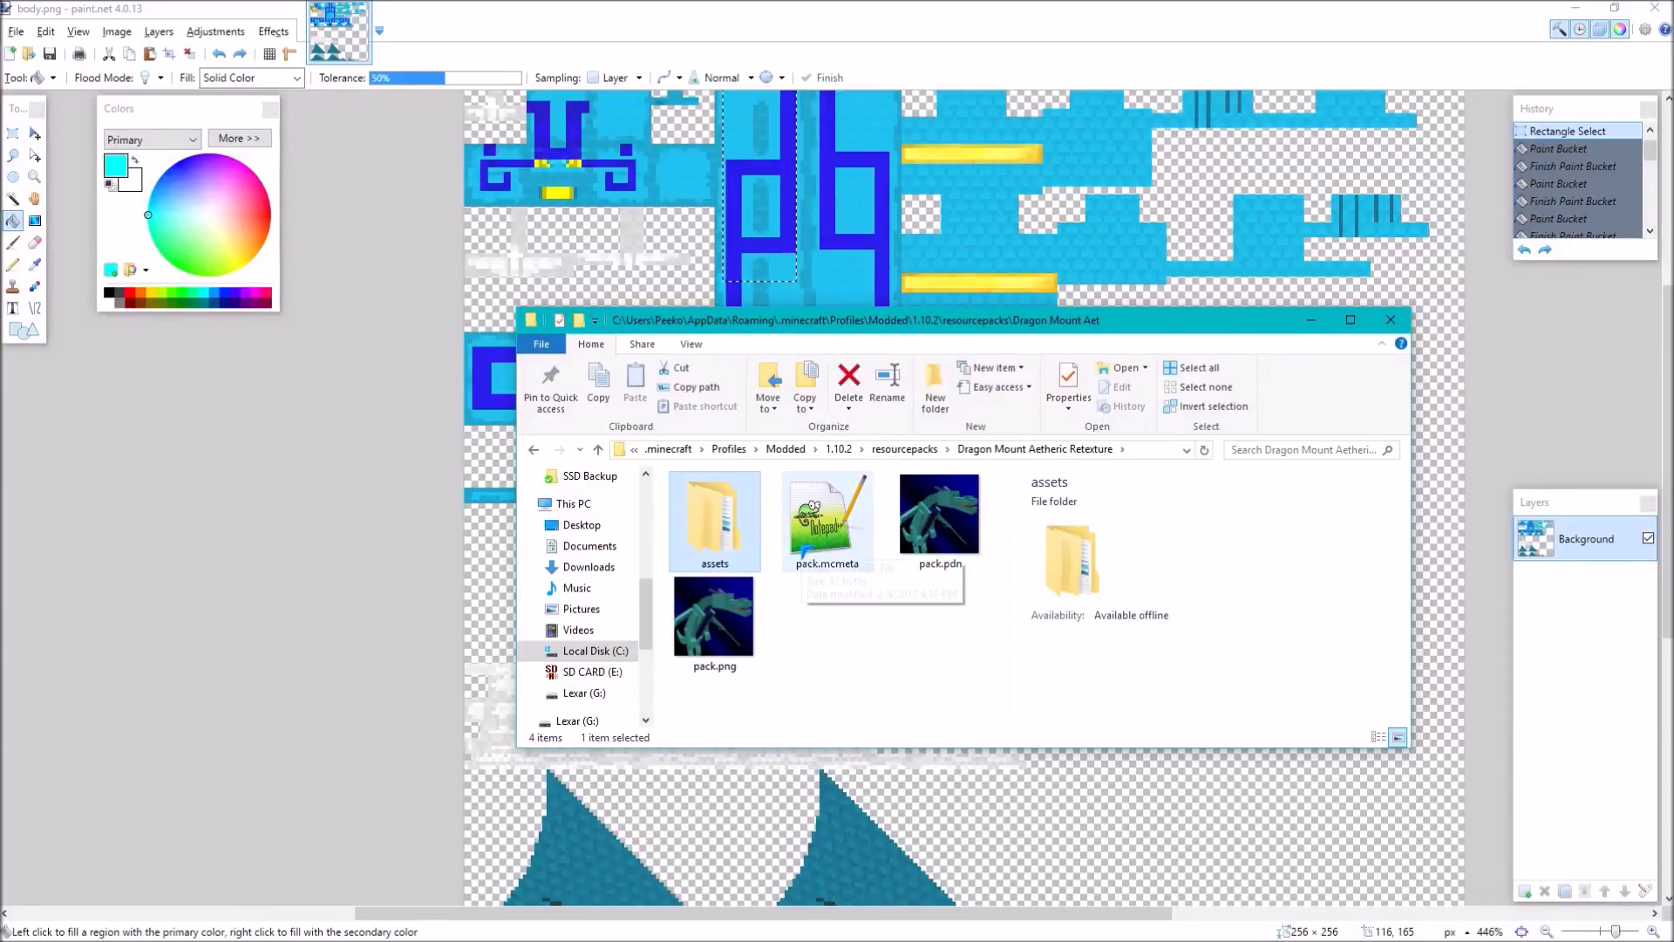
pyautogui.keyDown('ctrl'); pyautogui.click(826, 549); pyautogui.keyUp('ctrl')
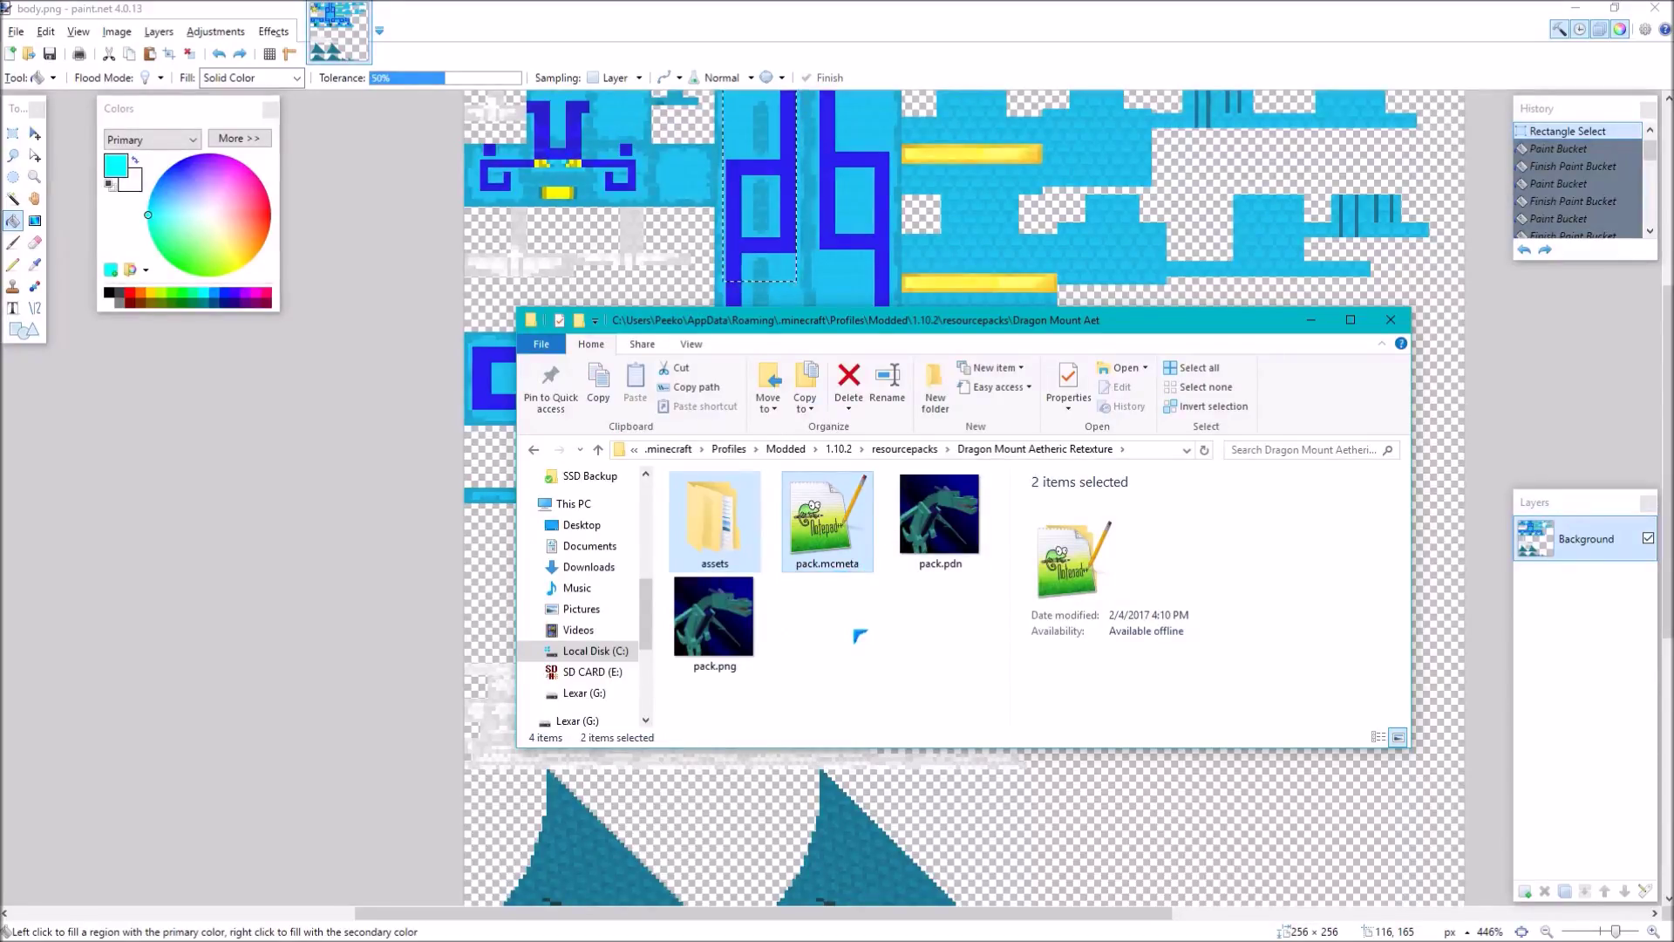
pyautogui.rightClick(896, 642)
pyautogui.click(877, 629)
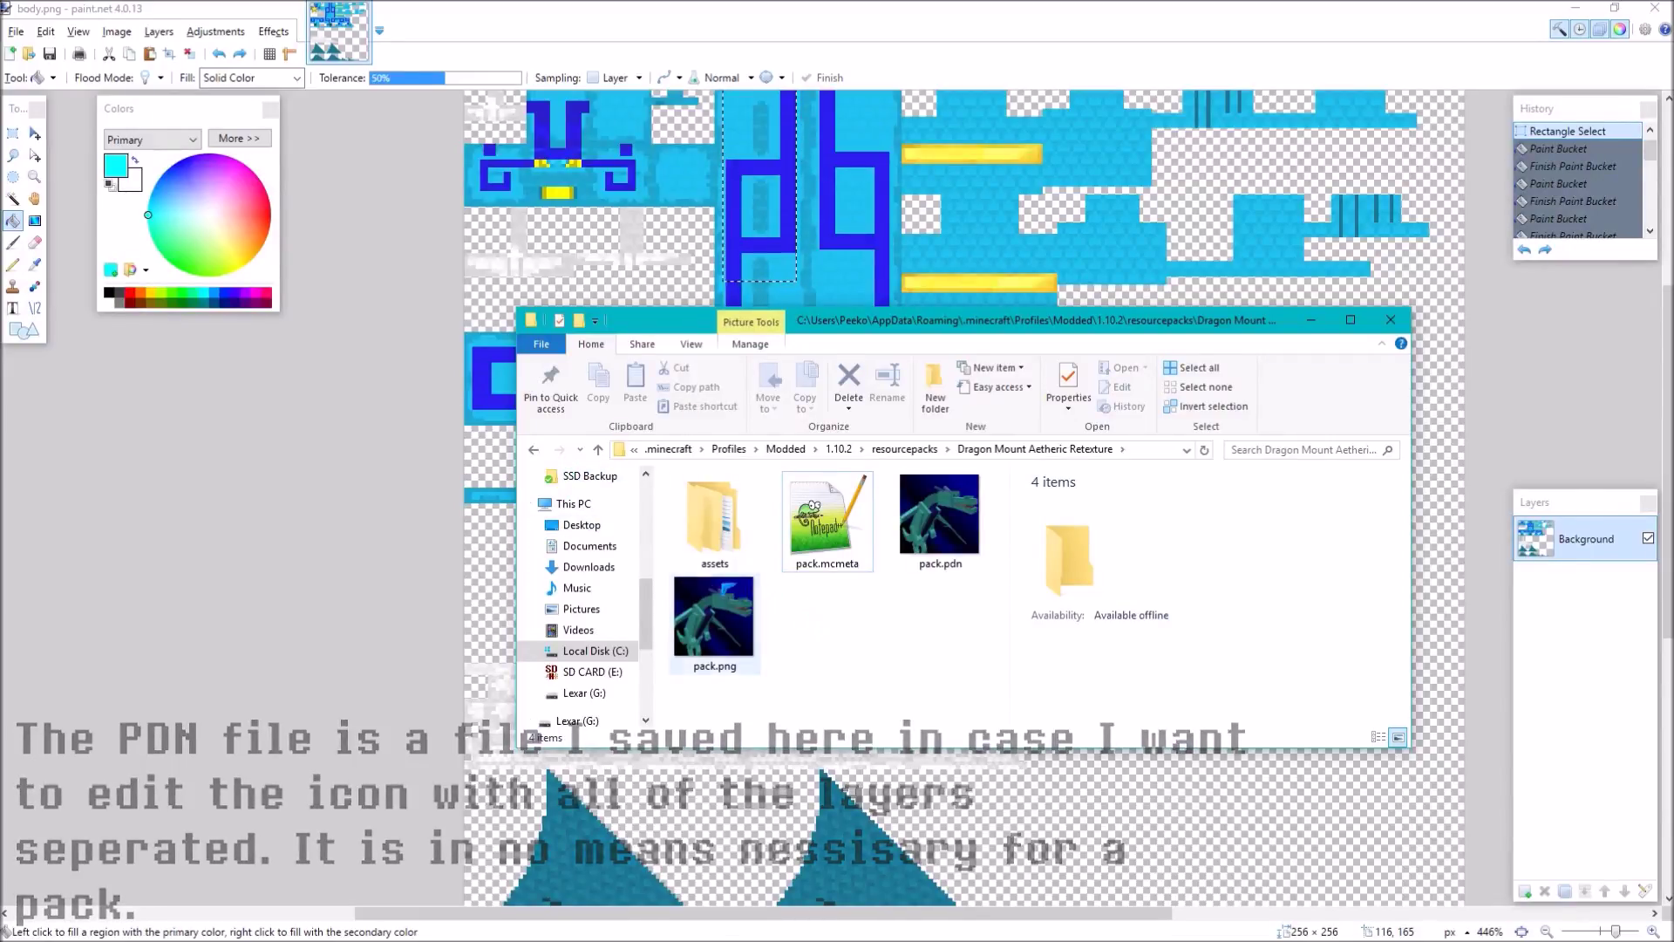
# Open File Explorer's folder options and review the advanced setting for hiding extensions of known file types
pyautogui.click(543, 346)
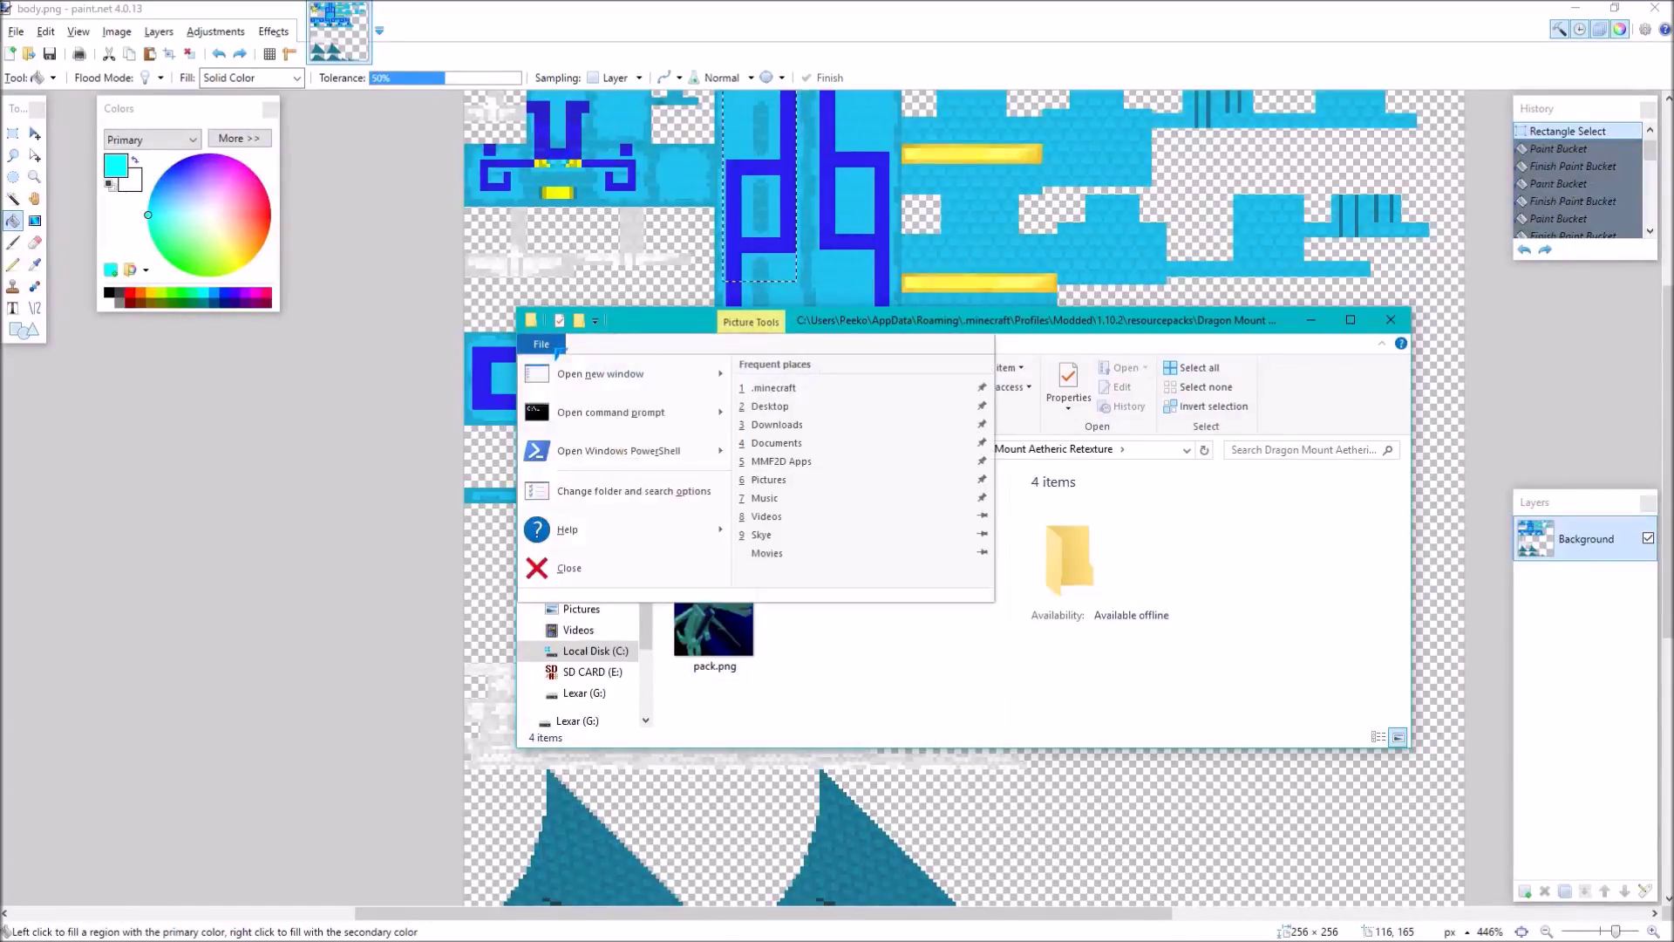
pyautogui.click(662, 491)
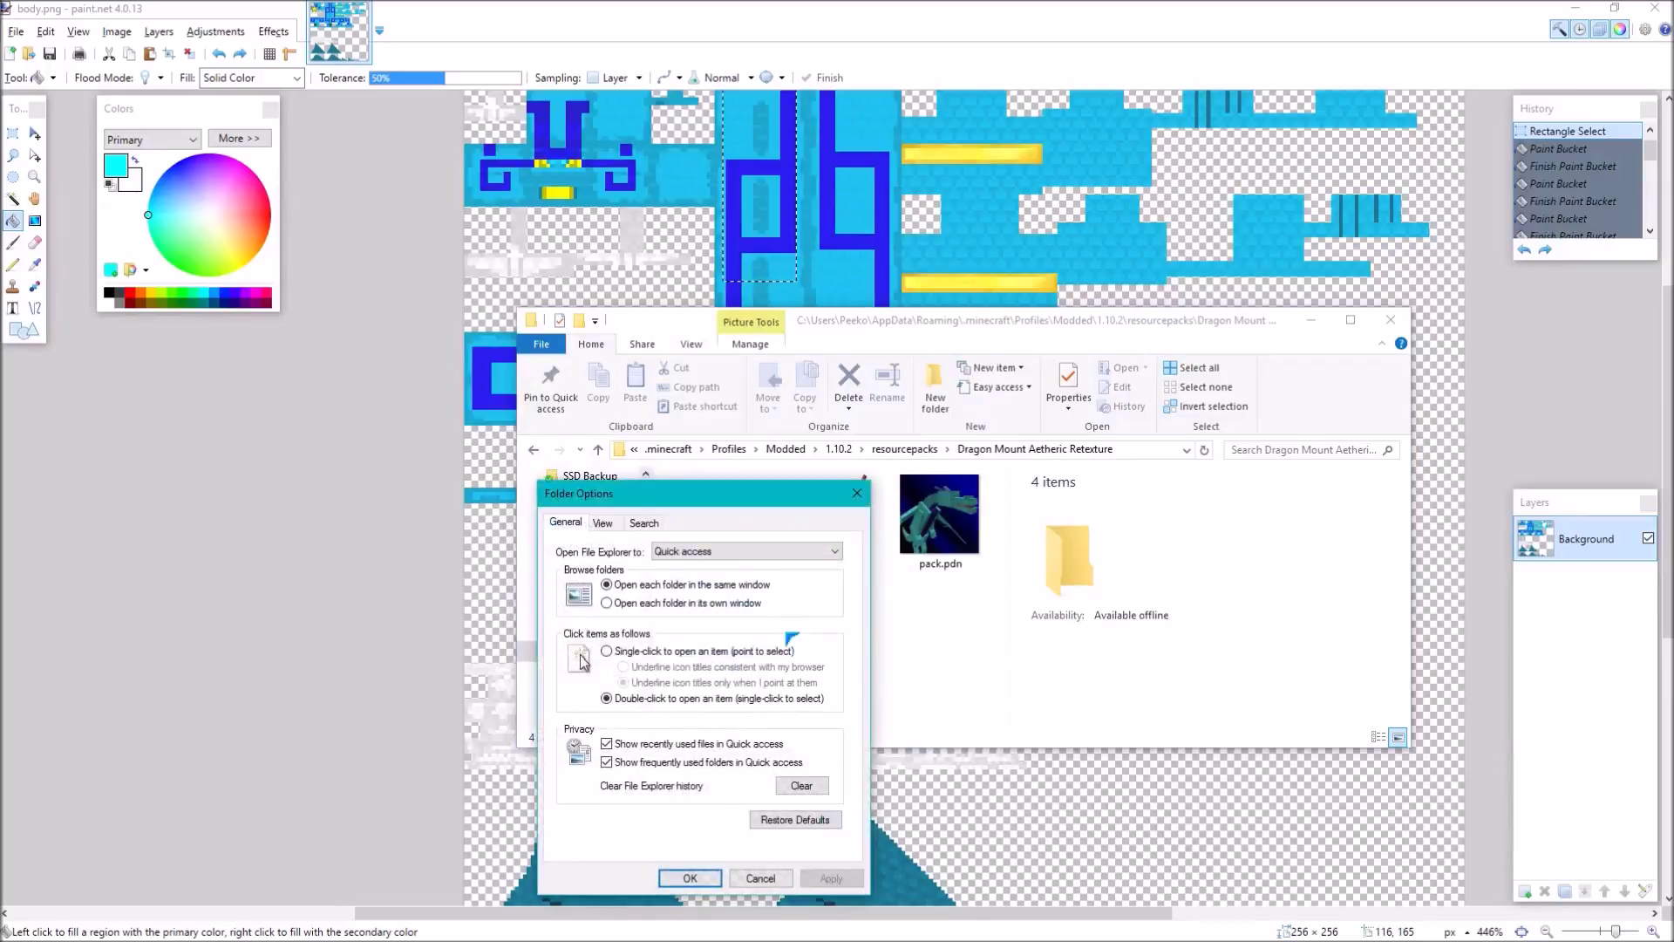
pyautogui.moveTo(1338, 7)
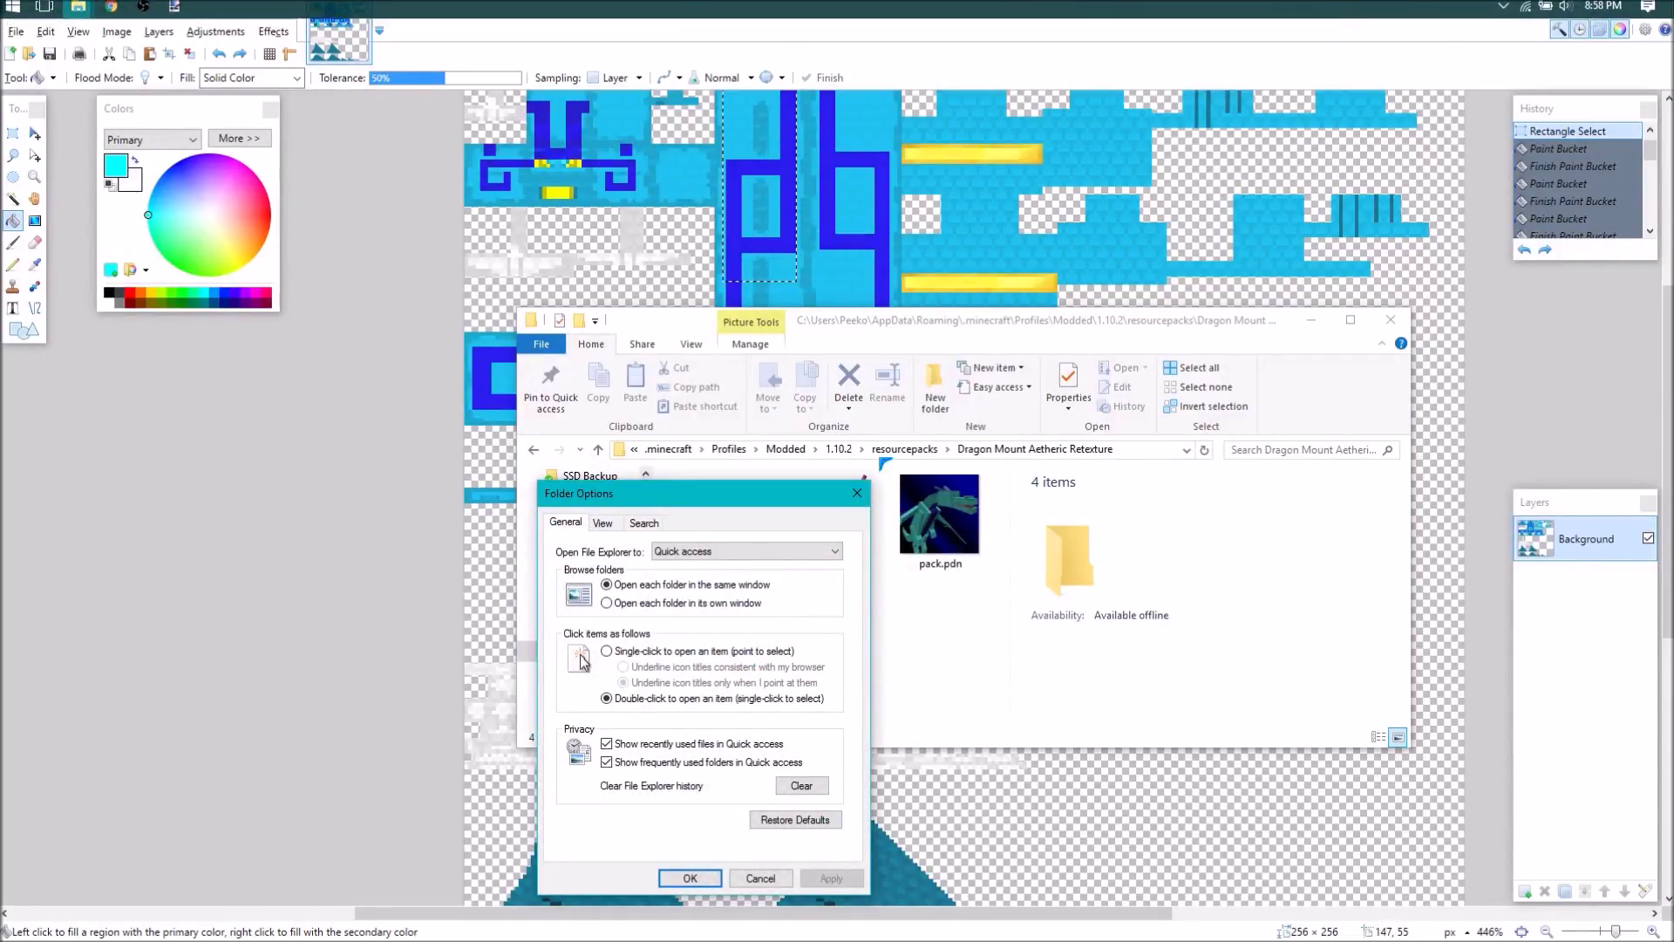
pyautogui.click(603, 523)
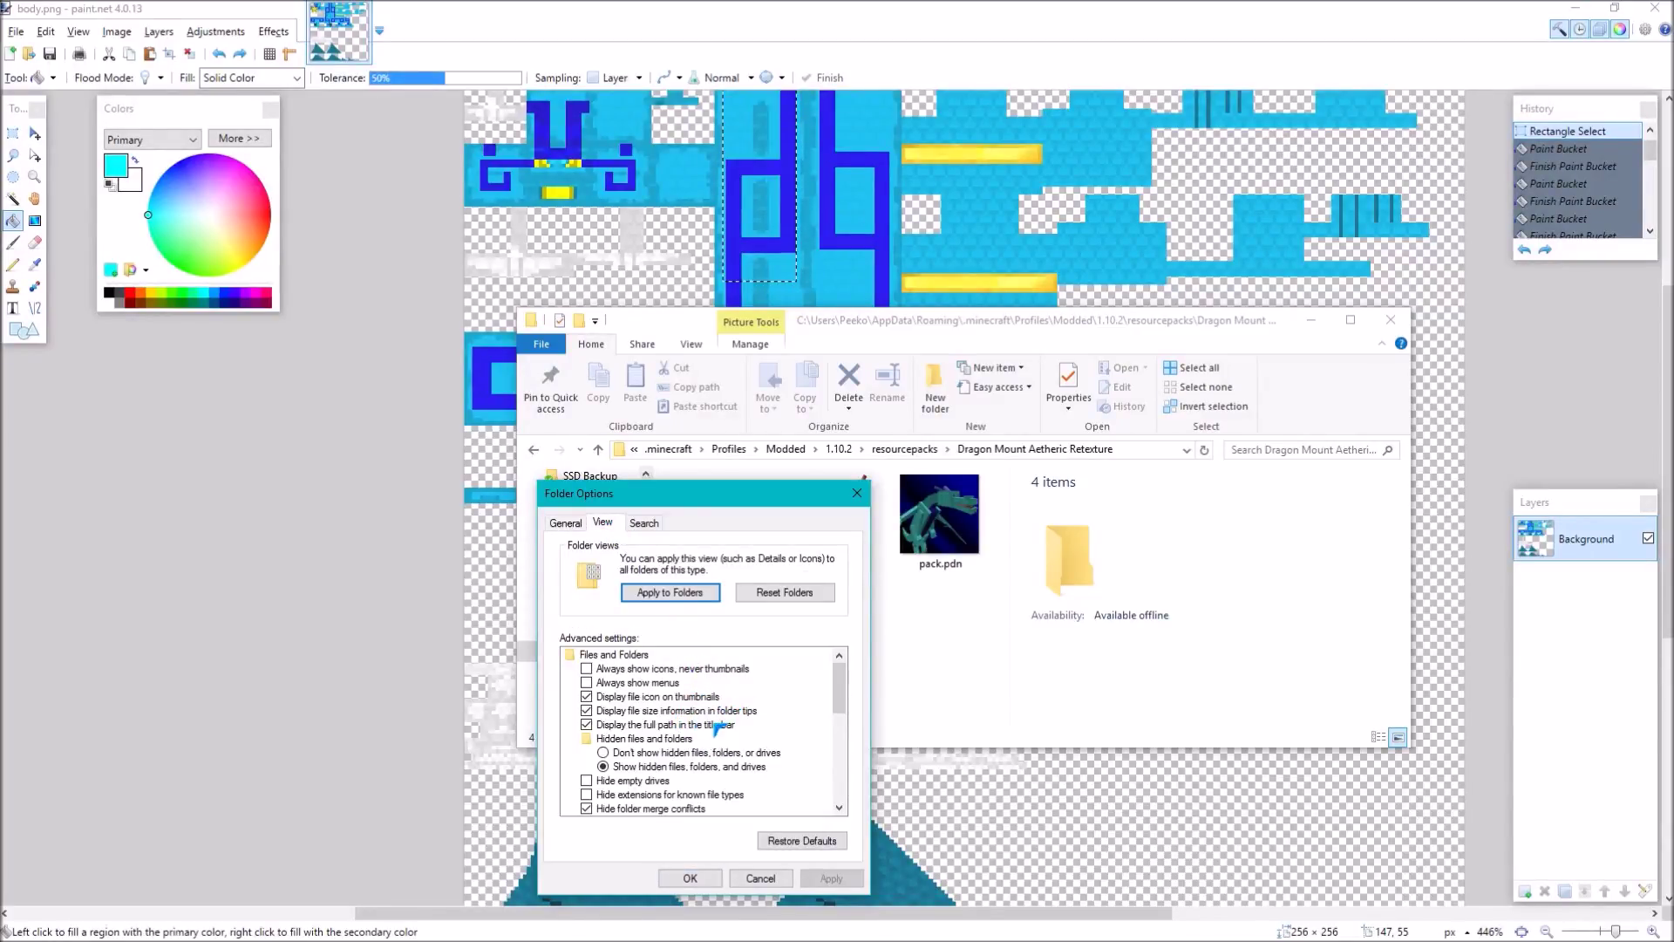
pyautogui.scroll(-1, 702, 791)
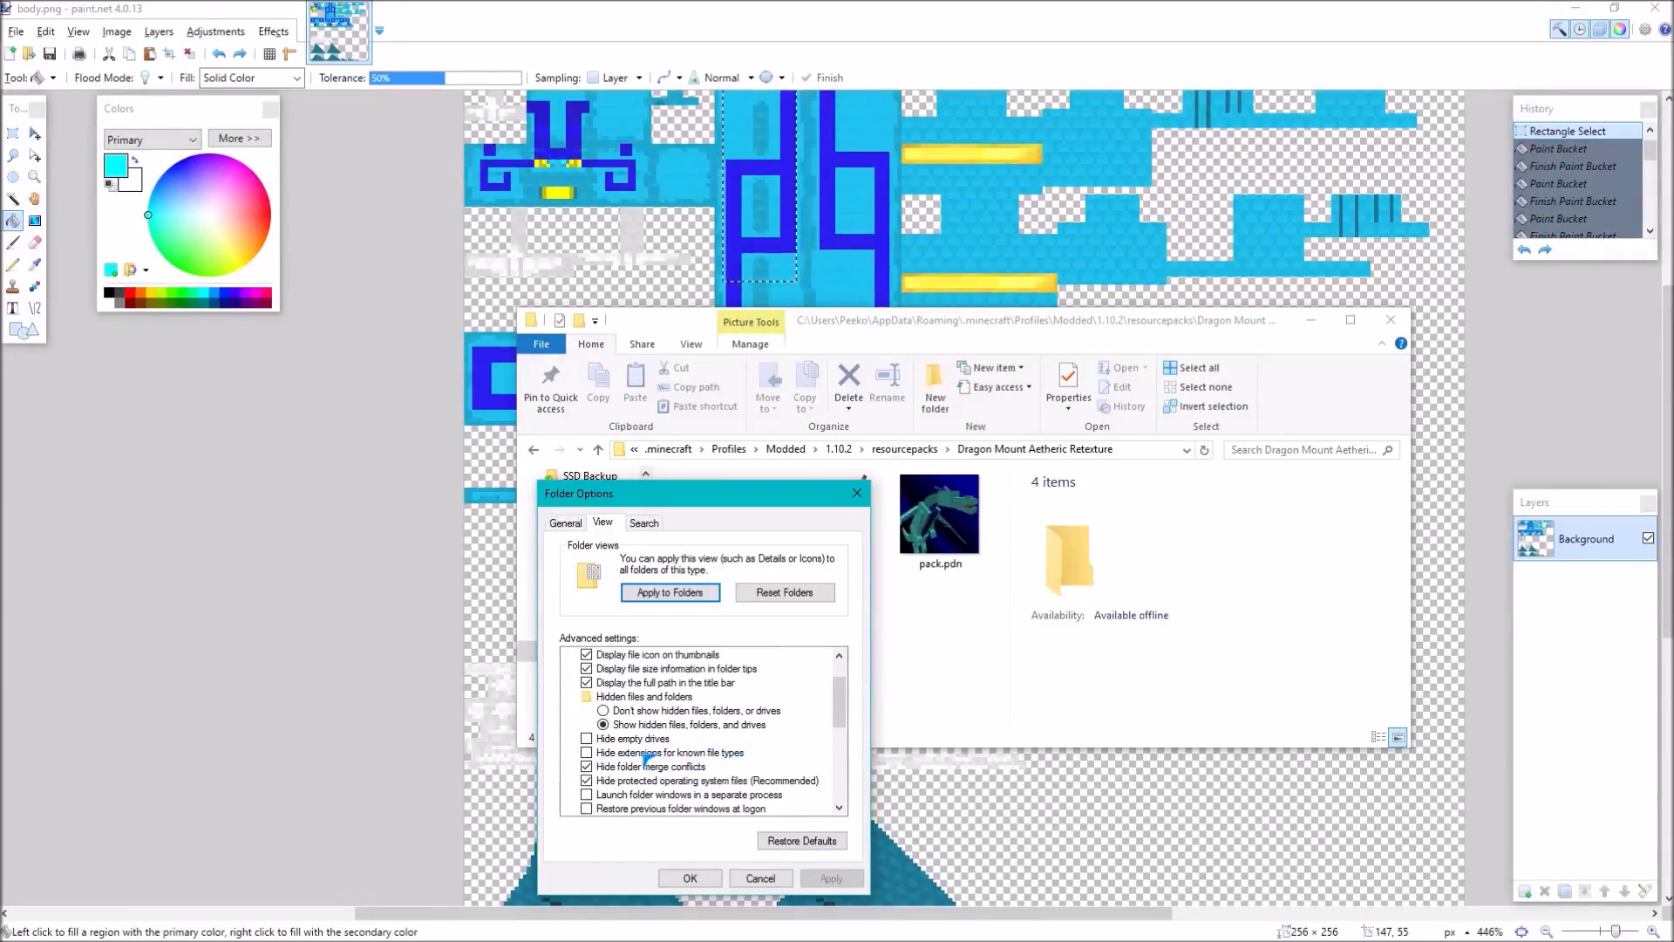
pyautogui.click(593, 755)
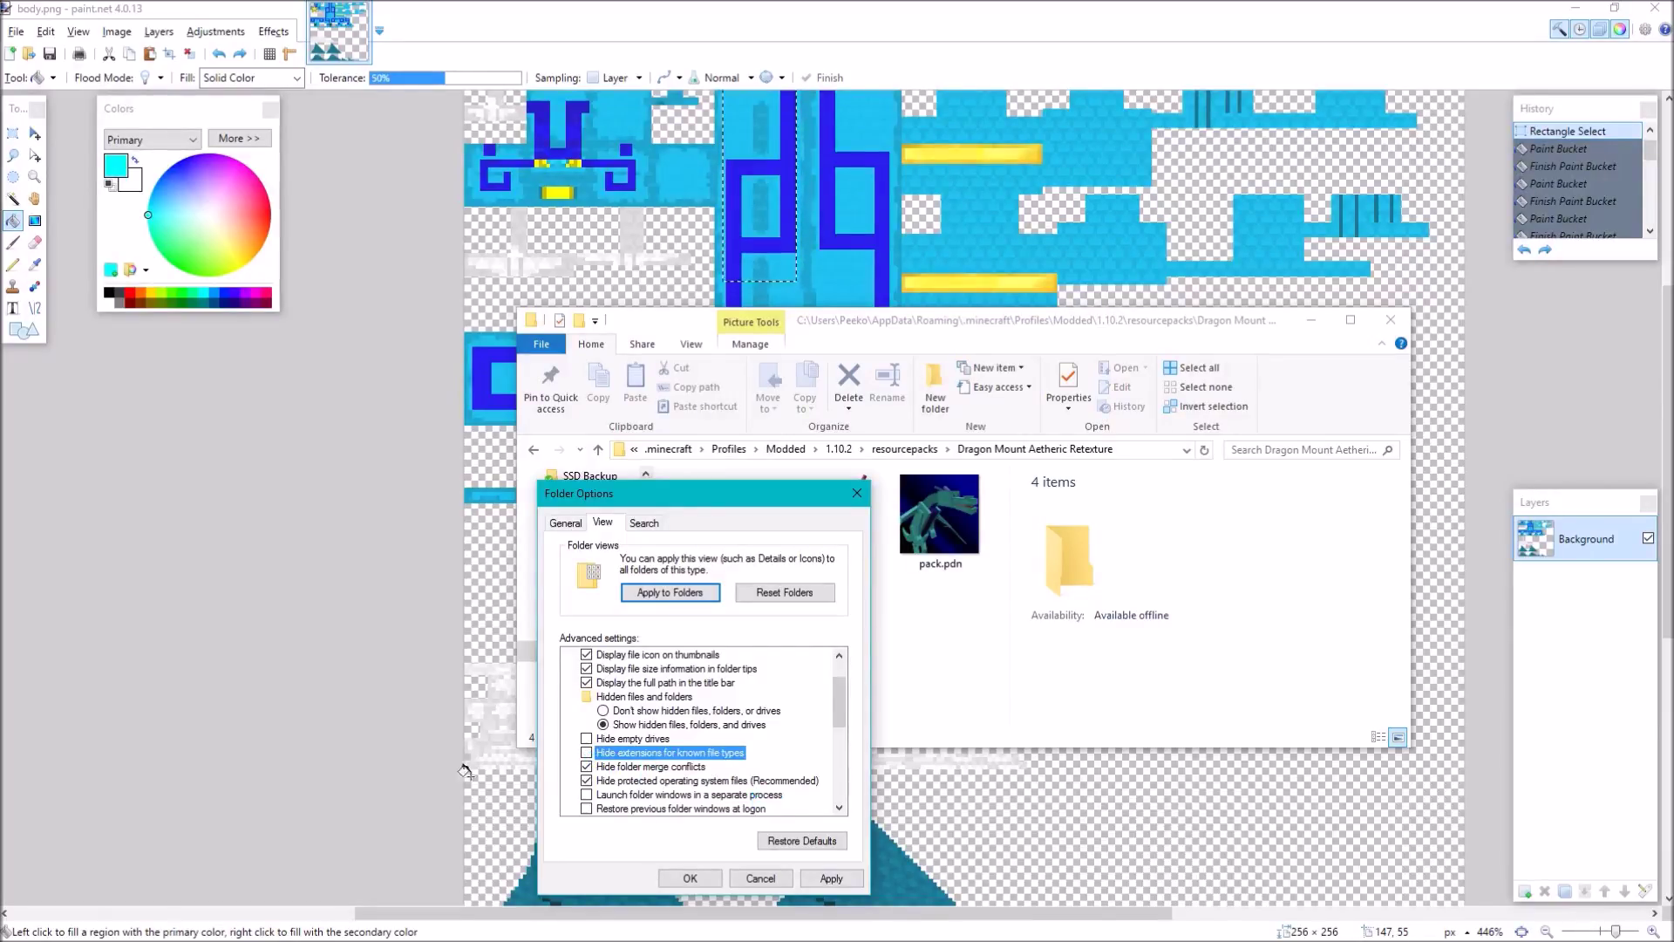
# Look through the advanced folder settings, switch hidden files off and back on, and cancel the folder options
pyautogui.scroll(-2, 682, 783)
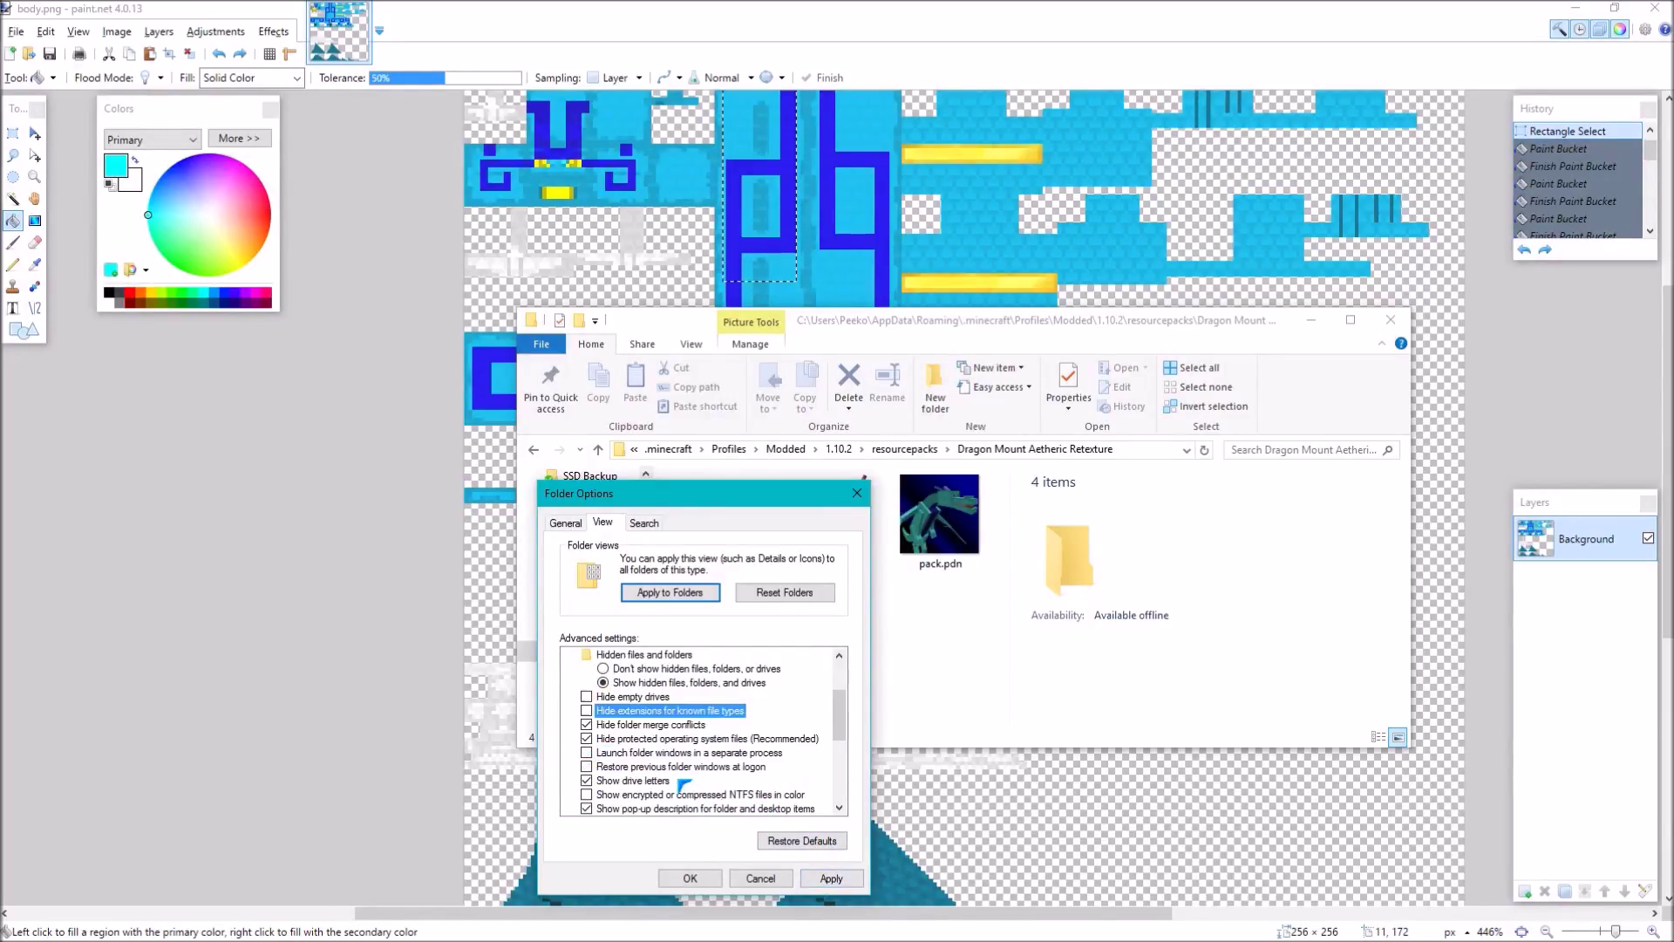
pyautogui.scroll(-3, 676, 747)
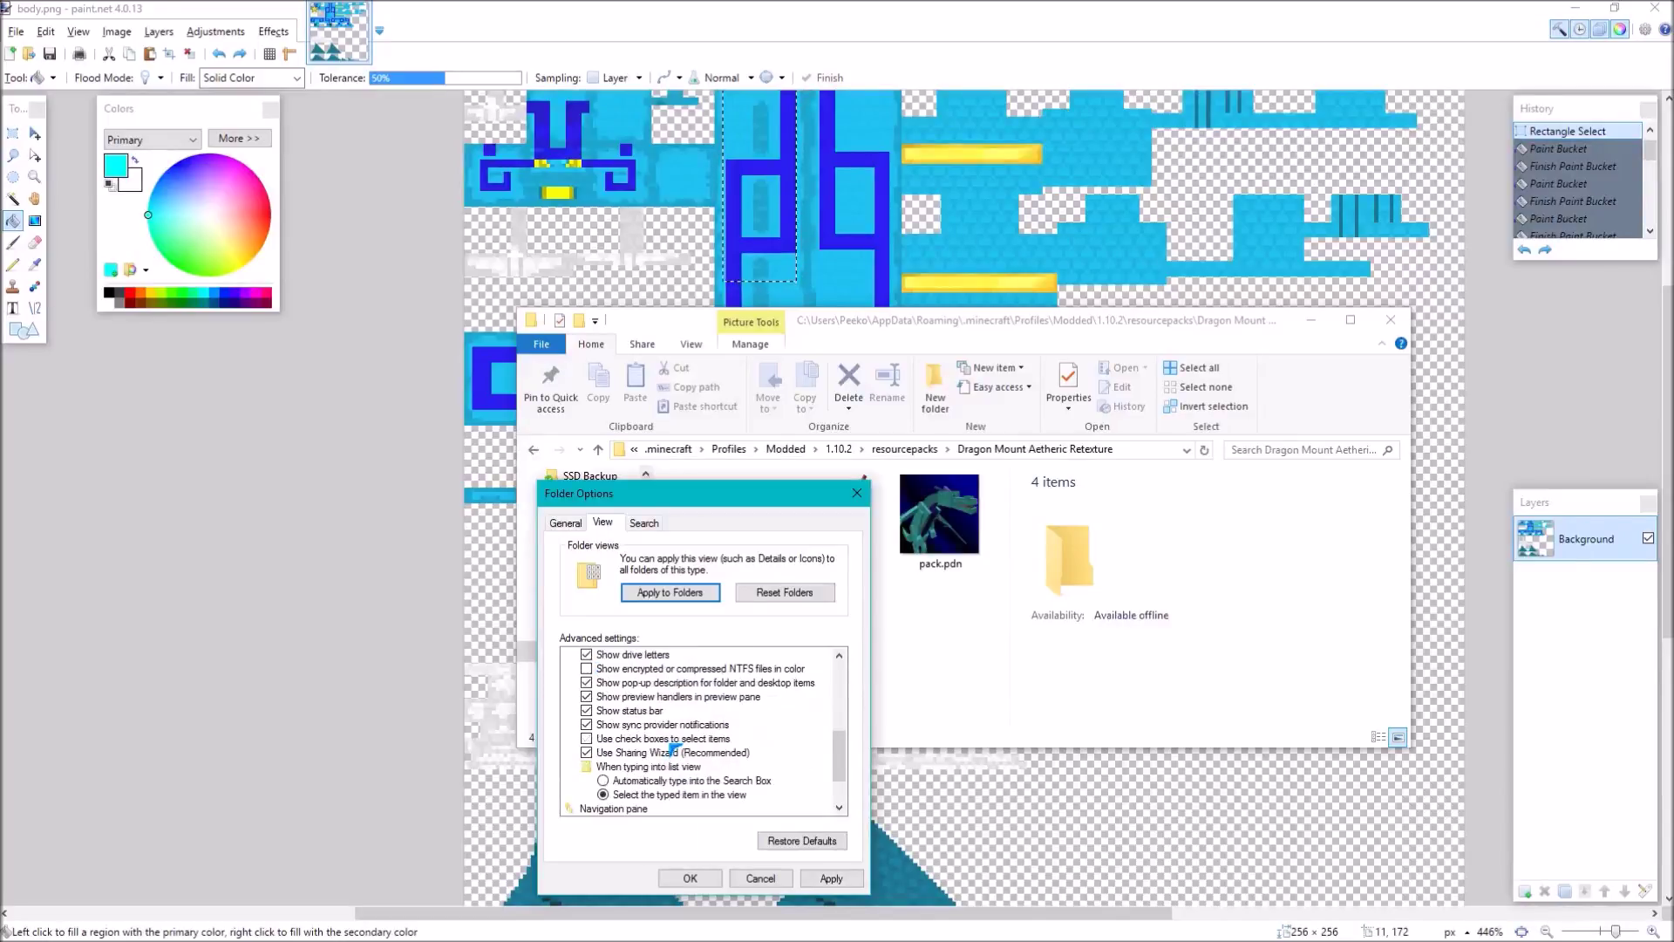
pyautogui.scroll(5, 684, 759)
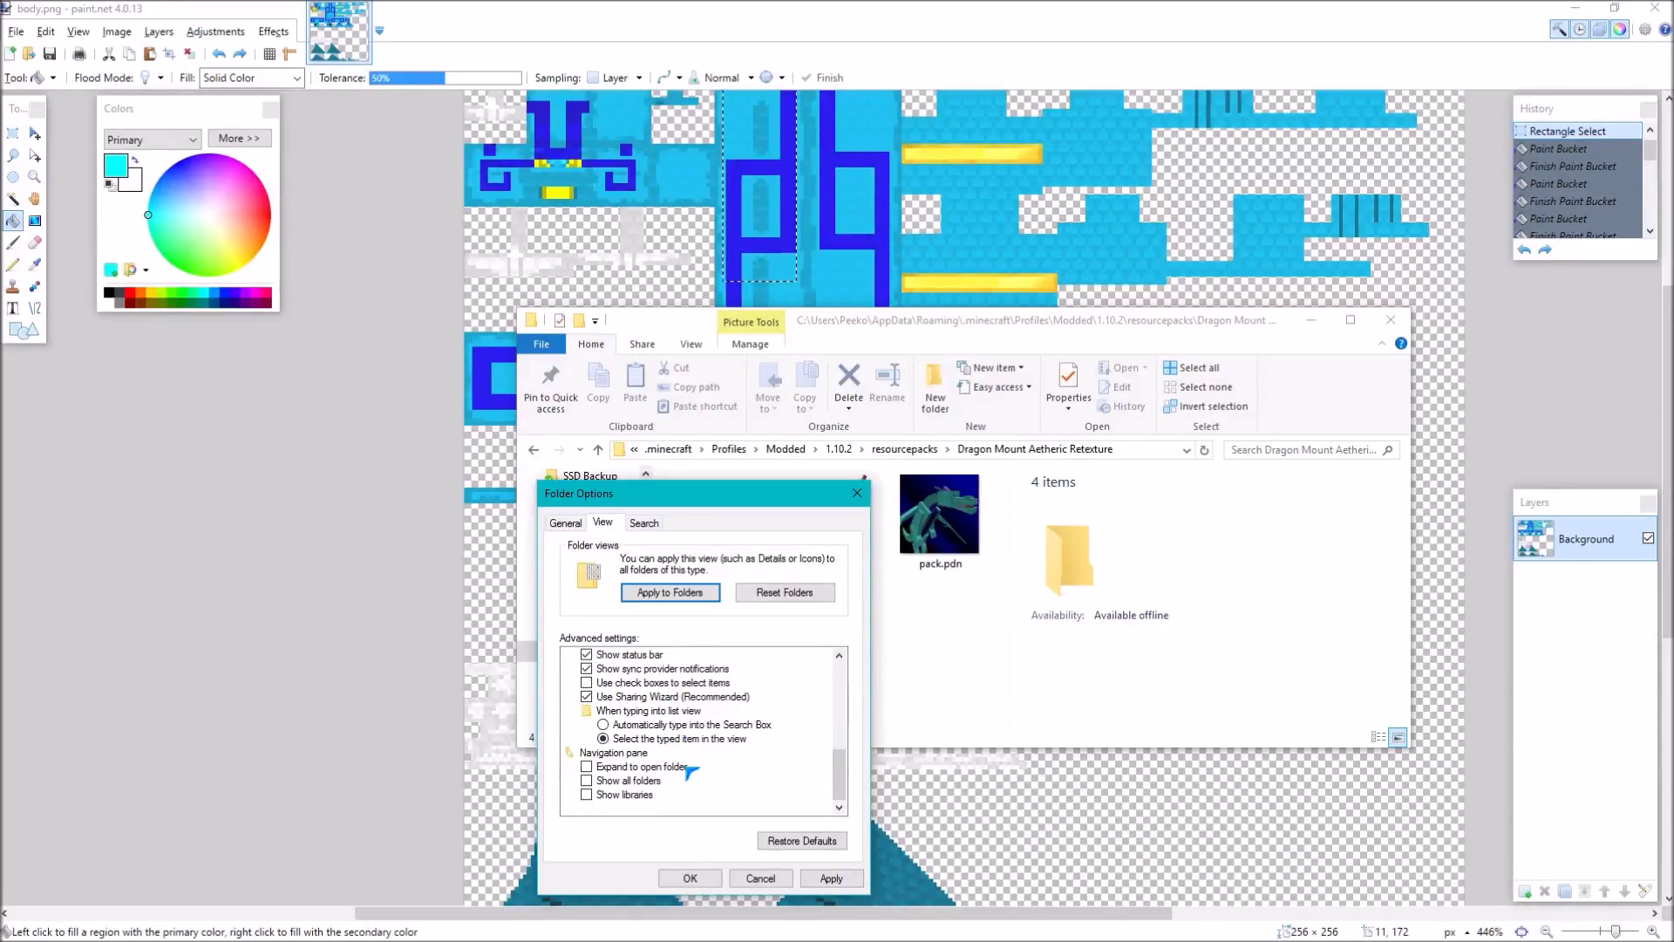
pyautogui.click(676, 740)
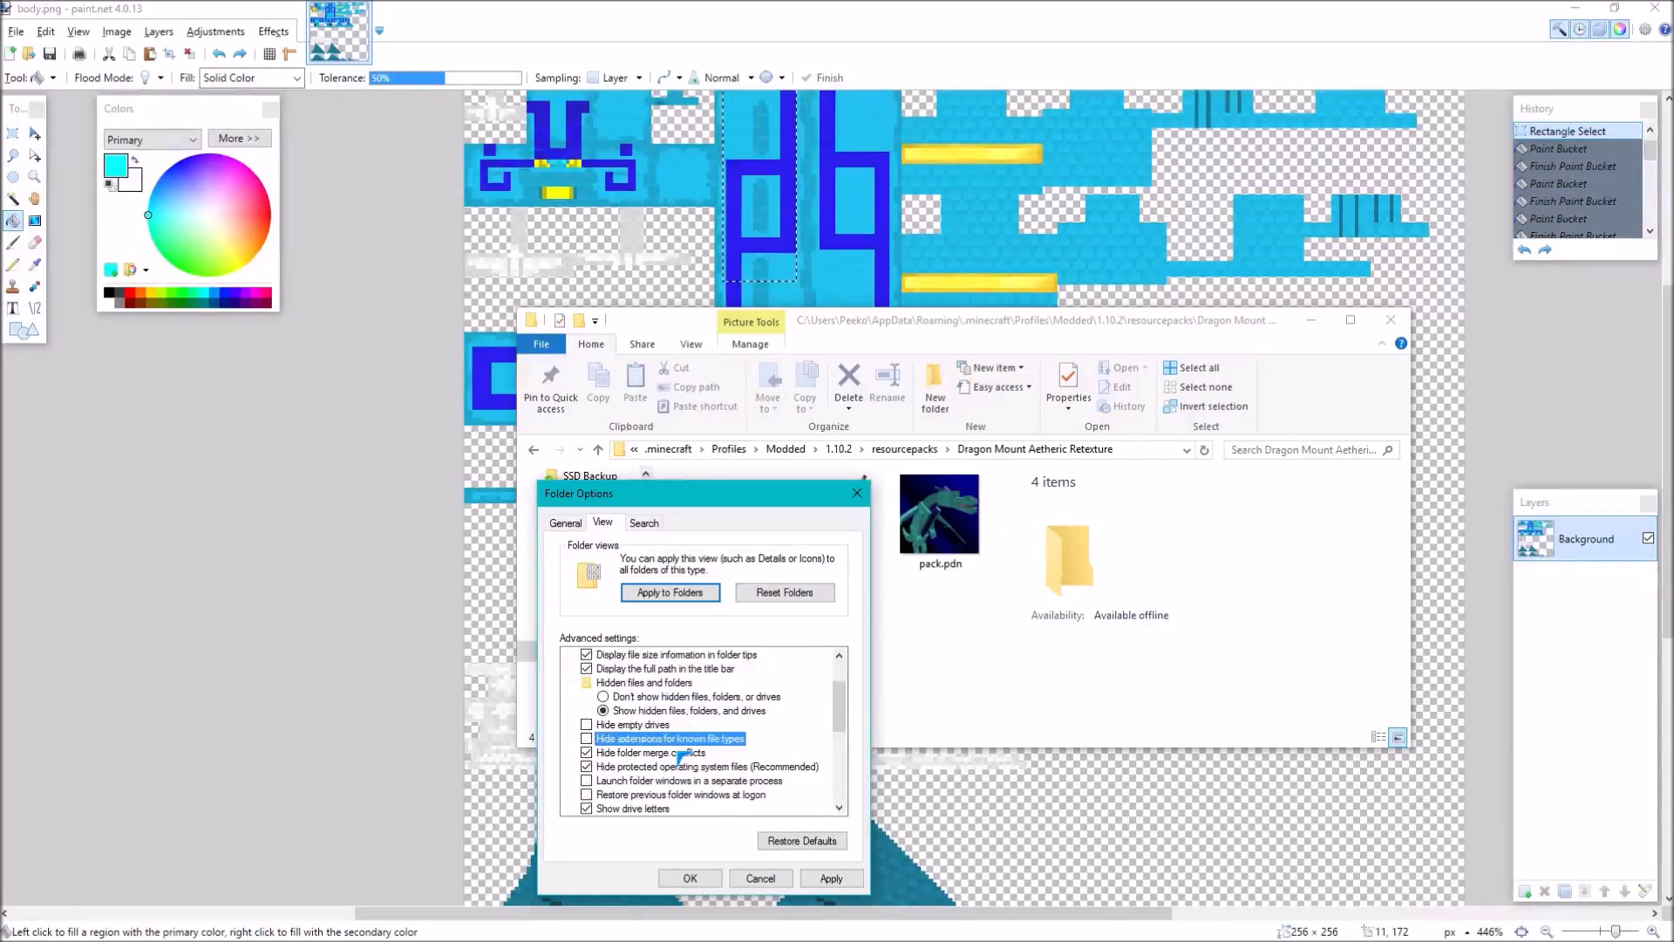
pyautogui.click(646, 683)
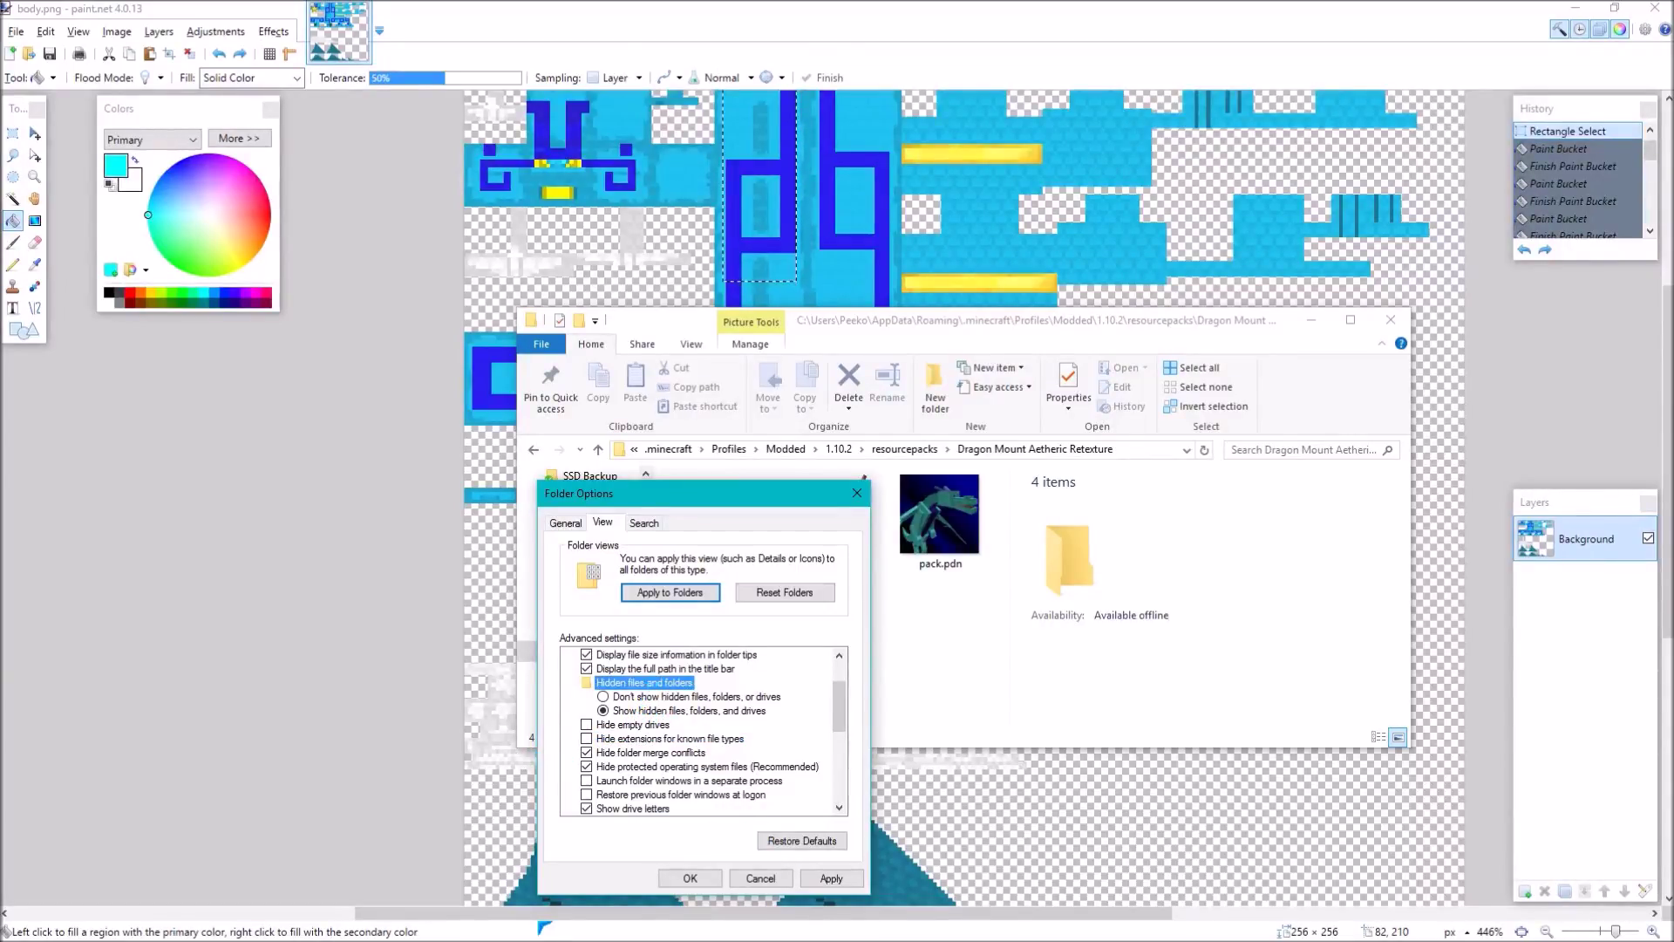
pyautogui.click(691, 698)
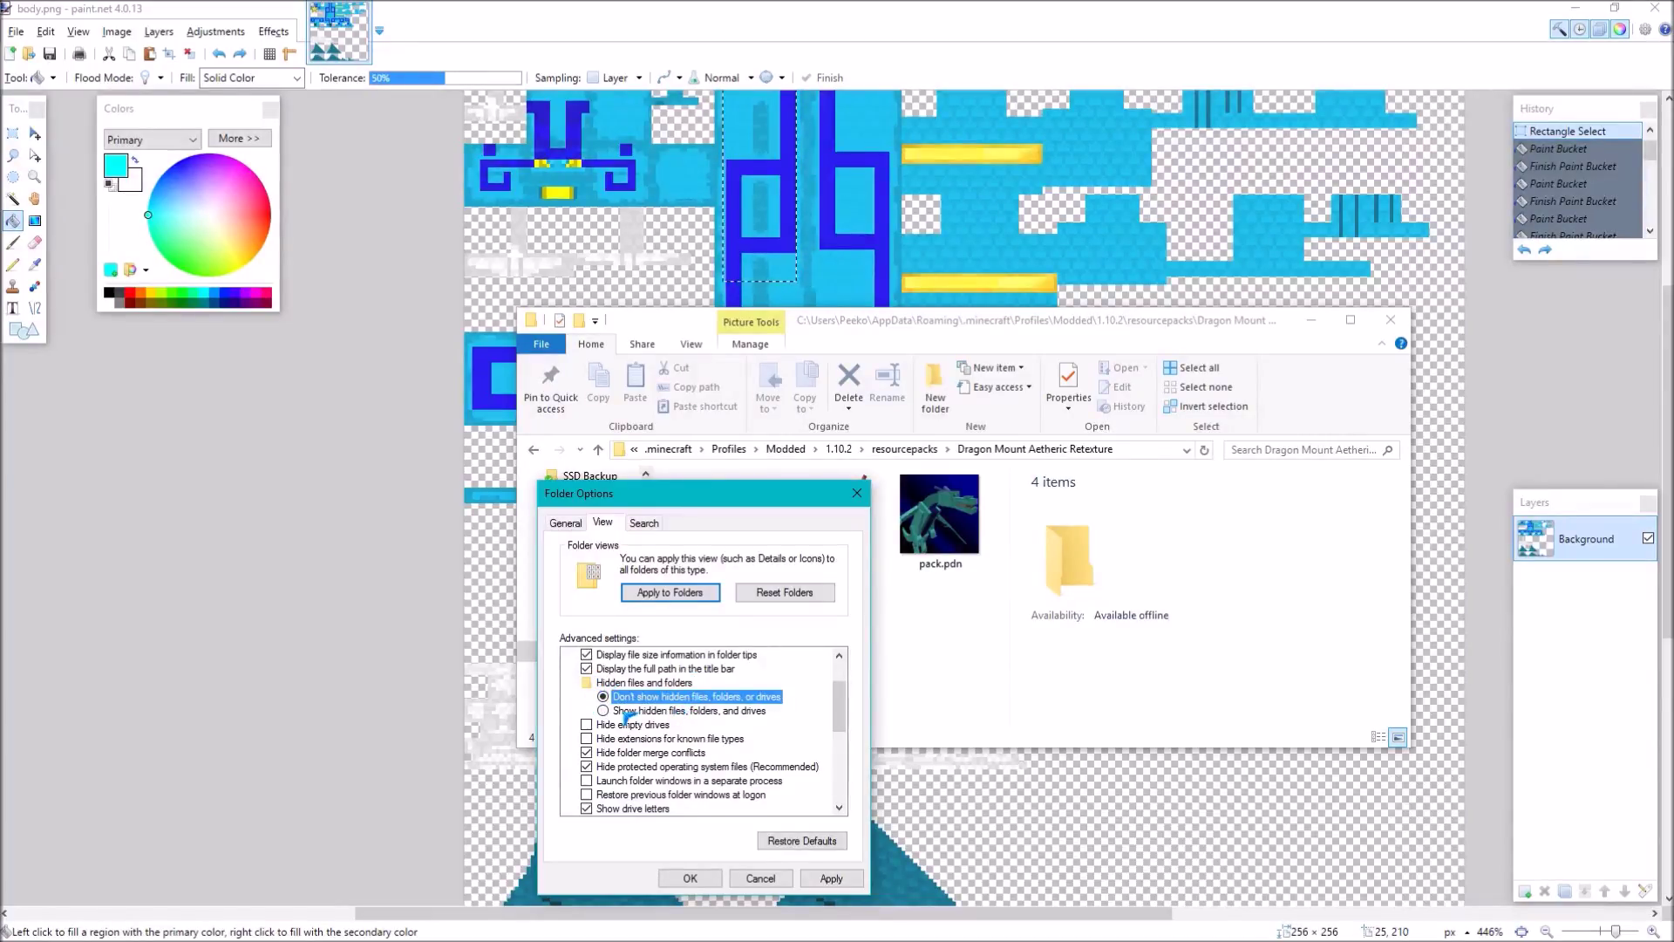
pyautogui.click(678, 711)
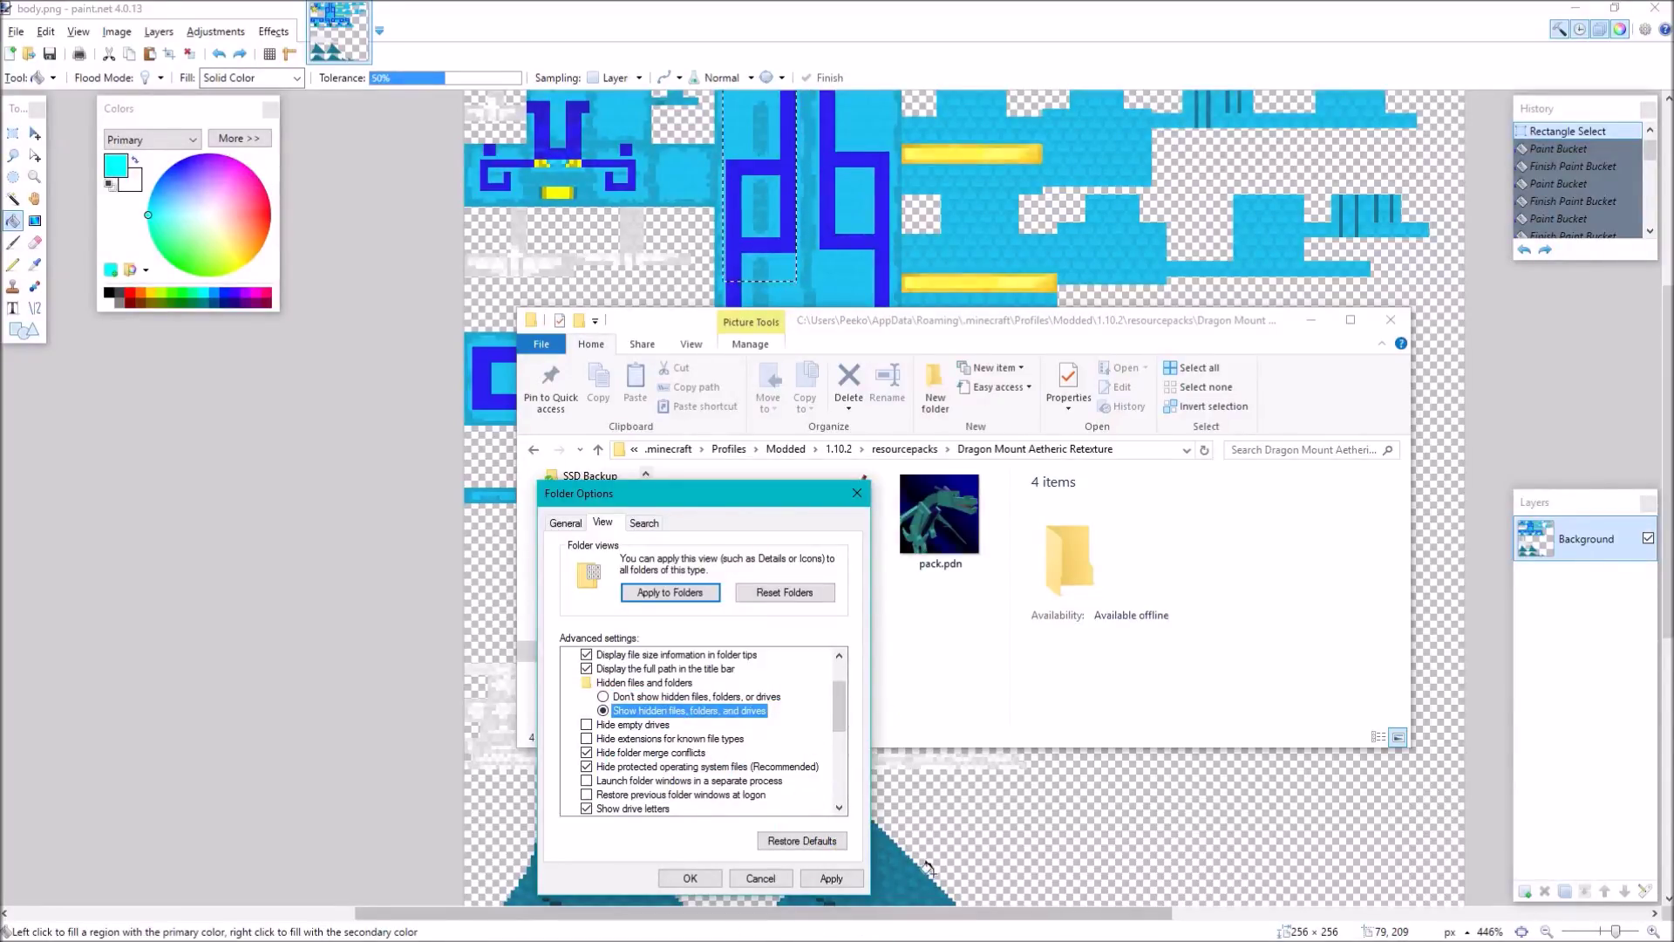
pyautogui.click(761, 879)
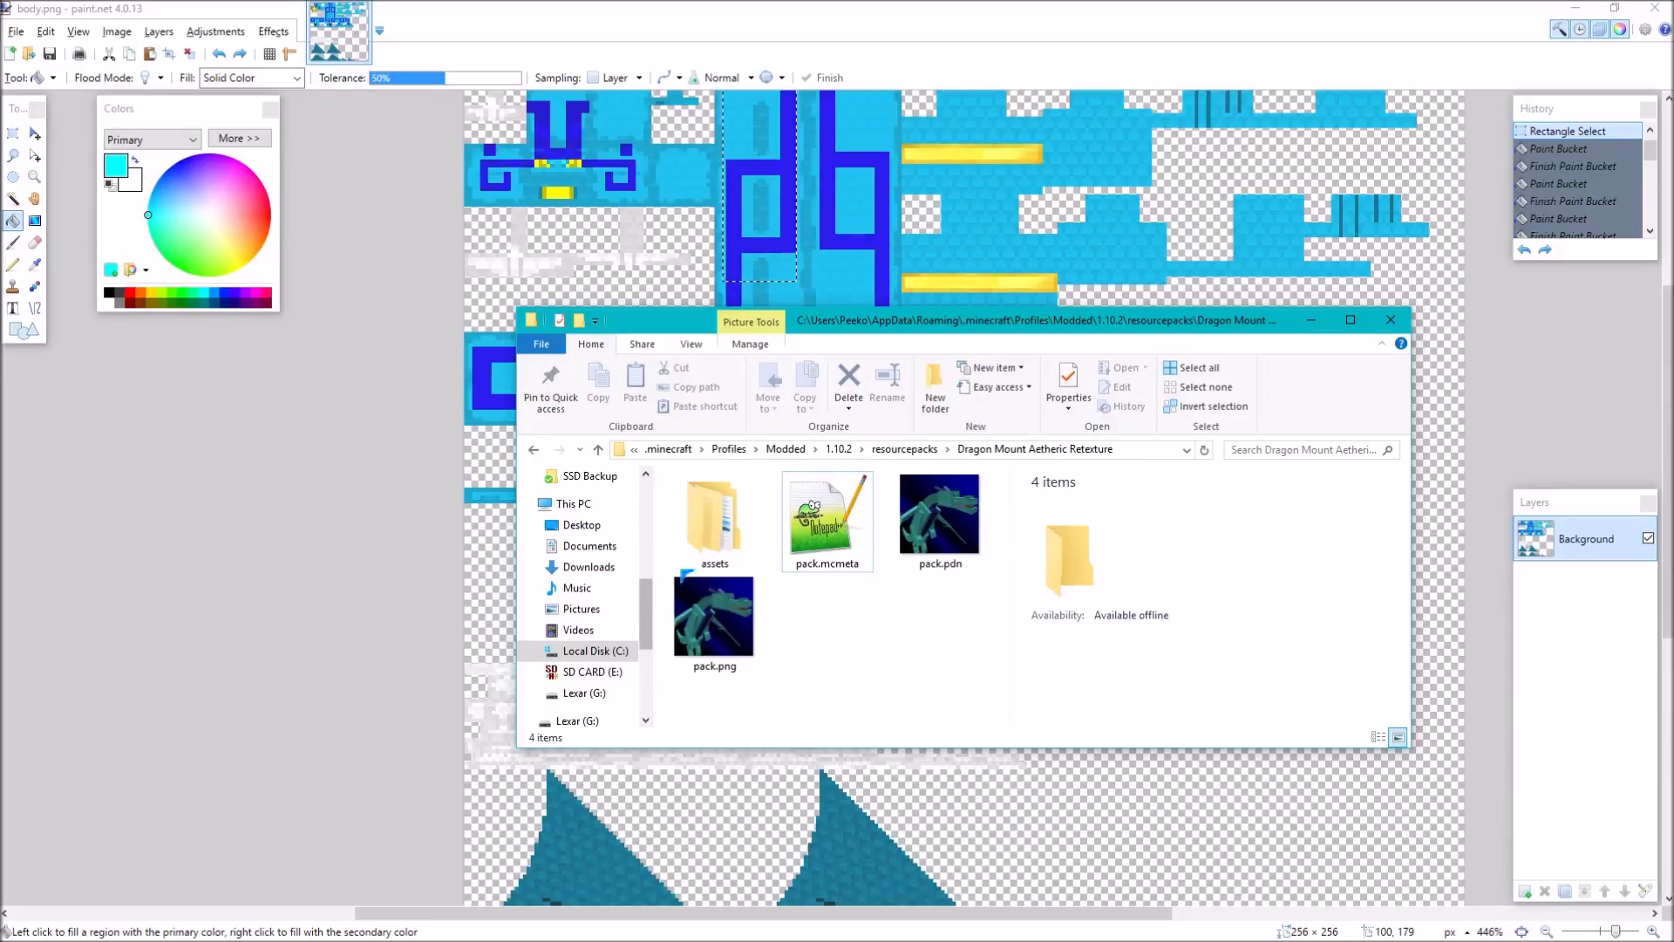
# Select pack.png in the Dragon Mount Aetheric Retexture folder and look over its preview and details
pyautogui.click(748, 624)
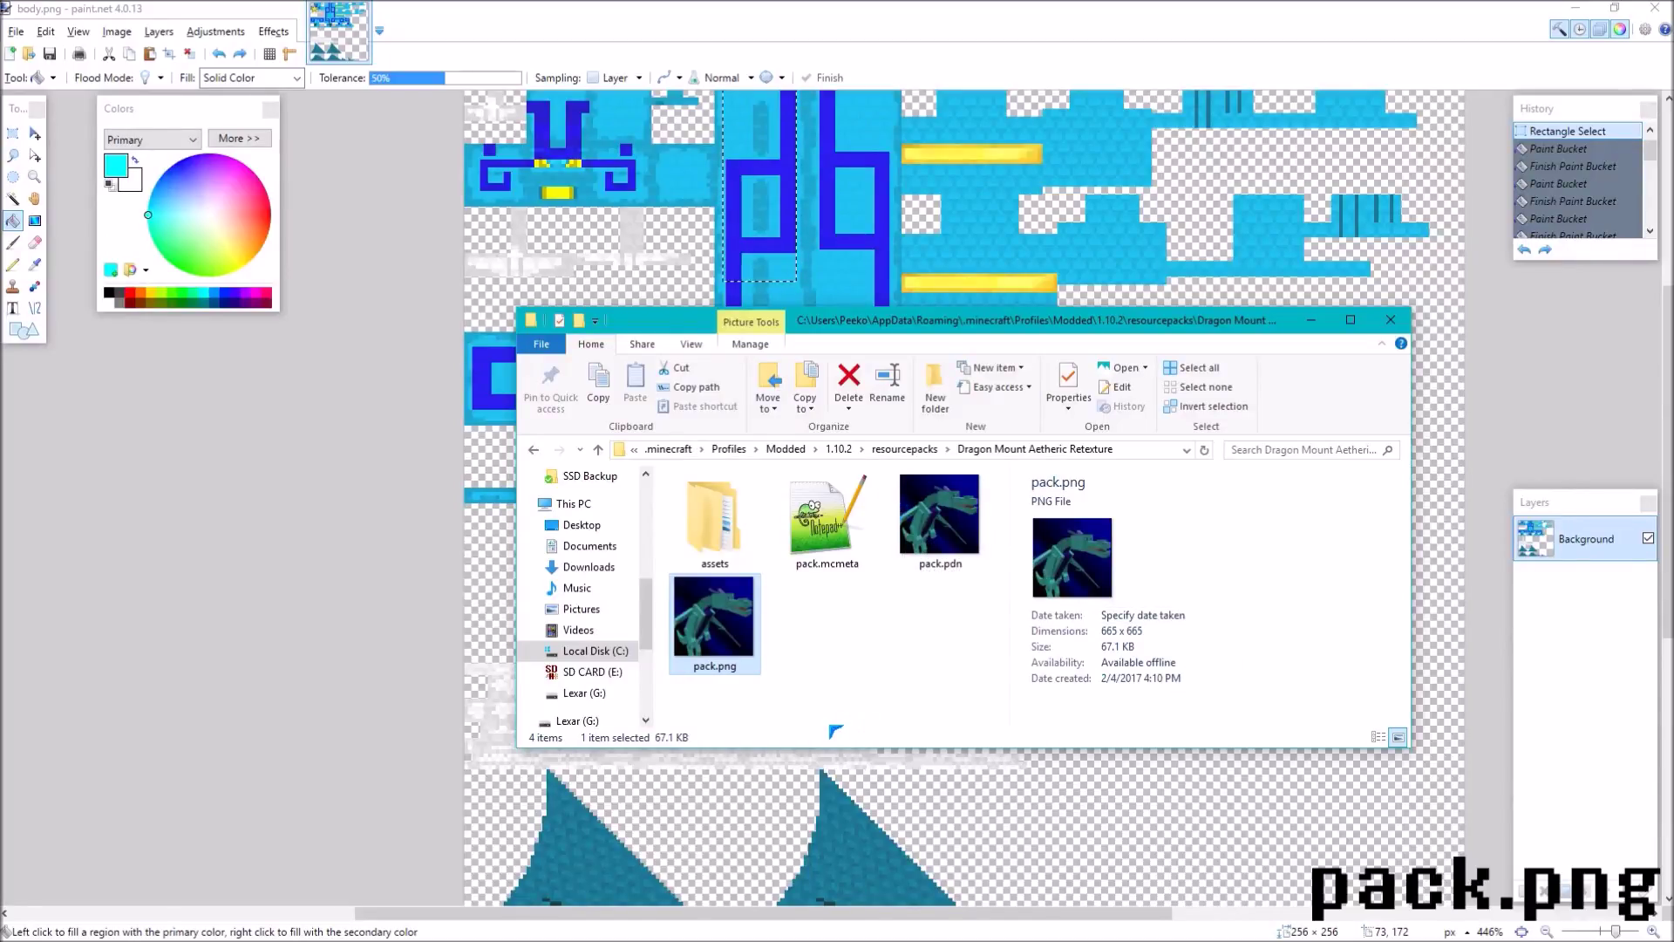
pyautogui.click(839, 652)
pyautogui.click(714, 619)
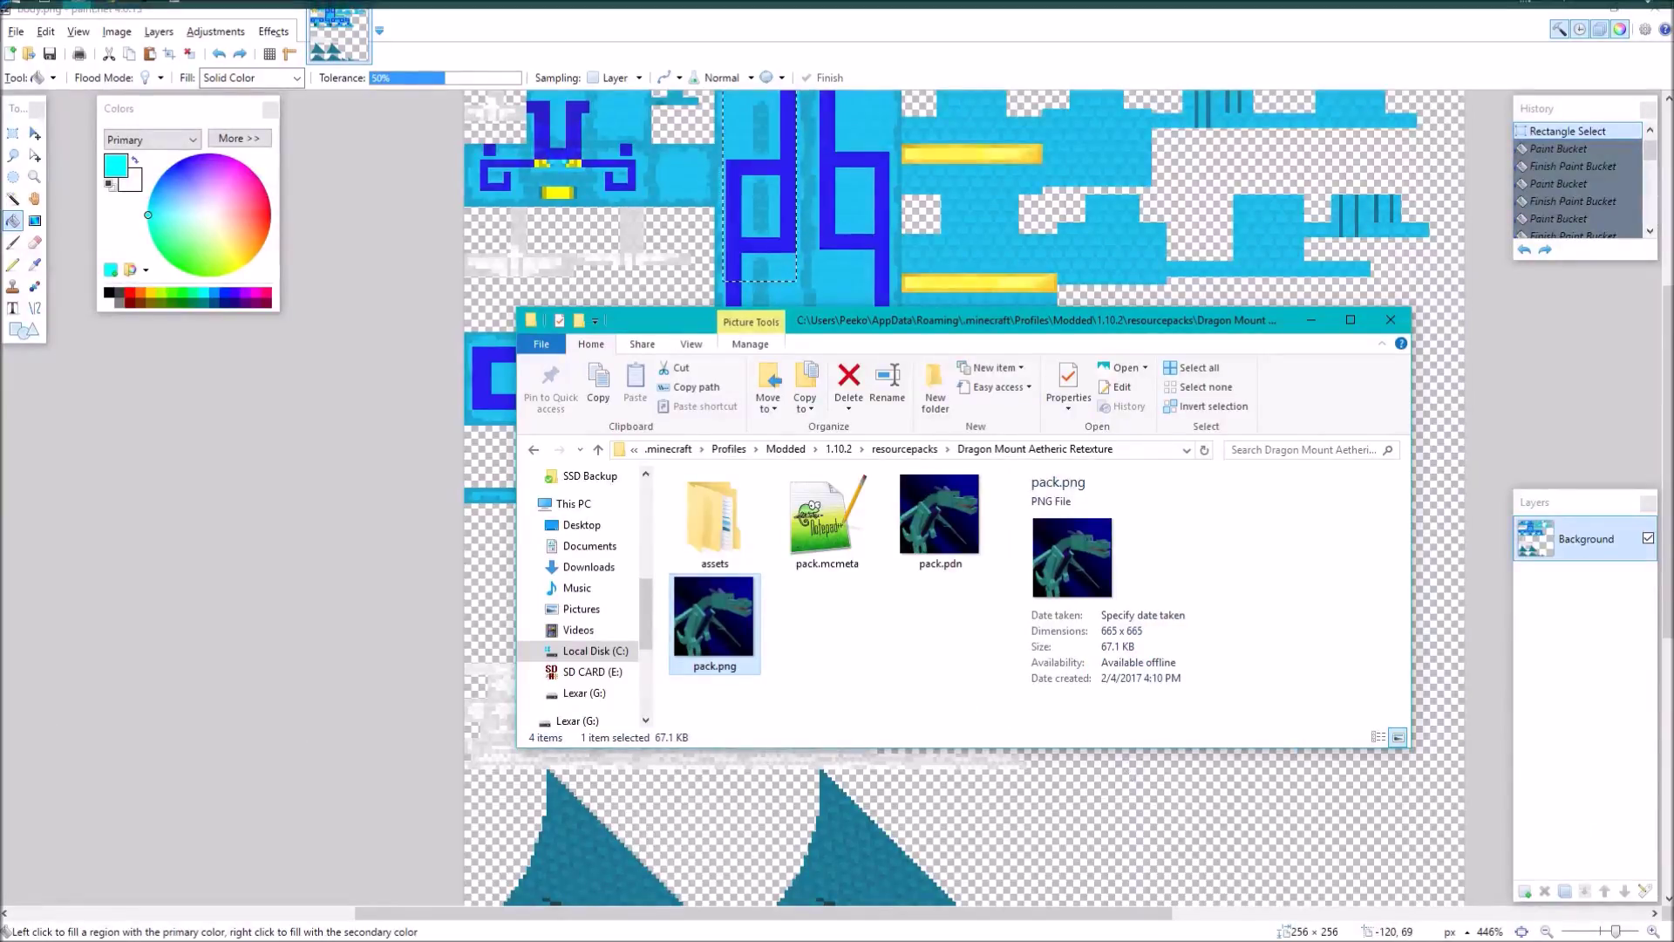
pyautogui.press('super+x')
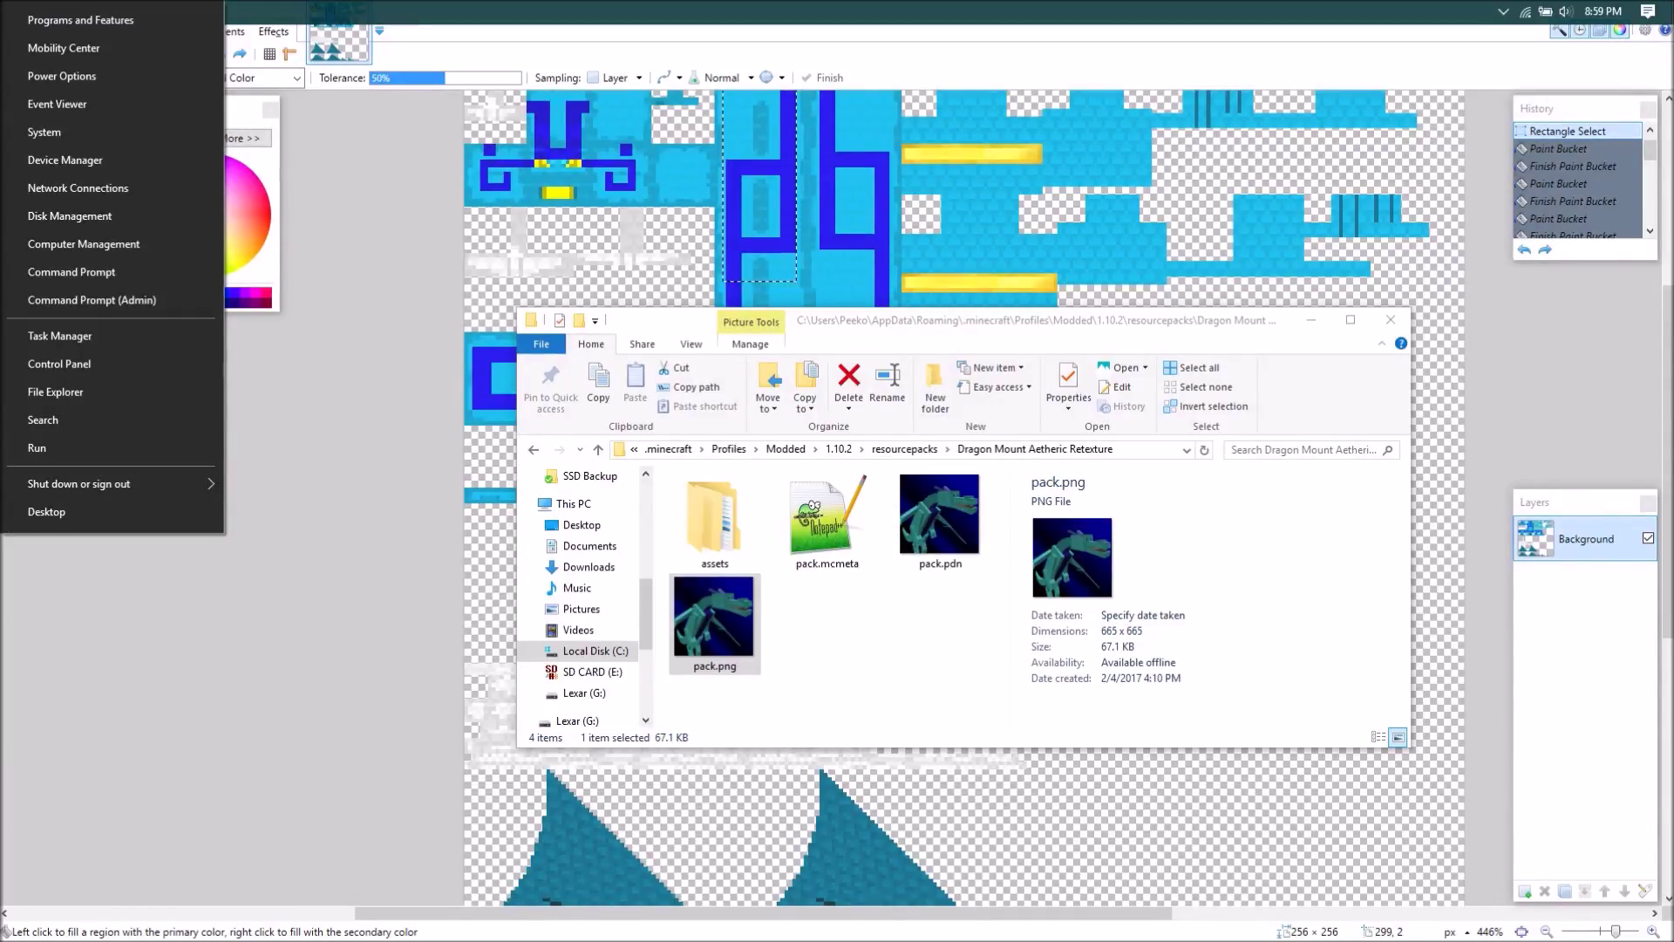
pyautogui.click(778, 621)
pyautogui.click(702, 623)
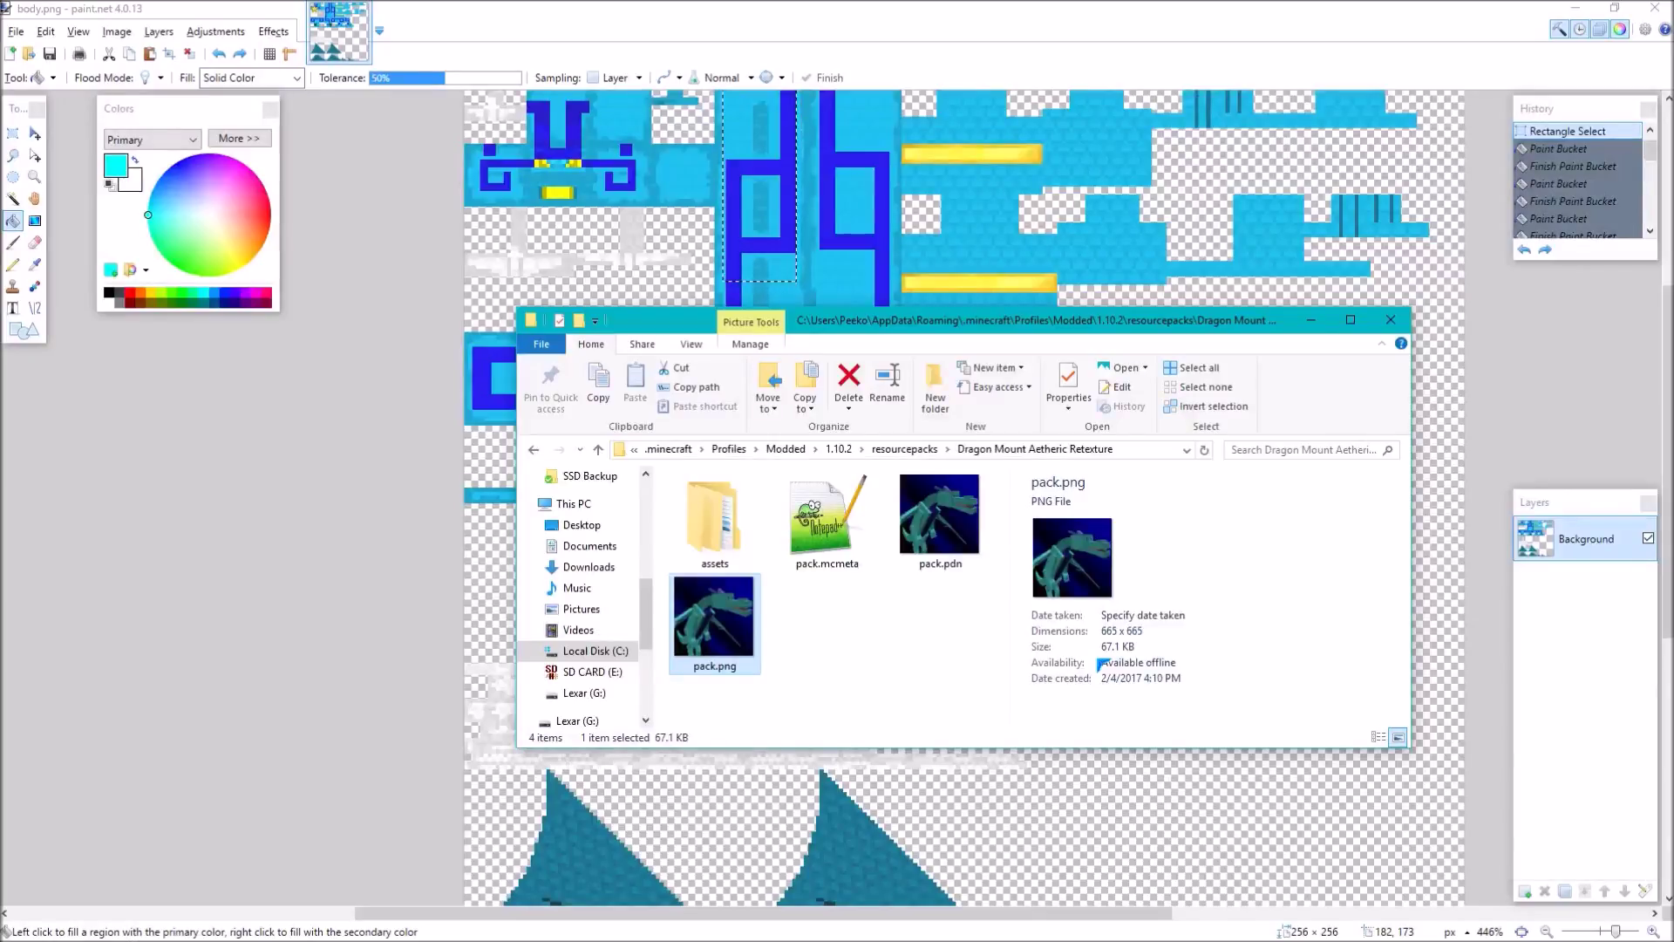
# Open the retexture pack's assets folder and go through dragonmounts into its textures folder
pyautogui.doubleClick(713, 522)
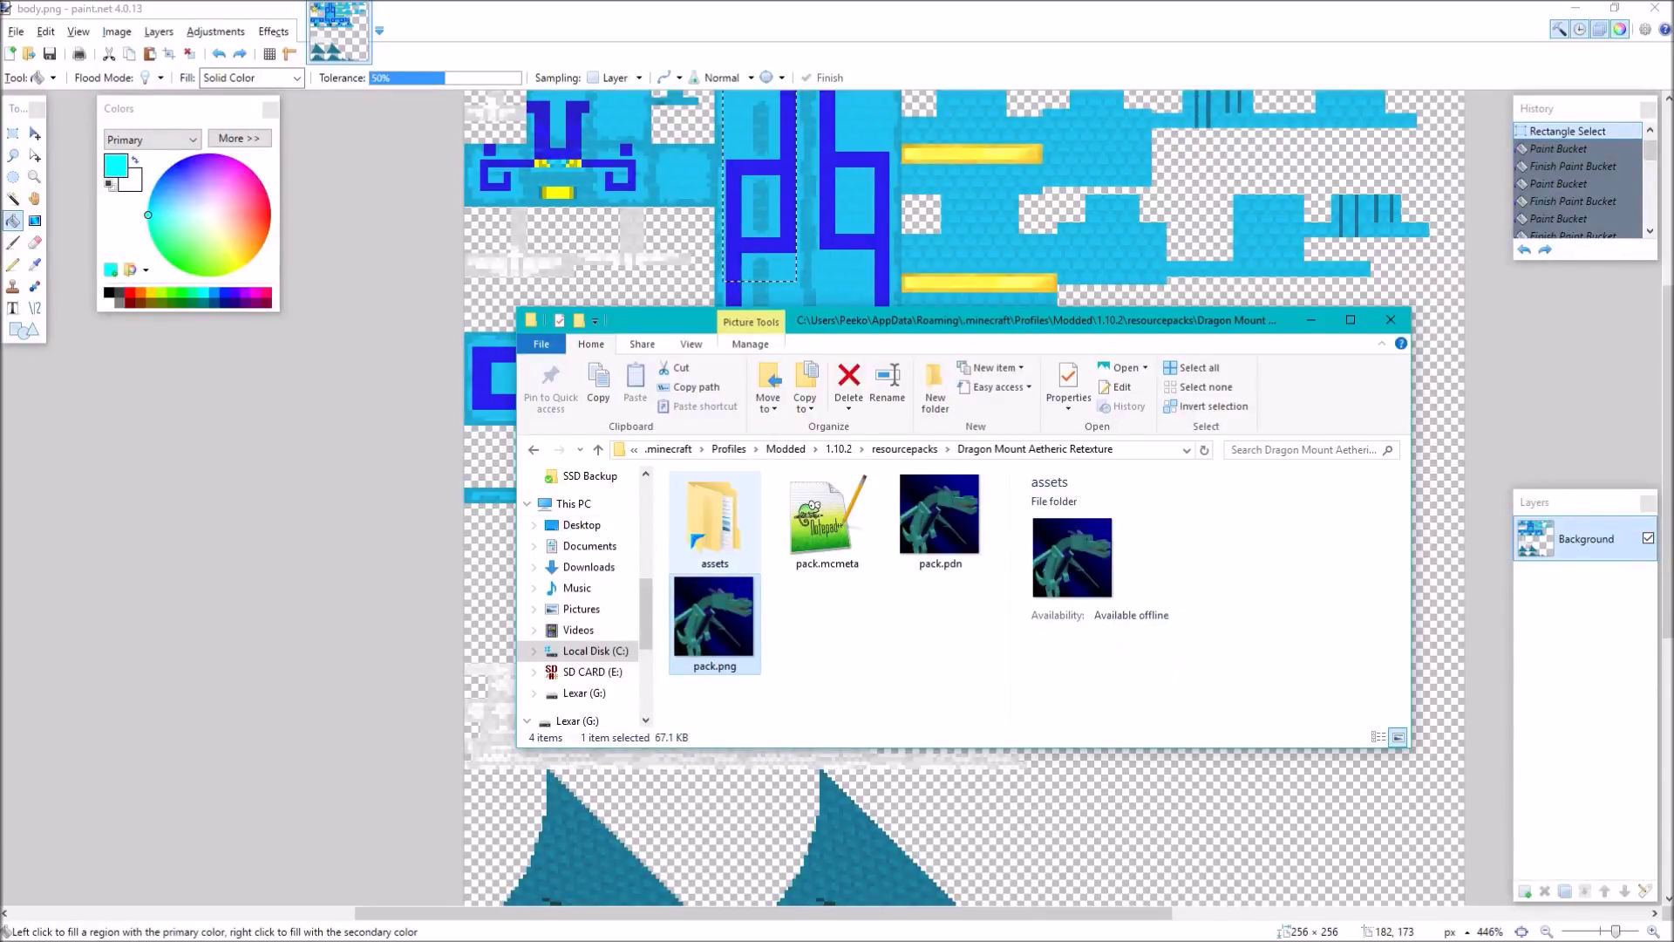
pyautogui.doubleClick(724, 503)
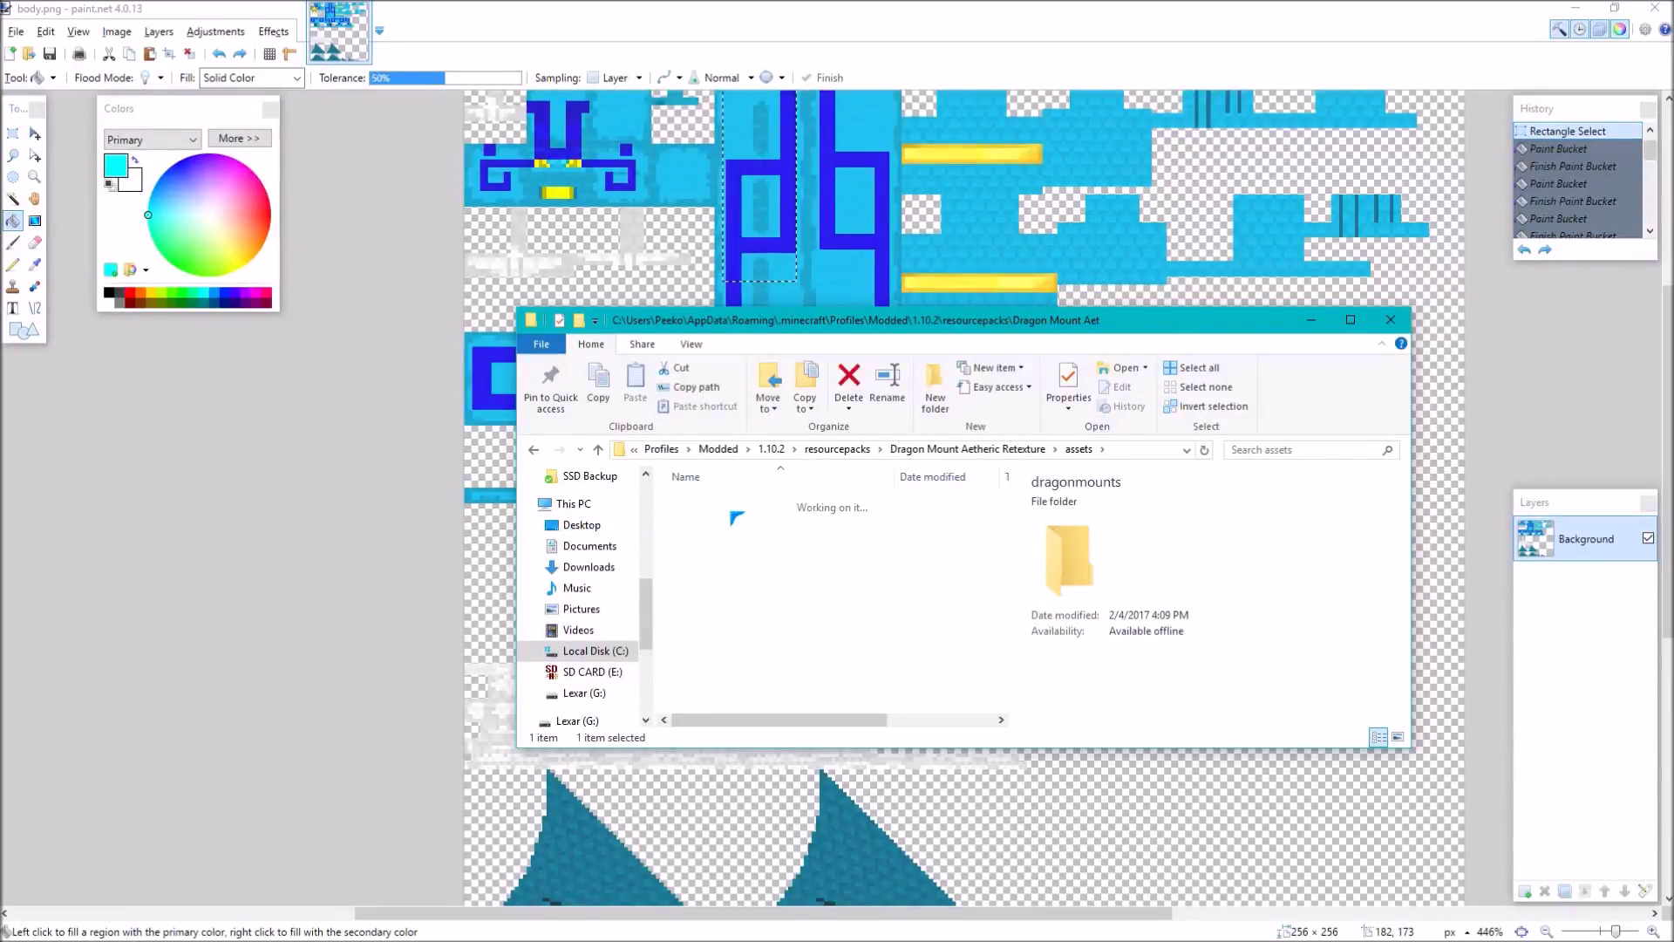
pyautogui.doubleClick(724, 503)
pyautogui.doubleClick(731, 503)
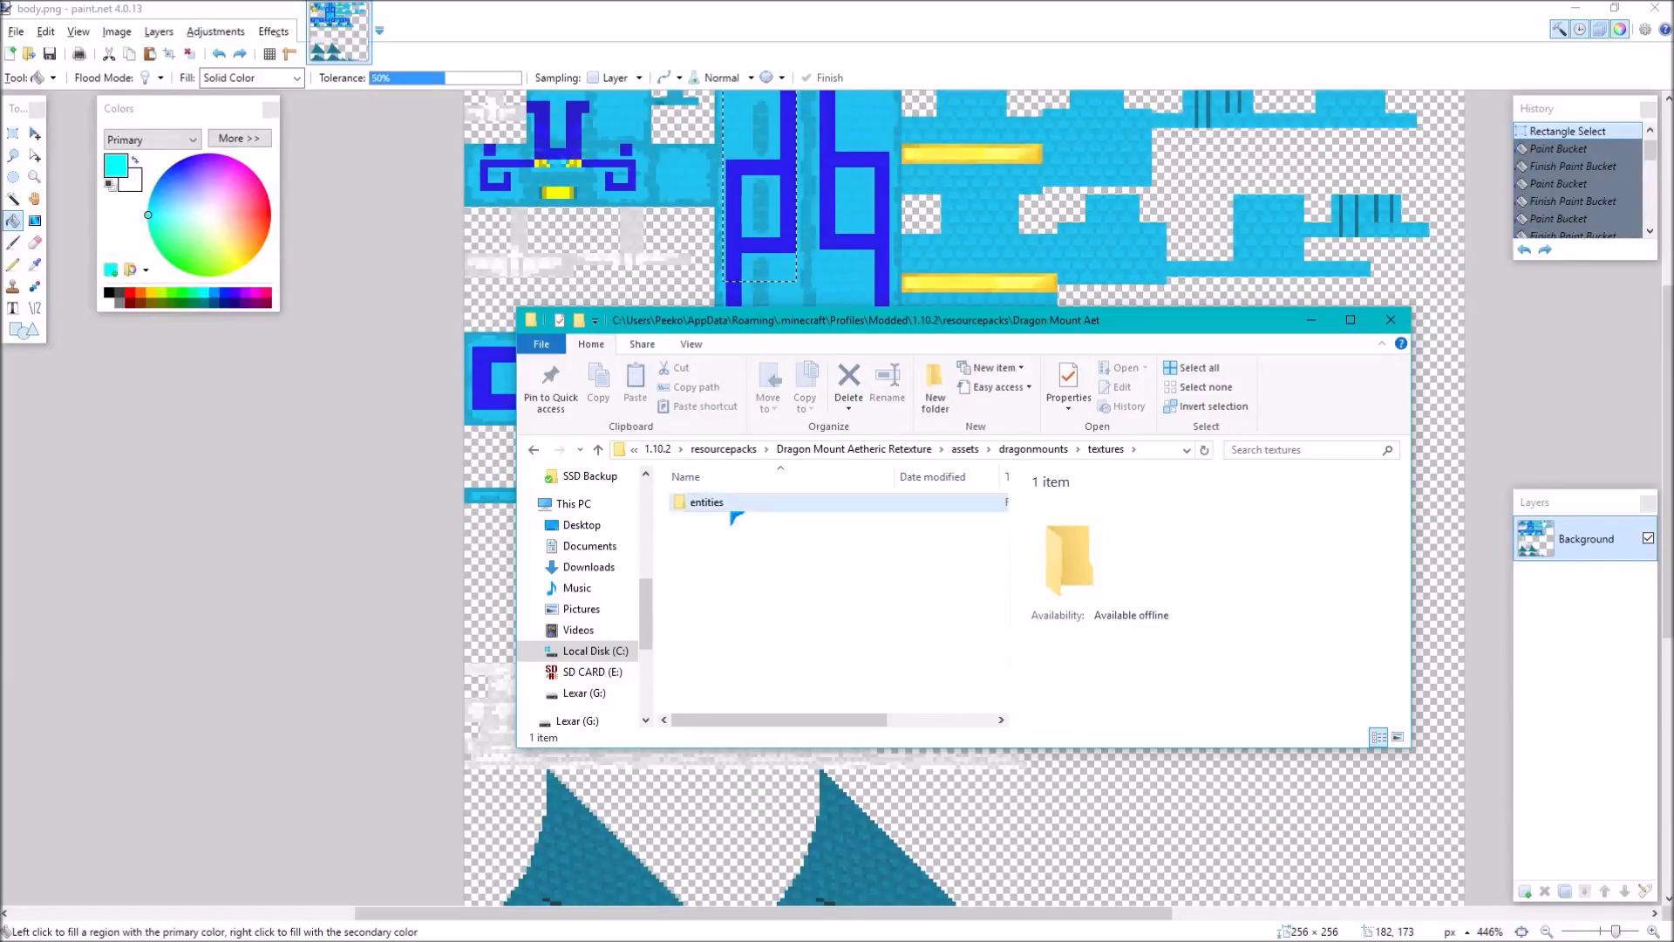
# Open the entities folder, go through dragon into aether, and look over its texture files
pyautogui.click(732, 503)
pyautogui.doubleClick(732, 511)
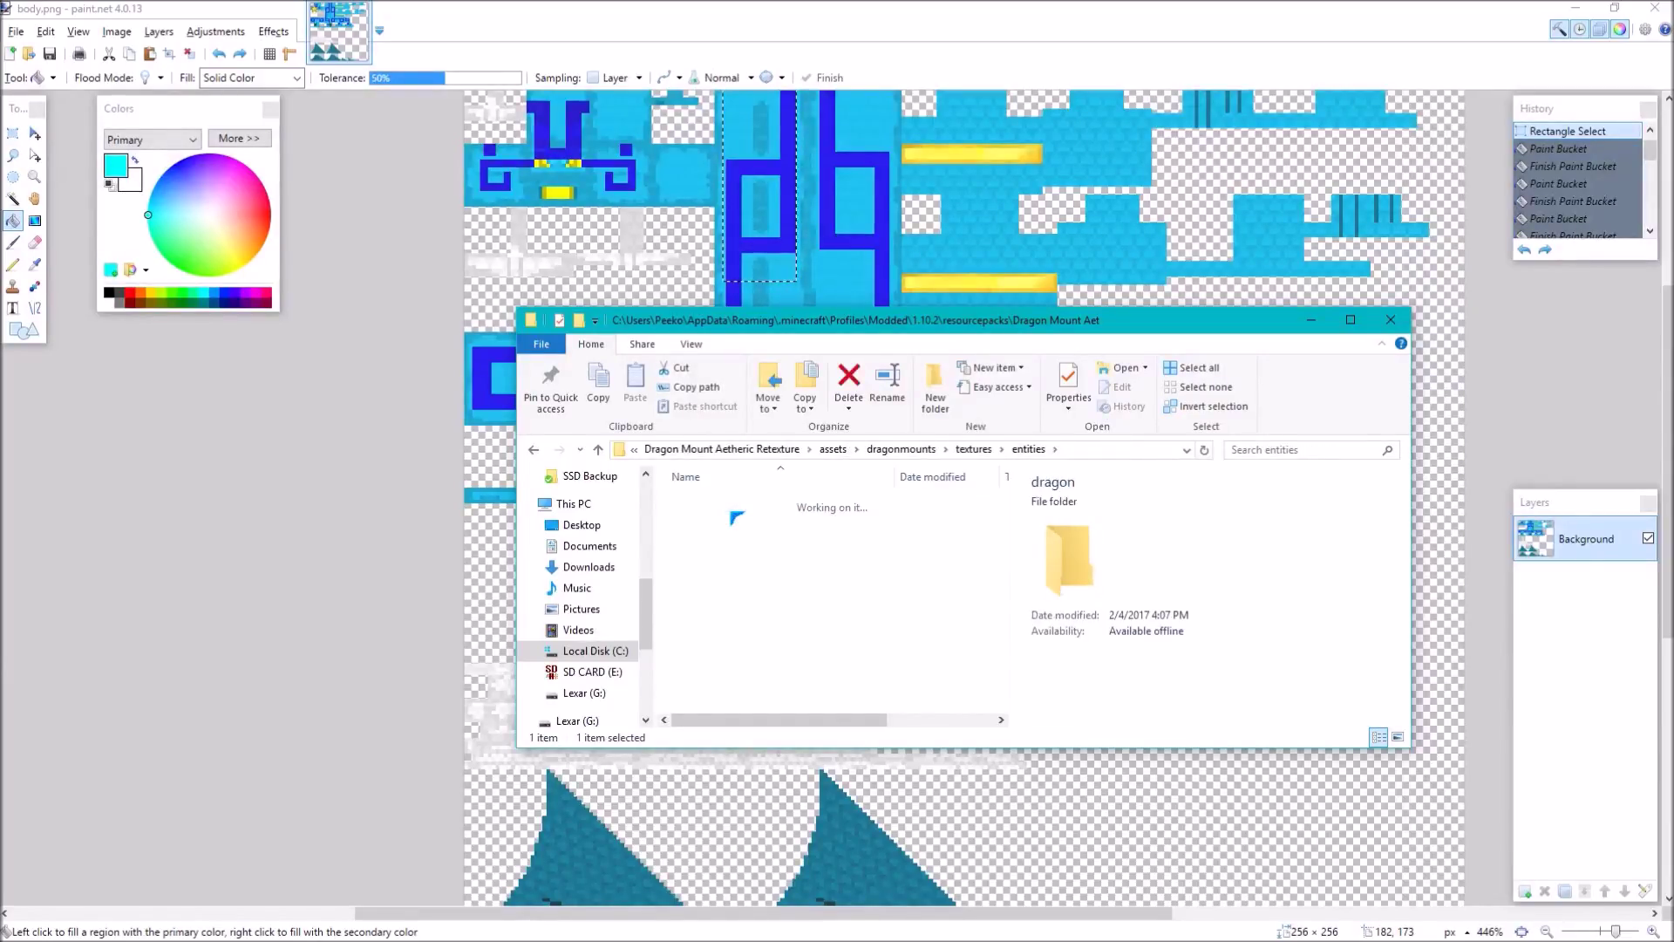
pyautogui.click(732, 510)
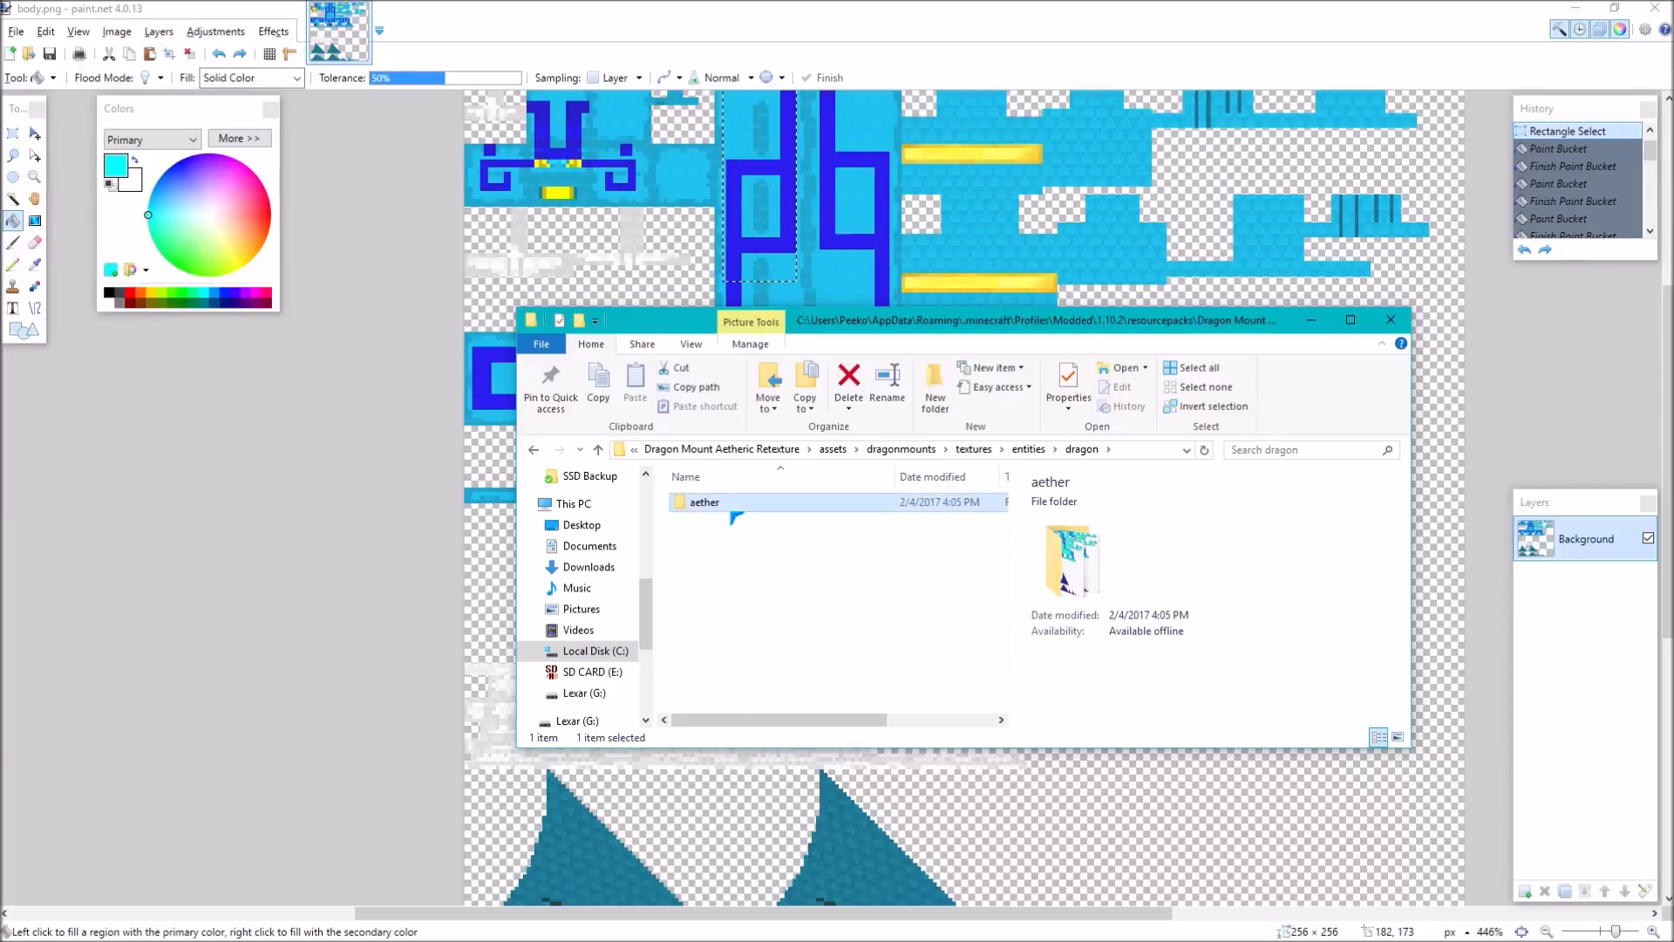
pyautogui.doubleClick(732, 511)
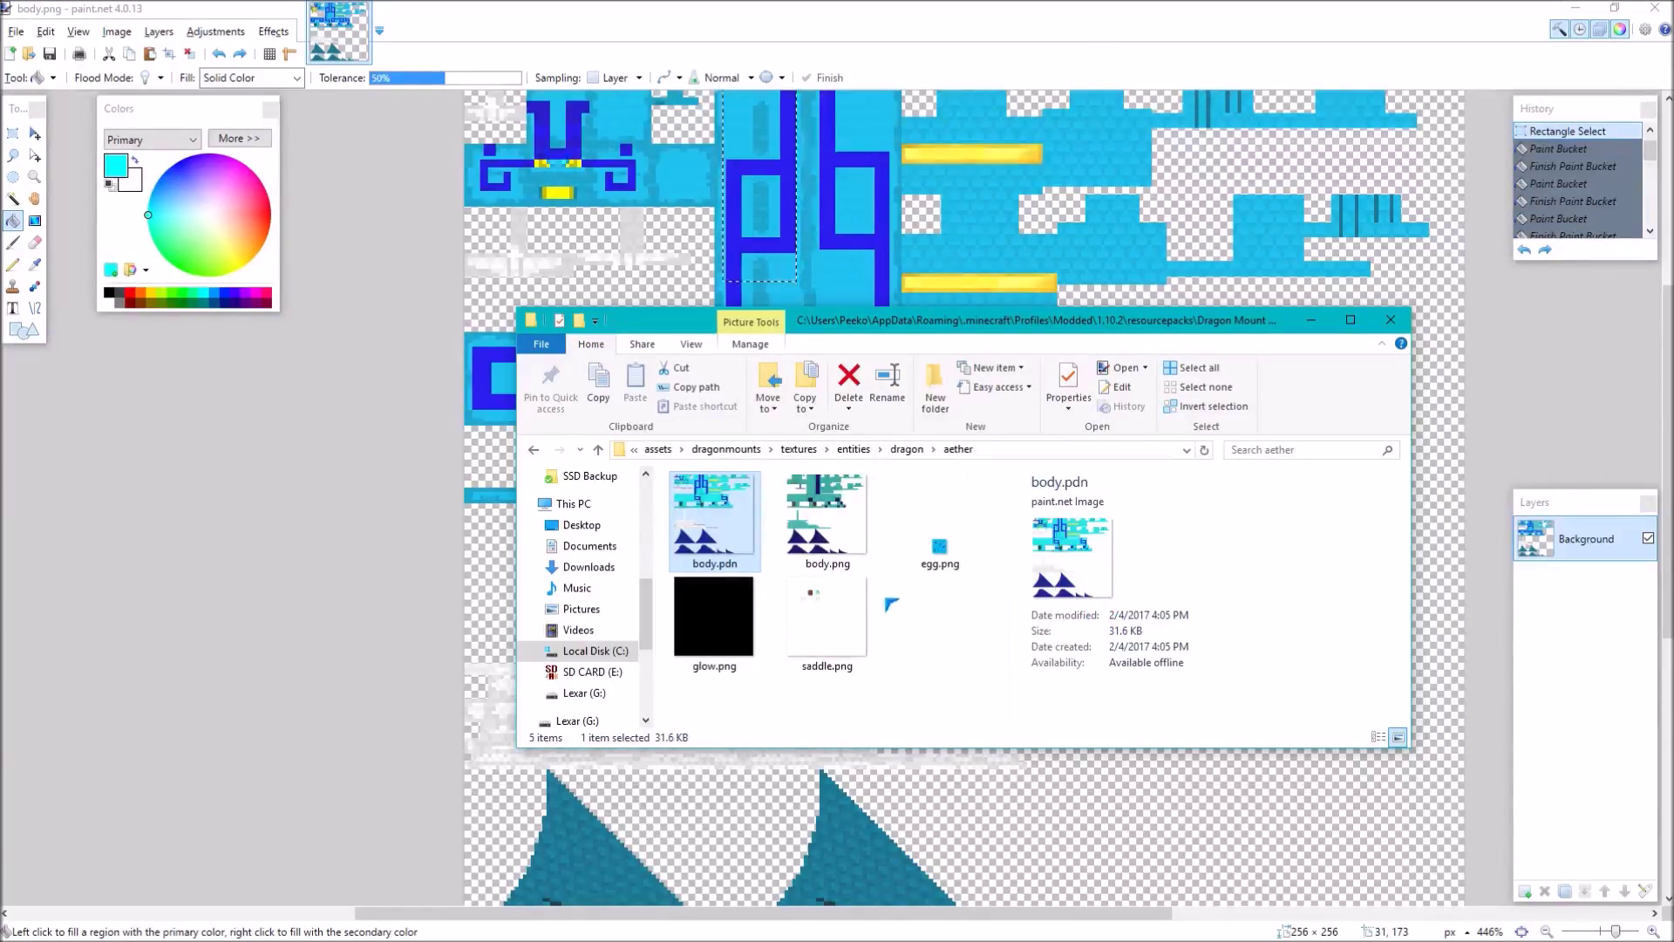
# Go back up the folder tree from aether to the Dragon Mount Aetheric Retexture pack's root folder
pyautogui.press('BackSpace')
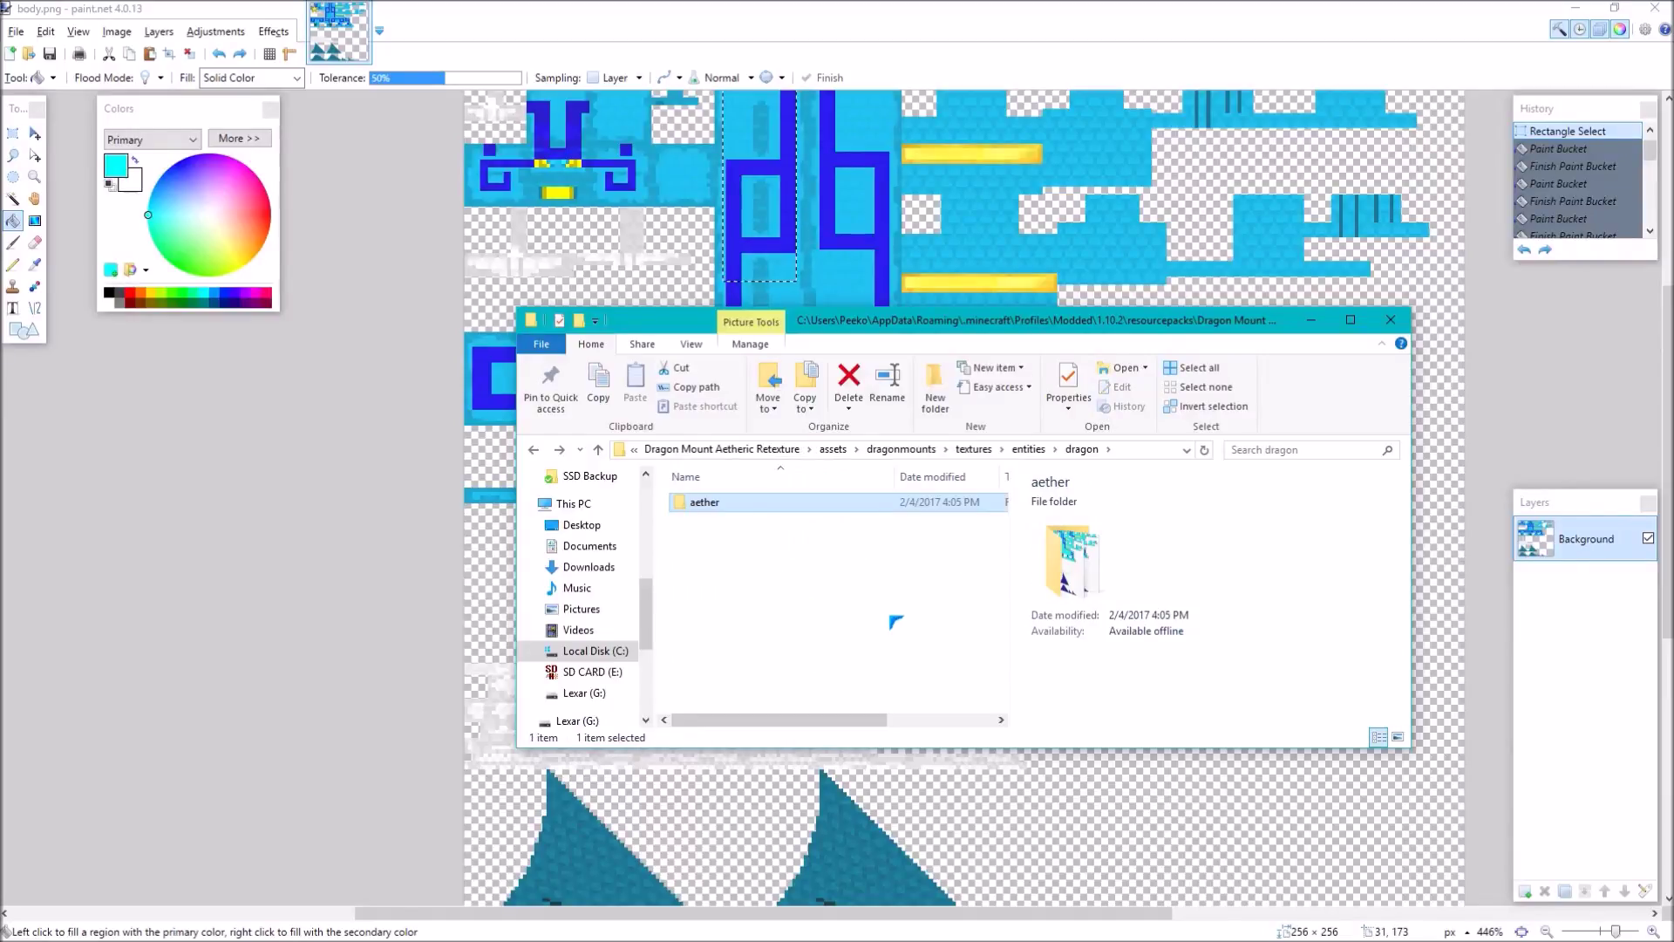
pyautogui.press('BackSpace')
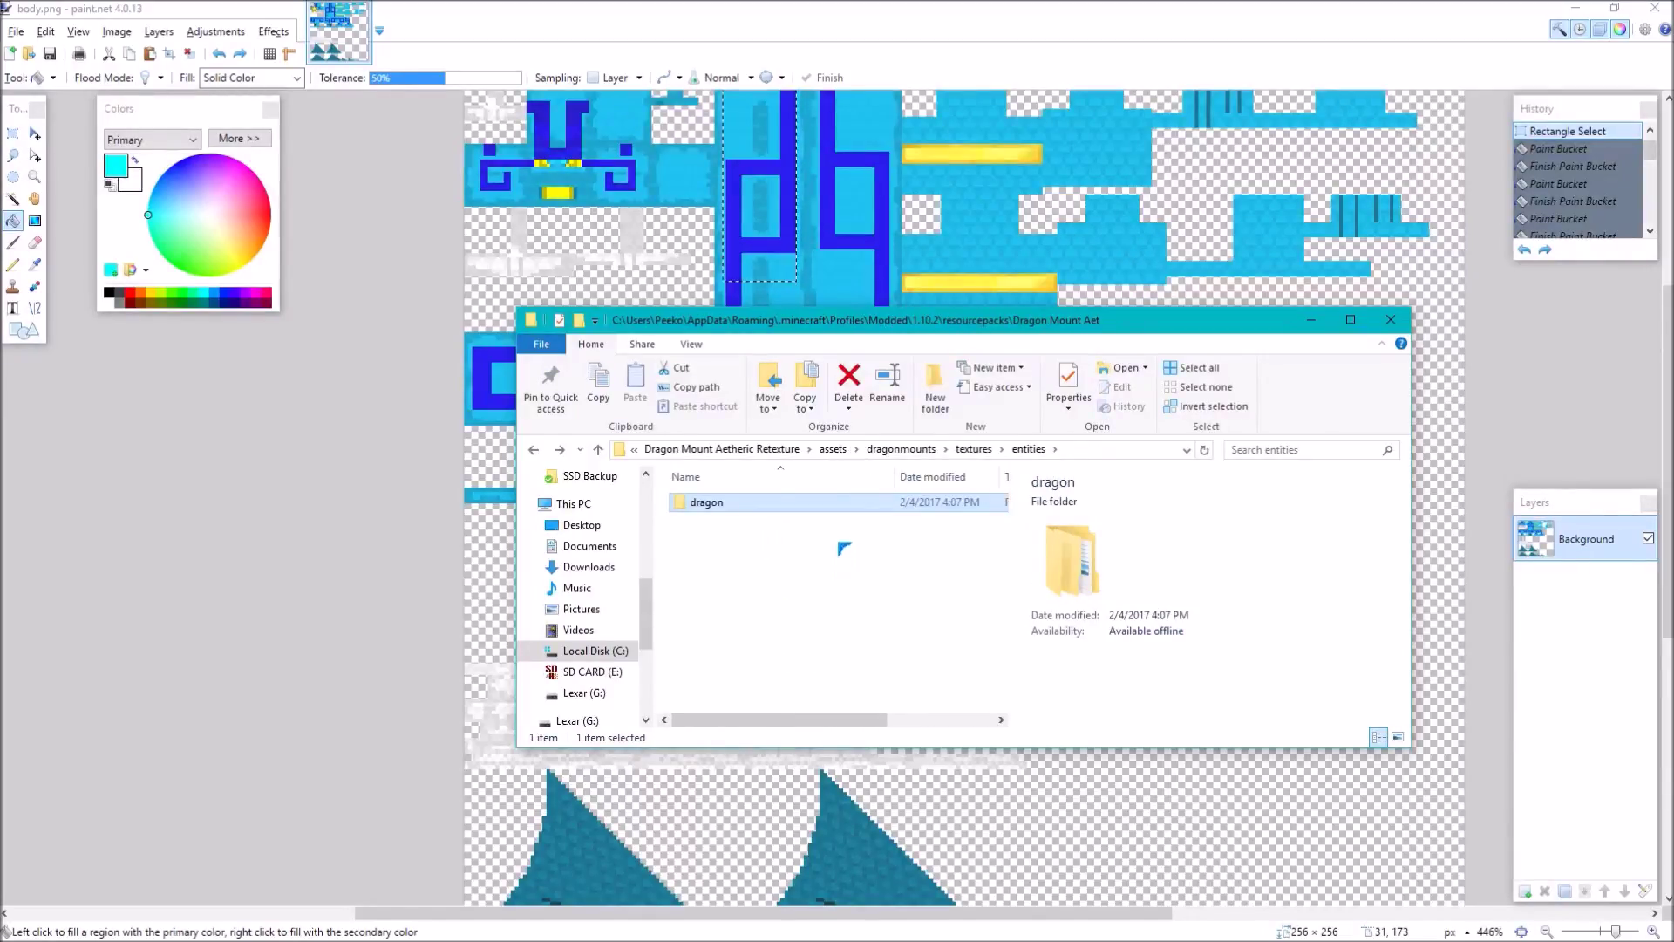
pyautogui.press('BackSpace')
pyautogui.press('BackSpace')
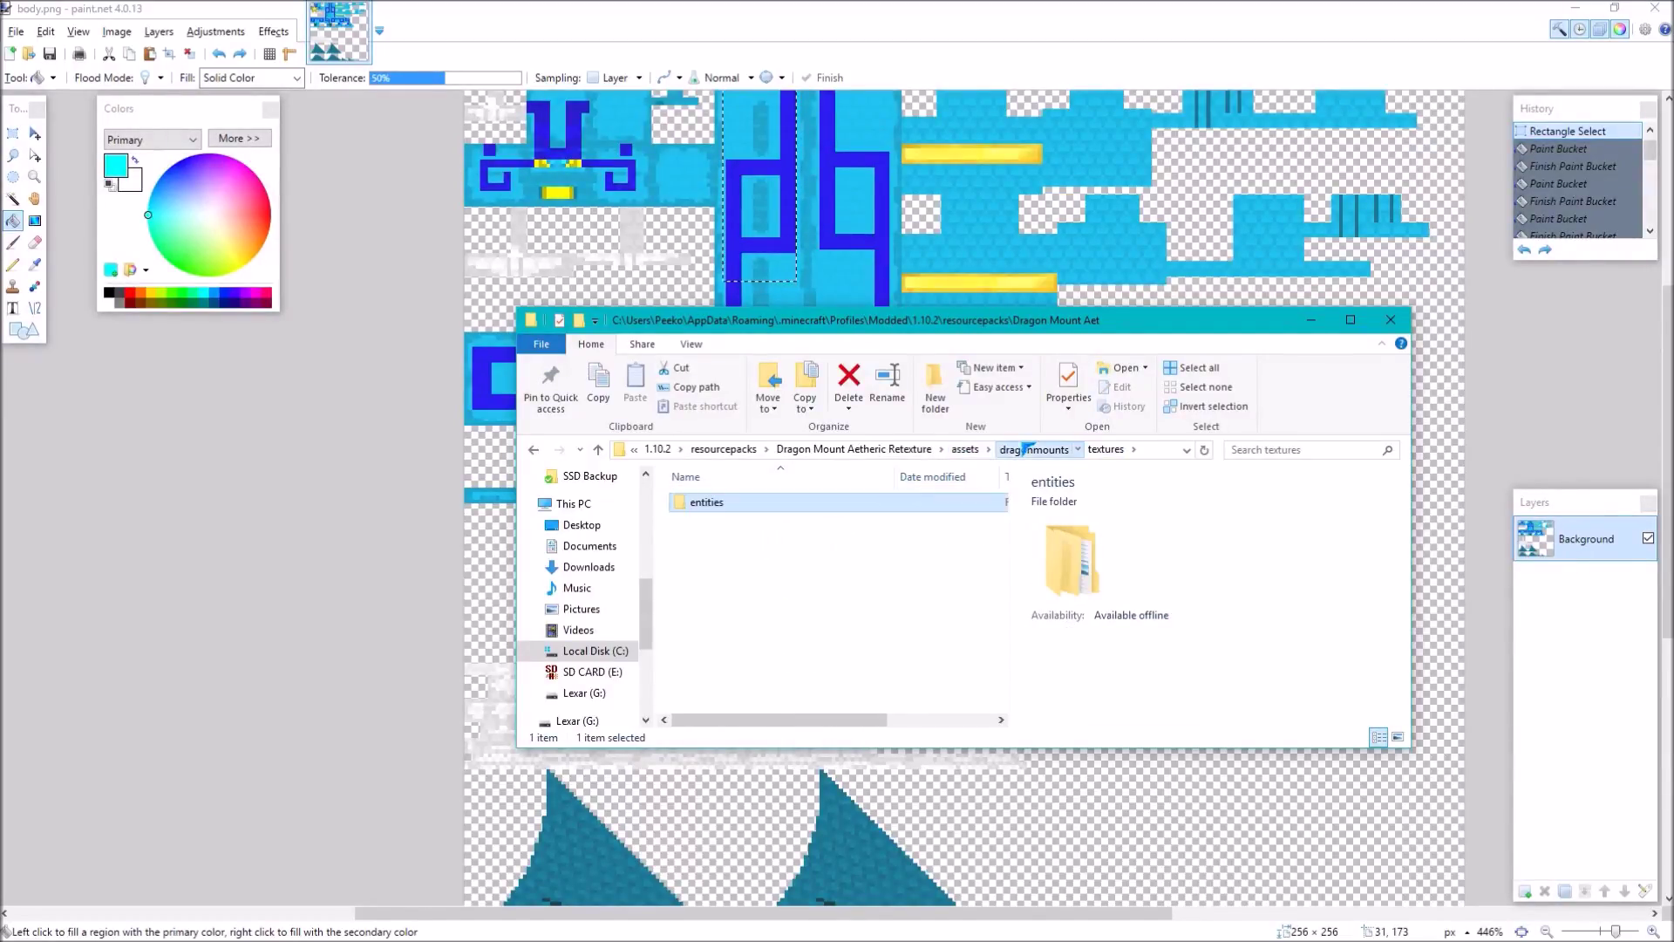
pyautogui.click(1023, 449)
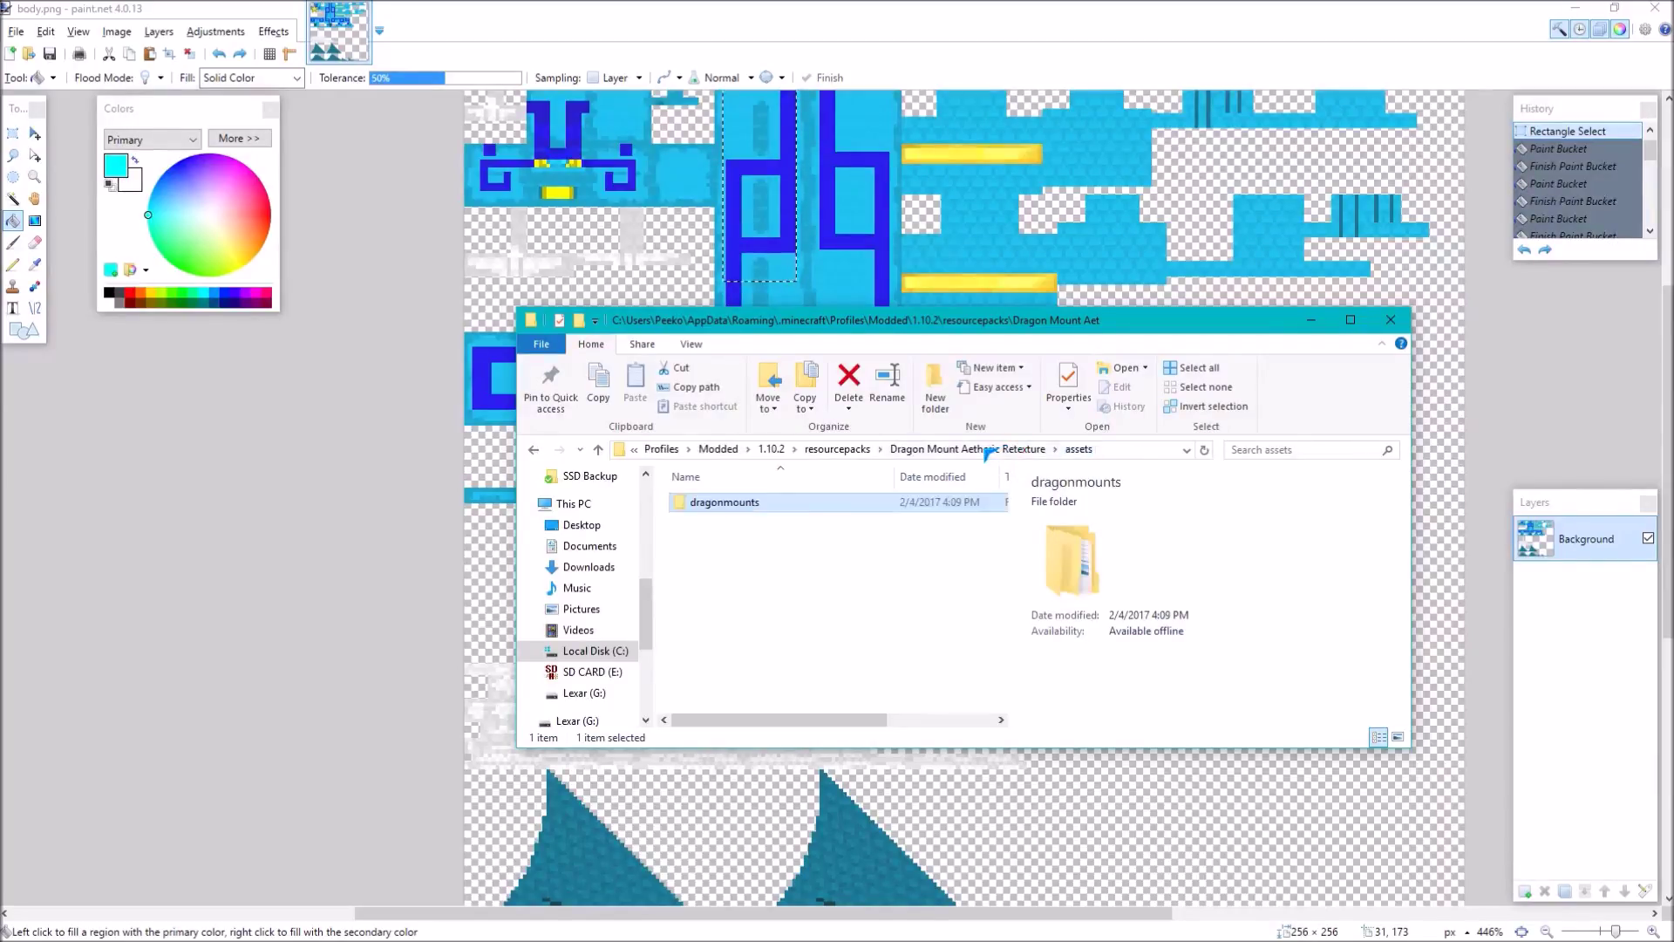
pyautogui.press('BackSpace')
# Point out the pack's two required items by selecting the assets folder and pack.mcmeta together
pyautogui.click(827, 519)
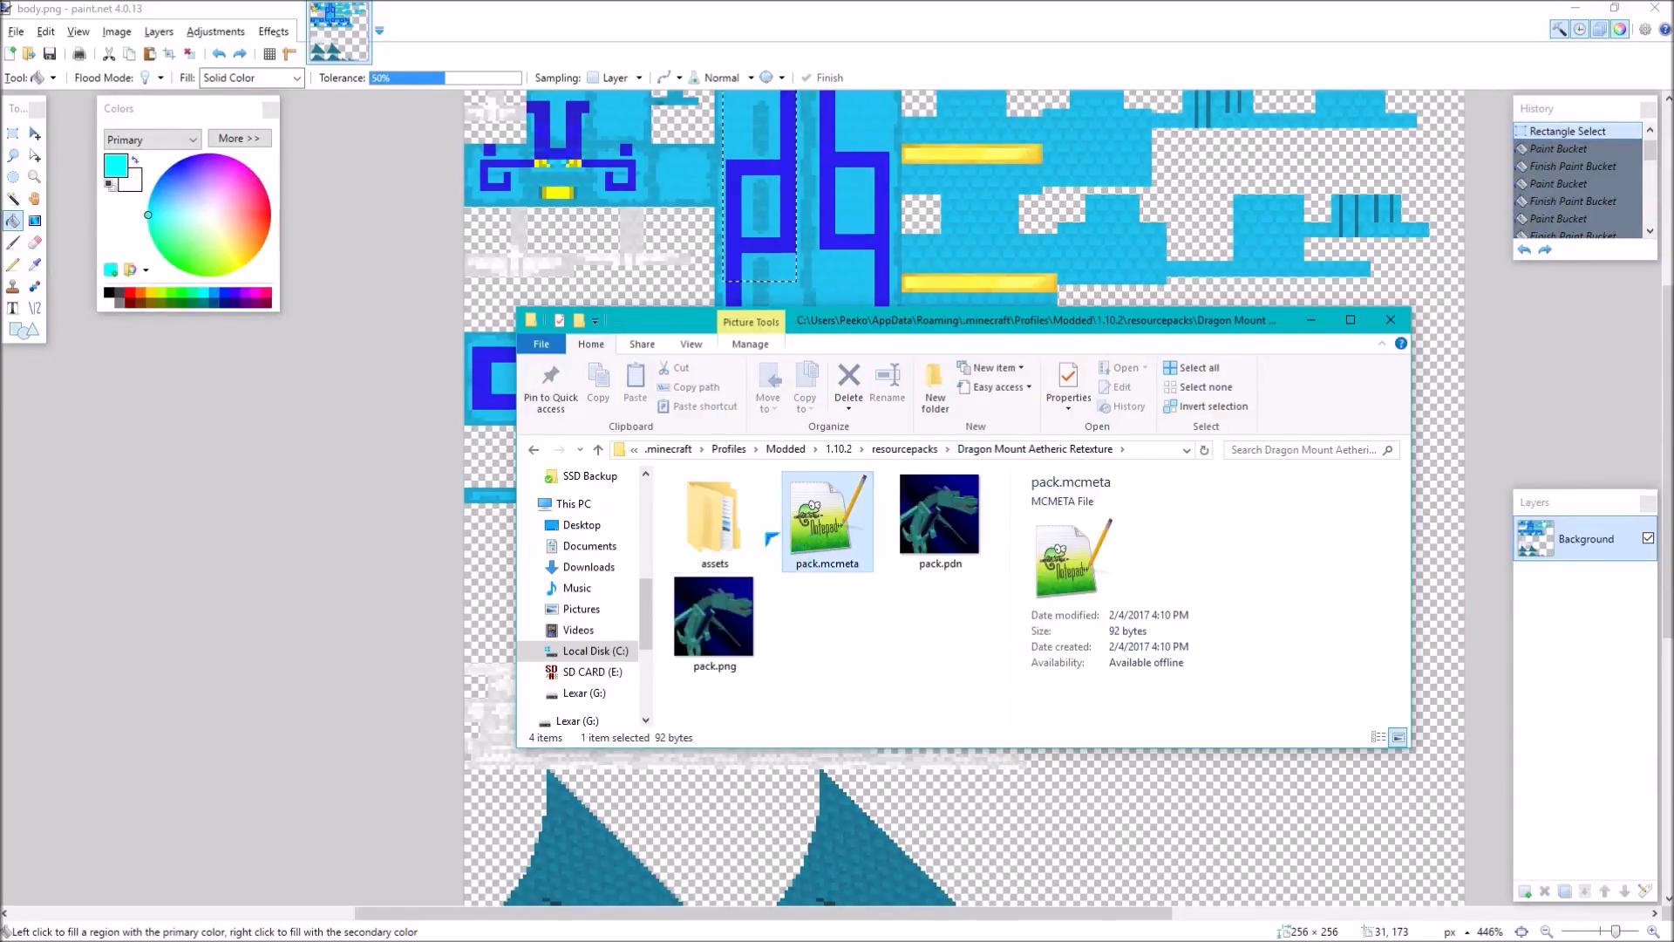
pyautogui.click(715, 519)
pyautogui.click(827, 519)
pyautogui.click(715, 519)
pyautogui.click(827, 519)
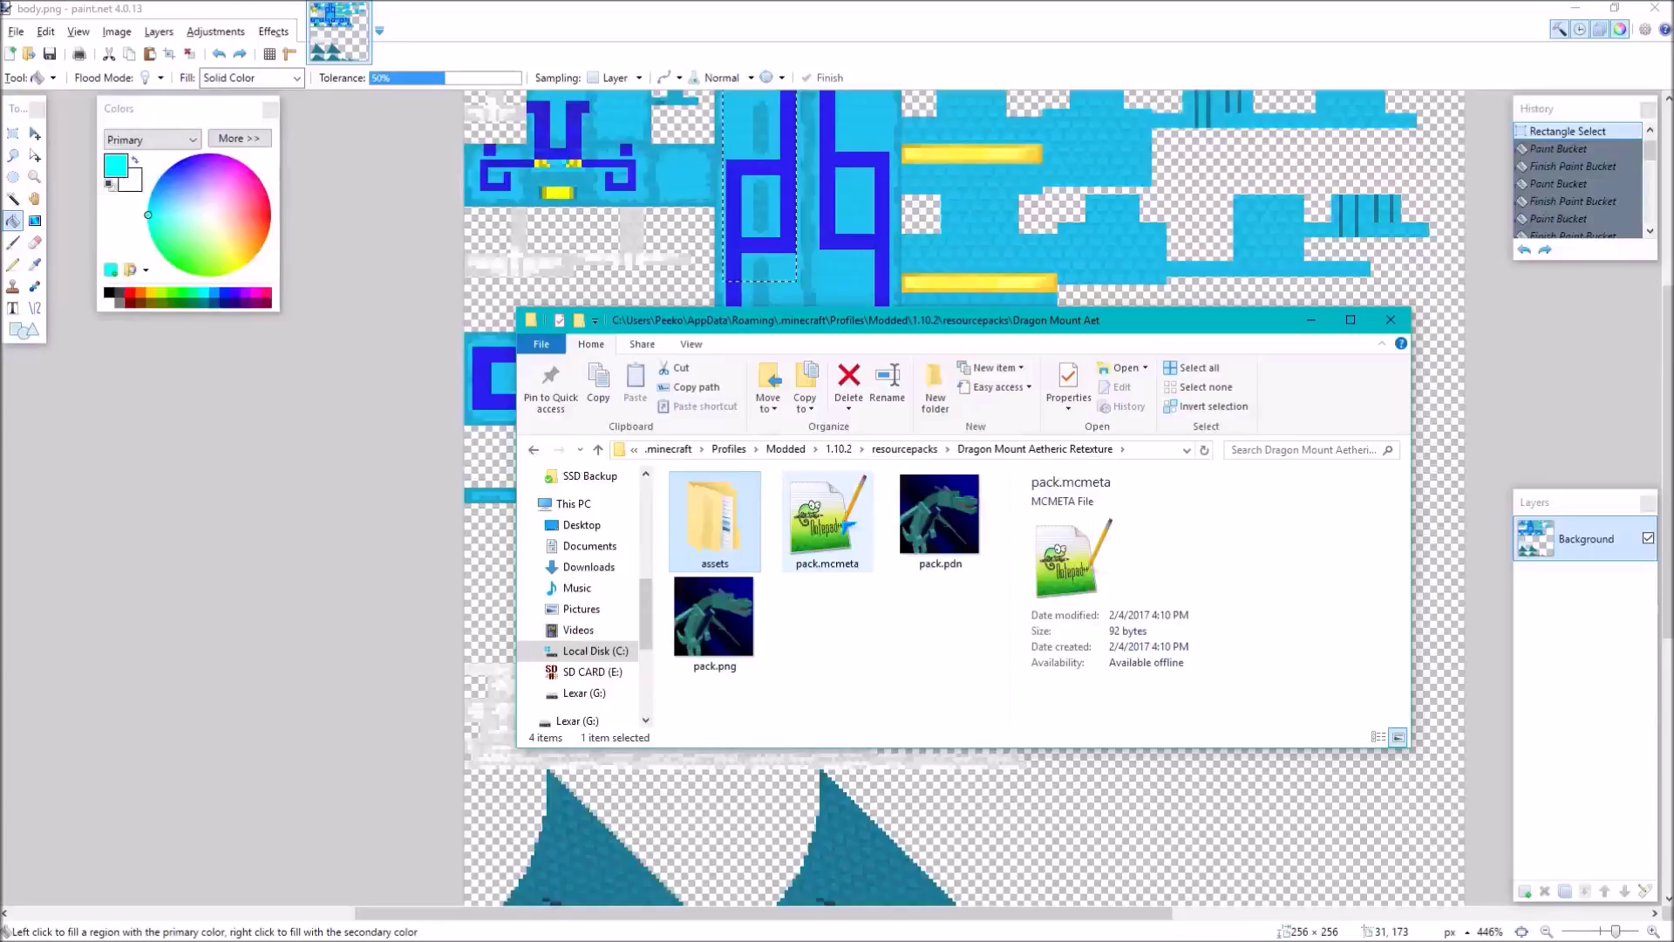
pyautogui.keyDown('ctrl'); pyautogui.click(755, 532); pyautogui.keyUp('ctrl')
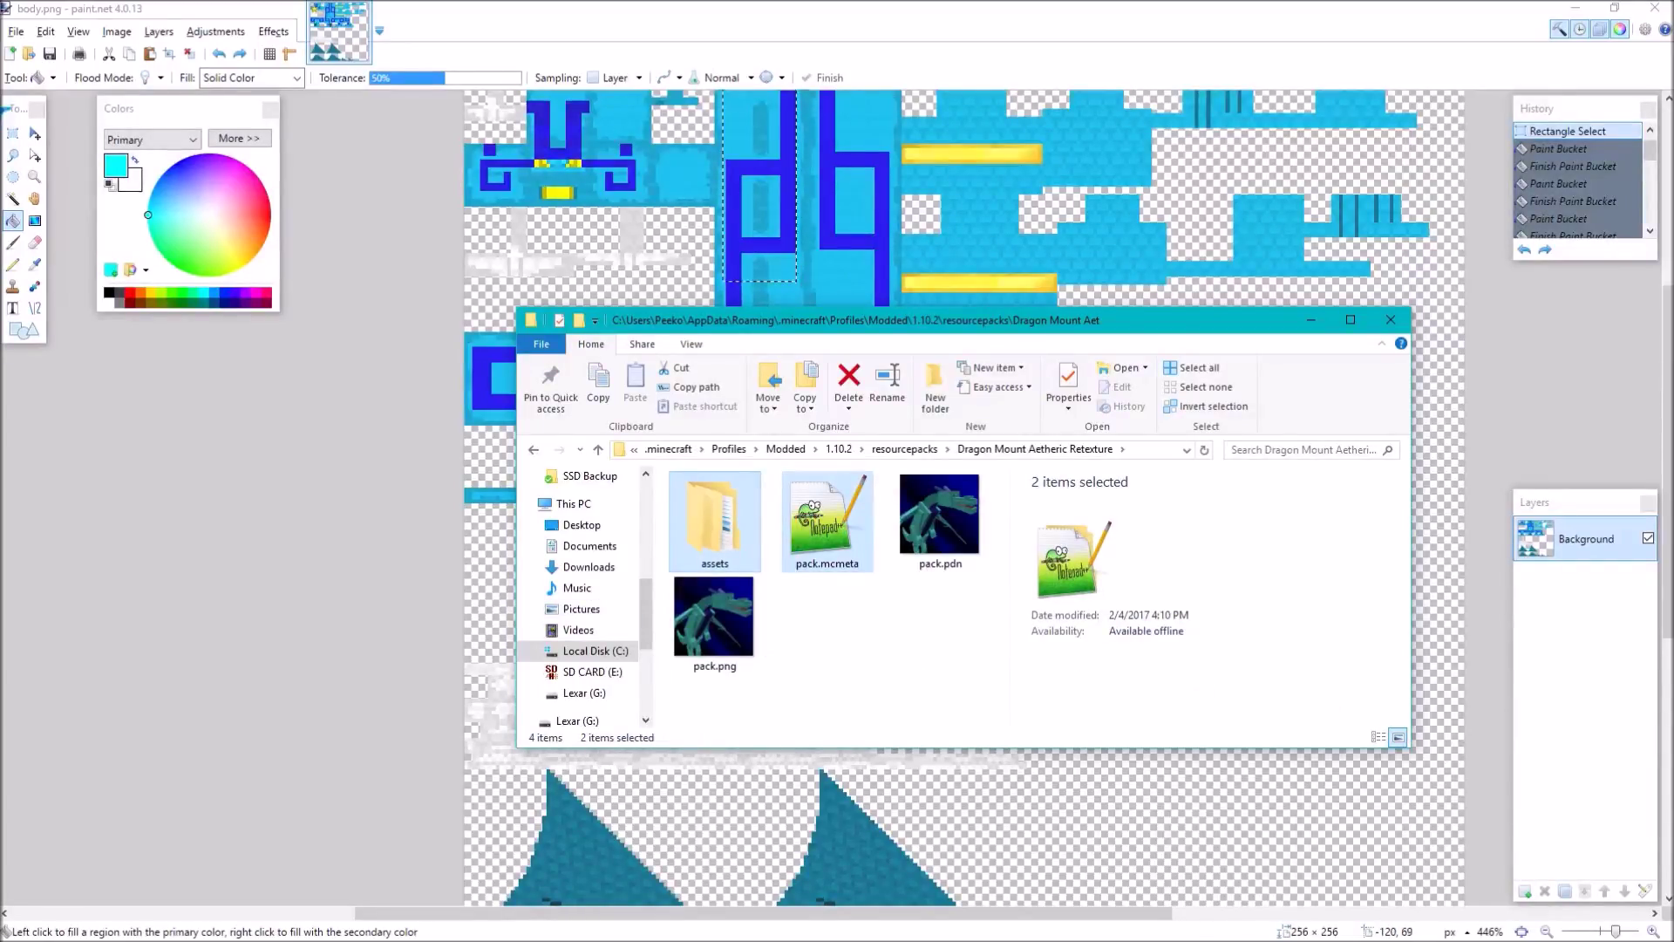
# Look over the apps in the Start menu, close it, and clear the file selection in the pack folder
pyautogui.press('super')
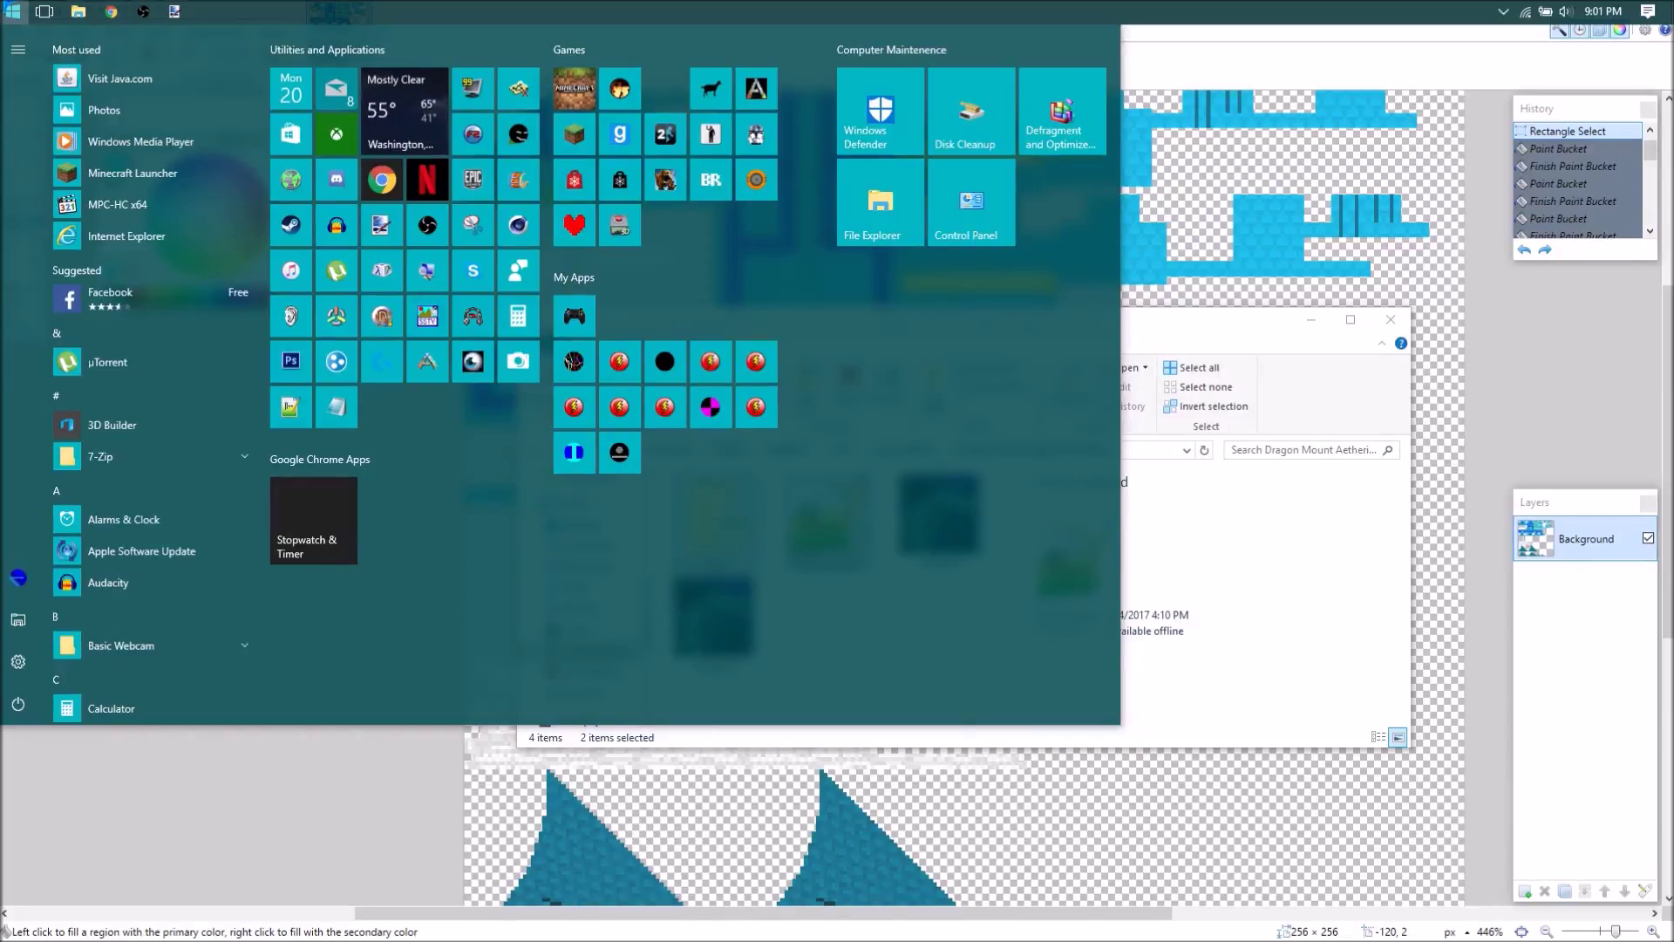
pyautogui.moveTo(174, 12)
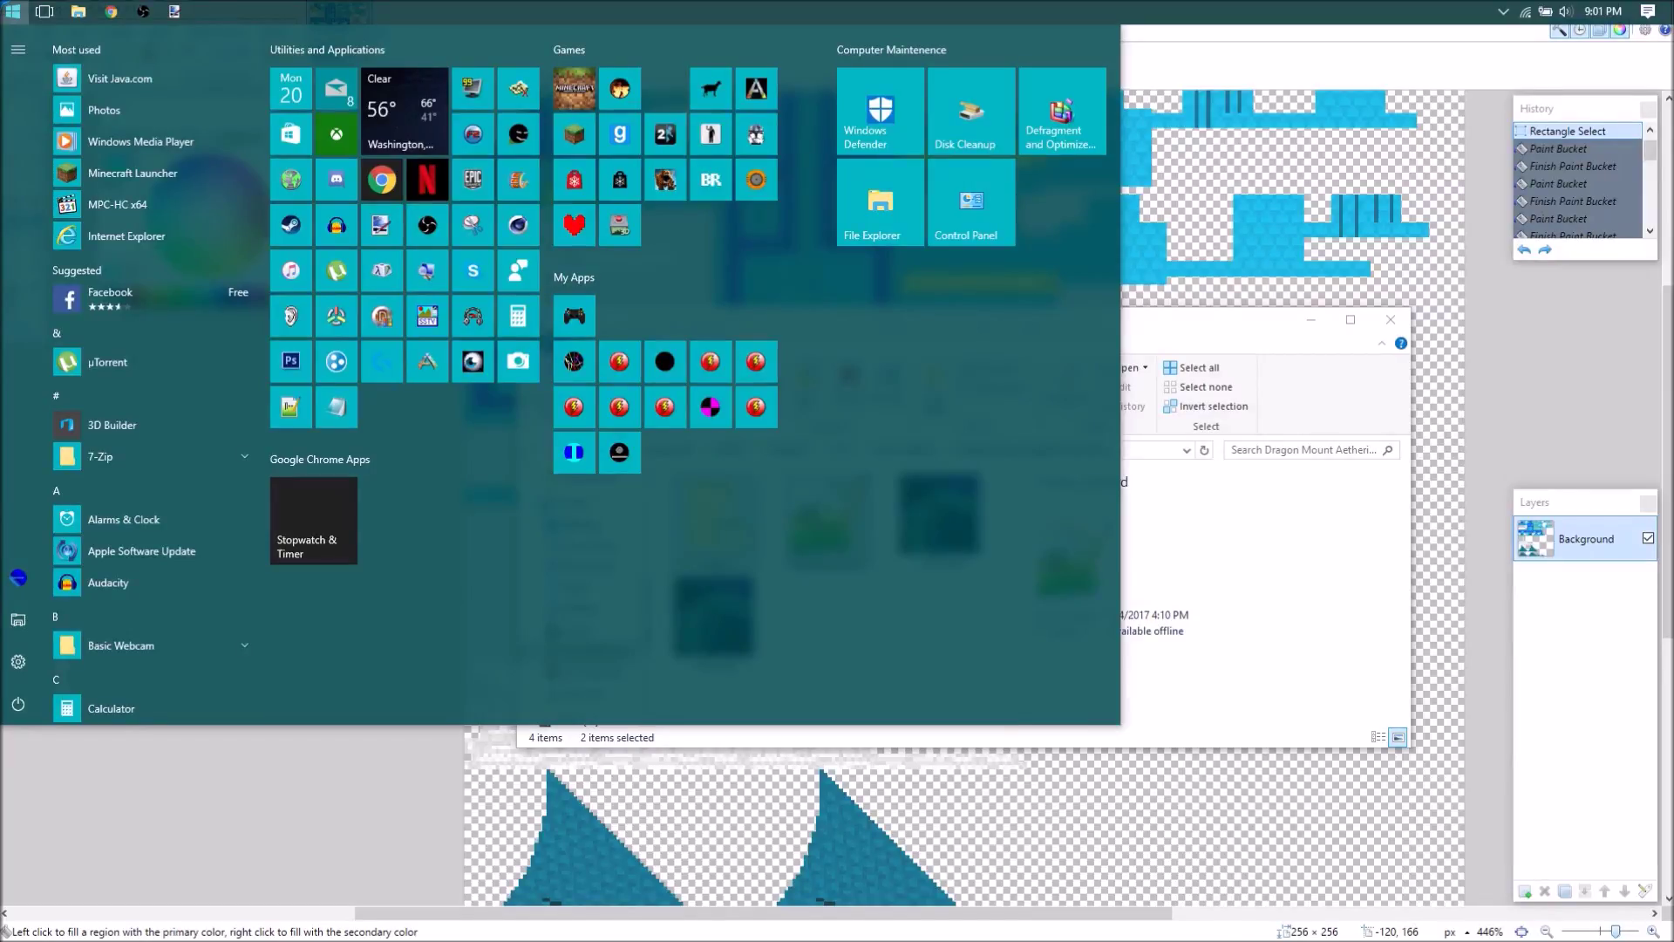
pyautogui.click(12, 10)
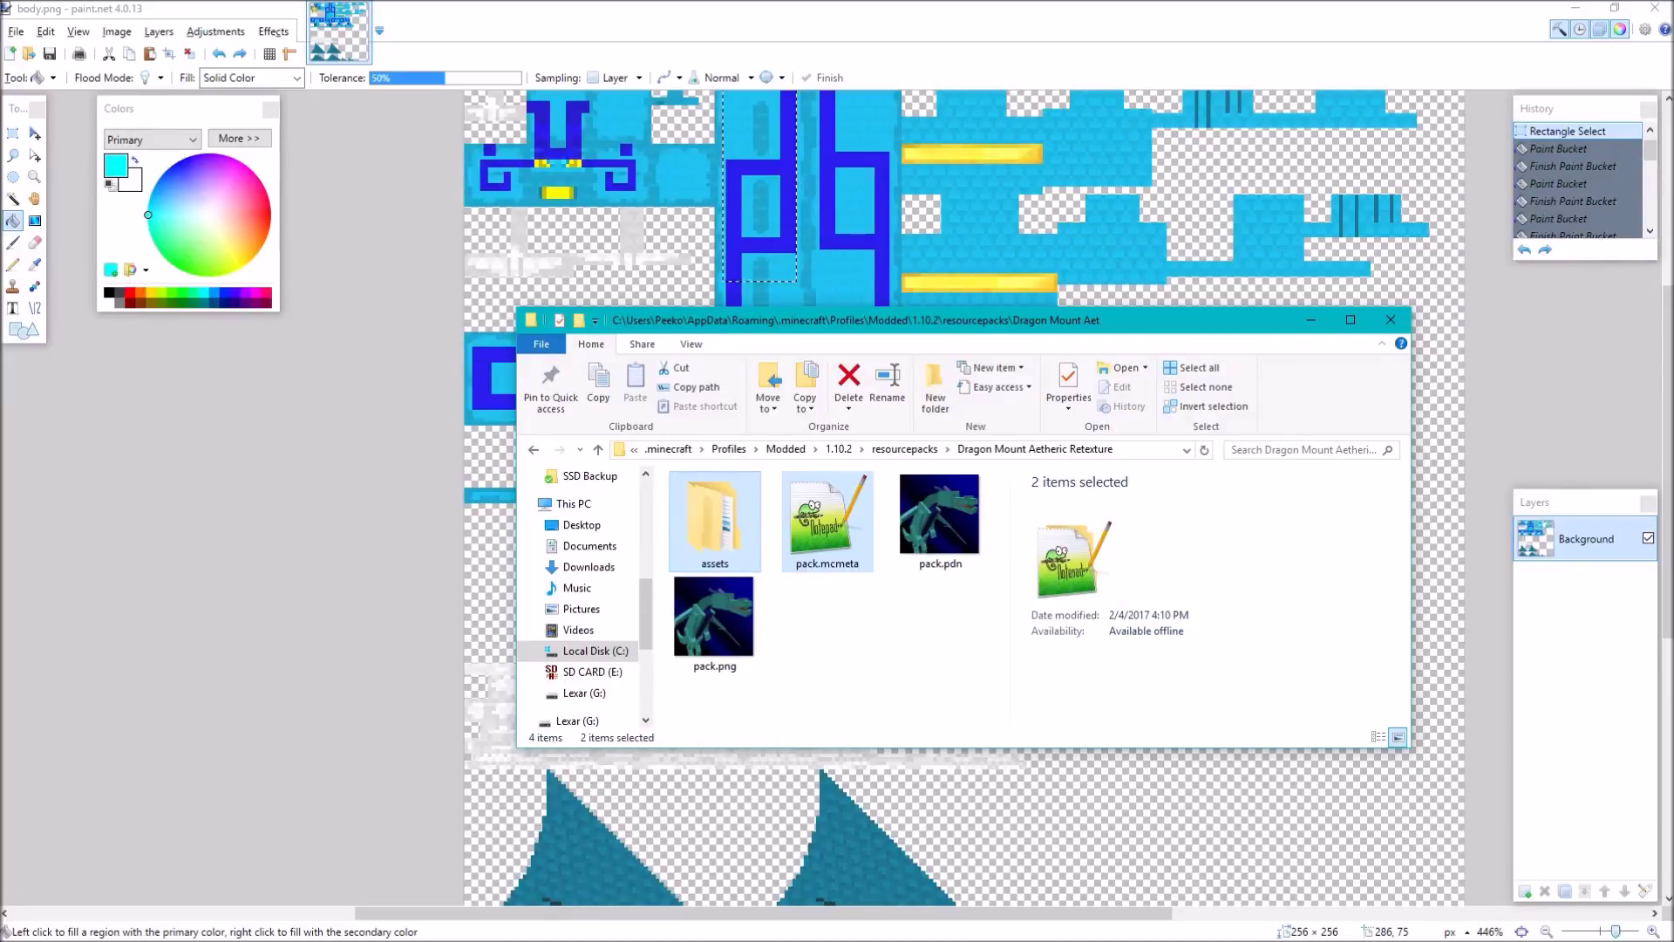
pyautogui.click(889, 642)
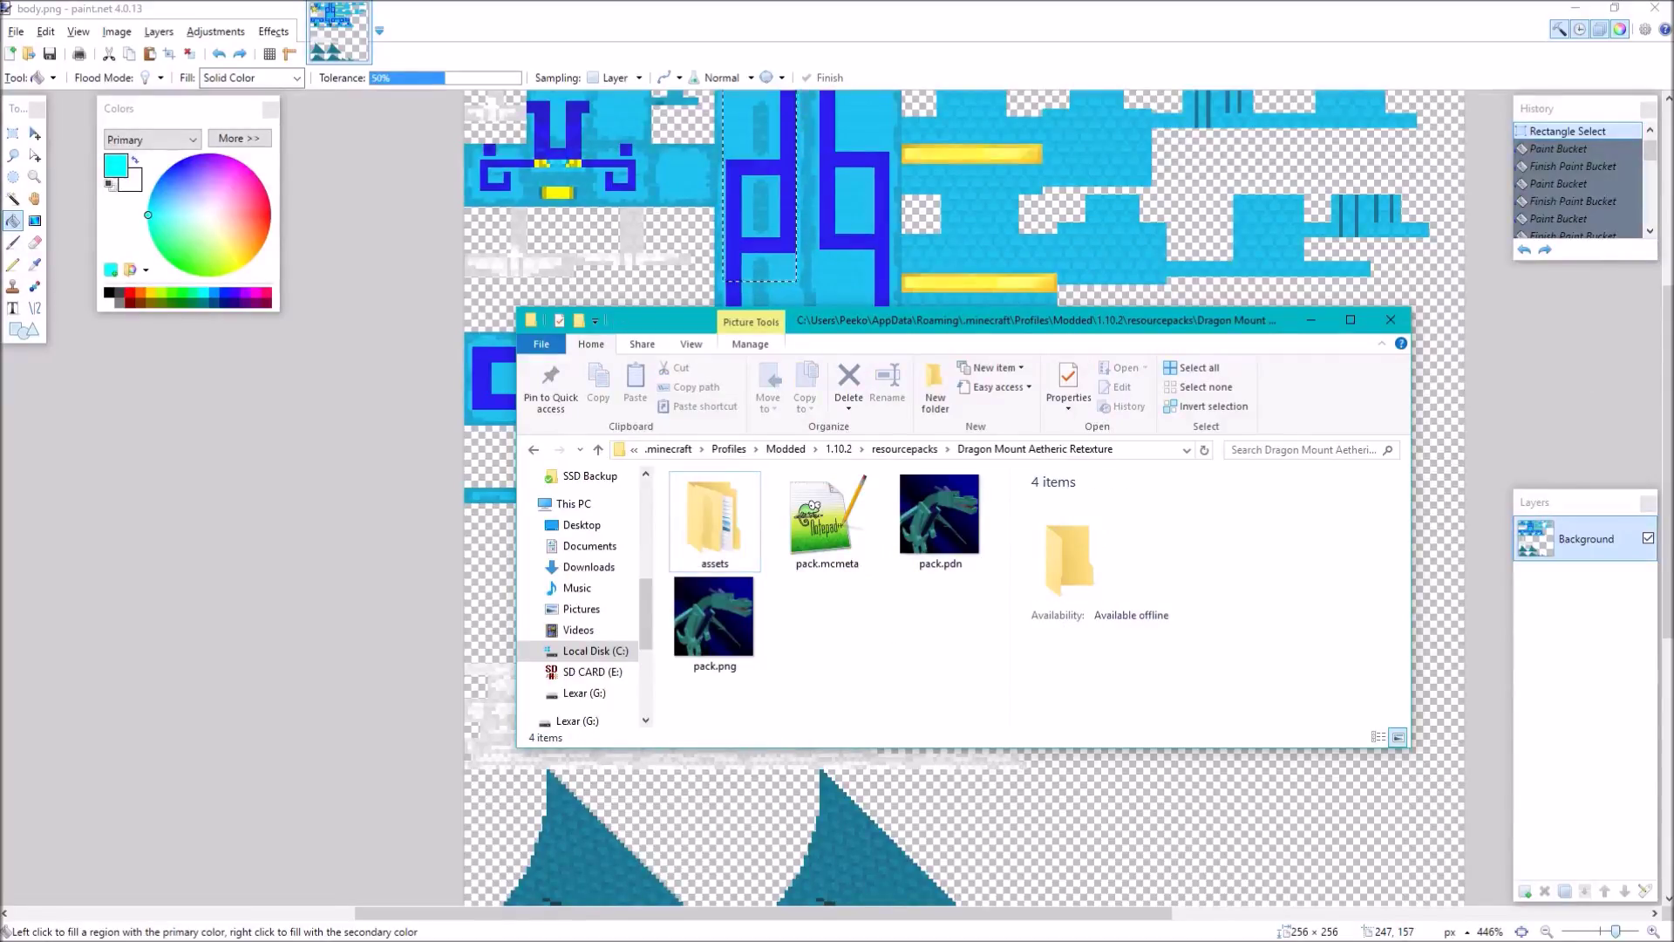